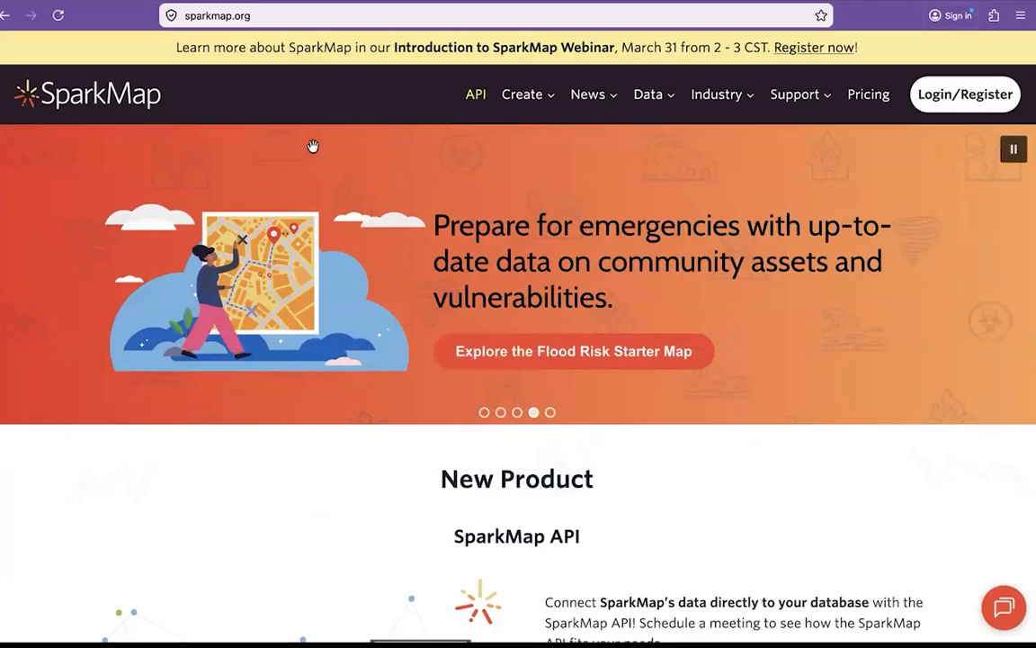
- Open SparkMap's Community Needs Assessment tool
{"action": "mouse_move", "coordinate": [525, 100]}
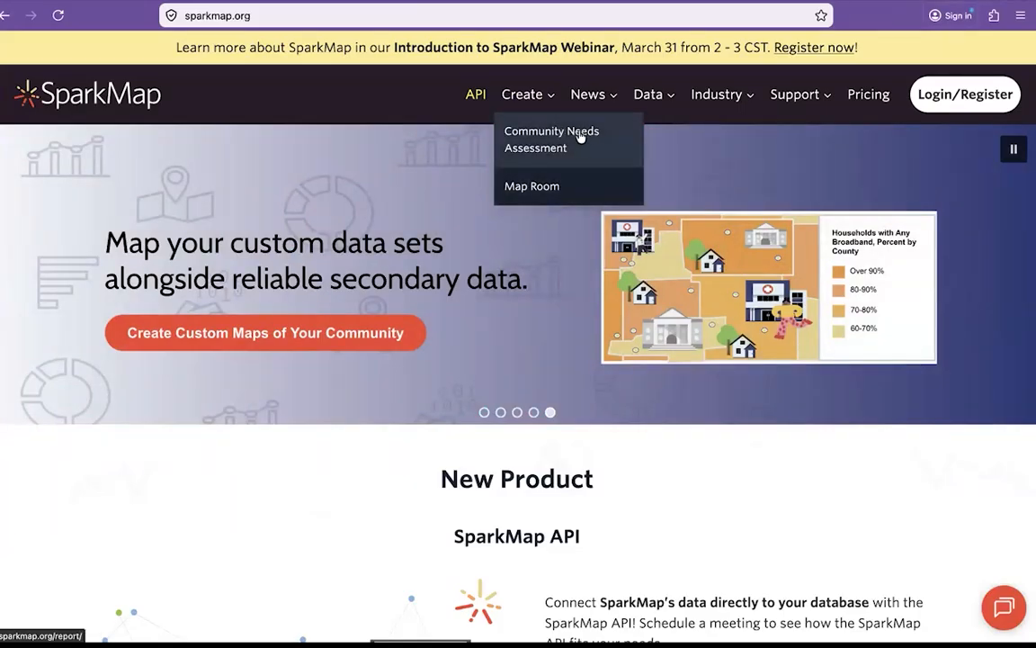
{"action": "left_click", "coordinate": [581, 135]}
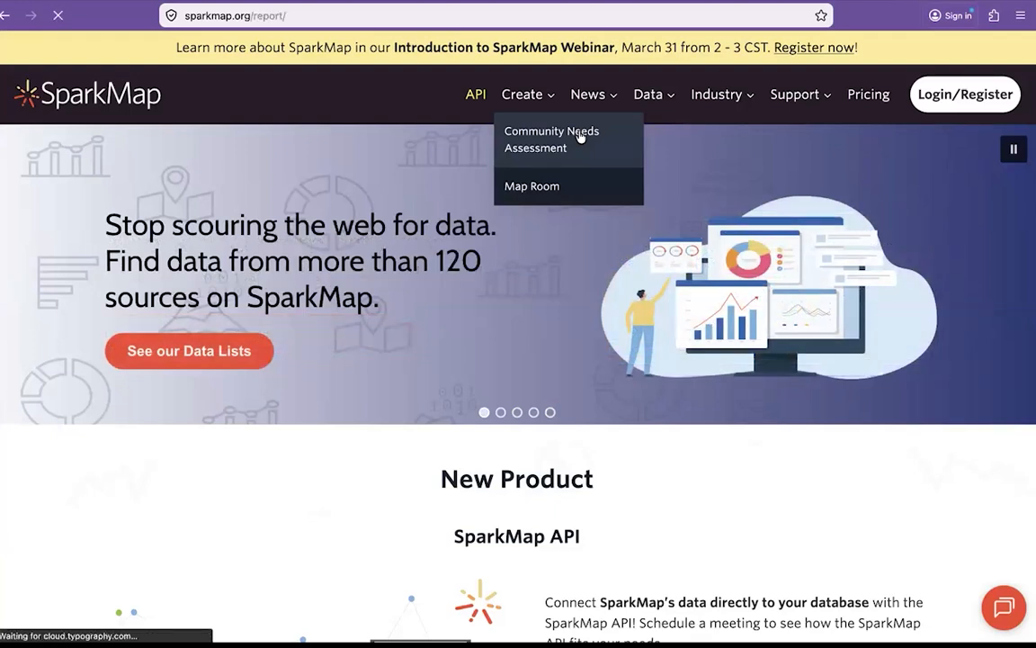
{"action": "scroll", "coordinate": [469, 443], "scroll_direction": "down", "scroll_amount": 2}
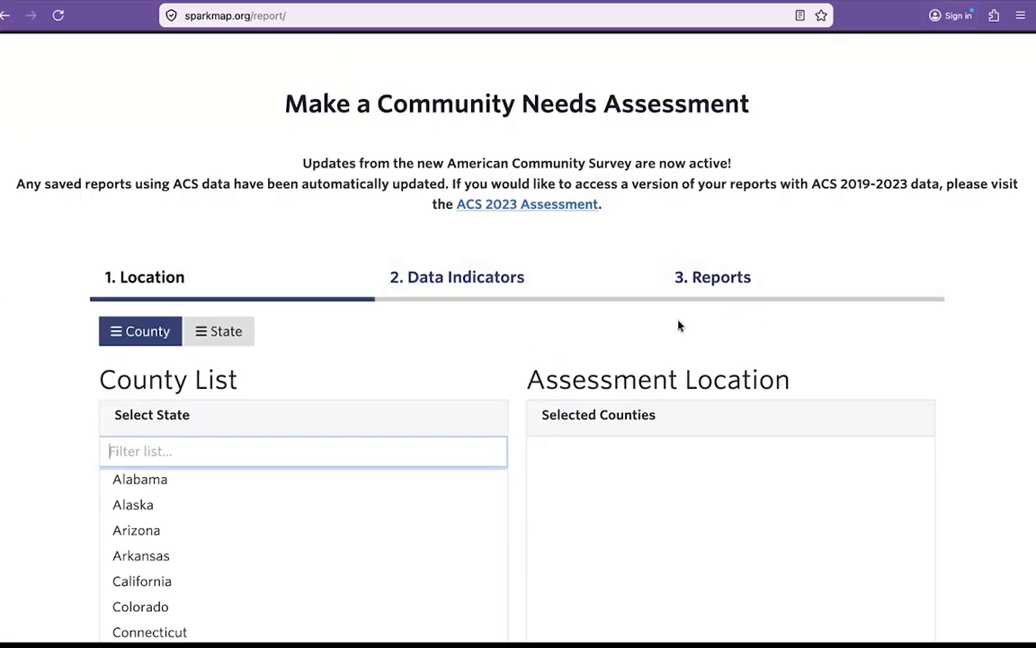
- Filter the state list by "Ten" and choose Tennessee as the state for the assessment
{"action": "scroll", "coordinate": [398, 364], "scroll_direction": "down", "scroll_amount": 2}
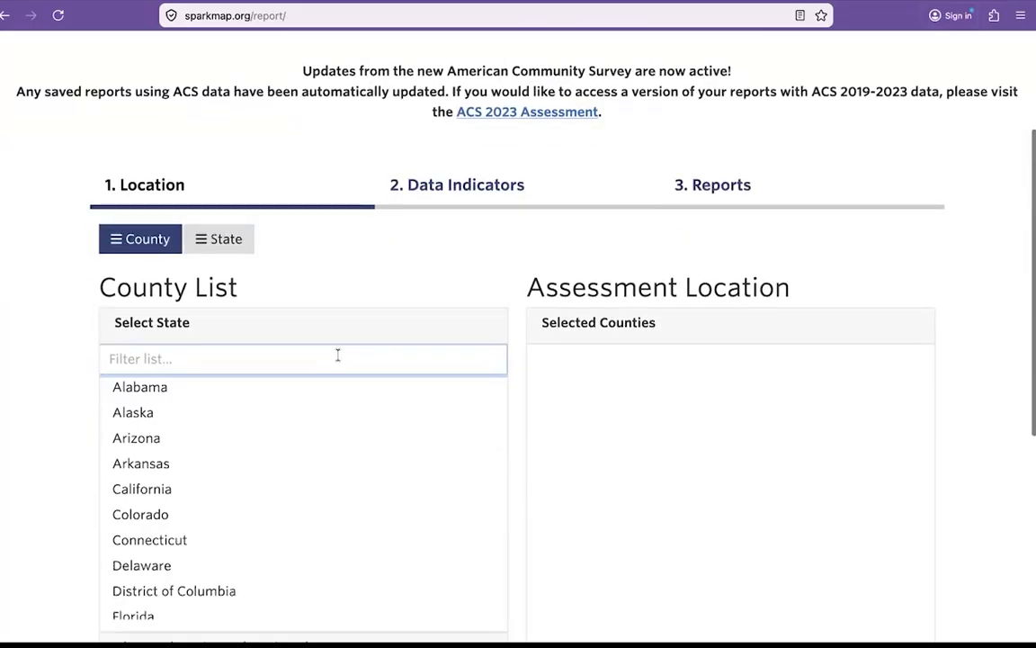
{"action": "left_click", "coordinate": [338, 355]}
{"action": "left_click", "coordinate": [406, 272]}
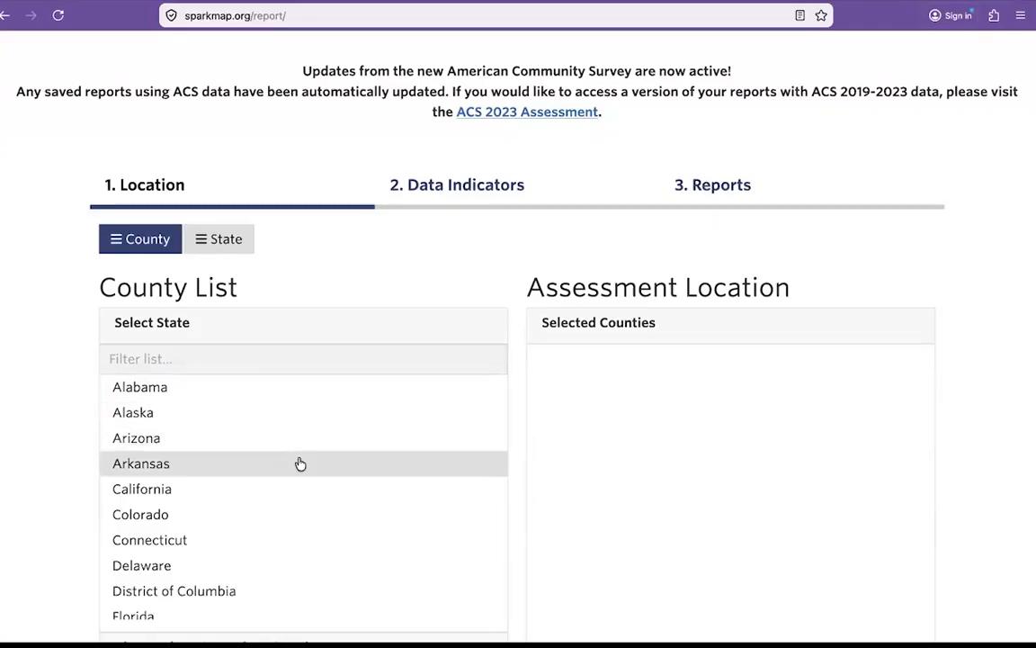
{"action": "scroll", "coordinate": [299, 465], "scroll_direction": "down", "scroll_amount": 3}
{"action": "scroll", "coordinate": [300, 464], "scroll_direction": "down", "scroll_amount": 5}
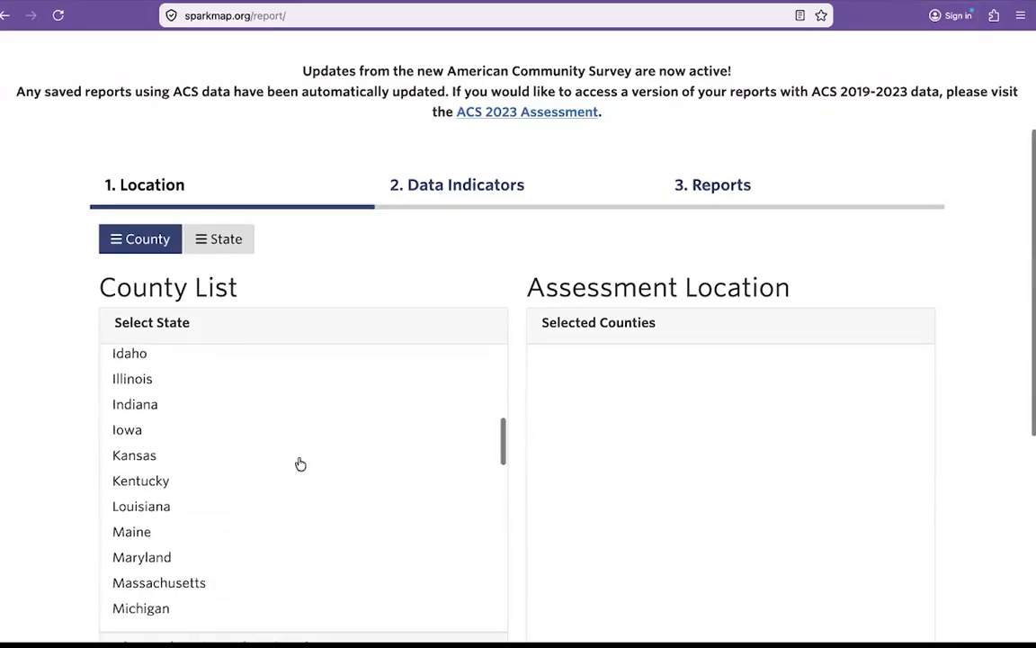
{"action": "scroll", "coordinate": [286, 380], "scroll_direction": "up", "scroll_amount": 8}
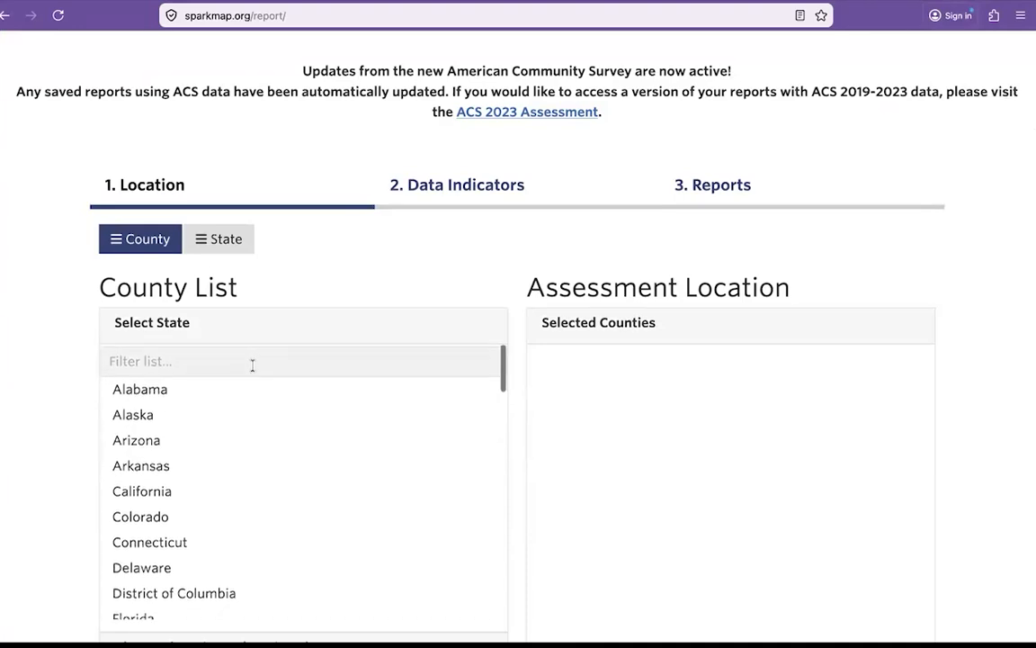
{"action": "type", "text": "Ten"}
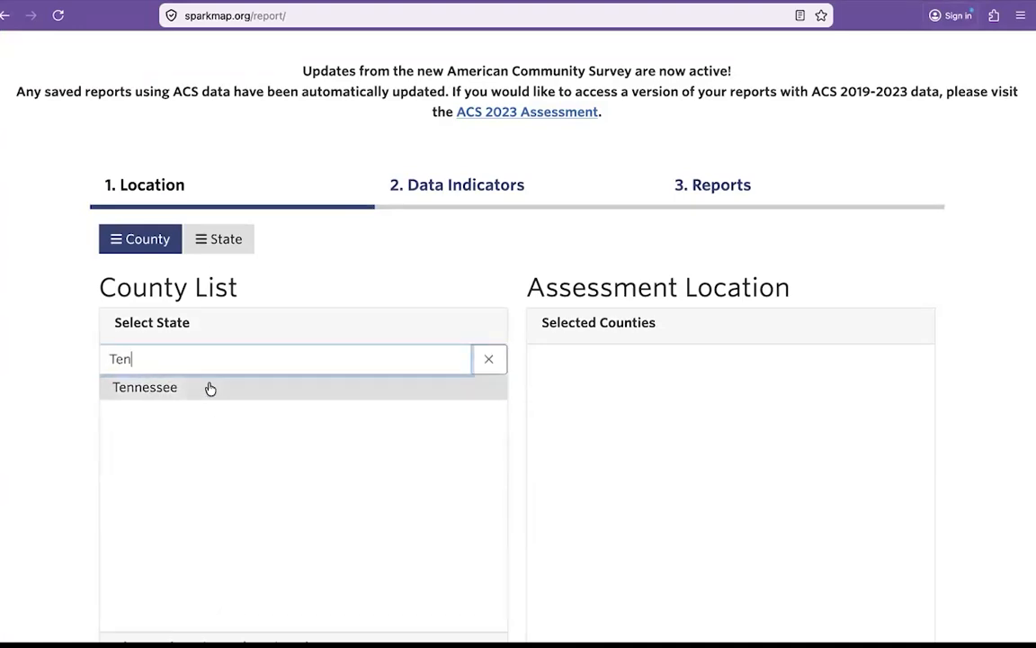
{"action": "left_click", "coordinate": [212, 388]}
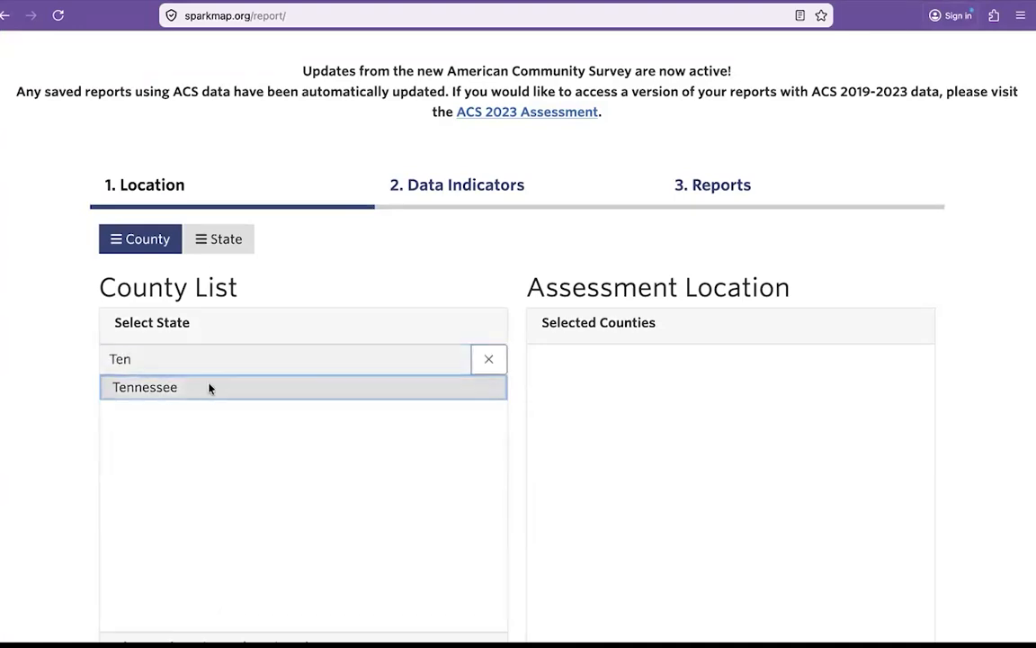
- Filter Tennessee's counties by "Frankl" and add Franklin County, TN to the assessment location
{"action": "scroll", "coordinate": [389, 187], "scroll_direction": "up", "scroll_amount": 5}
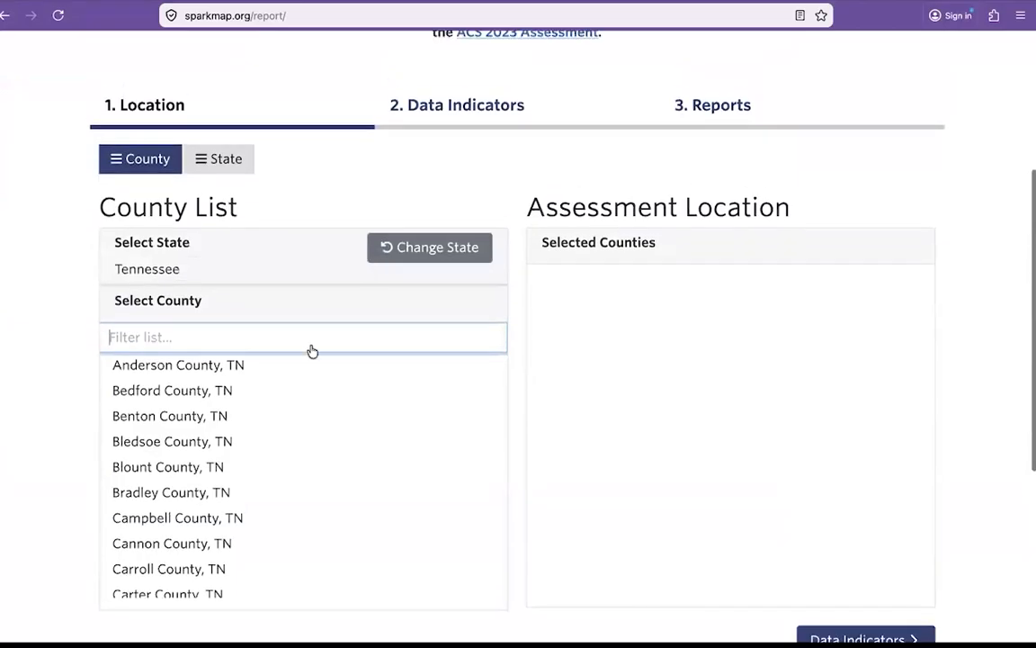
{"action": "scroll", "coordinate": [276, 290], "scroll_direction": "down", "scroll_amount": 1}
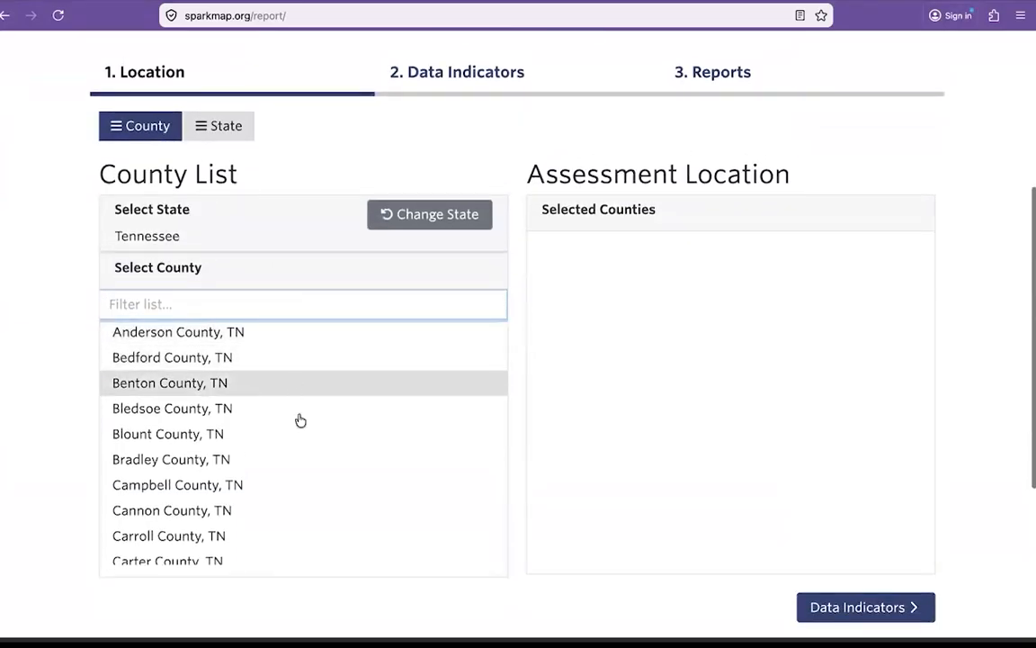
{"action": "scroll", "coordinate": [300, 419], "scroll_direction": "down", "scroll_amount": 2}
{"action": "scroll", "coordinate": [301, 420], "scroll_direction": "down", "scroll_amount": 3}
{"action": "scroll", "coordinate": [300, 420], "scroll_direction": "up", "scroll_amount": 4}
{"action": "left_click", "coordinate": [274, 315]}
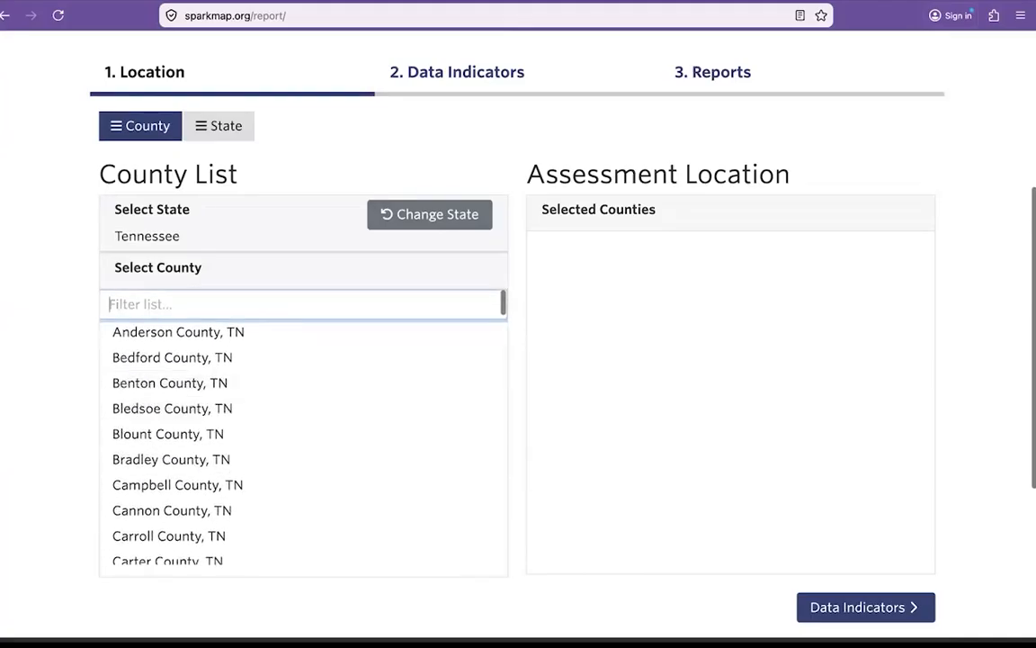
{"action": "type", "text": "Frankl"}
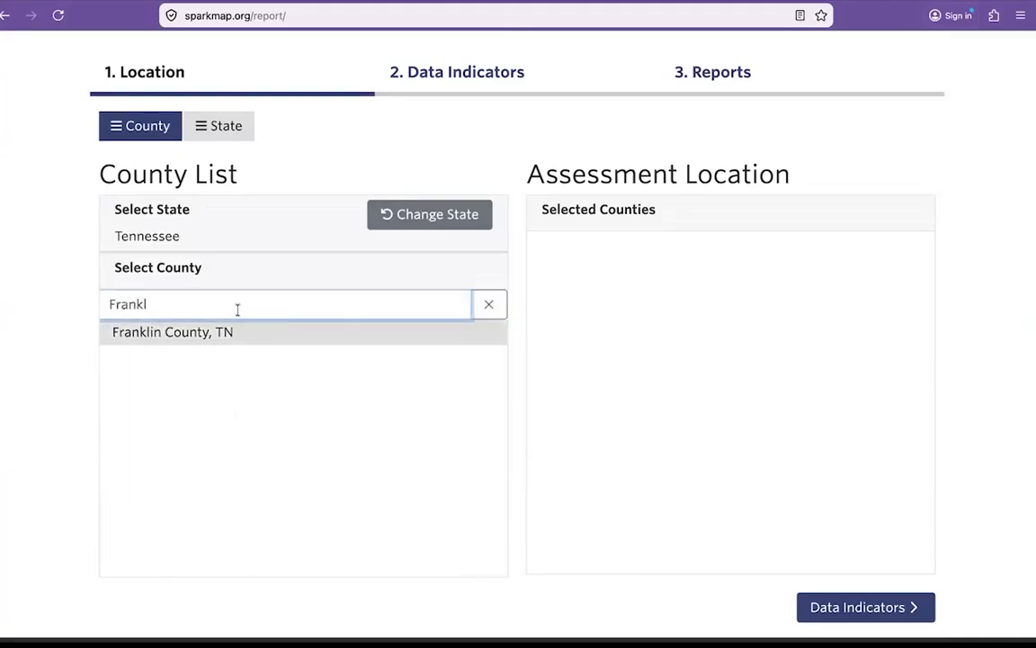
{"action": "left_click", "coordinate": [245, 334]}
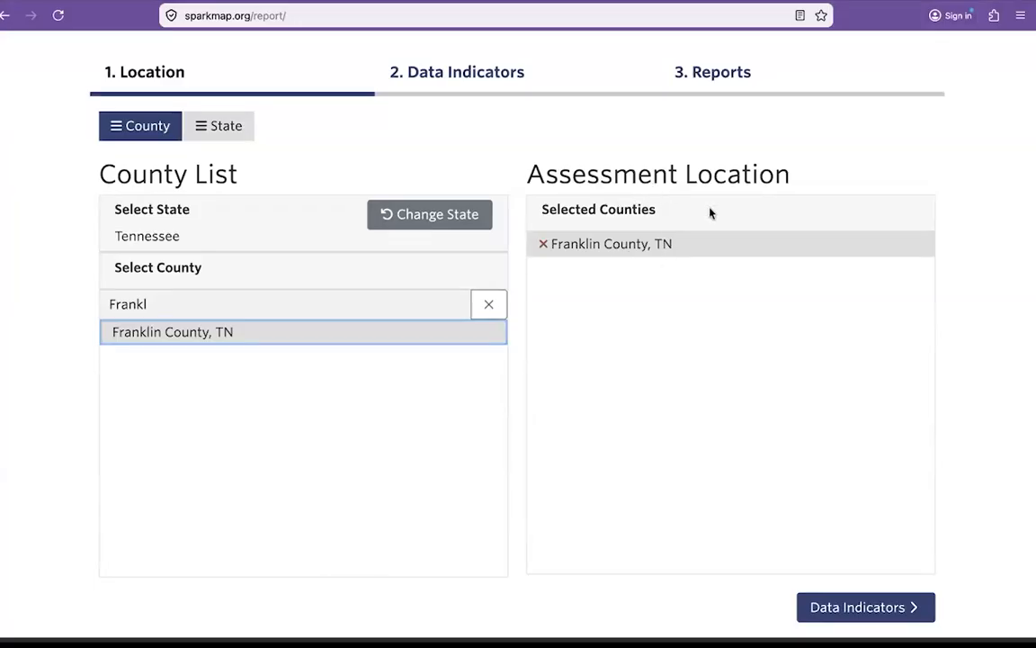
- Proceed from the location selection to the assessment's Data Indicators stage
{"action": "scroll", "coordinate": [708, 211], "scroll_direction": "up", "scroll_amount": 2}
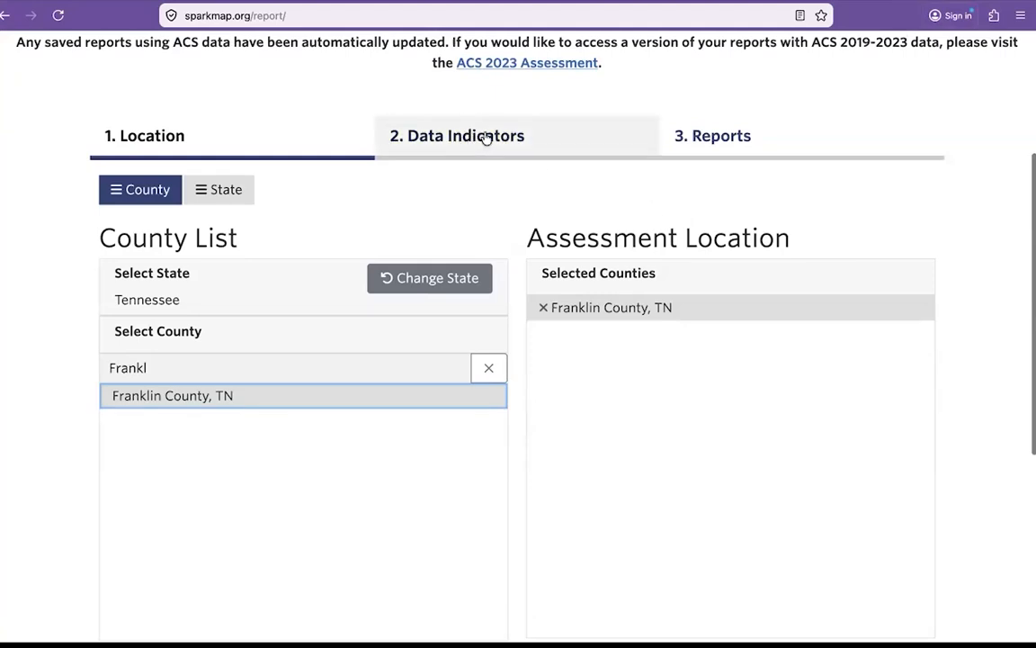
{"action": "scroll", "coordinate": [499, 147], "scroll_direction": "down", "scroll_amount": 3}
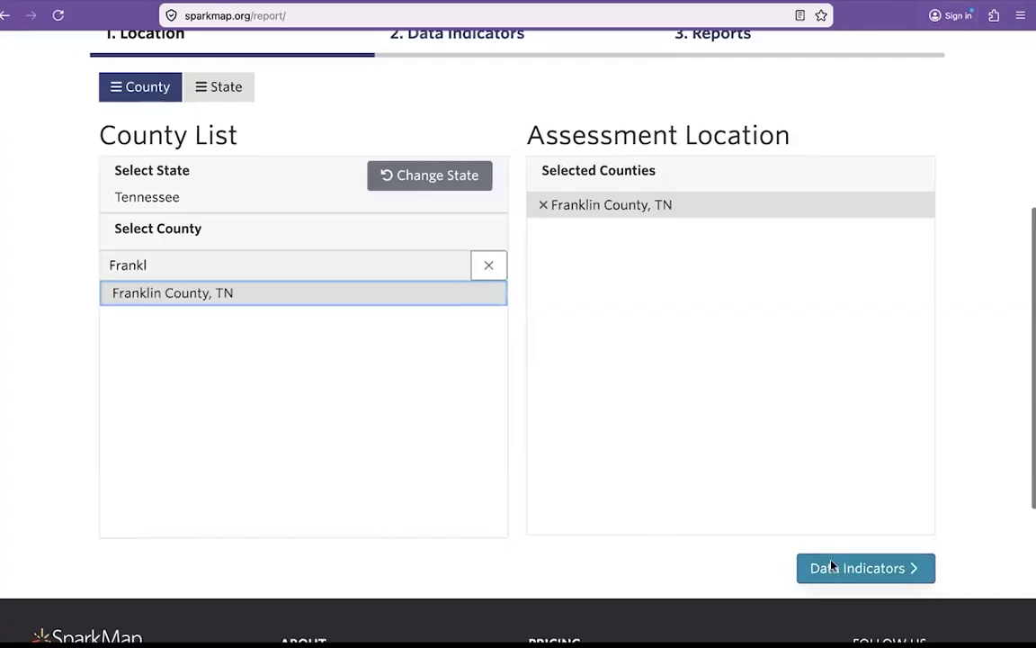
{"action": "scroll", "coordinate": [473, 121], "scroll_direction": "up", "scroll_amount": 3}
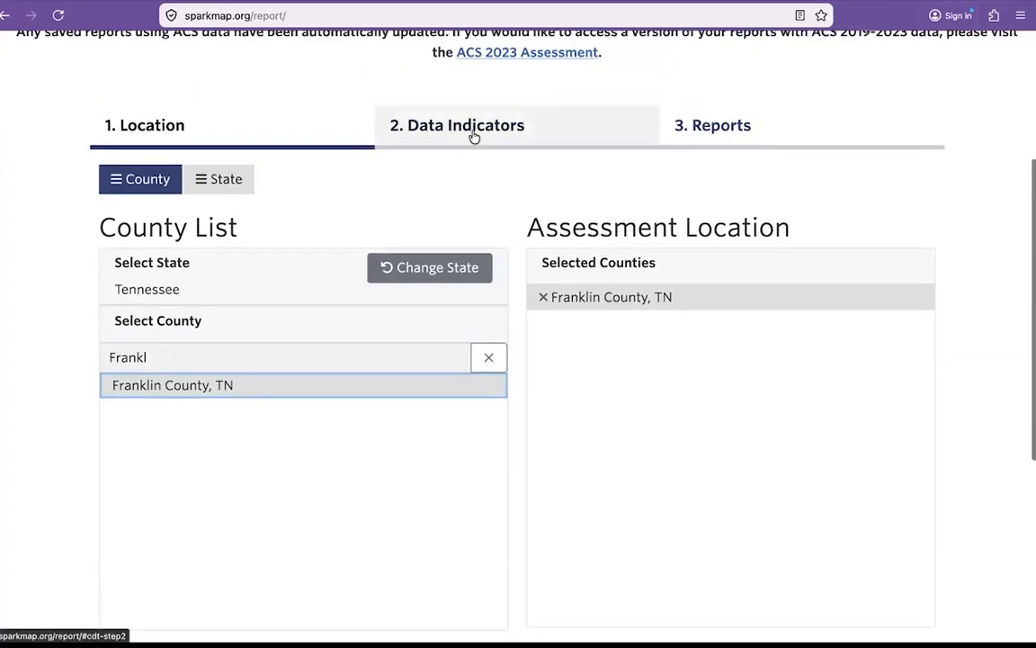
{"action": "left_click", "coordinate": [475, 134]}
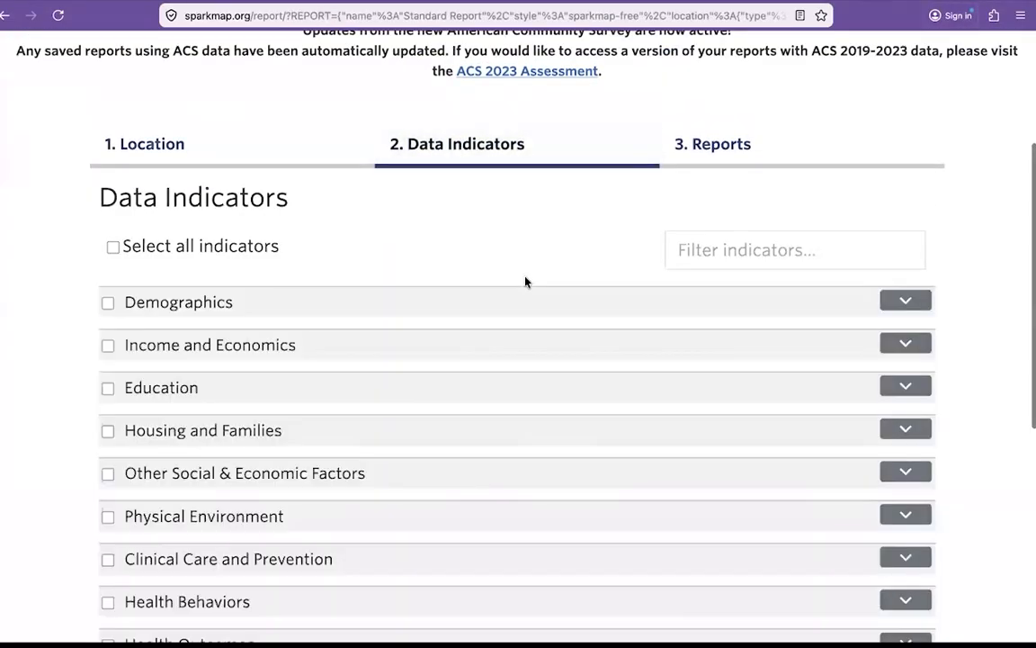
- Review the data indicator categories and examine which individual indicators the Demographics category offers
{"action": "scroll", "coordinate": [526, 282], "scroll_direction": "down", "scroll_amount": 3}
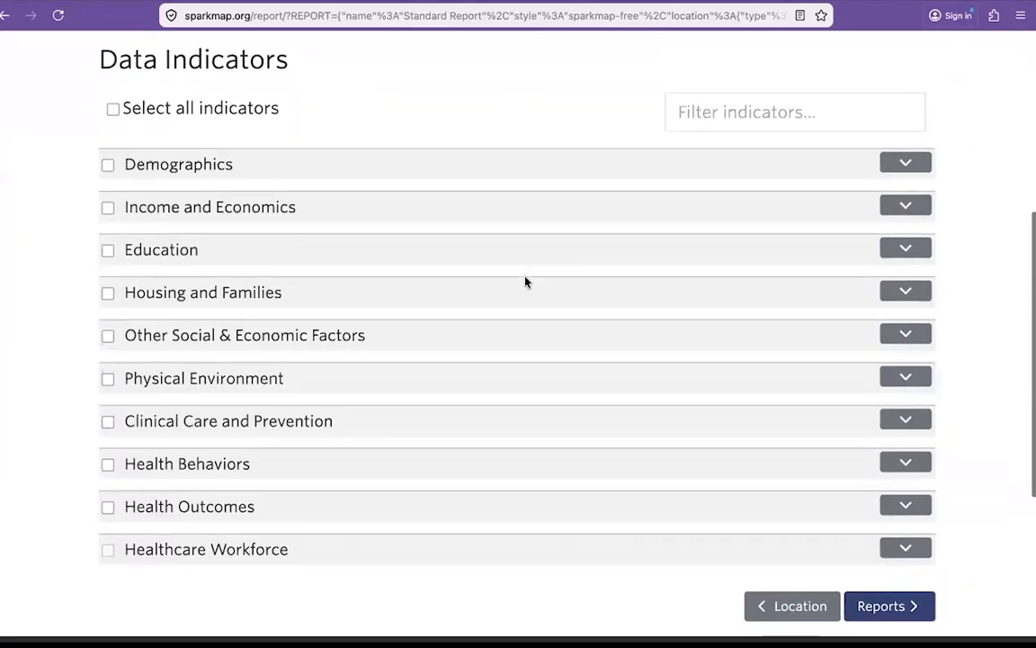
{"action": "scroll", "coordinate": [526, 282], "scroll_direction": "down", "scroll_amount": 1}
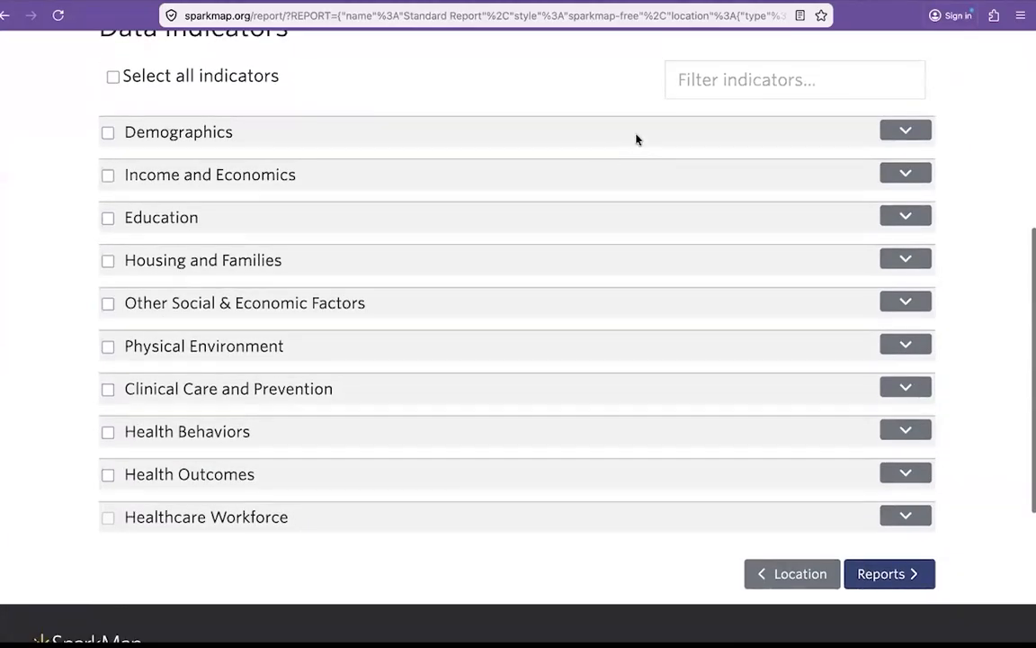
{"action": "left_click", "coordinate": [636, 136]}
{"action": "left_click", "coordinate": [636, 135]}
{"action": "scroll", "coordinate": [588, 109], "scroll_direction": "up", "scroll_amount": 2}
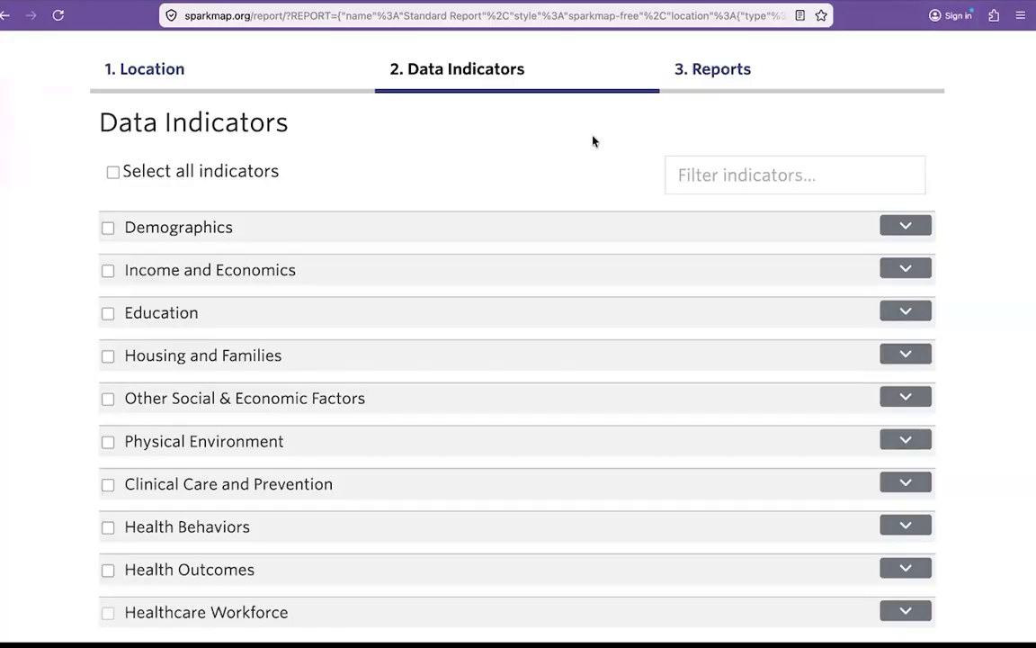
{"action": "left_click", "coordinate": [480, 235]}
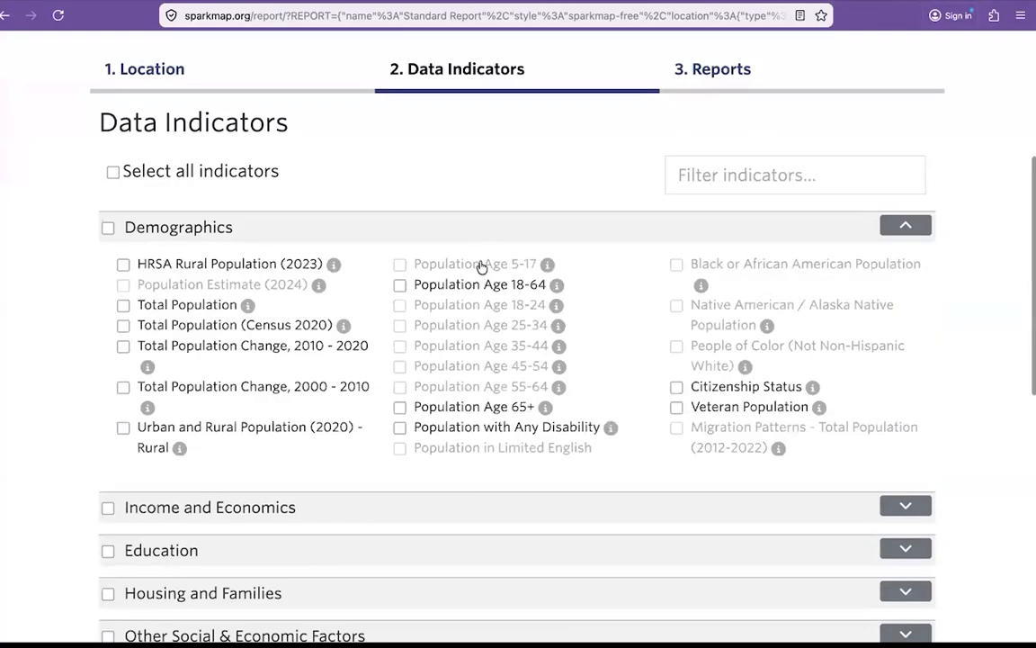
{"action": "scroll", "coordinate": [496, 210], "scroll_direction": "down", "scroll_amount": 1}
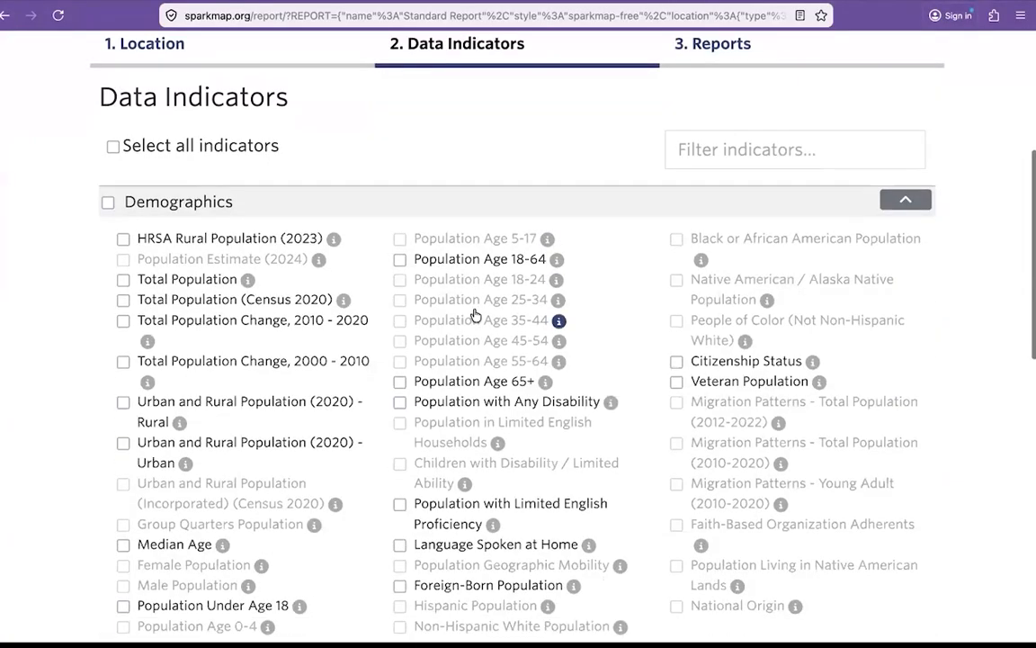
{"action": "left_click", "coordinate": [503, 202]}
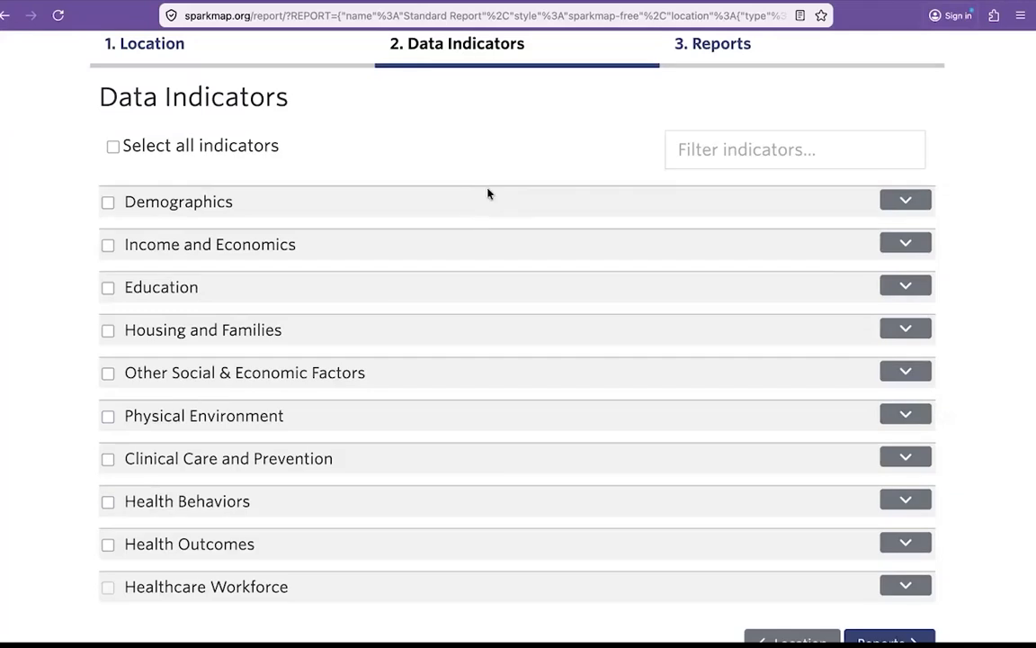
{"action": "scroll", "coordinate": [489, 193], "scroll_direction": "up", "scroll_amount": 1}
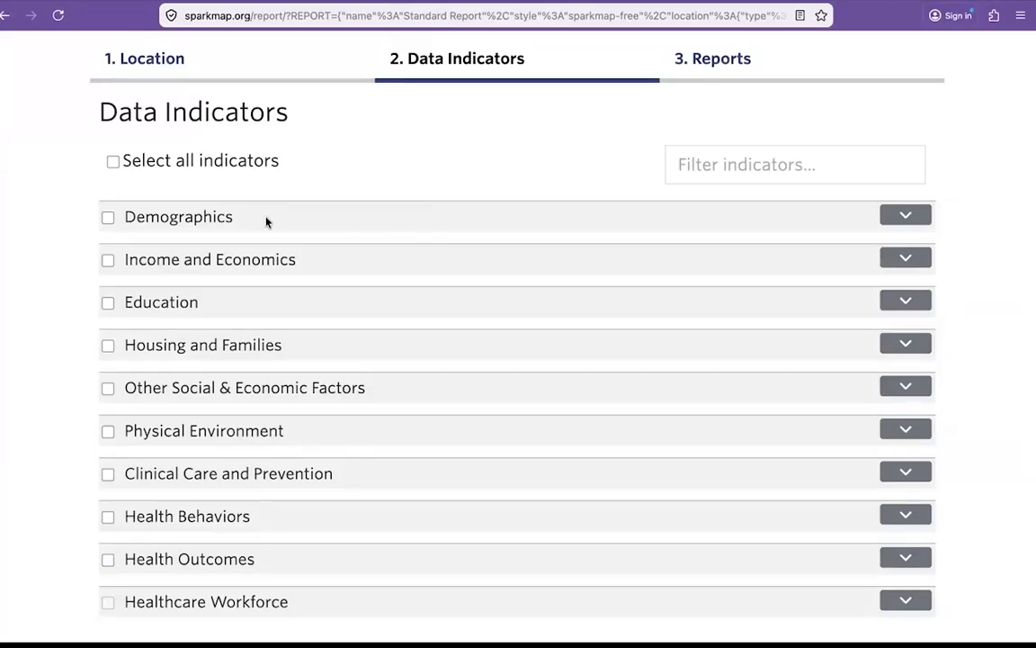
{"action": "scroll", "coordinate": [267, 221], "scroll_direction": "down", "scroll_amount": 2}
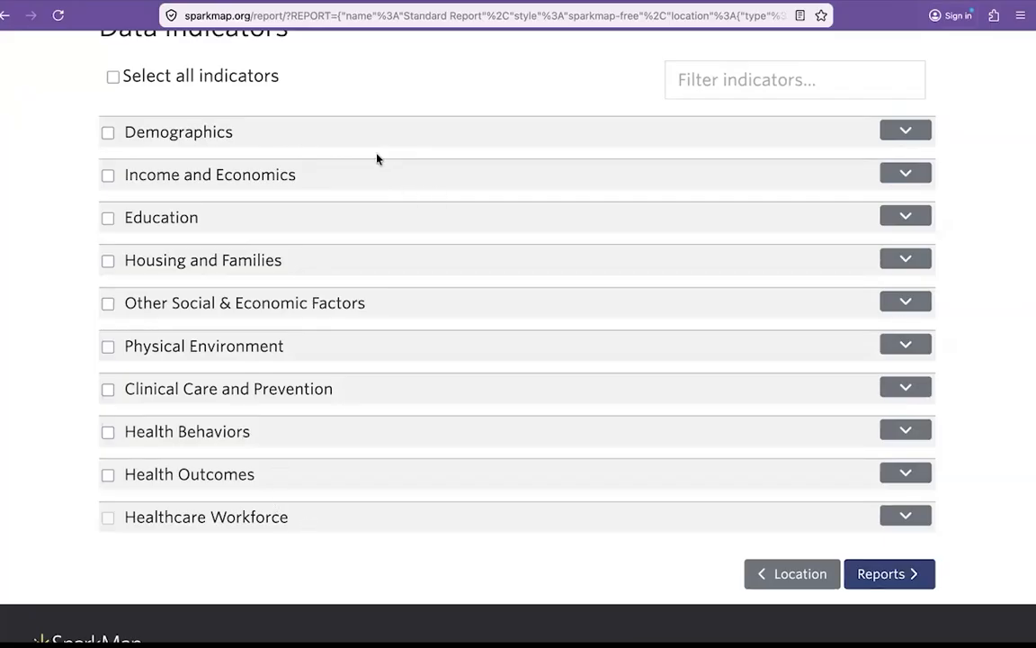
- Expand the Education category to examine its indicators, and check the information for Access - Head Start
{"action": "left_click", "coordinate": [907, 216]}
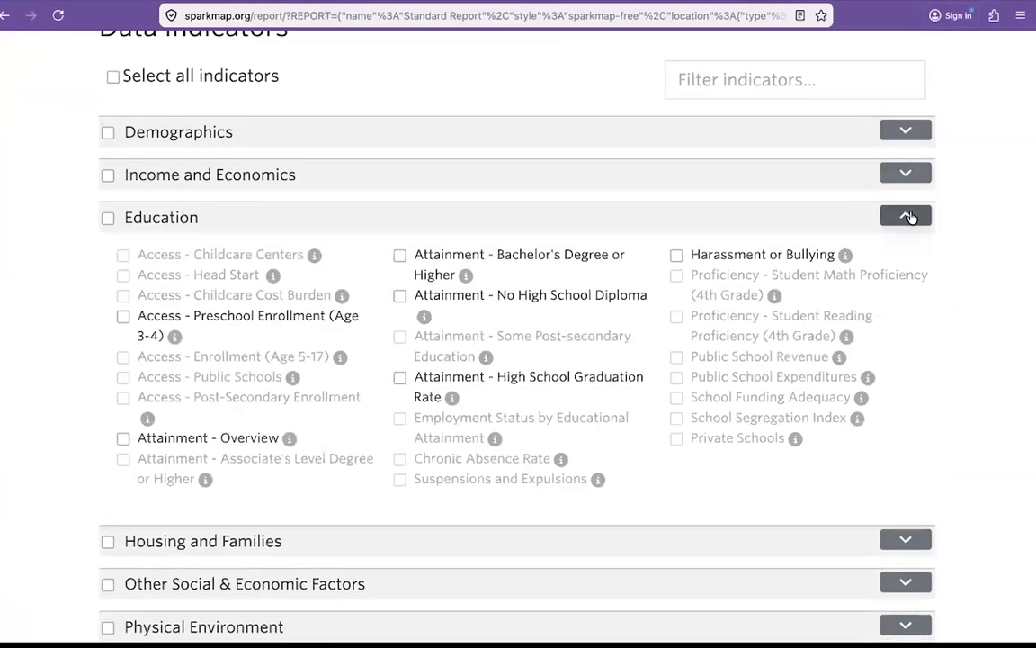
{"action": "left_click", "coordinate": [909, 216]}
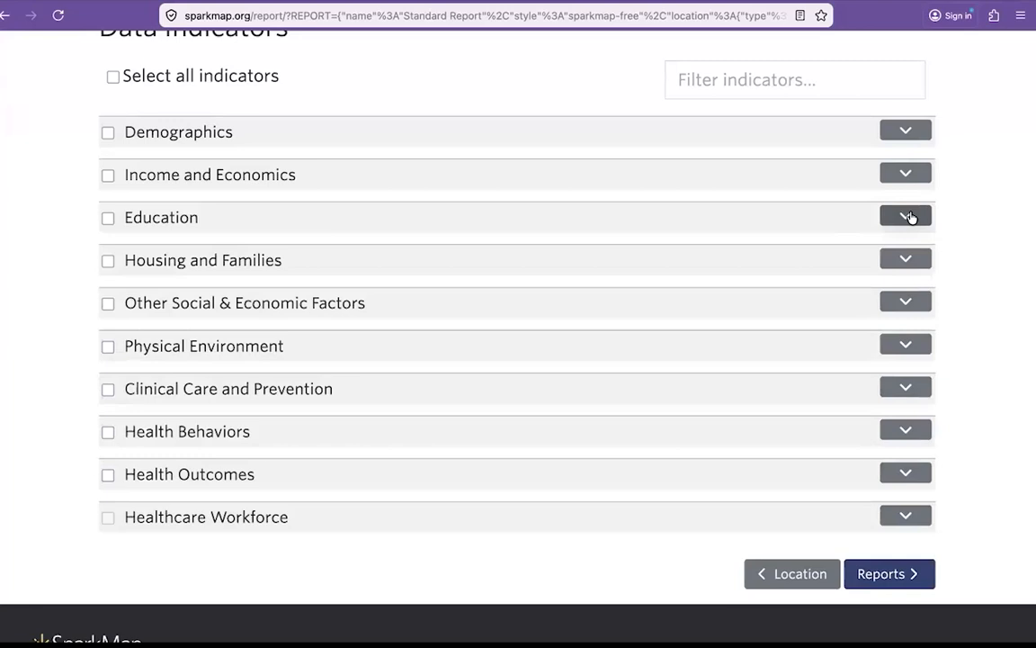
{"action": "left_click", "coordinate": [907, 216]}
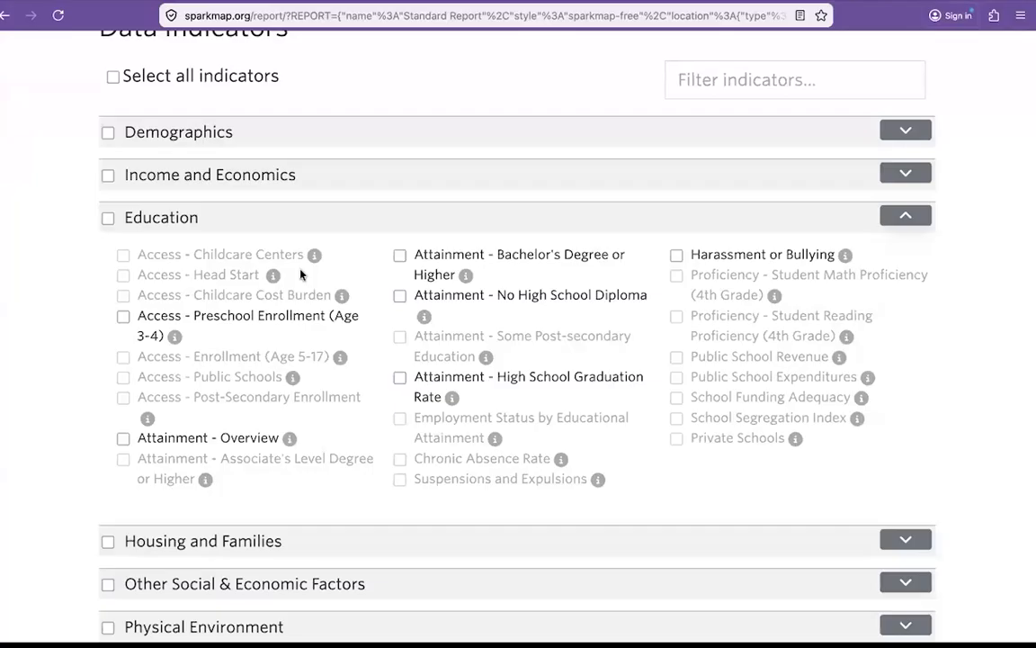
{"action": "left_click", "coordinate": [273, 275]}
{"action": "scroll", "coordinate": [210, 261], "scroll_direction": "up", "scroll_amount": 1}
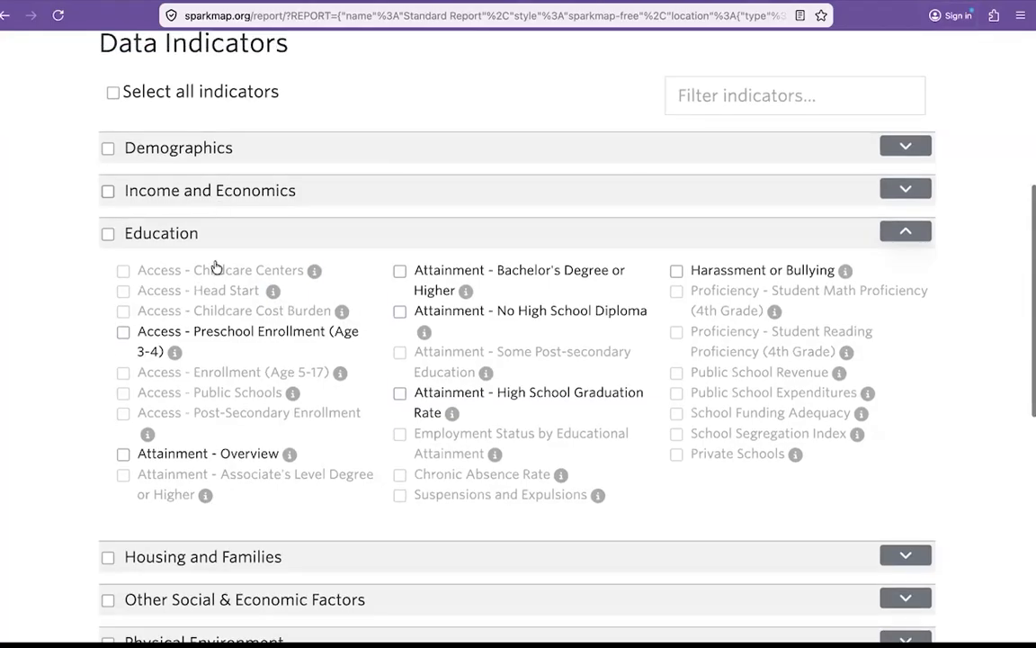
- Try selecting all available indicators in Education and in Income and Economics, and clear both categories again
{"action": "left_click", "coordinate": [107, 235]}
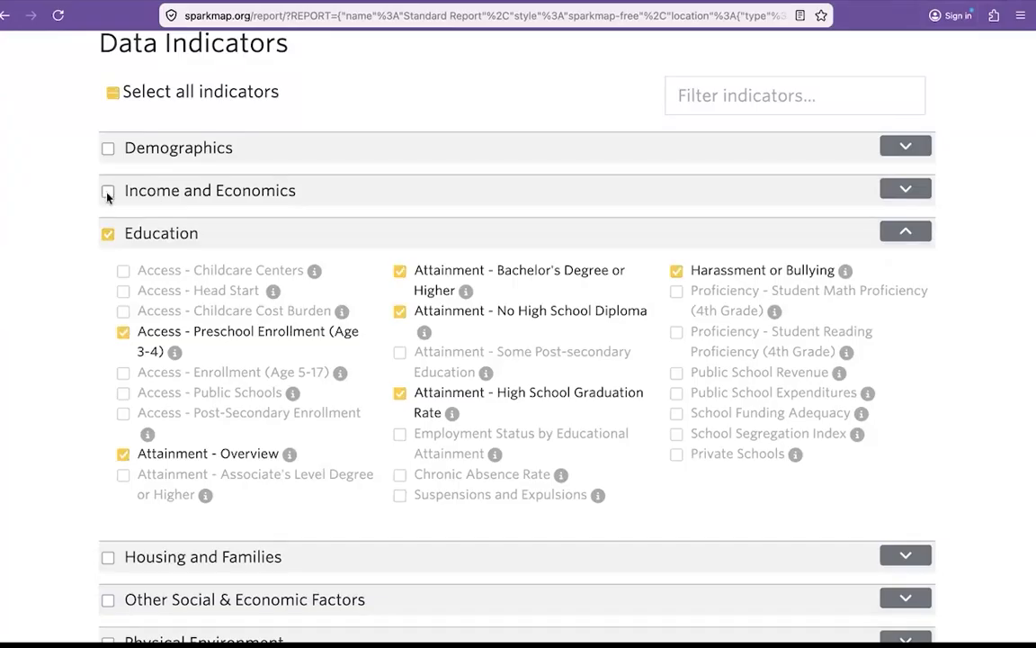
{"action": "left_click", "coordinate": [107, 192]}
{"action": "left_click", "coordinate": [107, 192]}
{"action": "scroll", "coordinate": [148, 298], "scroll_direction": "down", "scroll_amount": 5}
{"action": "left_click", "coordinate": [167, 303]}
{"action": "scroll", "coordinate": [260, 269], "scroll_direction": "up", "scroll_amount": 6}
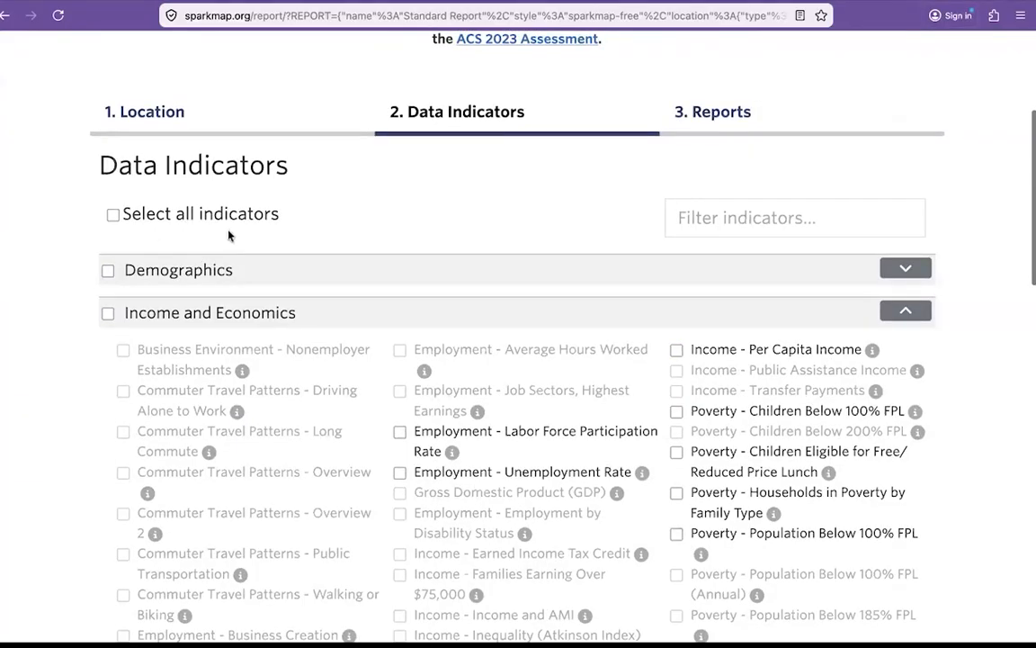
- Try selecting all available indicators across every category, and clear the whole selection again
{"action": "left_click", "coordinate": [112, 216]}
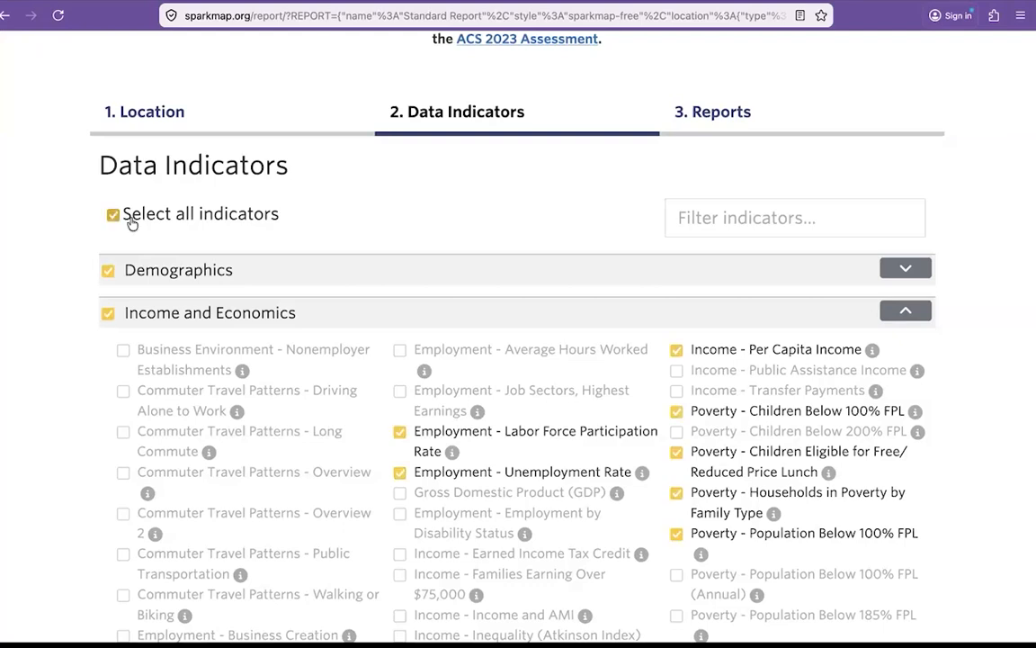
{"action": "scroll", "coordinate": [212, 289], "scroll_direction": "down", "scroll_amount": 2}
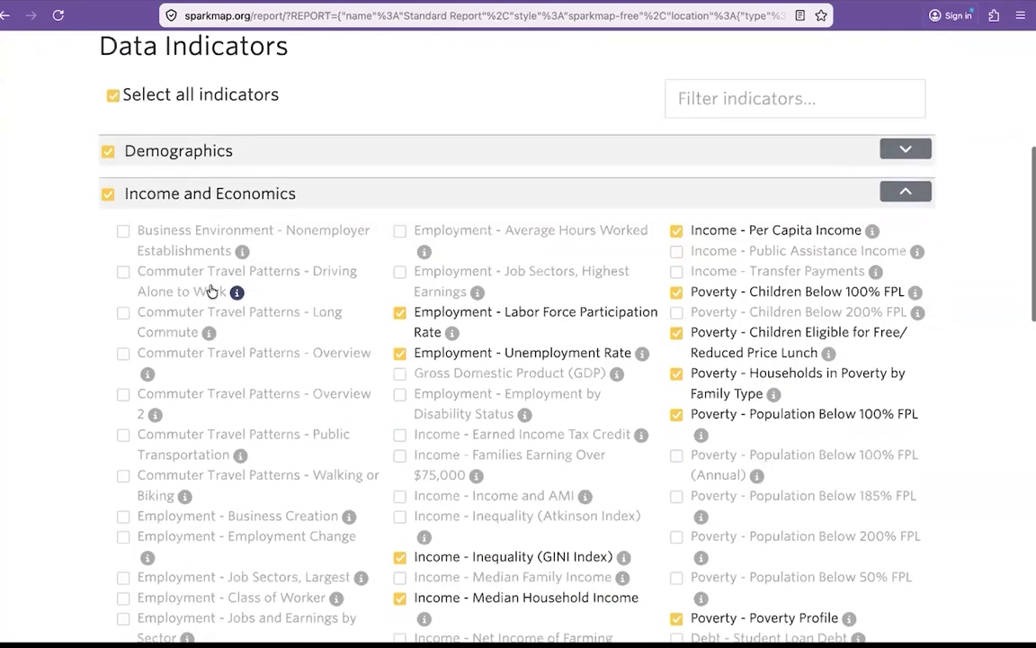
{"action": "scroll", "coordinate": [211, 293], "scroll_direction": "up", "scroll_amount": 2}
{"action": "left_click", "coordinate": [113, 224]}
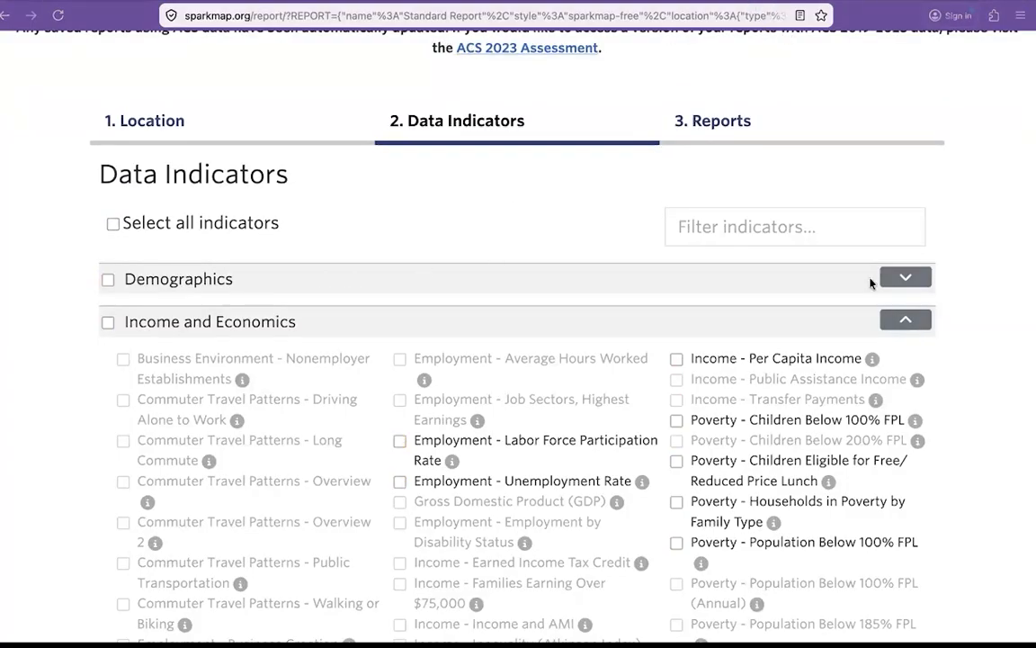
- Select the Poverty - Population Below 100% FPL indicator in the Income and Economics category
{"action": "scroll", "coordinate": [862, 293], "scroll_direction": "down", "scroll_amount": 2}
{"action": "scroll", "coordinate": [863, 293], "scroll_direction": "down", "scroll_amount": 1}
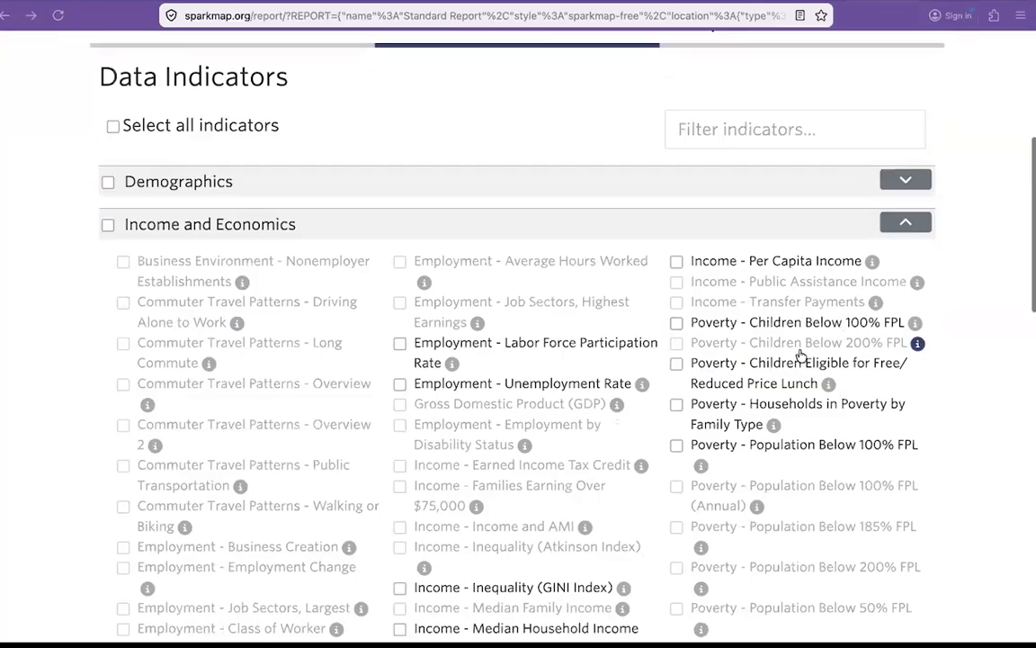
{"action": "scroll", "coordinate": [801, 356], "scroll_direction": "down", "scroll_amount": 2}
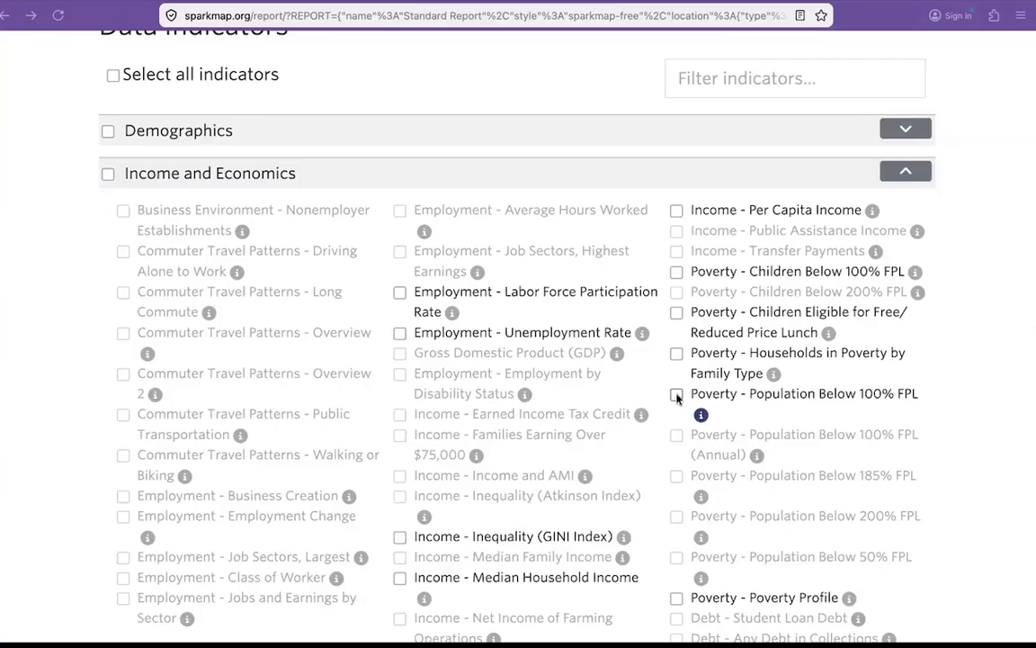
{"action": "left_click", "coordinate": [676, 396]}
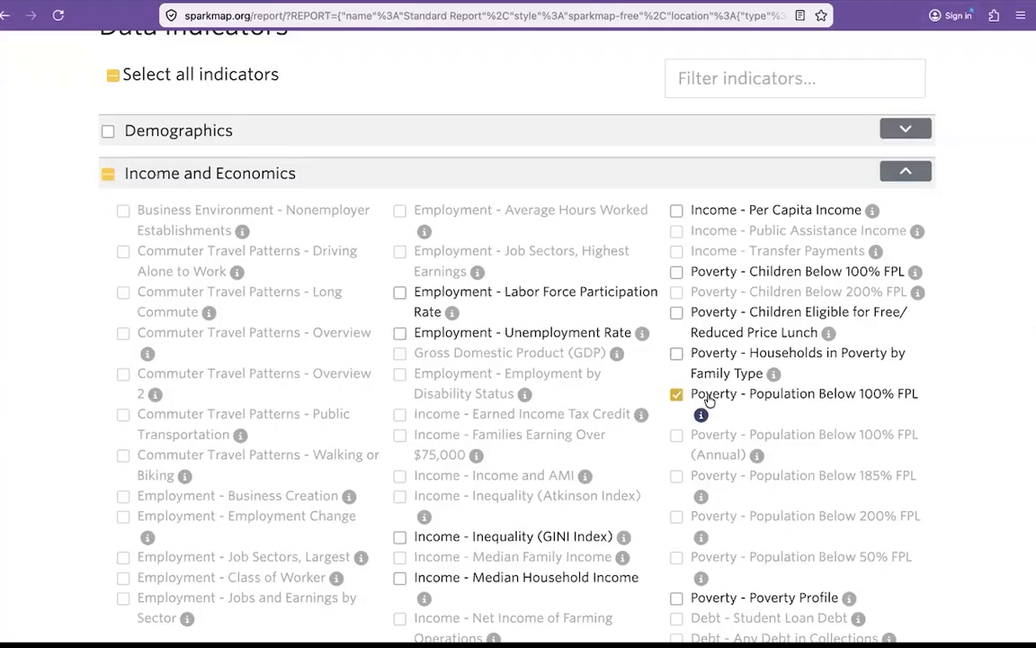
- Try adding Households in Poverty by Family Type and Children Eligible for Free/Reduced Price Lunch, and clear both indicators again
{"action": "left_click", "coordinate": [678, 353]}
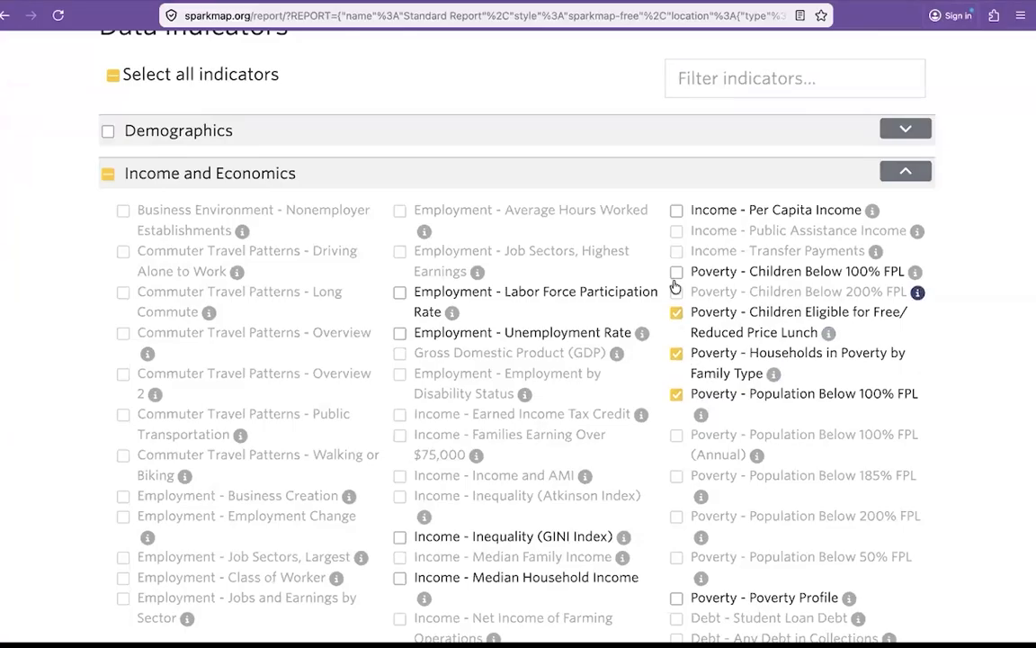
{"action": "left_click", "coordinate": [676, 312]}
{"action": "left_click", "coordinate": [677, 312]}
{"action": "left_click", "coordinate": [677, 354]}
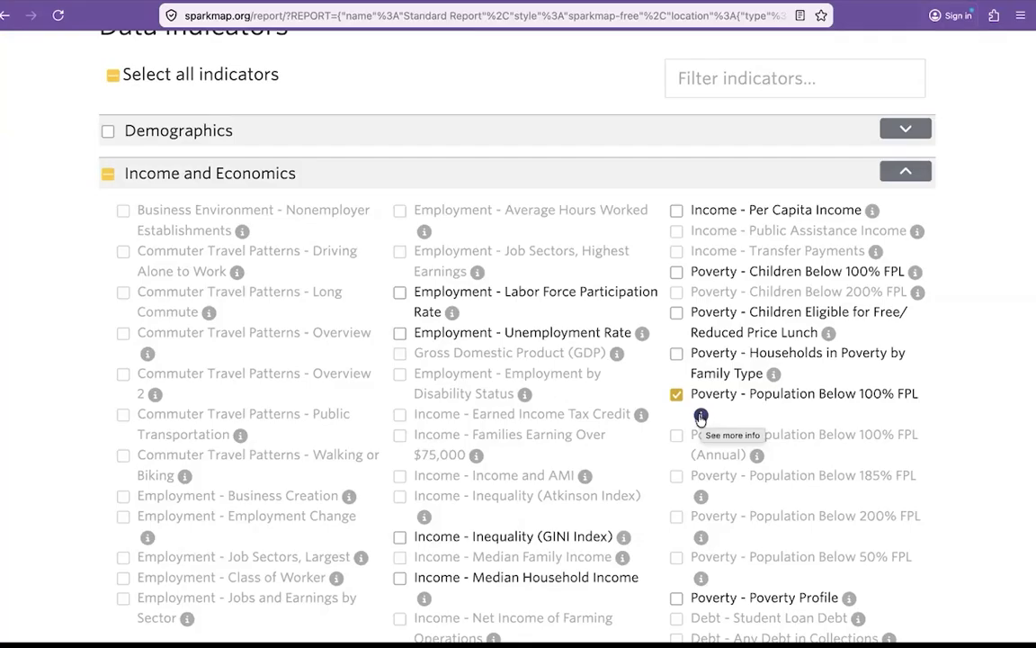
- Review the information for Poverty - Population Below 100% FPL, including its attributes, map, supplemental data and source, and close it
{"action": "left_click", "coordinate": [701, 417]}
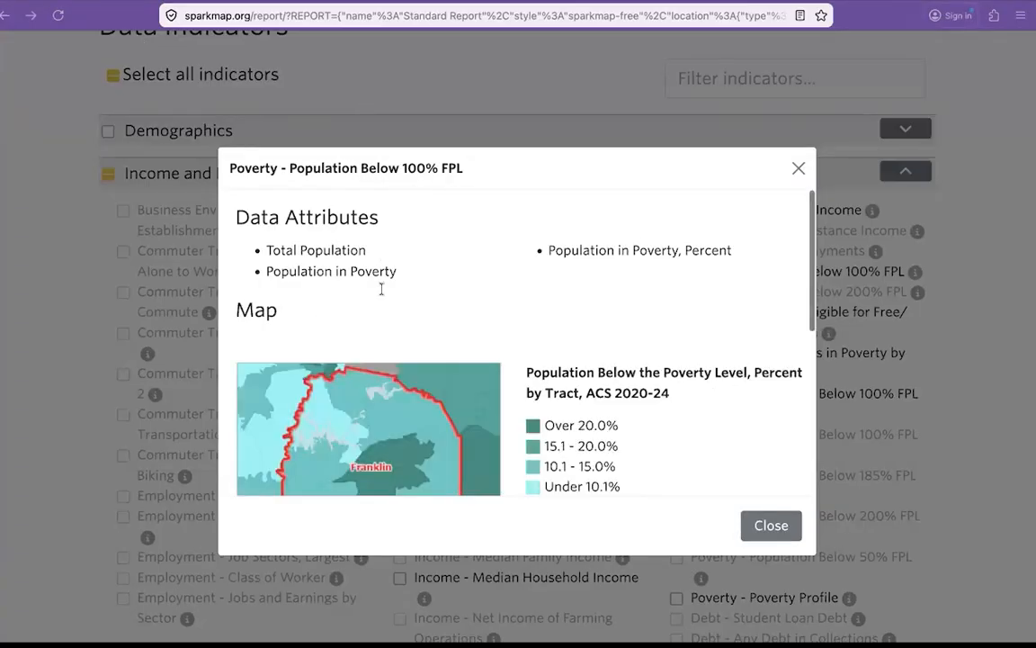
{"action": "scroll", "coordinate": [389, 270], "scroll_direction": "down", "scroll_amount": 5}
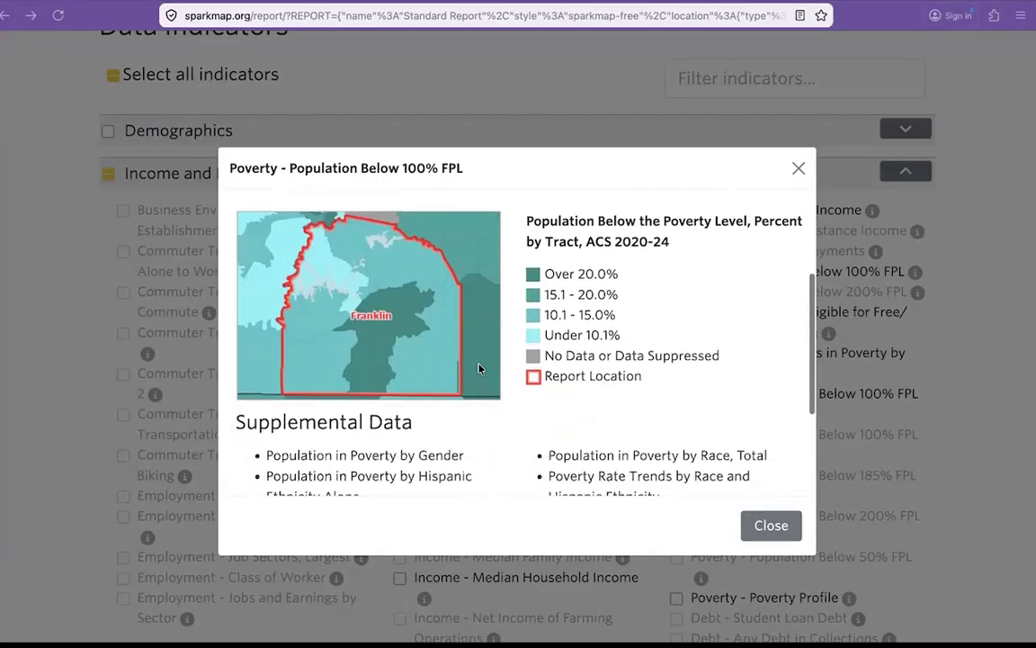
{"action": "scroll", "coordinate": [387, 396], "scroll_direction": "down", "scroll_amount": 1}
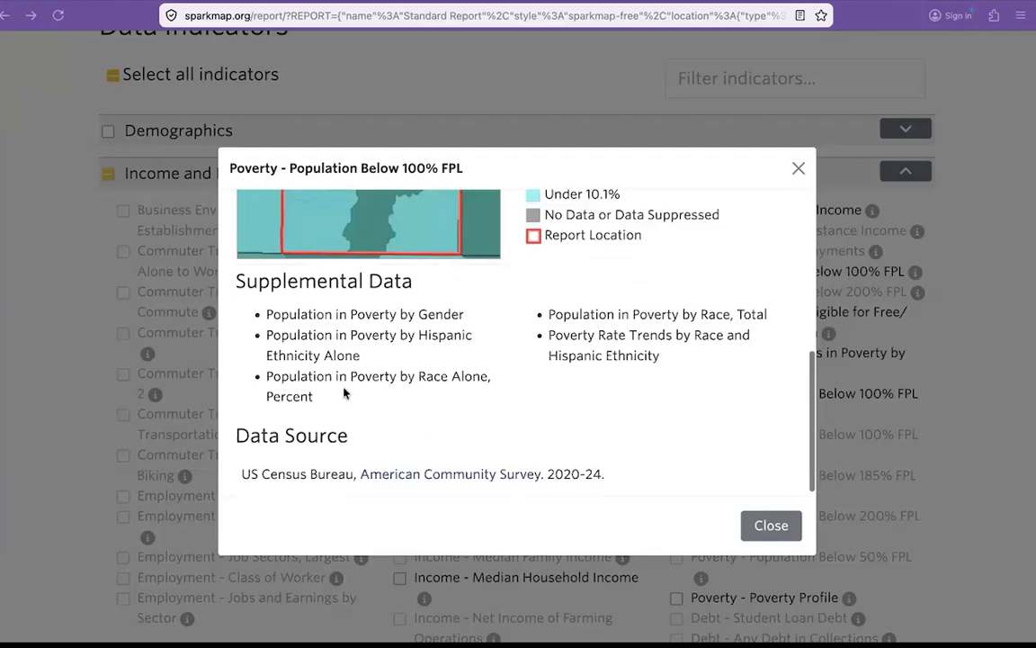
{"action": "left_click_drag", "start_coordinate": [344, 394], "coordinate": [261, 312]}
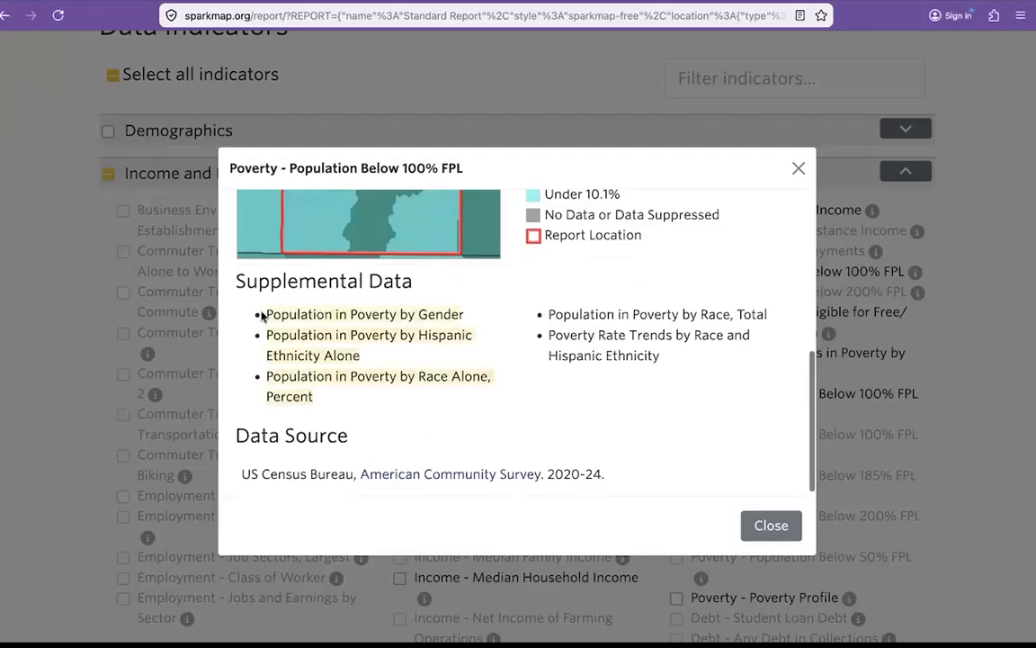
{"action": "scroll", "coordinate": [399, 405], "scroll_direction": "down", "scroll_amount": 1}
{"action": "left_click", "coordinate": [398, 403]}
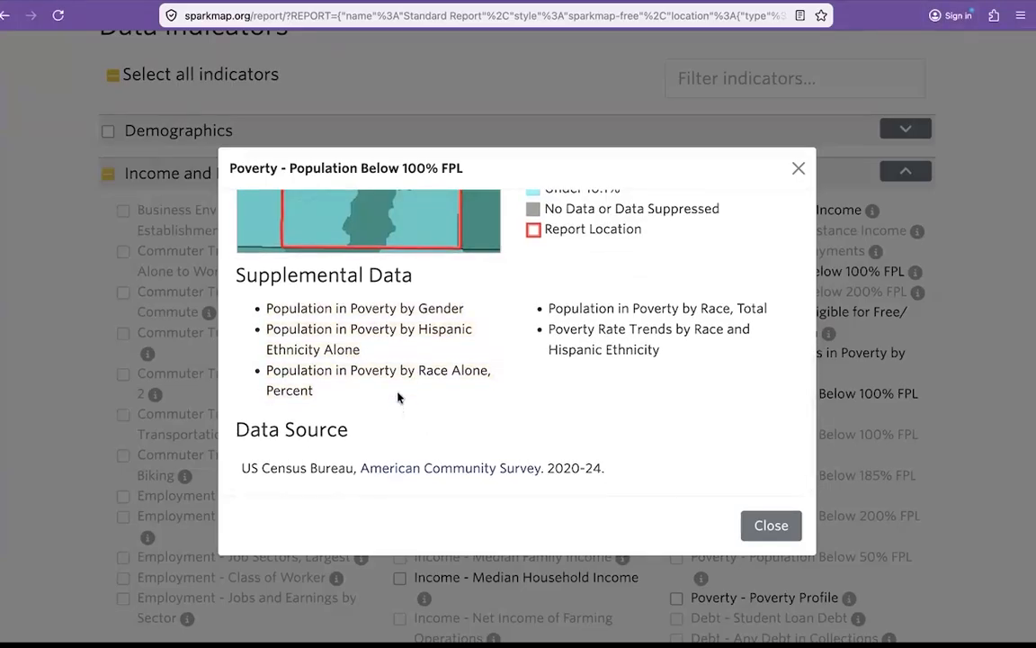
{"action": "scroll", "coordinate": [402, 408], "scroll_direction": "down", "scroll_amount": 1}
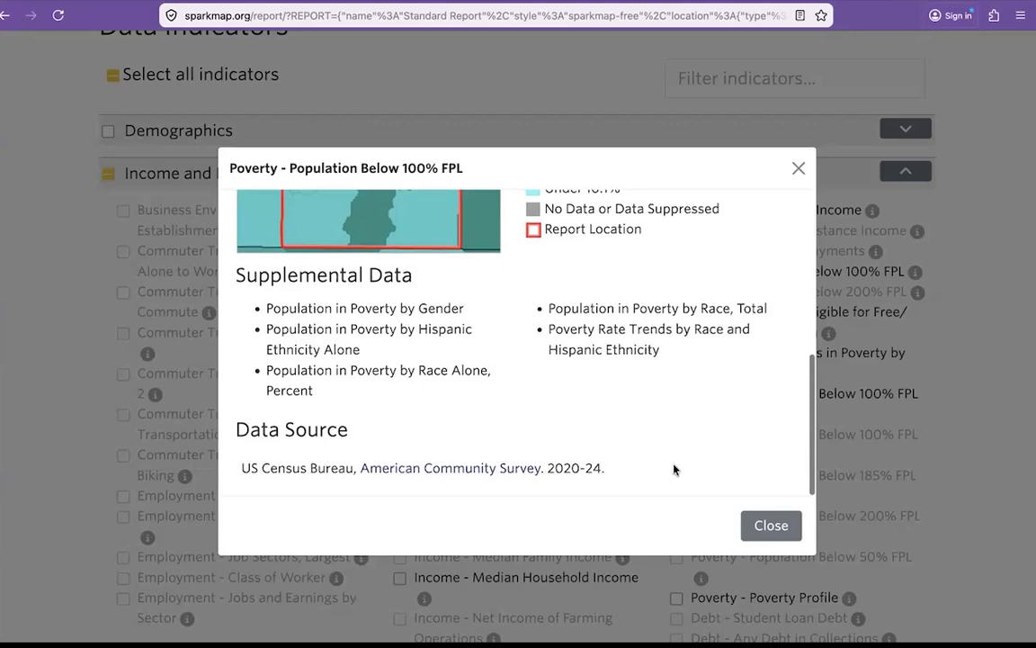
{"action": "left_click", "coordinate": [771, 527]}
- Generate the report for the chosen county with the selected poverty indicator
{"action": "scroll", "coordinate": [713, 271], "scroll_direction": "up", "scroll_amount": 3}
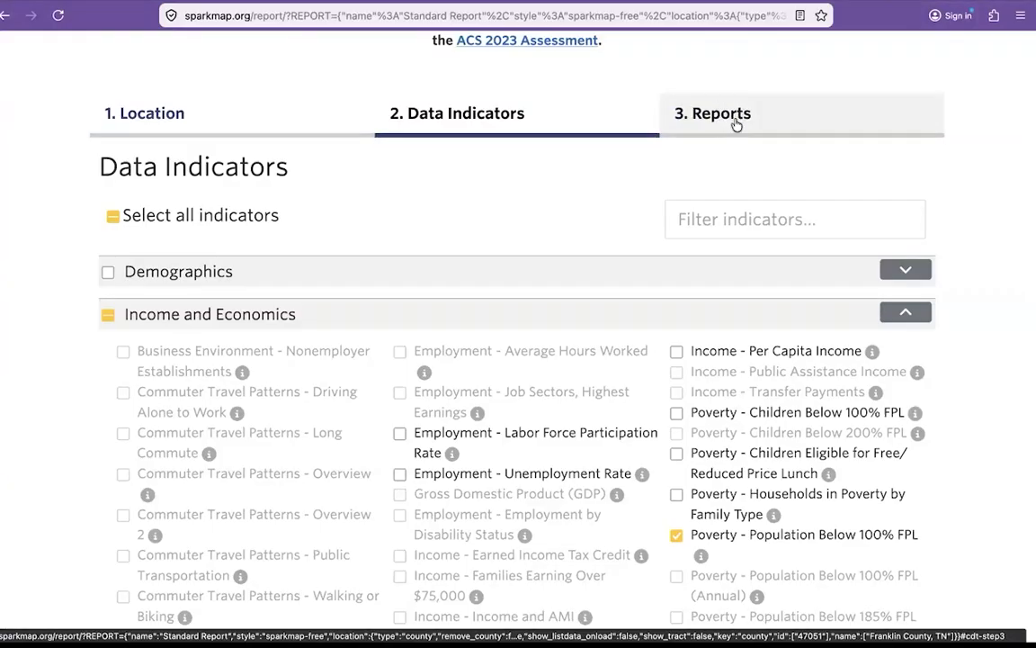
{"action": "scroll", "coordinate": [737, 190], "scroll_direction": "down", "scroll_amount": 15}
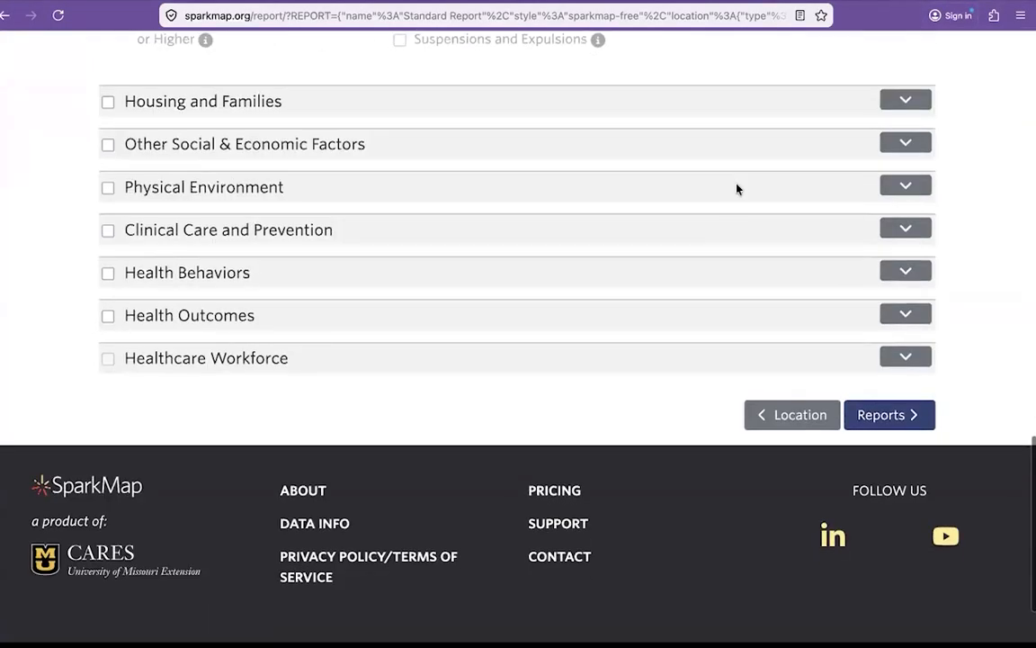
{"action": "scroll", "coordinate": [738, 189], "scroll_direction": "down", "scroll_amount": 2}
{"action": "left_click", "coordinate": [867, 315]}
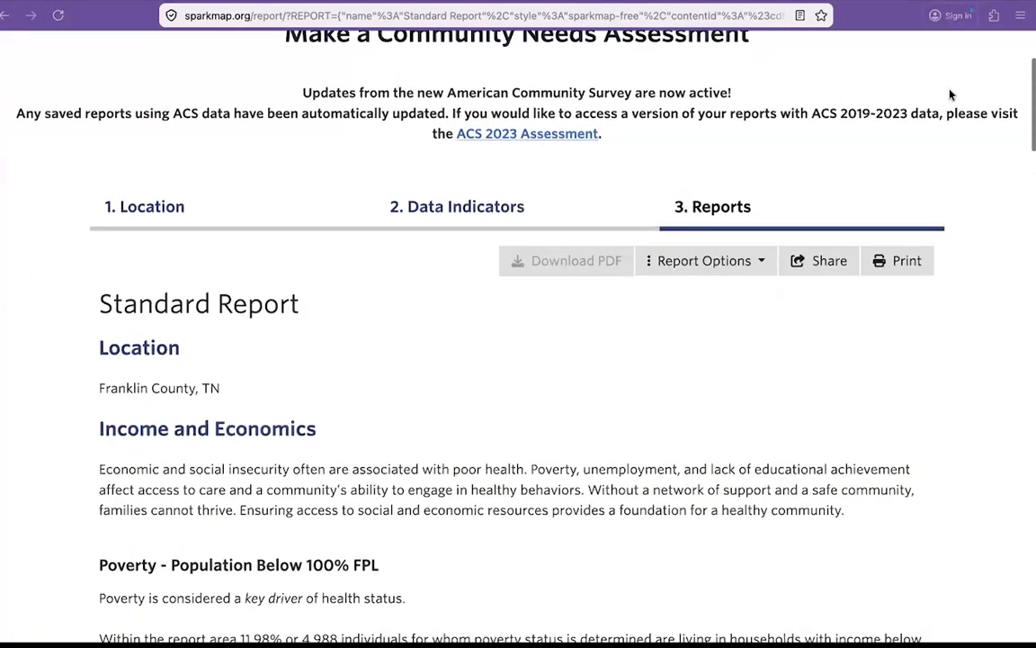
- Read the report's poverty introduction and compare the county, state and national poverty figures in the table and gauge
{"action": "scroll", "coordinate": [539, 270], "scroll_direction": "down", "scroll_amount": 3}
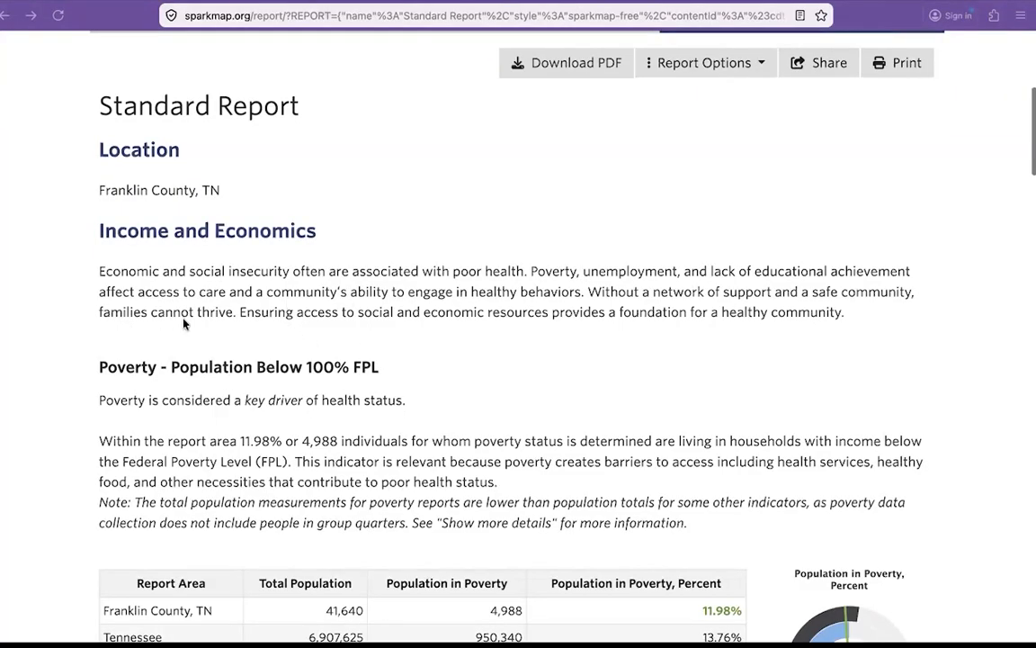
{"action": "scroll", "coordinate": [325, 387], "scroll_direction": "down", "scroll_amount": 3}
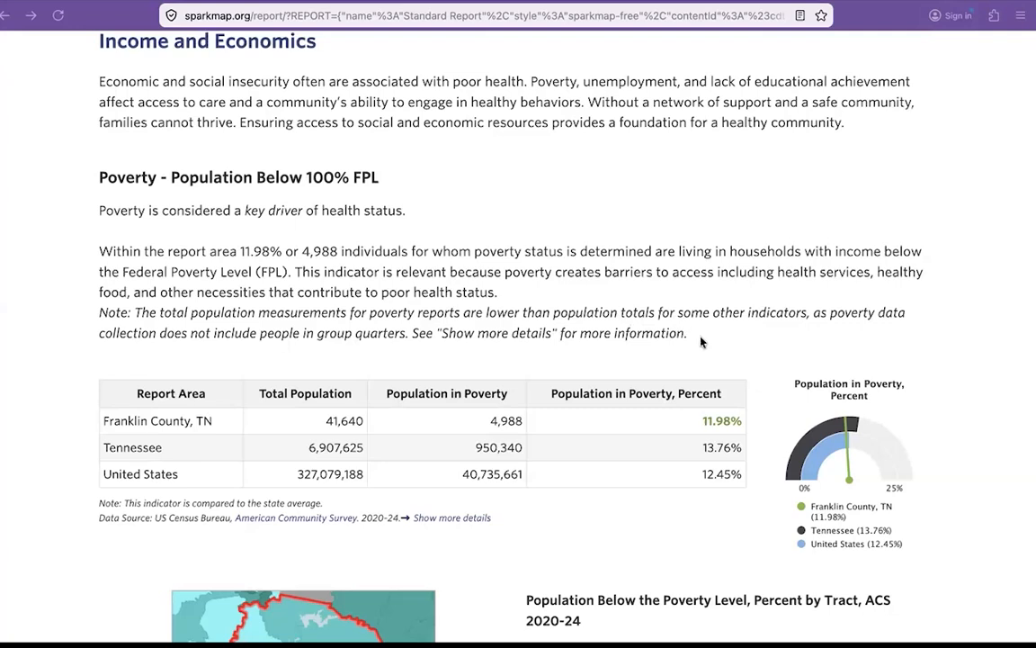
{"action": "mouse_move", "coordinate": [701, 340]}
{"action": "left_mouse_down"}
{"action": "mouse_move", "coordinate": [354, 306]}
{"action": "mouse_move", "coordinate": [362, 302]}
{"action": "left_mouse_up"}
{"action": "left_click", "coordinate": [438, 267]}
{"action": "scroll", "coordinate": [585, 335], "scroll_direction": "down", "scroll_amount": 3}
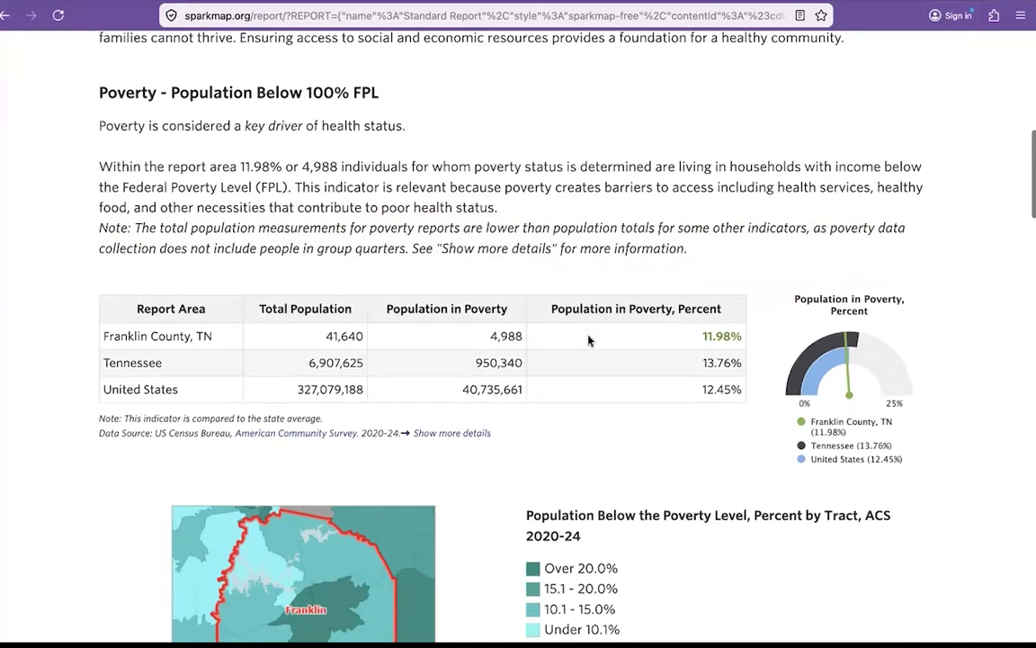
{"action": "scroll", "coordinate": [589, 340], "scroll_direction": "down", "scroll_amount": 1}
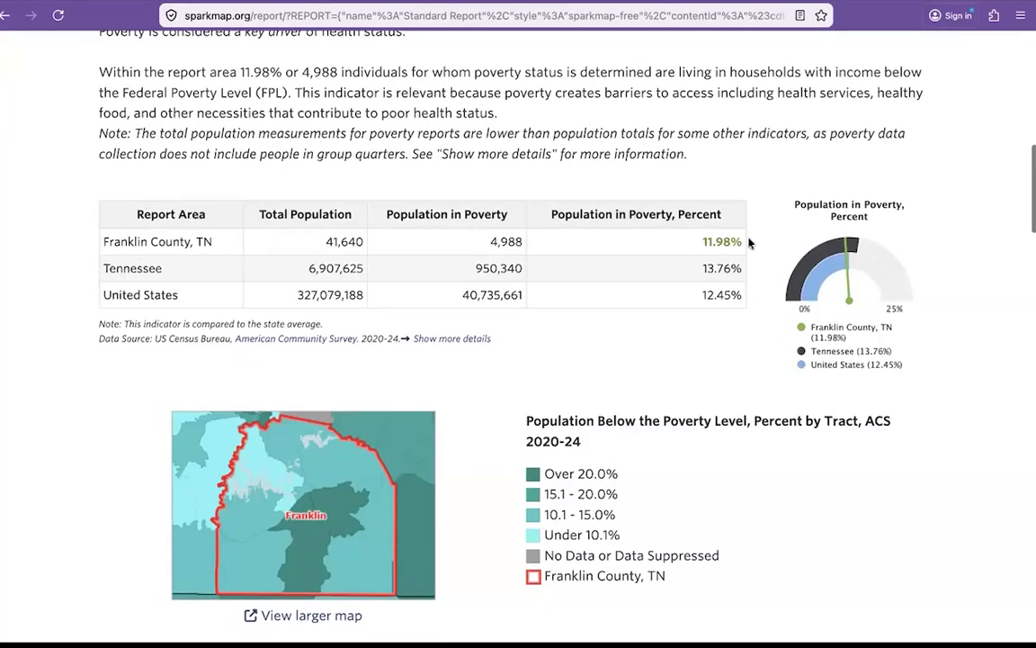
{"action": "left_click_drag", "start_coordinate": [746, 243], "coordinate": [355, 216]}
{"action": "scroll", "coordinate": [803, 228], "scroll_direction": "up", "scroll_amount": 1}
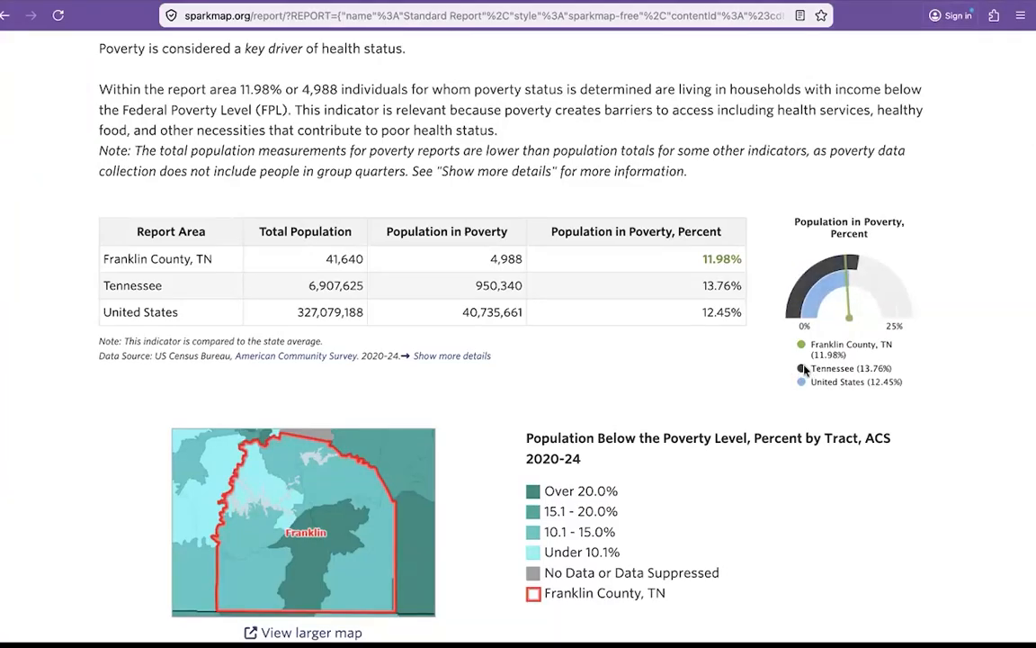
{"action": "scroll", "coordinate": [729, 339], "scroll_direction": "up", "scroll_amount": 1}
{"action": "scroll", "coordinate": [728, 339], "scroll_direction": "down", "scroll_amount": 2}
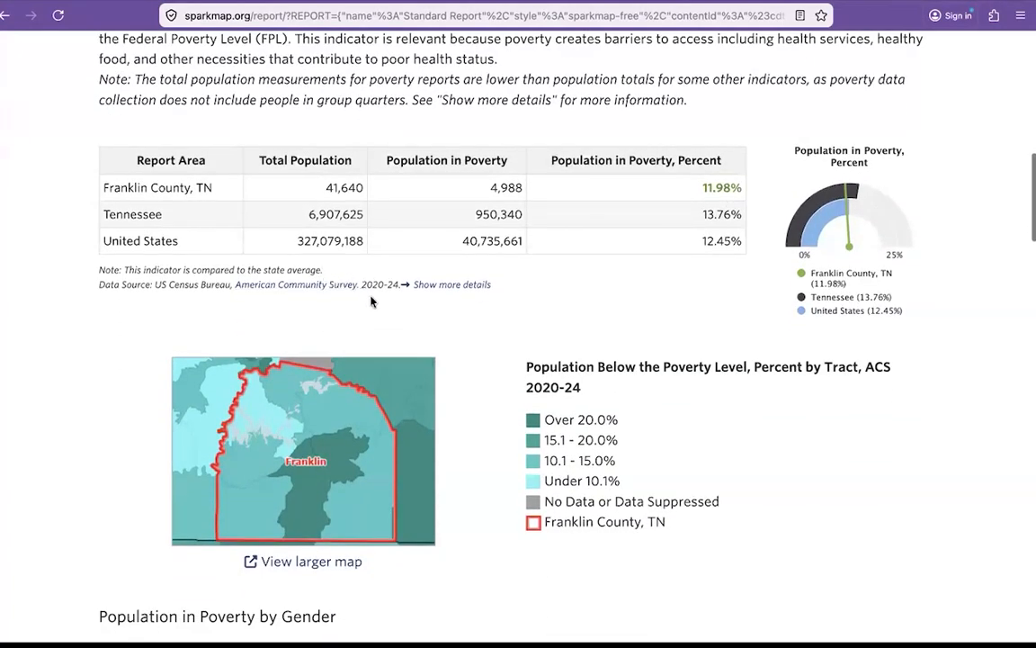
- Examine the map of population below the poverty level by tract alongside its legend and the poverty percentage table
{"action": "scroll", "coordinate": [333, 270], "scroll_direction": "down", "scroll_amount": 3}
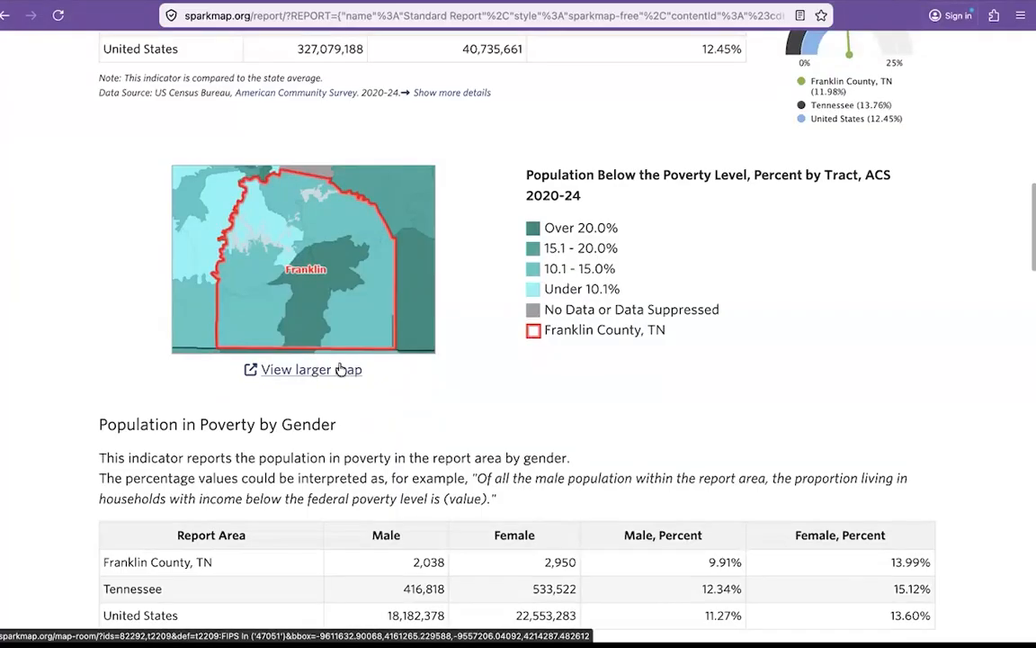
{"action": "scroll", "coordinate": [346, 369], "scroll_direction": "up", "scroll_amount": 3}
{"action": "scroll", "coordinate": [340, 368], "scroll_direction": "down", "scroll_amount": 3}
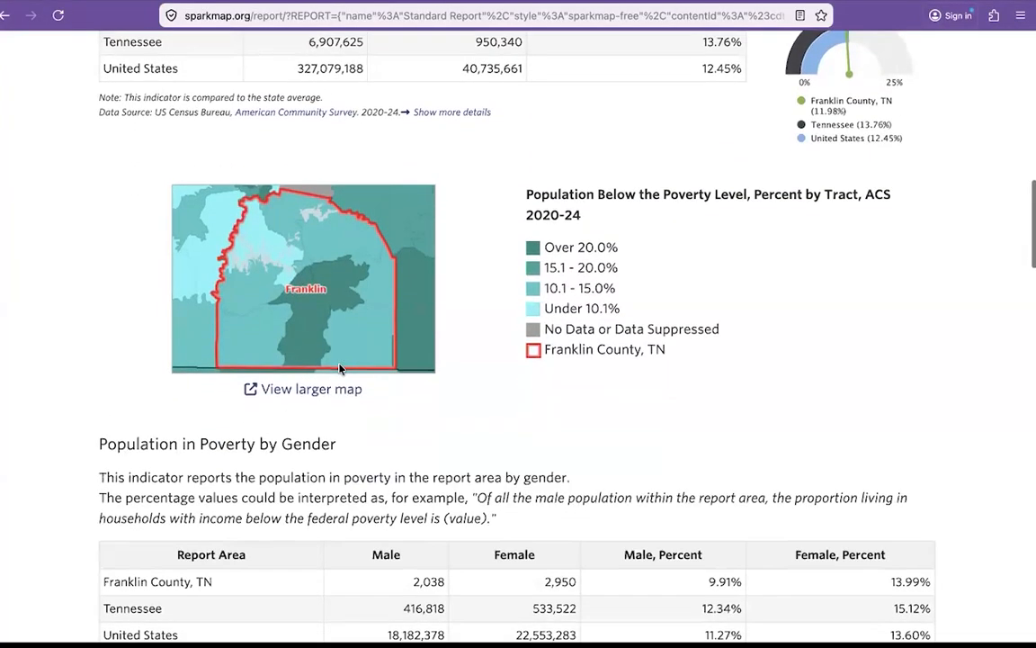
{"action": "scroll", "coordinate": [526, 213], "scroll_direction": "up", "scroll_amount": 2}
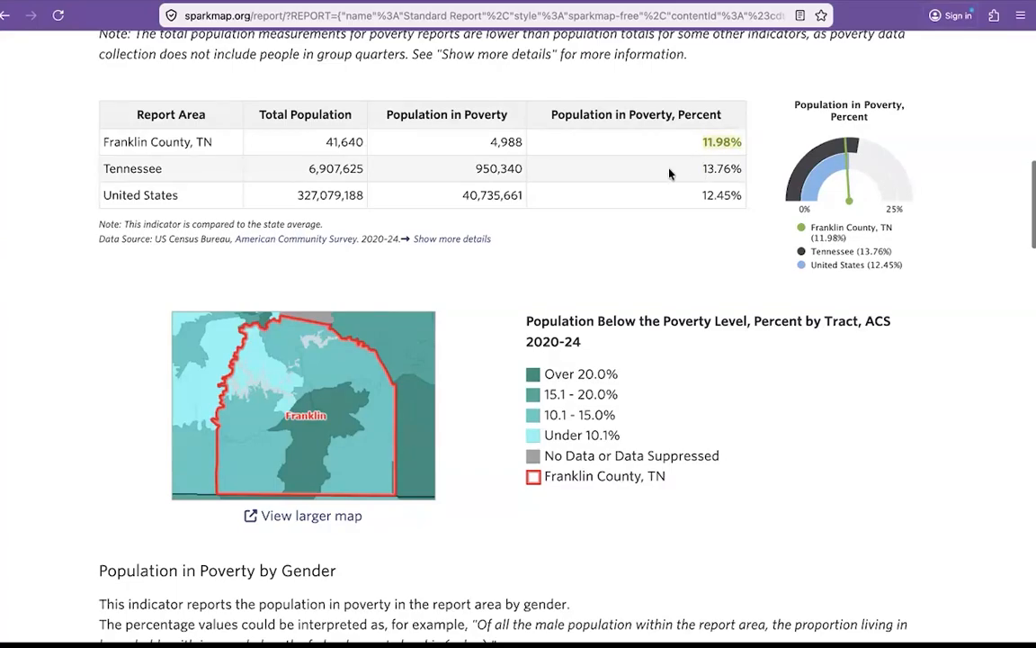
{"action": "scroll", "coordinate": [446, 301], "scroll_direction": "down", "scroll_amount": 1}
{"action": "scroll", "coordinate": [446, 301], "scroll_direction": "down", "scroll_amount": 1}
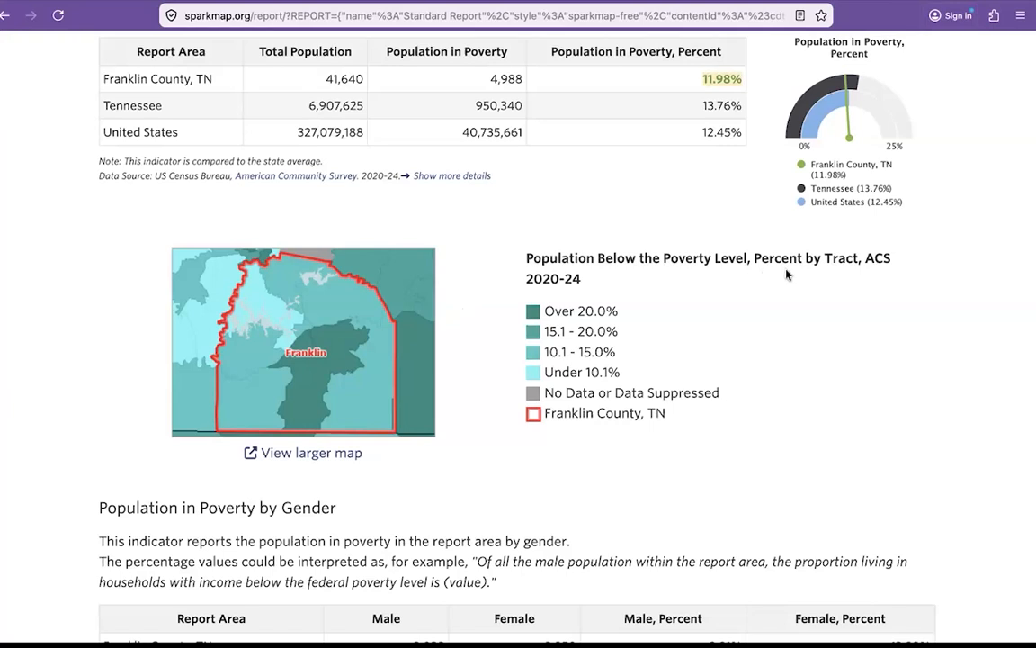
{"action": "left_click_drag", "start_coordinate": [802, 259], "coordinate": [842, 260]}
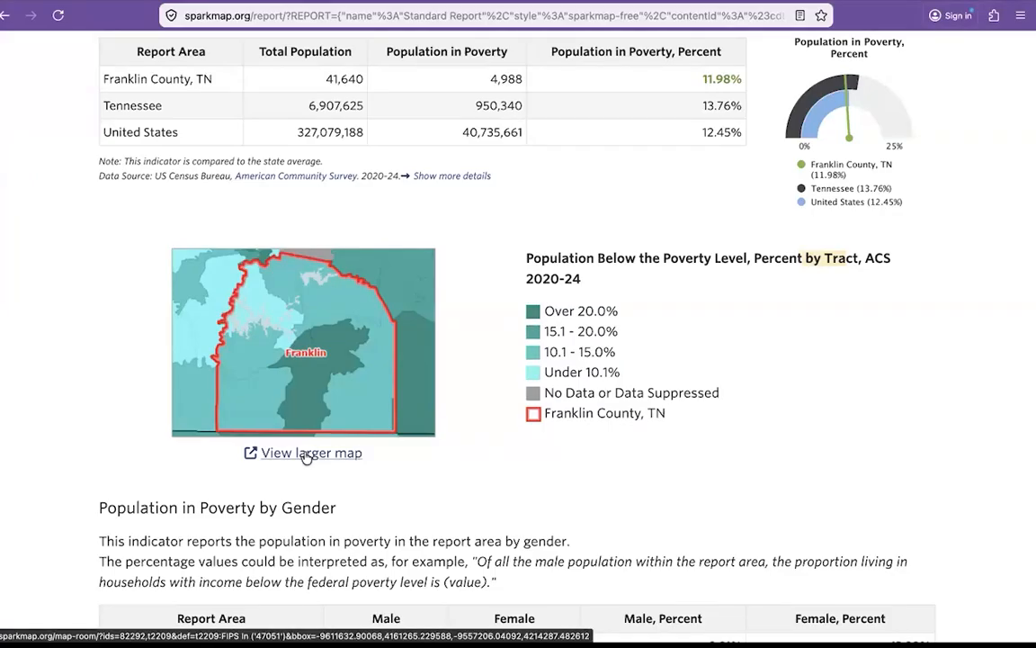
{"action": "scroll", "coordinate": [306, 454], "scroll_direction": "down", "scroll_amount": 1}
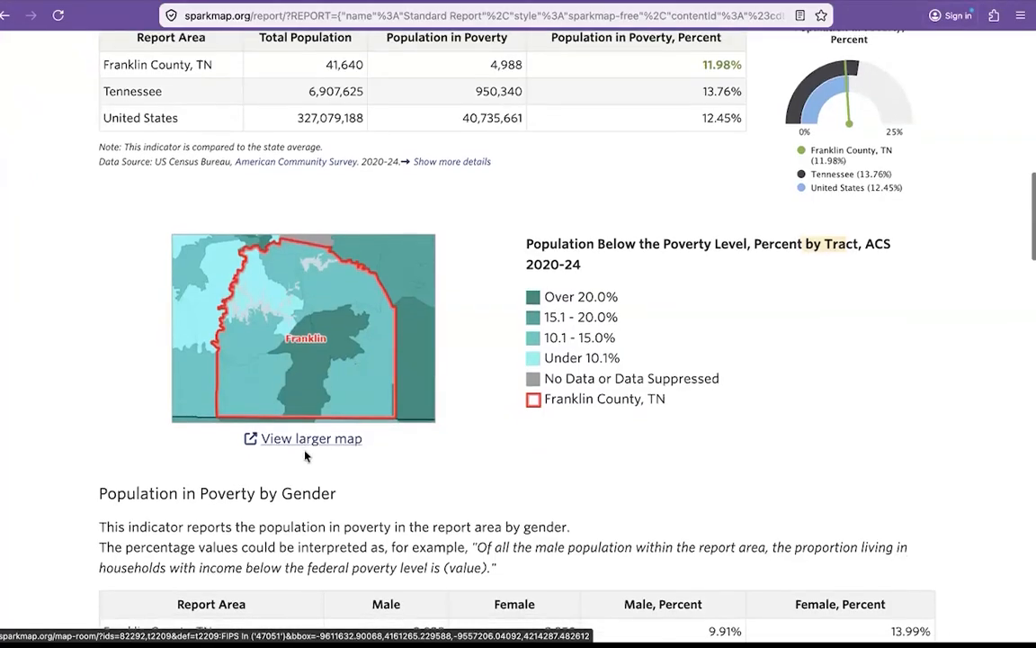
{"action": "scroll", "coordinate": [307, 394], "scroll_direction": "down", "scroll_amount": 1}
{"action": "scroll", "coordinate": [308, 394], "scroll_direction": "up", "scroll_amount": 2}
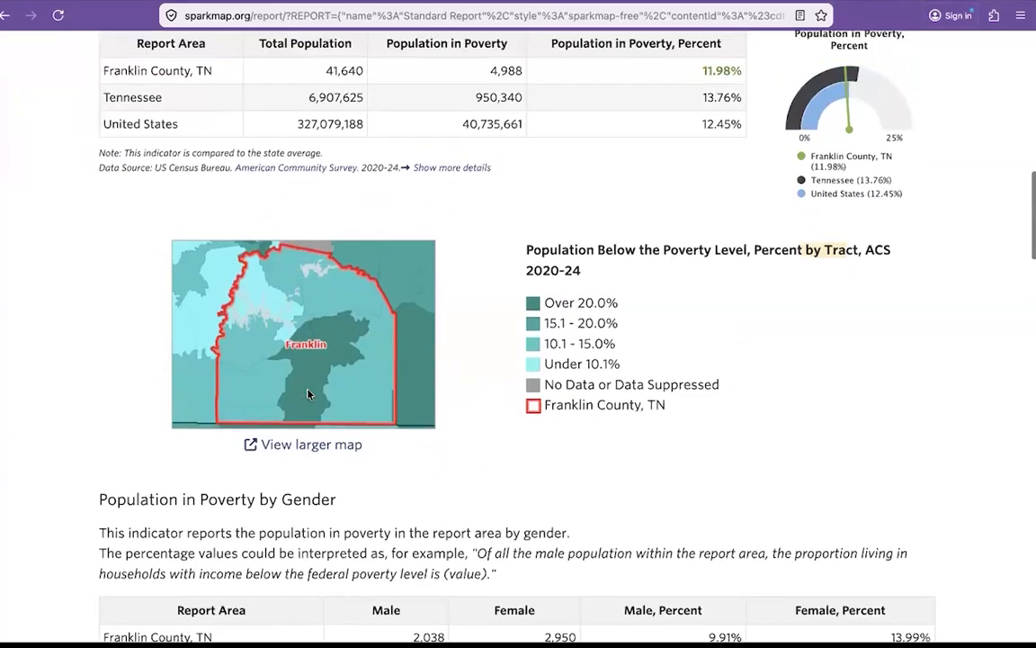
{"action": "scroll", "coordinate": [342, 328], "scroll_direction": "up", "scroll_amount": 1}
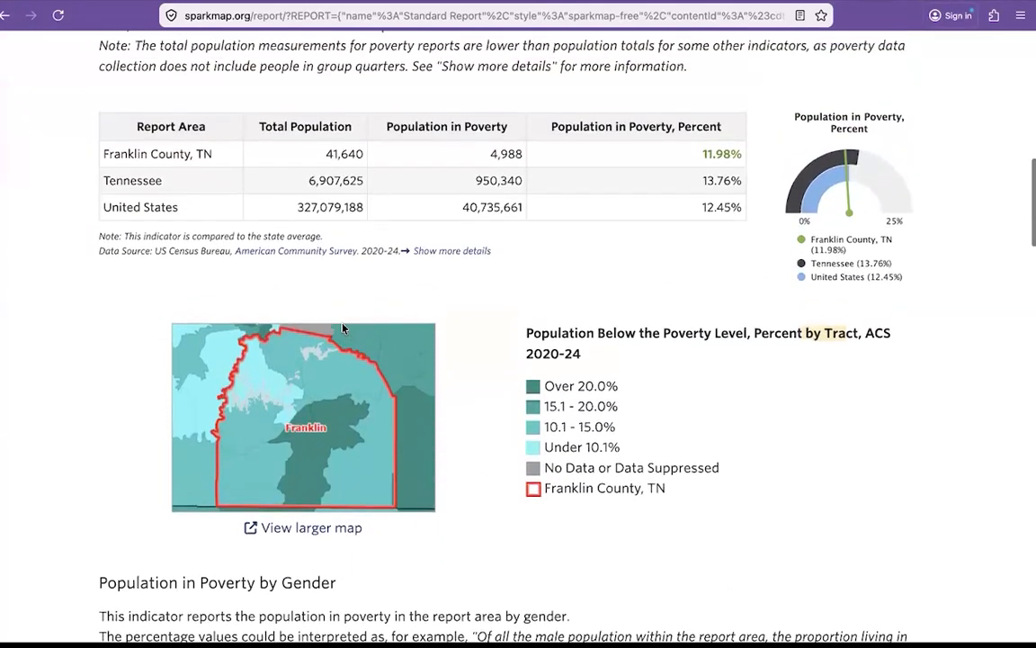
{"action": "scroll", "coordinate": [368, 265], "scroll_direction": "up", "scroll_amount": 1}
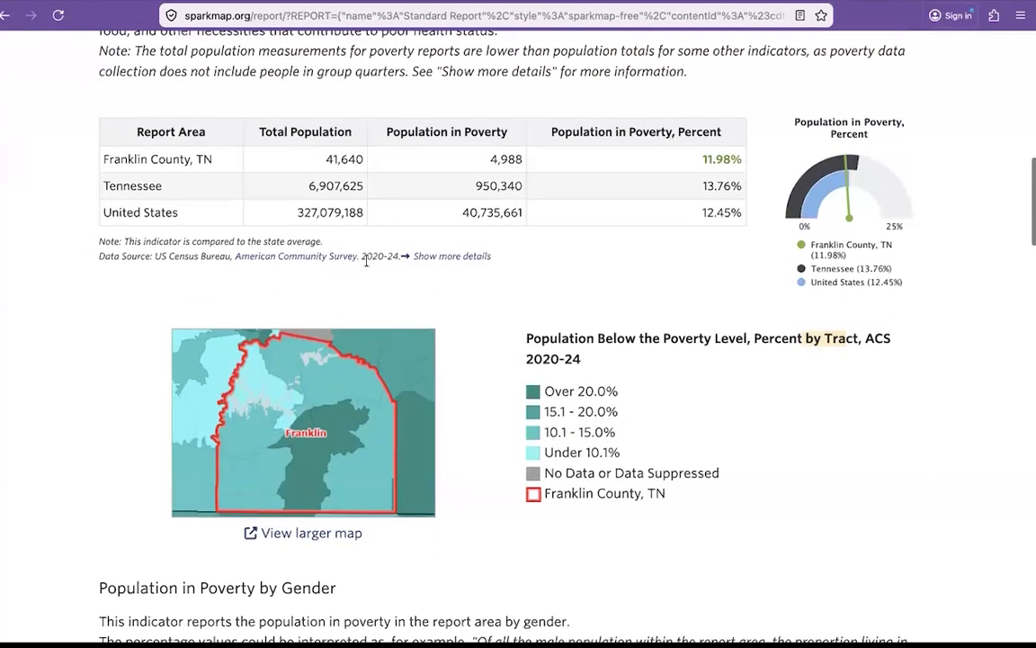
{"action": "scroll", "coordinate": [368, 264], "scroll_direction": "down", "scroll_amount": 1}
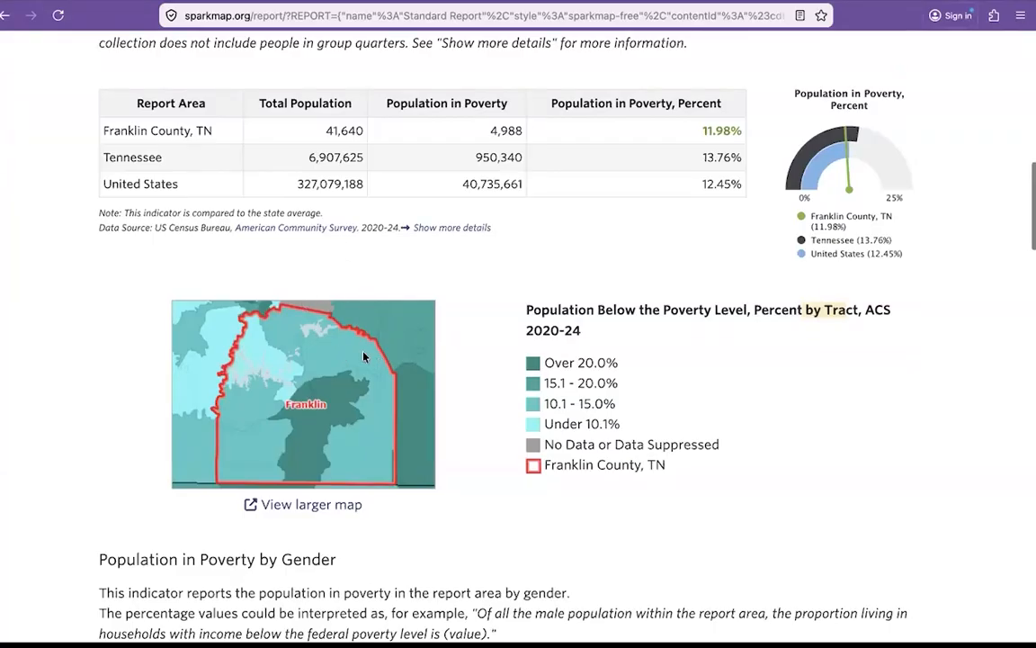
- Review the report's supplemental poverty tables and charts by gender, Hispanic ethnicity and race through to the end
{"action": "scroll", "coordinate": [337, 375], "scroll_direction": "down", "scroll_amount": 9}
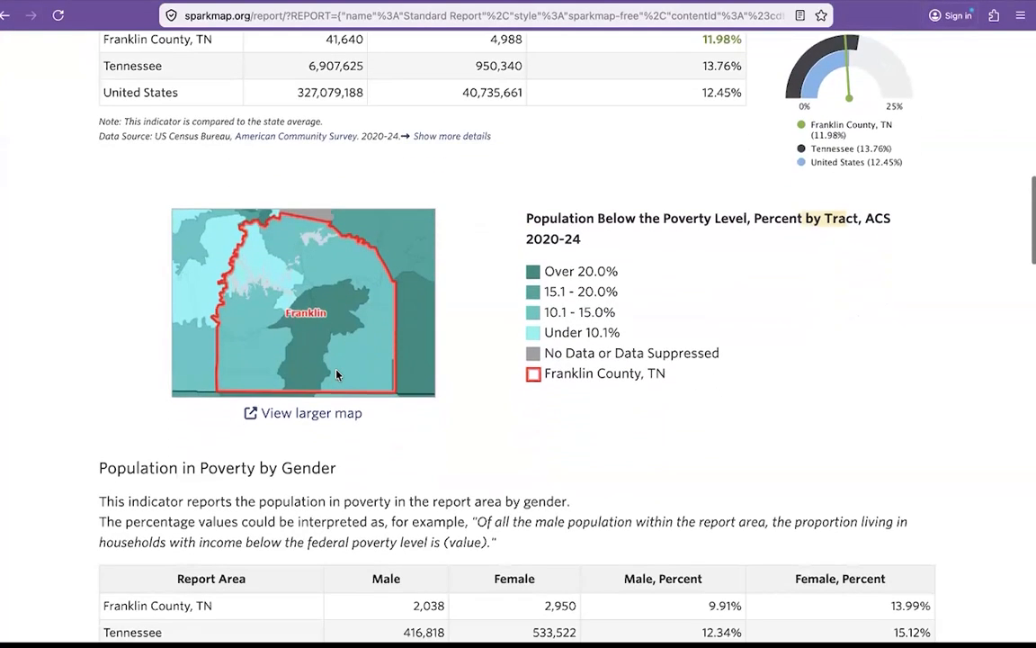
{"action": "scroll", "coordinate": [338, 374], "scroll_direction": "down", "scroll_amount": 1}
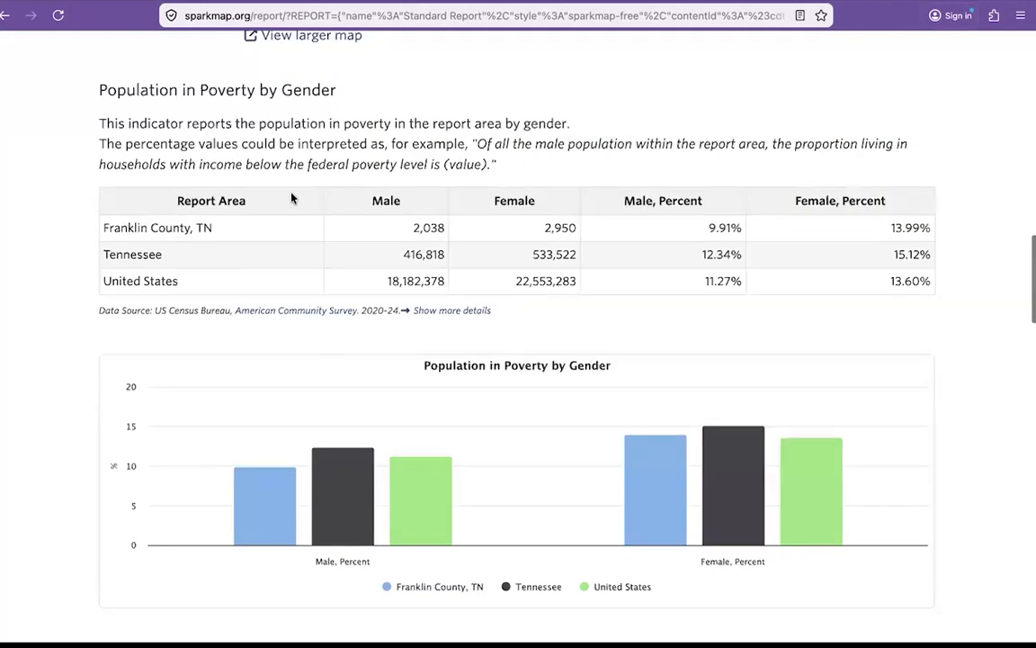
{"action": "scroll", "coordinate": [387, 247], "scroll_direction": "down", "scroll_amount": 3}
{"action": "scroll", "coordinate": [387, 248], "scroll_direction": "up", "scroll_amount": 3}
{"action": "scroll", "coordinate": [387, 248], "scroll_direction": "down", "scroll_amount": 8}
{"action": "scroll", "coordinate": [387, 248], "scroll_direction": "down", "scroll_amount": 13}
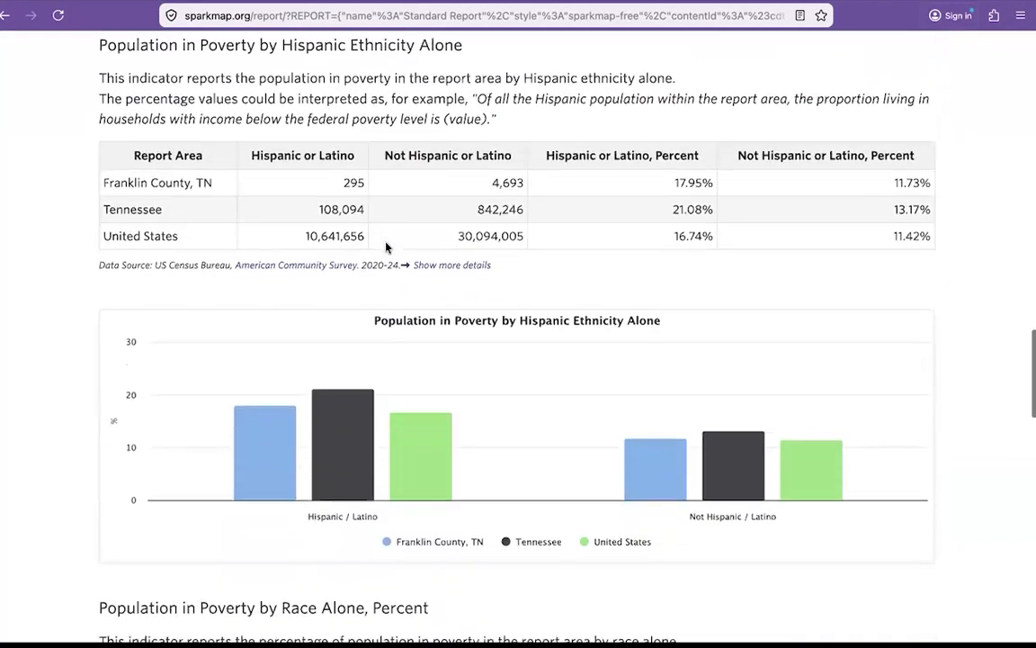
{"action": "scroll", "coordinate": [387, 247], "scroll_direction": "down", "scroll_amount": 12}
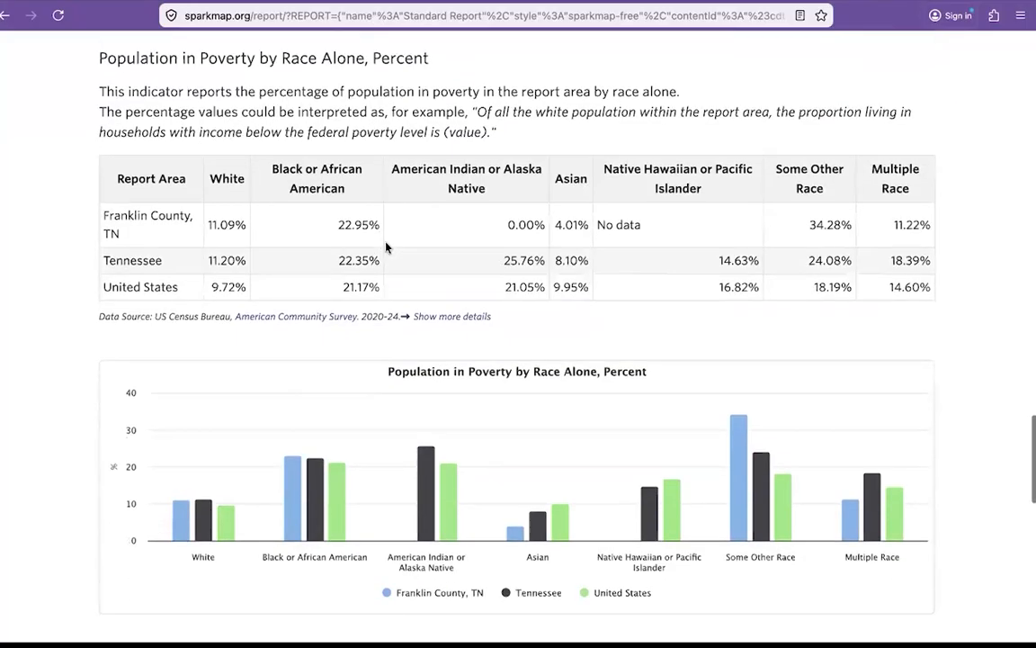
{"action": "scroll", "coordinate": [387, 248], "scroll_direction": "down", "scroll_amount": 7}
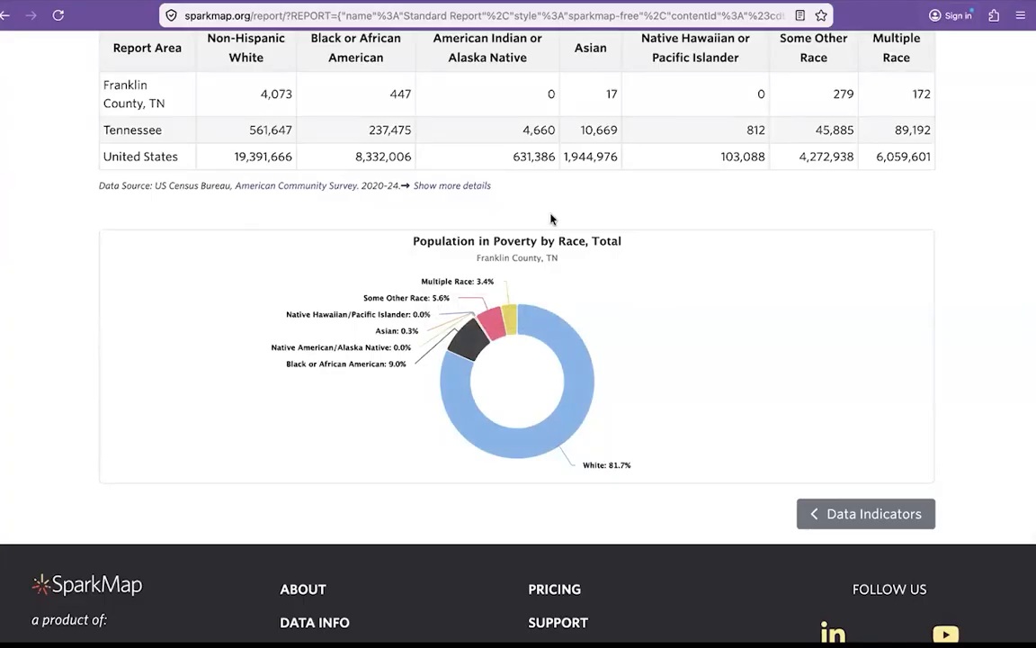
- Recheck the table and donut chart of total population in poverty by race
{"action": "scroll", "coordinate": [552, 218], "scroll_direction": "up", "scroll_amount": 1}
{"action": "scroll", "coordinate": [551, 218], "scroll_direction": "up", "scroll_amount": 1}
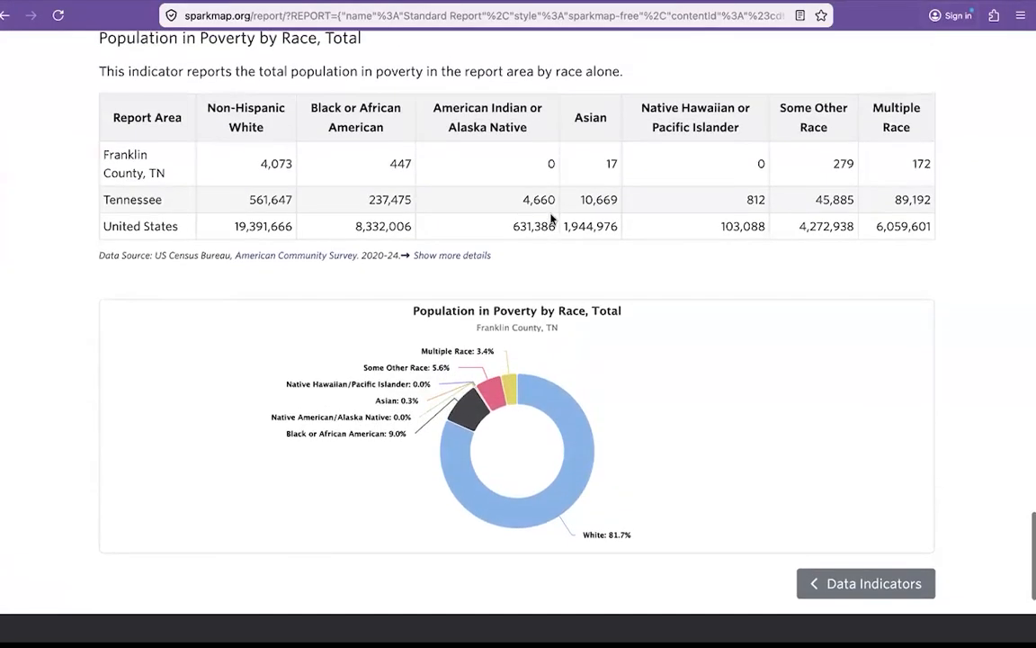
{"action": "scroll", "coordinate": [670, 406], "scroll_direction": "down", "scroll_amount": 2}
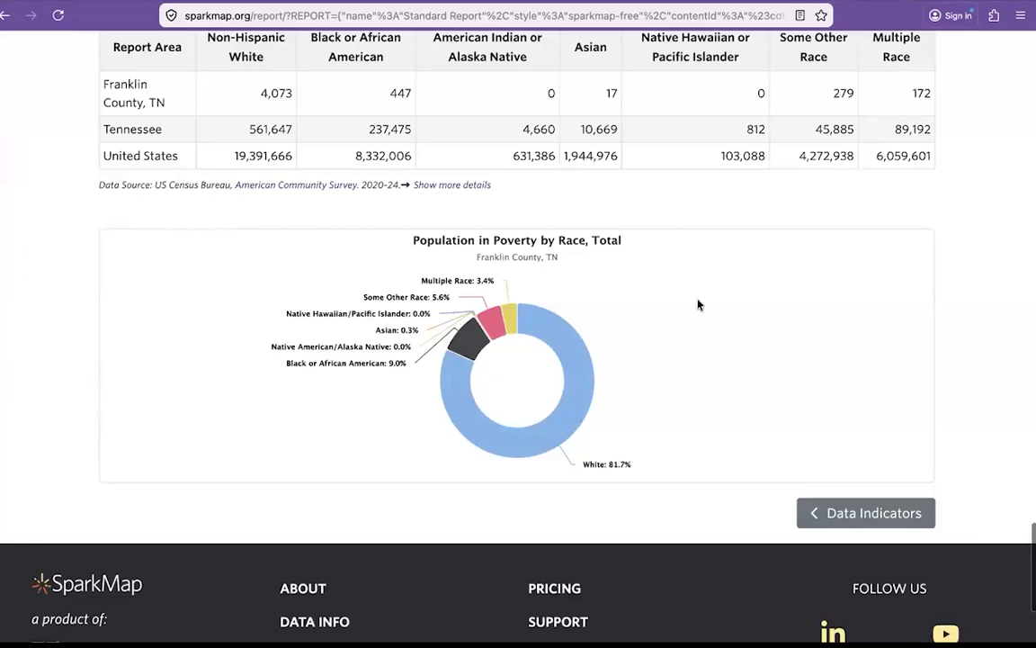
- Return from the poverty report to the data indicator selection
{"action": "scroll", "coordinate": [719, 289], "scroll_direction": "up", "scroll_amount": 10}
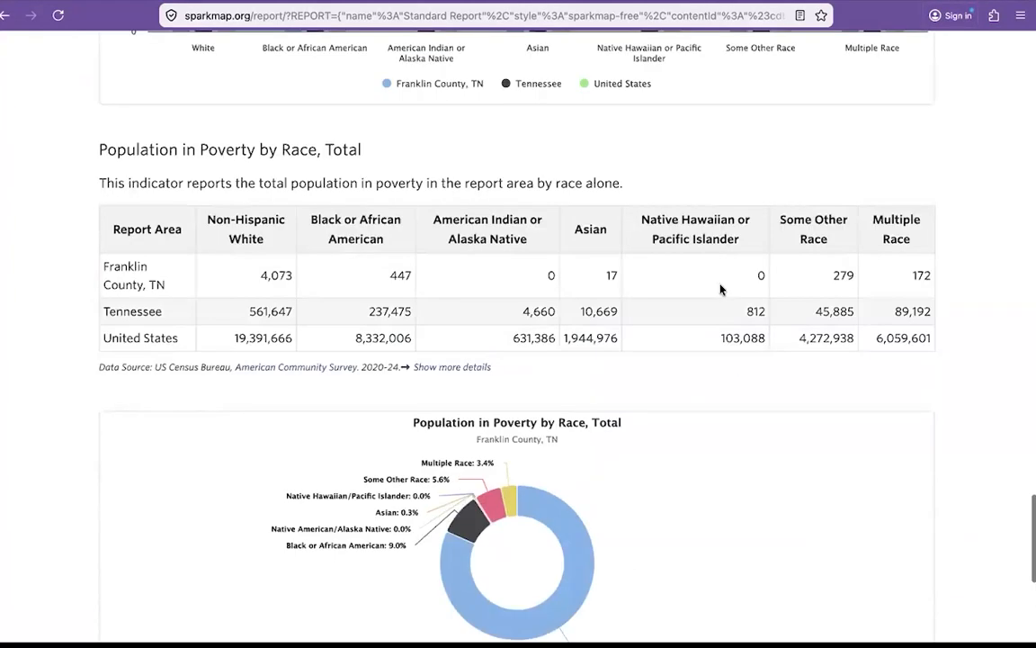
{"action": "scroll", "coordinate": [720, 290], "scroll_direction": "up", "scroll_amount": 15}
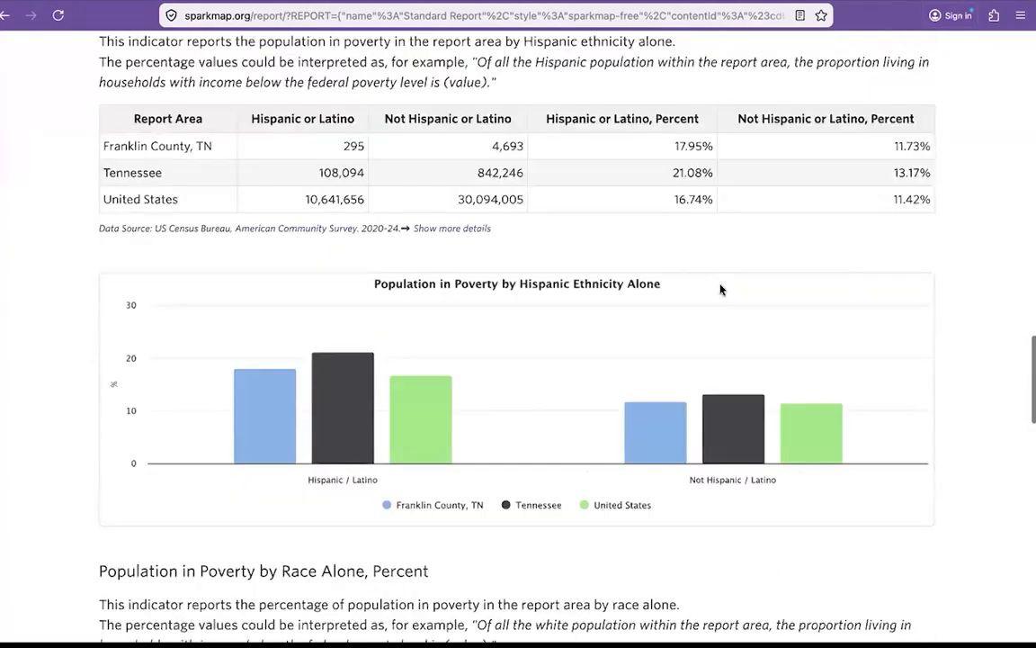
{"action": "scroll", "coordinate": [720, 290], "scroll_direction": "down", "scroll_amount": 3}
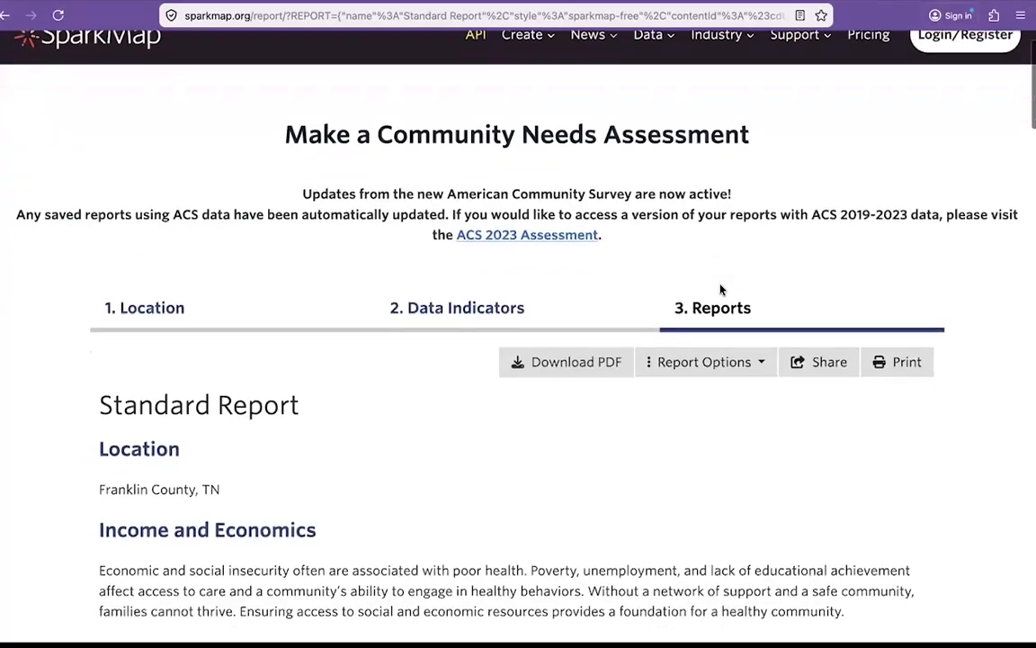
{"action": "left_click", "coordinate": [476, 232]}
{"action": "scroll", "coordinate": [528, 343], "scroll_direction": "down", "scroll_amount": 3}
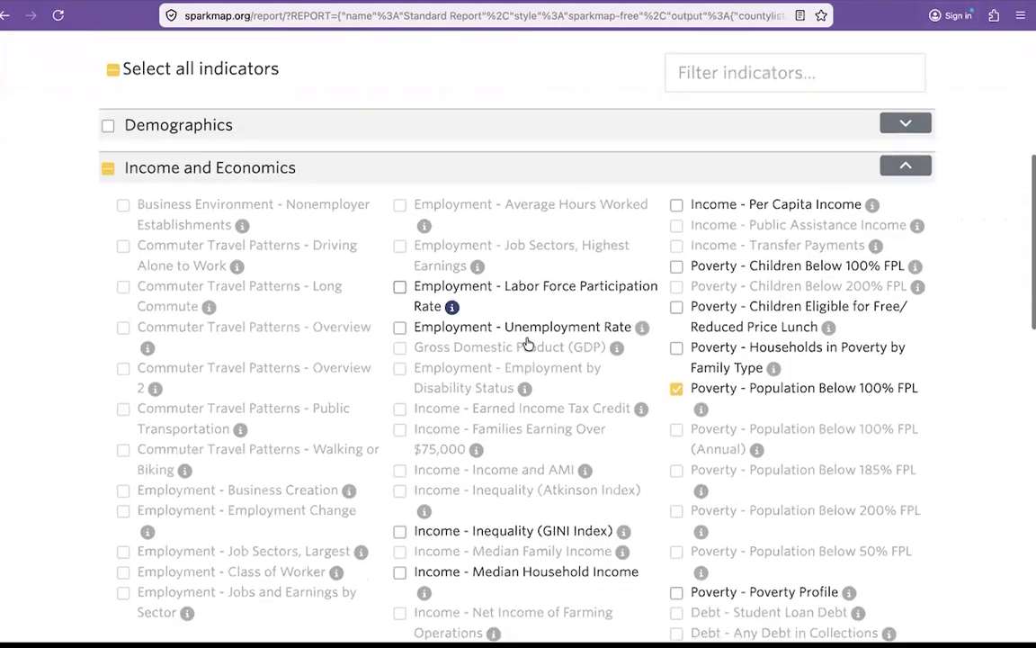
{"action": "scroll", "coordinate": [528, 344], "scroll_direction": "up", "scroll_amount": 2}
{"action": "scroll", "coordinate": [528, 343], "scroll_direction": "up", "scroll_amount": 3}
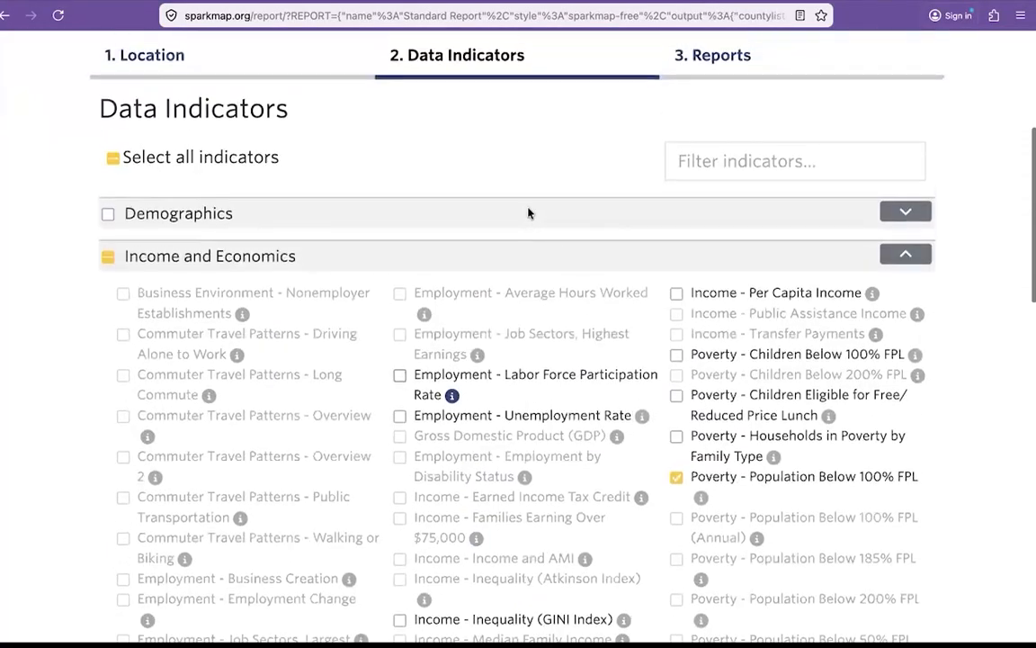
- Add the Population with Any Disability indicator from the Demographics category and regenerate the report
{"action": "left_click", "coordinate": [527, 213]}
{"action": "scroll", "coordinate": [605, 374], "scroll_direction": "down", "scroll_amount": 1}
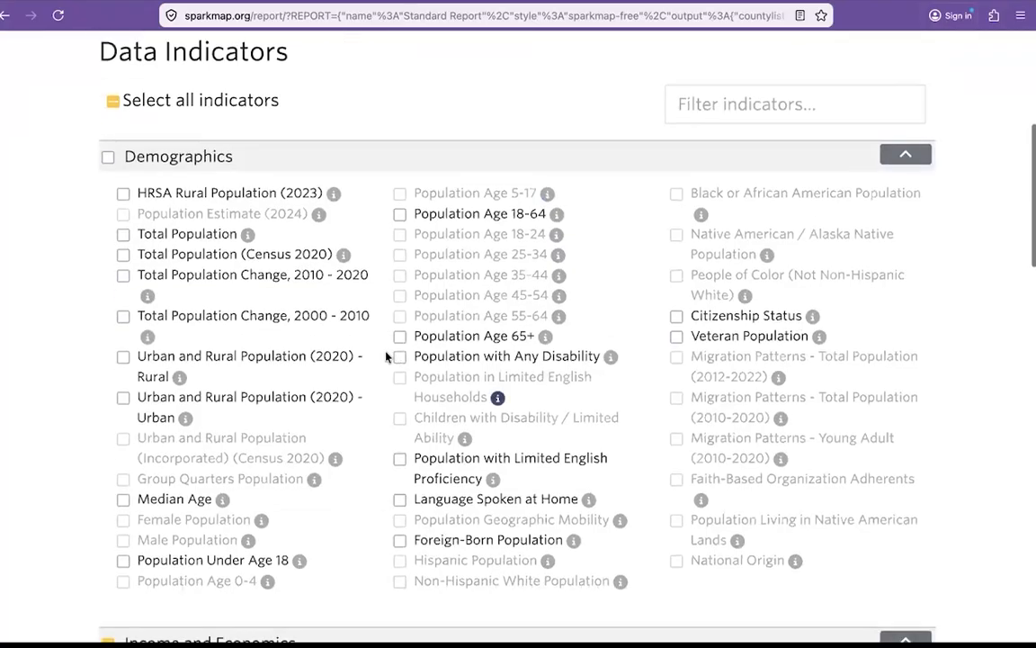
{"action": "scroll", "coordinate": [644, 218], "scroll_direction": "up", "scroll_amount": 5}
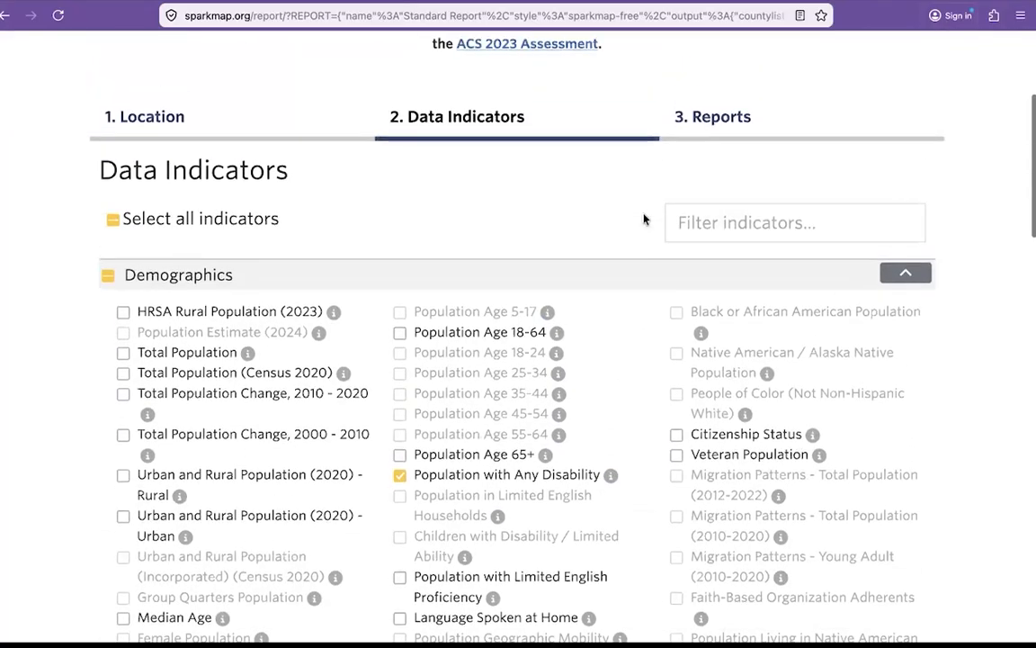
{"action": "left_click", "coordinate": [744, 175]}
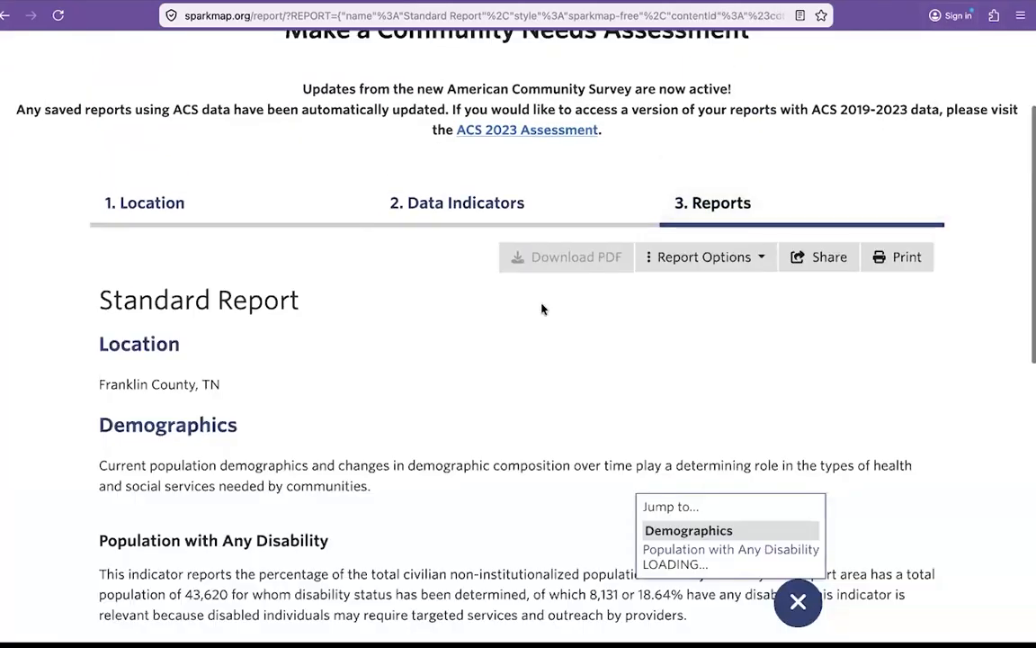
- Read the Population with Any Disability introduction and examine its comparison table, gauge and tract map
{"action": "scroll", "coordinate": [543, 308], "scroll_direction": "down", "scroll_amount": 6}
{"action": "scroll", "coordinate": [543, 308], "scroll_direction": "down", "scroll_amount": 3}
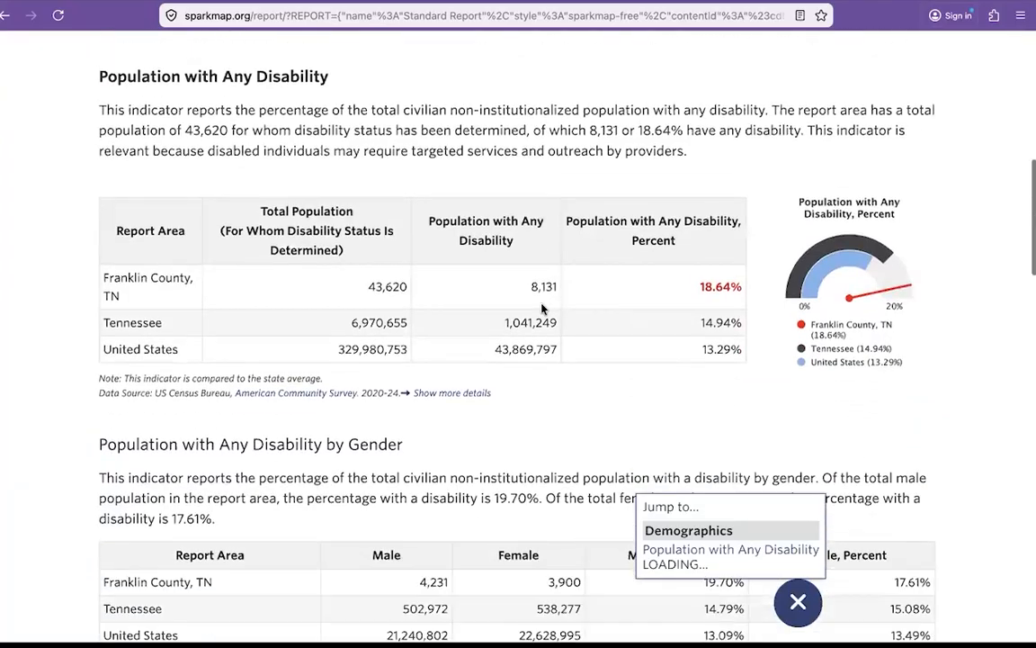
{"action": "scroll", "coordinate": [543, 309], "scroll_direction": "up", "scroll_amount": 1}
{"action": "scroll", "coordinate": [544, 309], "scroll_direction": "down", "scroll_amount": 1}
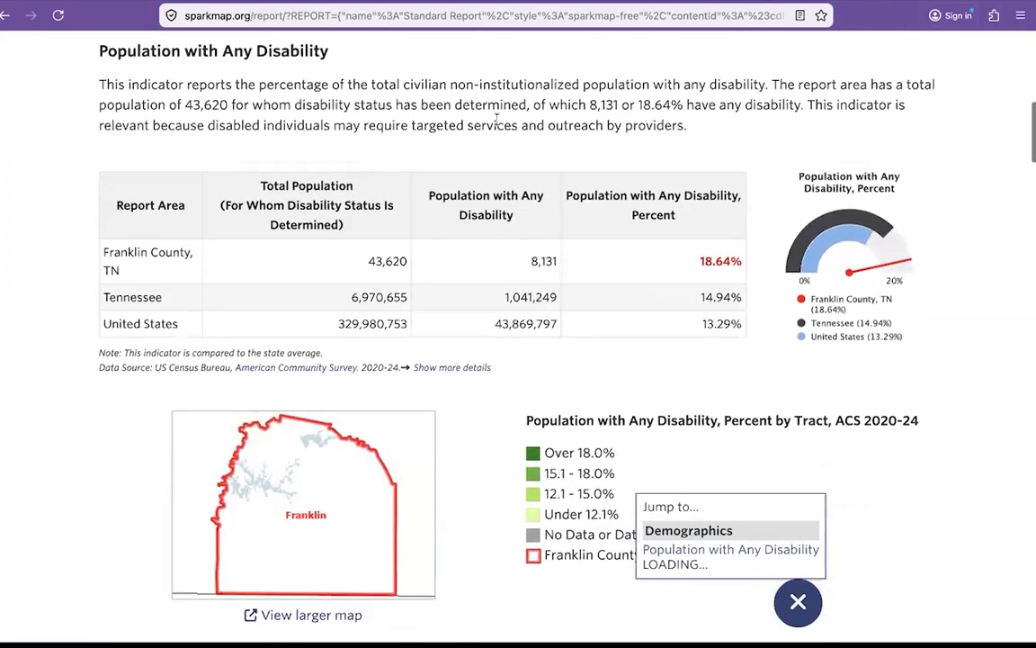
{"action": "scroll", "coordinate": [432, 284], "scroll_direction": "down", "scroll_amount": 6}
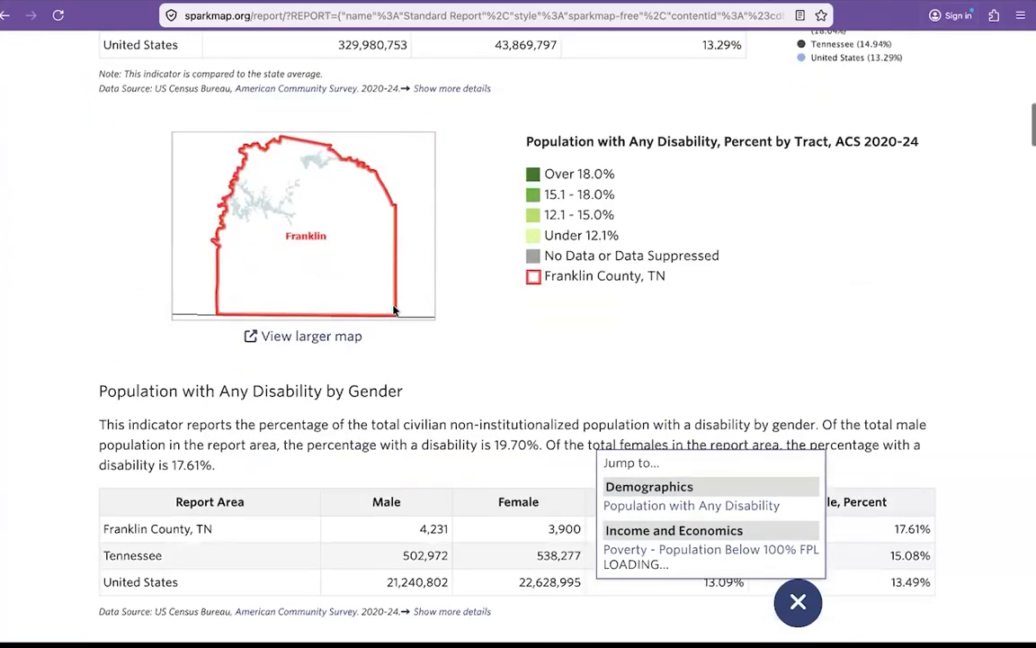
- Review the disability tables and charts by gender, age group, Hispanic ethnicity, race and disability status
{"action": "scroll", "coordinate": [482, 280], "scroll_direction": "down", "scroll_amount": 2}
{"action": "scroll", "coordinate": [479, 282], "scroll_direction": "down", "scroll_amount": 4}
{"action": "scroll", "coordinate": [480, 282], "scroll_direction": "up", "scroll_amount": 1}
{"action": "scroll", "coordinate": [479, 281], "scroll_direction": "down", "scroll_amount": 1}
{"action": "scroll", "coordinate": [480, 282], "scroll_direction": "up", "scroll_amount": 2}
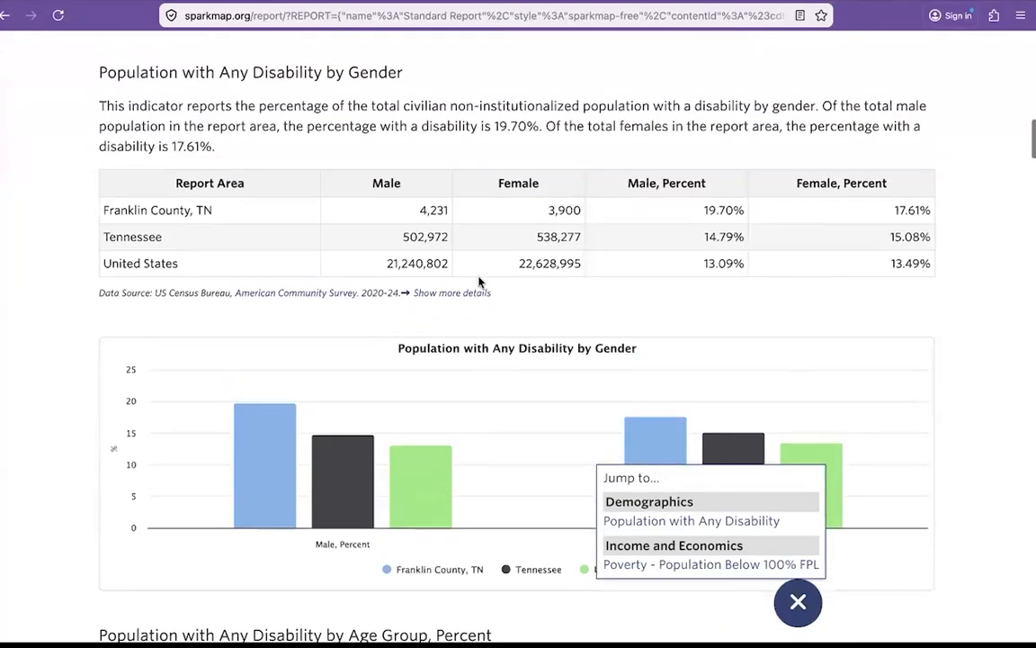
{"action": "scroll", "coordinate": [479, 282], "scroll_direction": "down", "scroll_amount": 2}
{"action": "scroll", "coordinate": [480, 282], "scroll_direction": "up", "scroll_amount": 1}
{"action": "scroll", "coordinate": [479, 282], "scroll_direction": "down", "scroll_amount": 7}
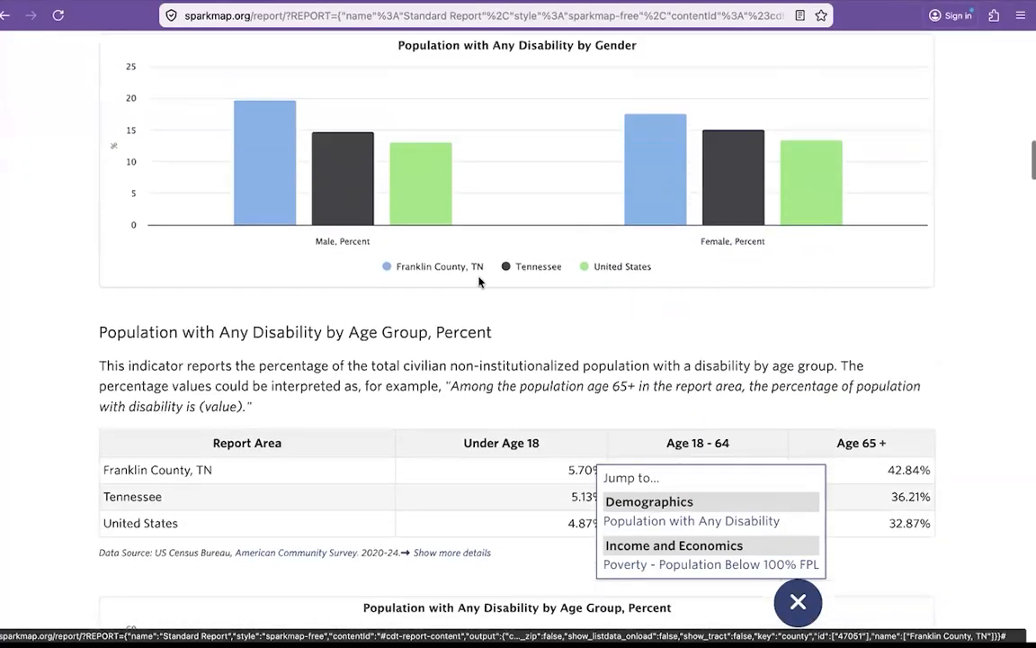
{"action": "scroll", "coordinate": [479, 282], "scroll_direction": "down", "scroll_amount": 8}
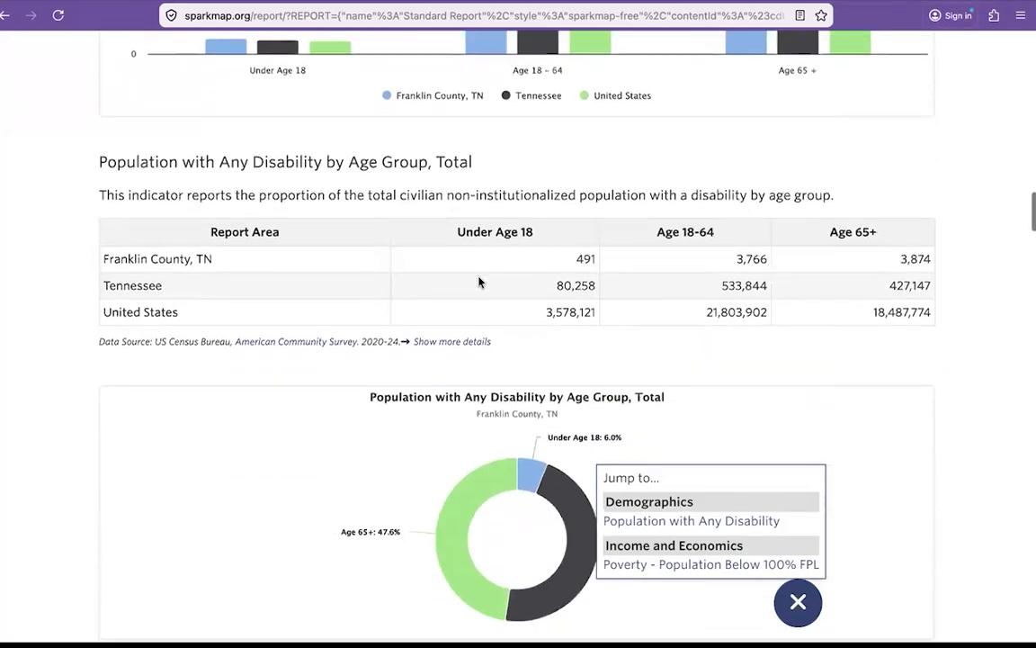
{"action": "scroll", "coordinate": [480, 282], "scroll_direction": "down", "scroll_amount": 8}
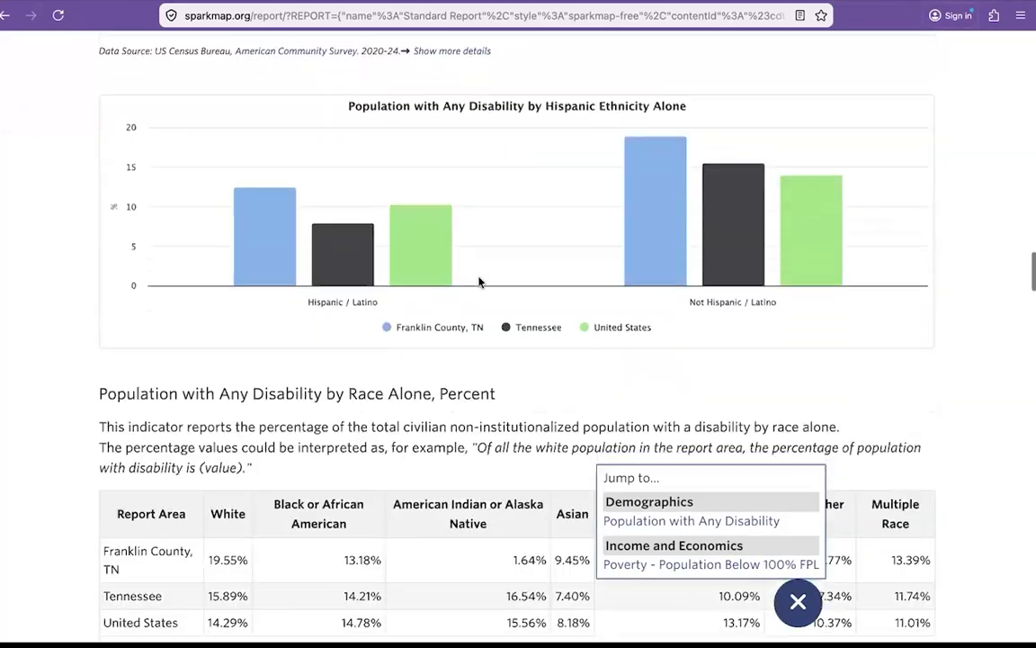
{"action": "scroll", "coordinate": [480, 281], "scroll_direction": "down", "scroll_amount": 10}
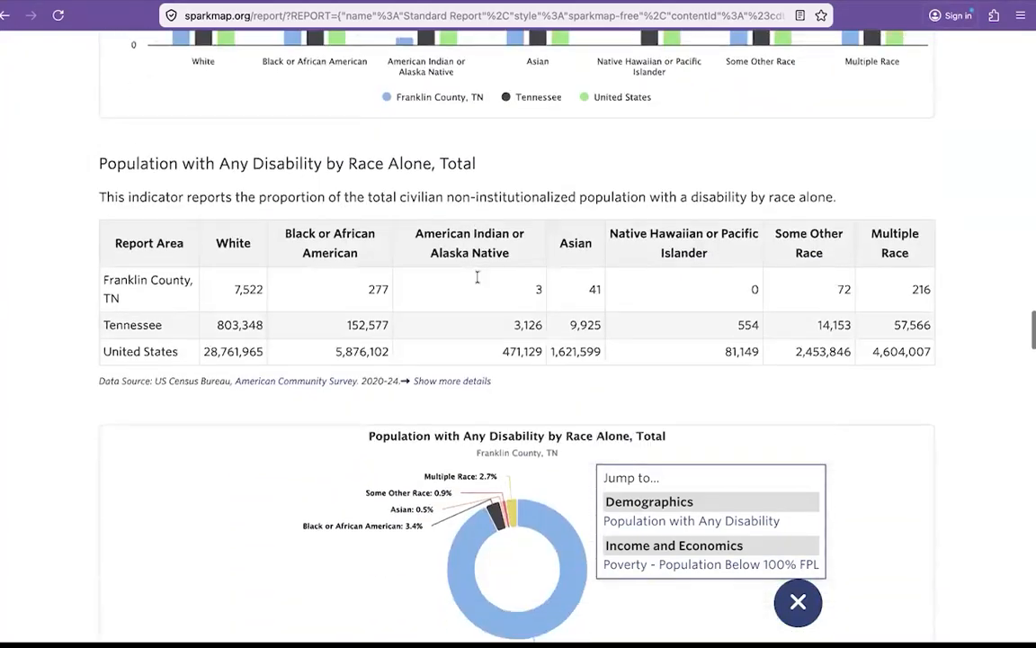
{"action": "scroll", "coordinate": [480, 282], "scroll_direction": "down", "scroll_amount": 3}
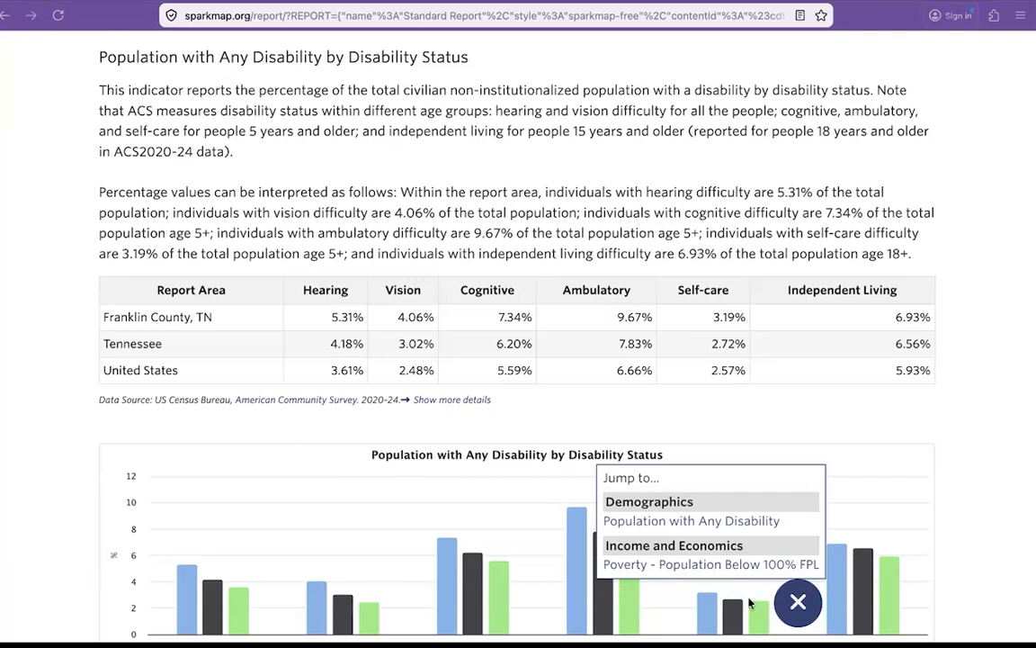
- Jump to the report's Population with Any Disability section using its list of report sections
{"action": "left_click", "coordinate": [797, 601]}
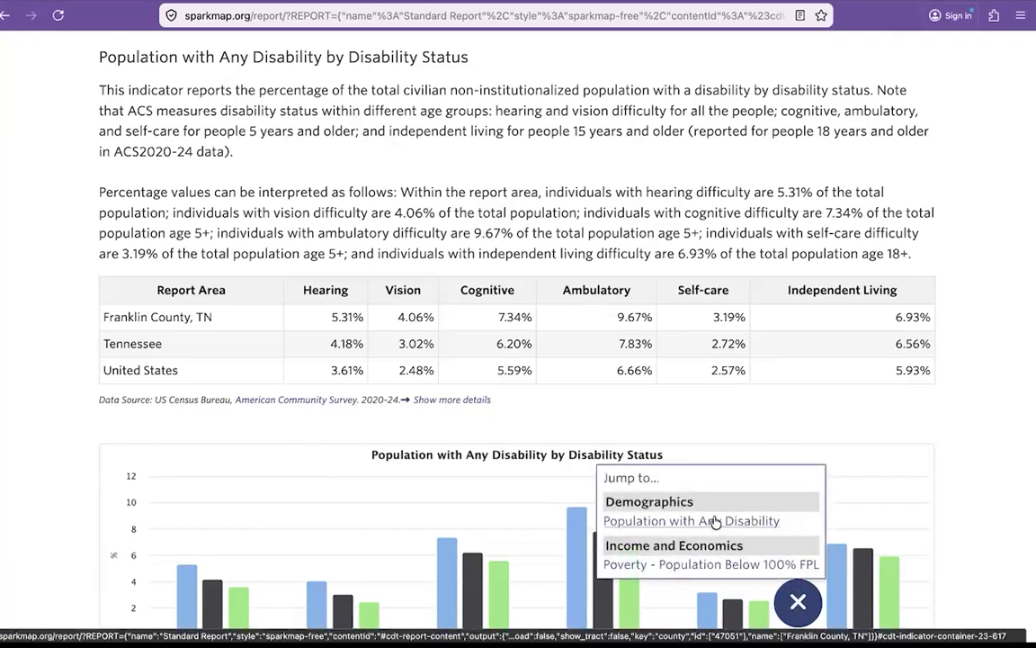
{"action": "left_click", "coordinate": [720, 522]}
{"action": "scroll", "coordinate": [643, 266], "scroll_direction": "up", "scroll_amount": 5}
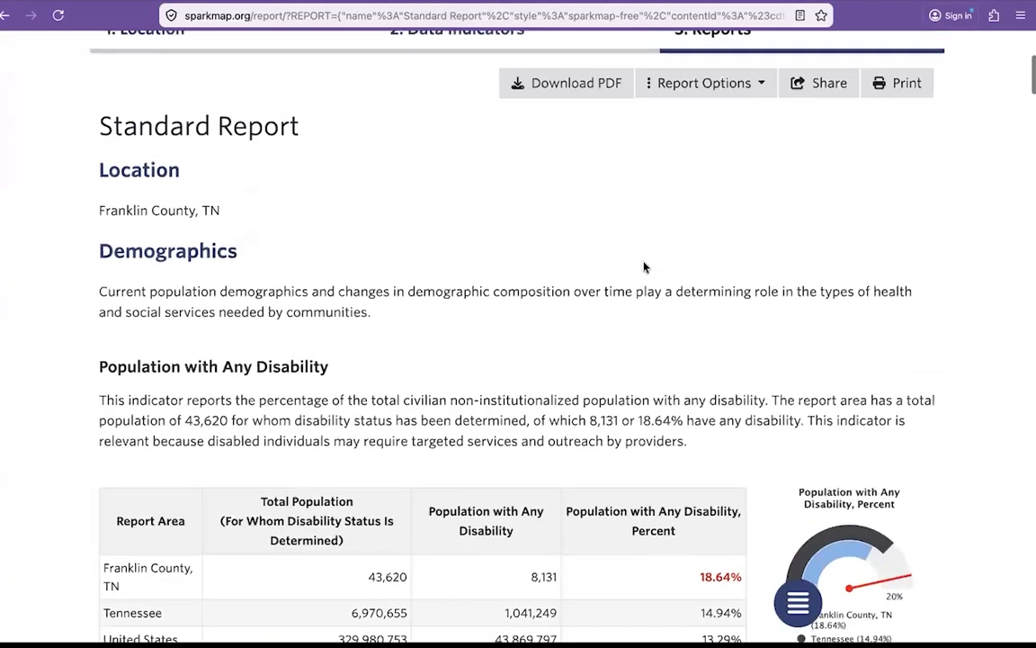
- Go back to the data indicators and examine the supplemental data and source details for Total Population (Census 2020)
{"action": "left_click", "coordinate": [529, 226]}
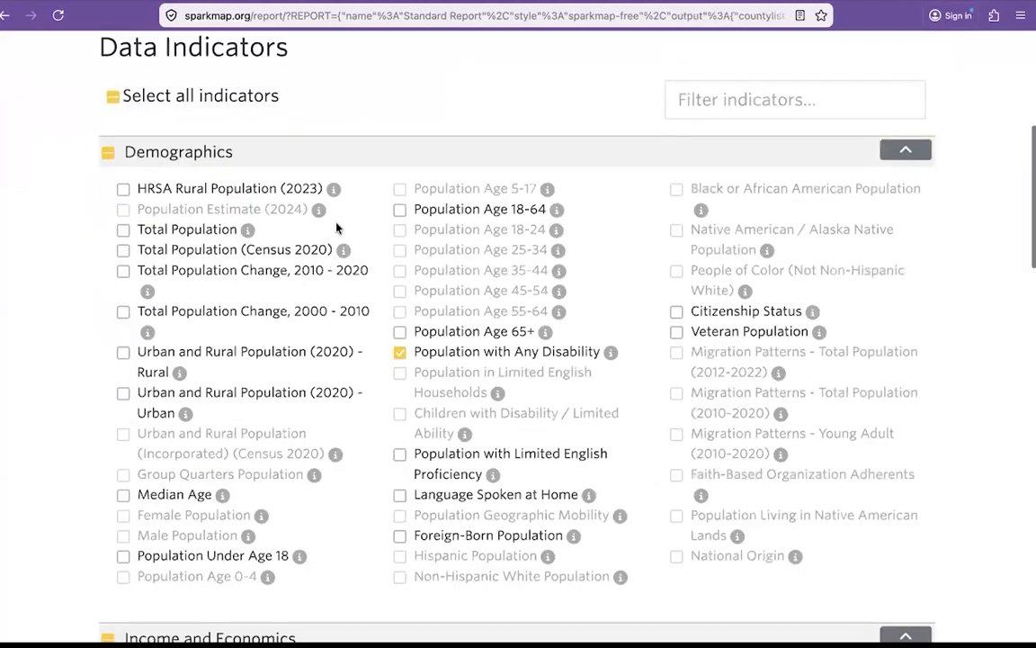
{"action": "left_click", "coordinate": [342, 248]}
{"action": "scroll", "coordinate": [450, 342], "scroll_direction": "down", "scroll_amount": 5}
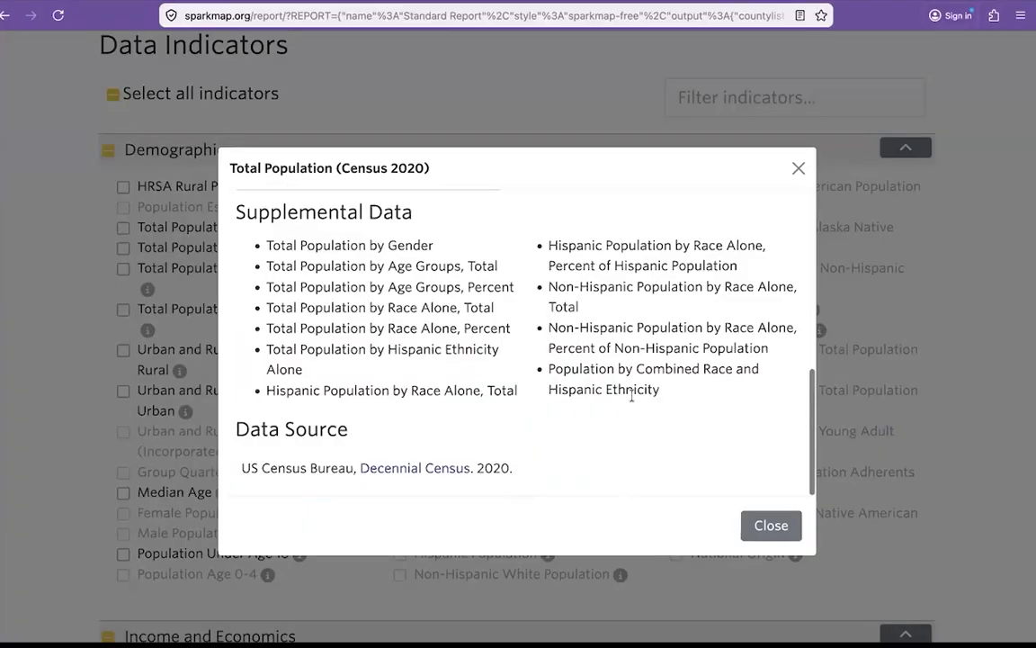
{"action": "left_click", "coordinate": [796, 168]}
{"action": "scroll", "coordinate": [664, 201], "scroll_direction": "up", "scroll_amount": 2}
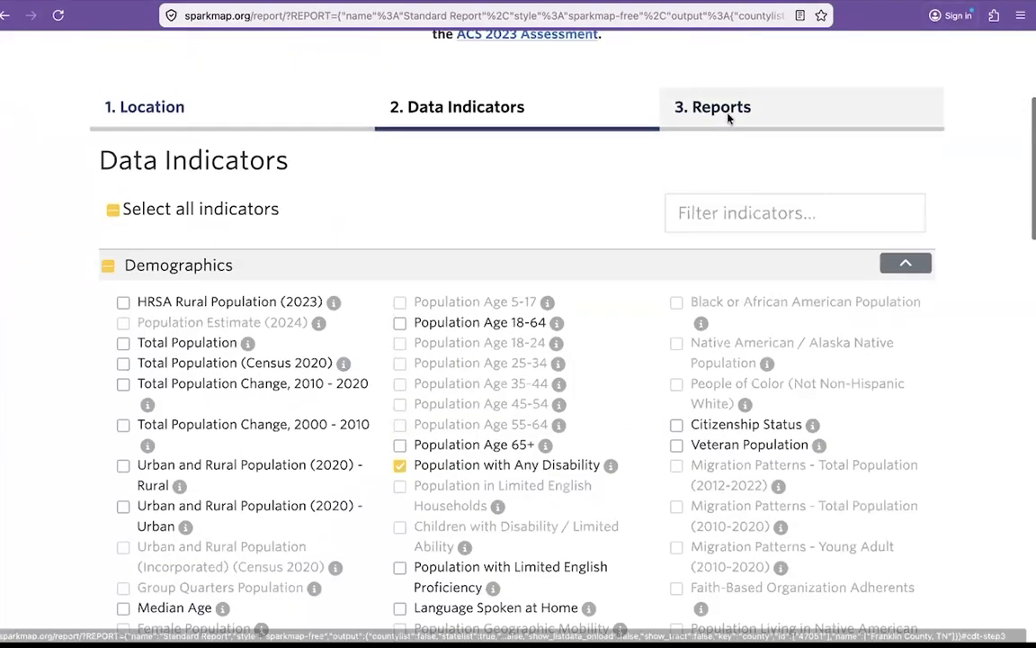
- Reopen the generated report and inspect the available report options for displayed data and report type
{"action": "left_click", "coordinate": [731, 115]}
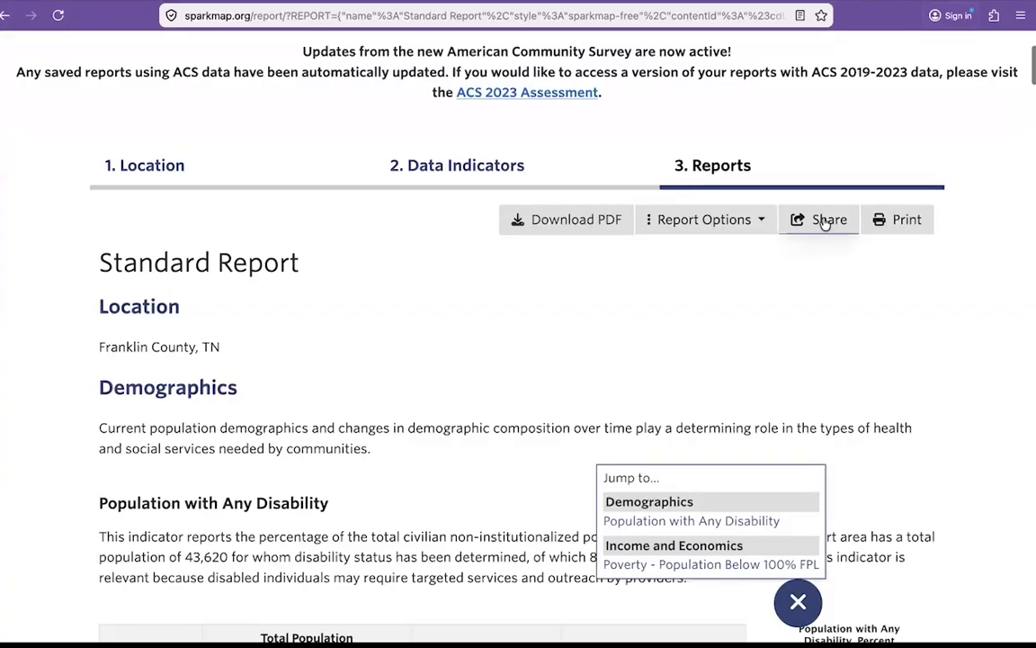
{"action": "left_click", "coordinate": [764, 221]}
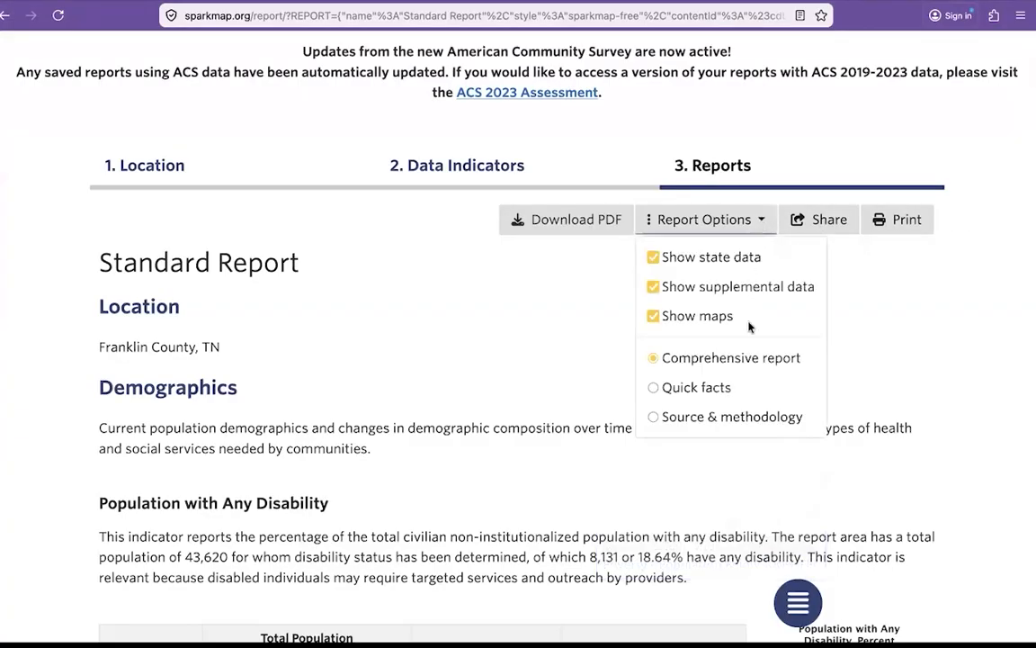
{"action": "left_click", "coordinate": [756, 221]}
{"action": "scroll", "coordinate": [682, 266], "scroll_direction": "up", "scroll_amount": 1}
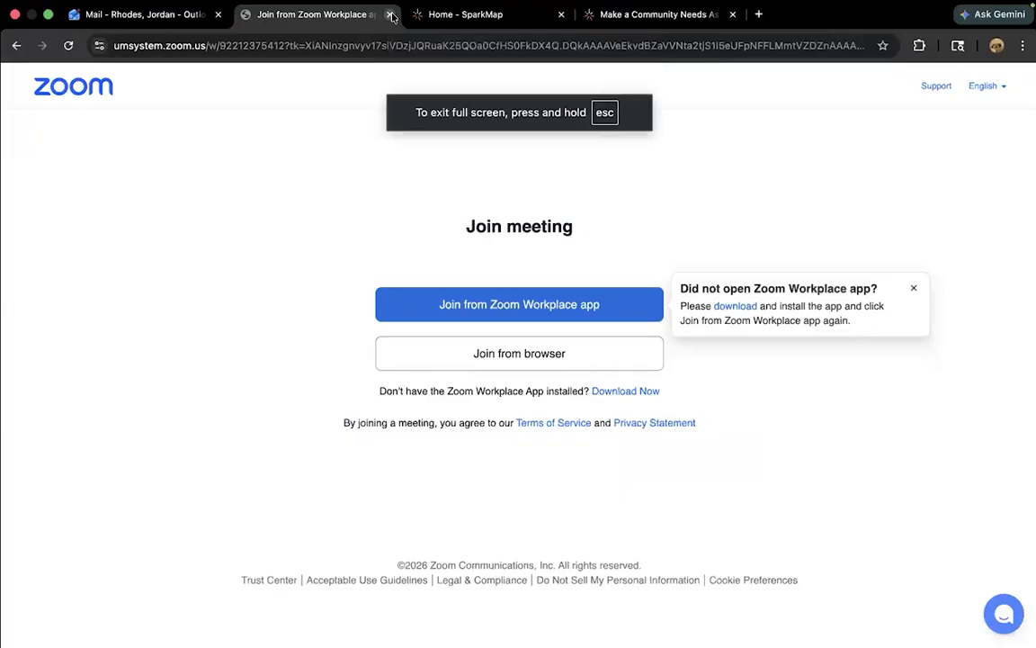
- Switch to the Chrome window and close the Zoom meeting and mail pages
{"action": "key", "text": "super+w"}
{"action": "left_click", "coordinate": [218, 15]}
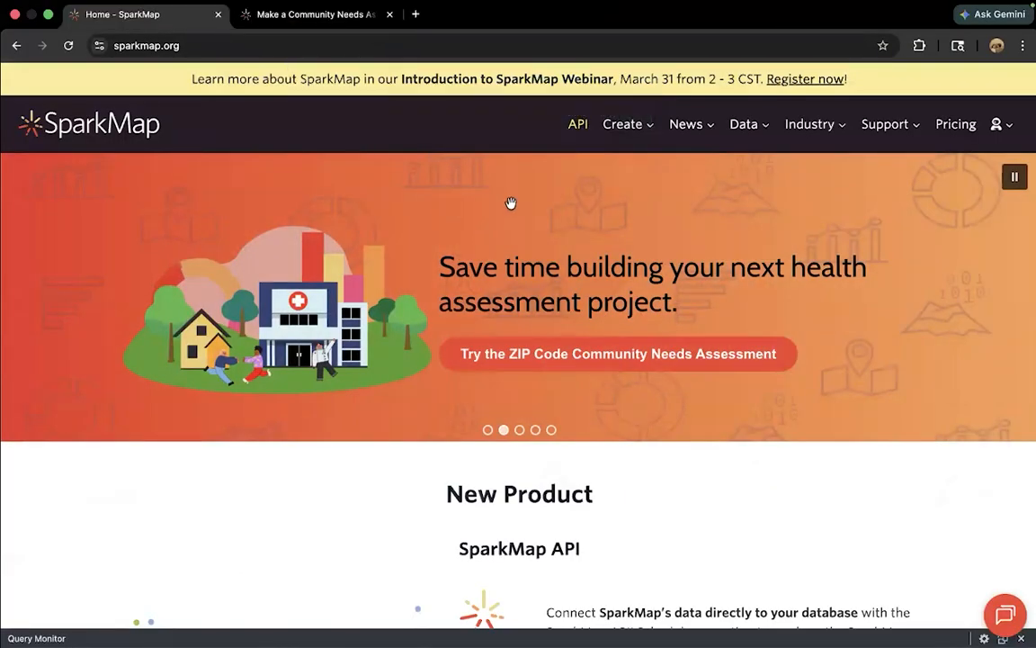
- Start a new community needs assessment from the SparkMap home page
{"action": "mouse_move", "coordinate": [622, 134]}
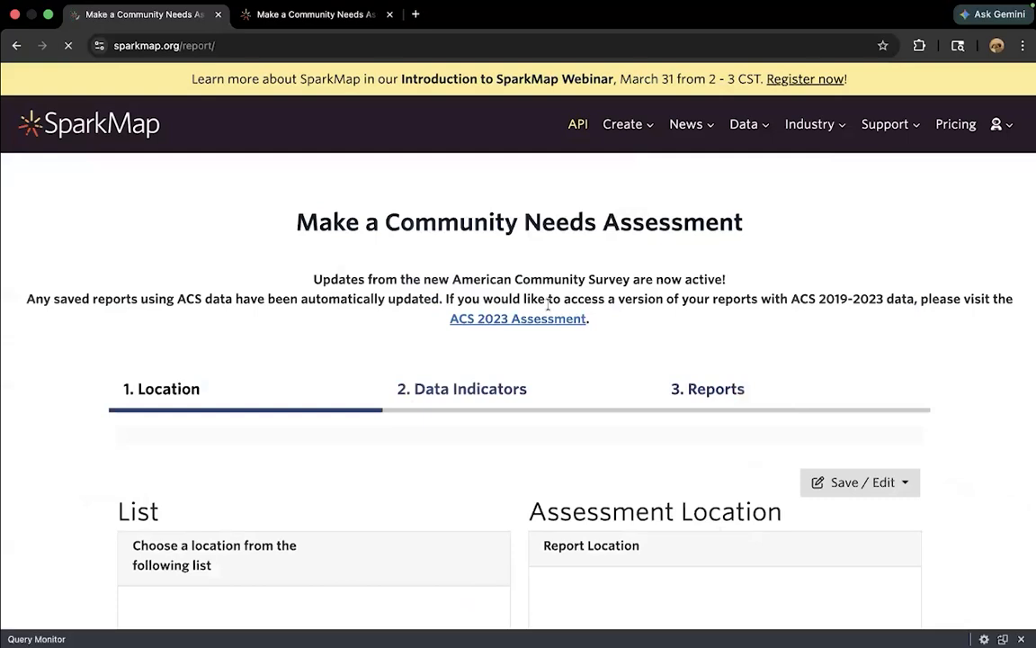
{"action": "scroll", "coordinate": [548, 304], "scroll_direction": "down", "scroll_amount": 5}
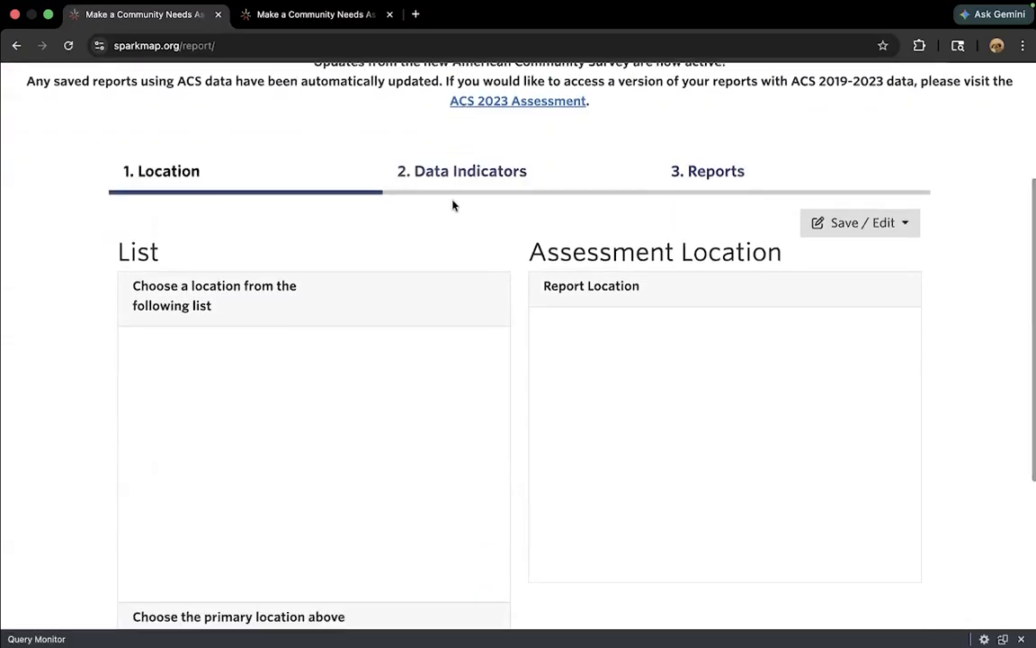
{"action": "scroll", "coordinate": [439, 270], "scroll_direction": "down", "scroll_amount": 1}
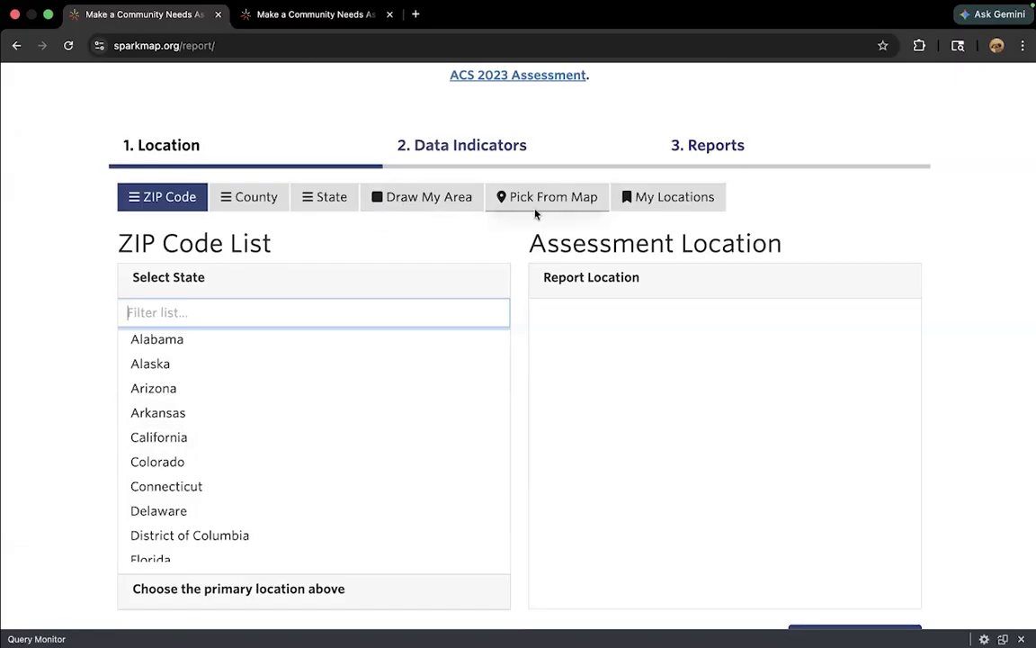
- Set the assessment location to be chosen by county and select Colorado as the state
{"action": "left_click", "coordinate": [257, 198]}
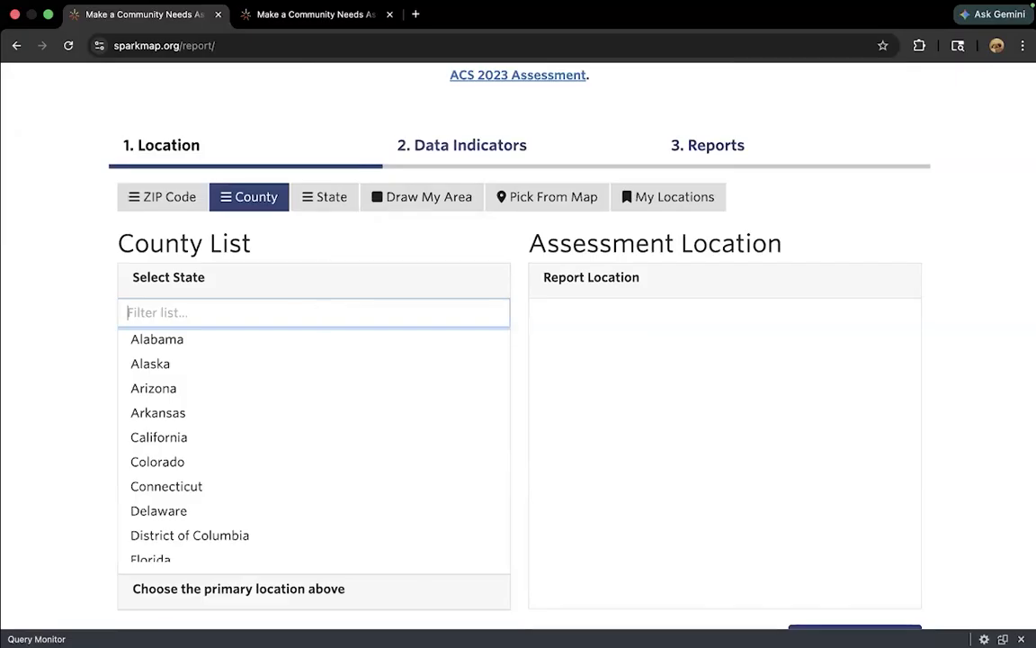
{"action": "type", "text": "co"}
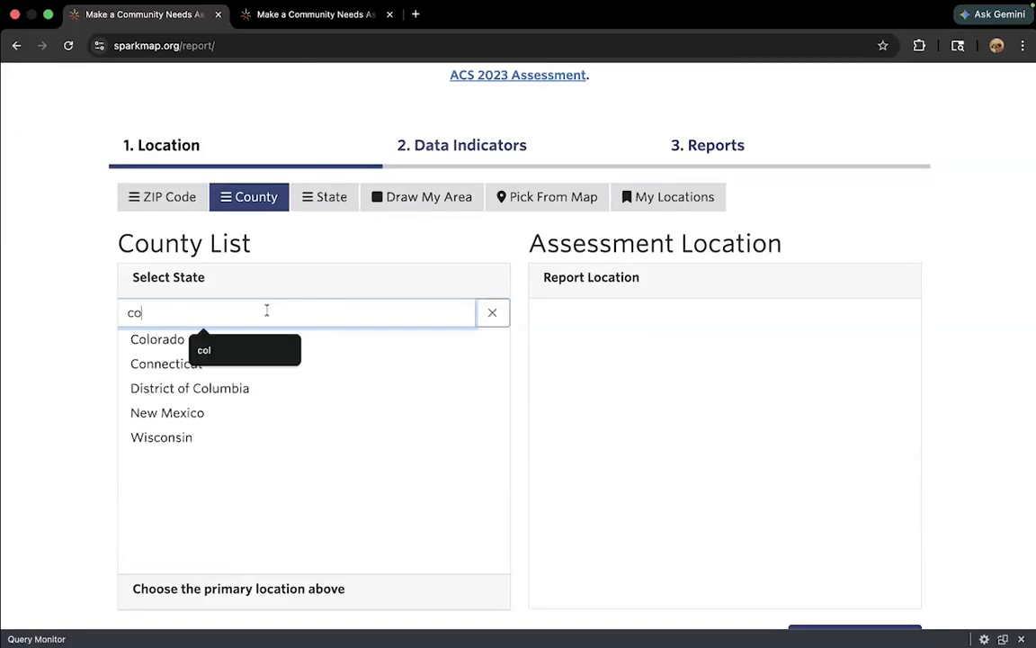
{"action": "left_click", "coordinate": [156, 340]}
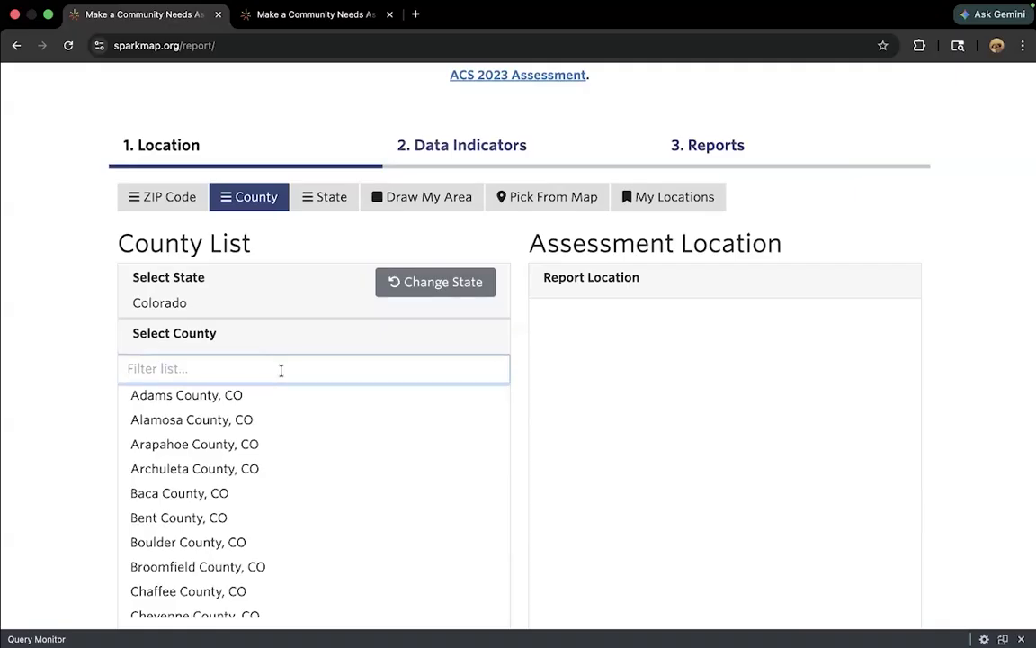
- Filter the Colorado county list and add Larimer County and Weld County to the report location
{"action": "left_click", "coordinate": [281, 369]}
{"action": "type", "text": "f"}
{"action": "key", "text": "BackSpace"}
{"action": "type", "text": "la"}
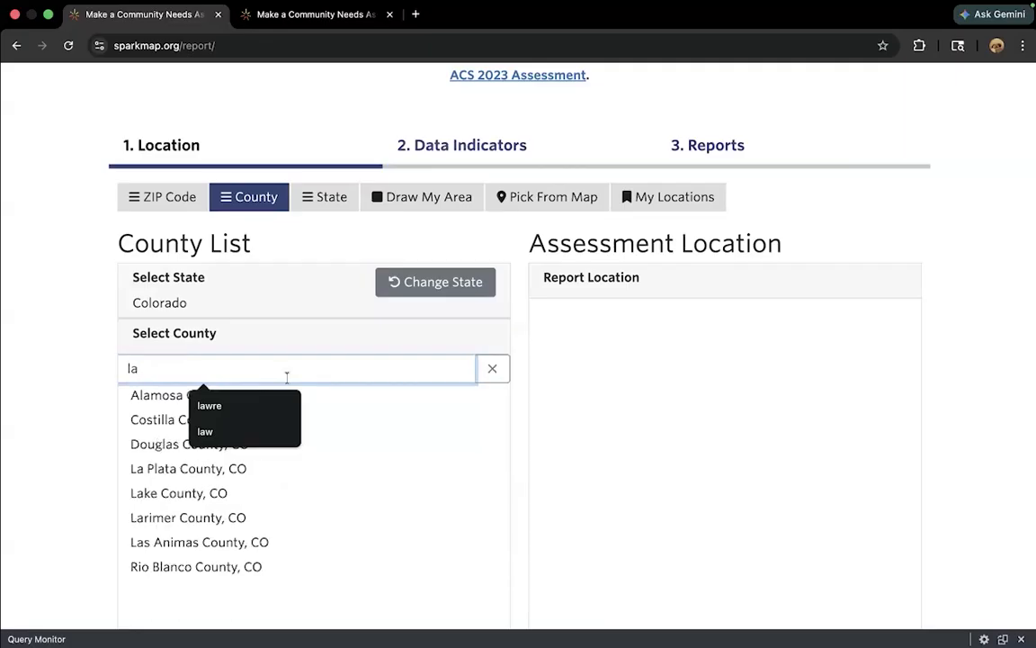
{"action": "left_click", "coordinate": [191, 522]}
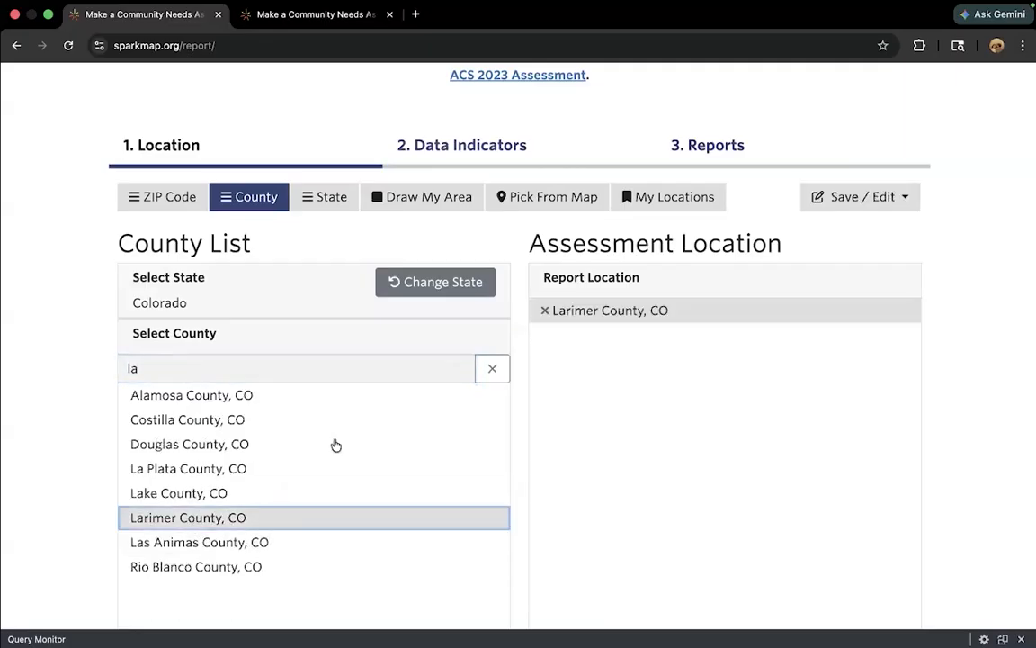
{"action": "left_click", "coordinate": [496, 370]}
{"action": "left_click", "coordinate": [450, 365]}
{"action": "type", "text": "w"}
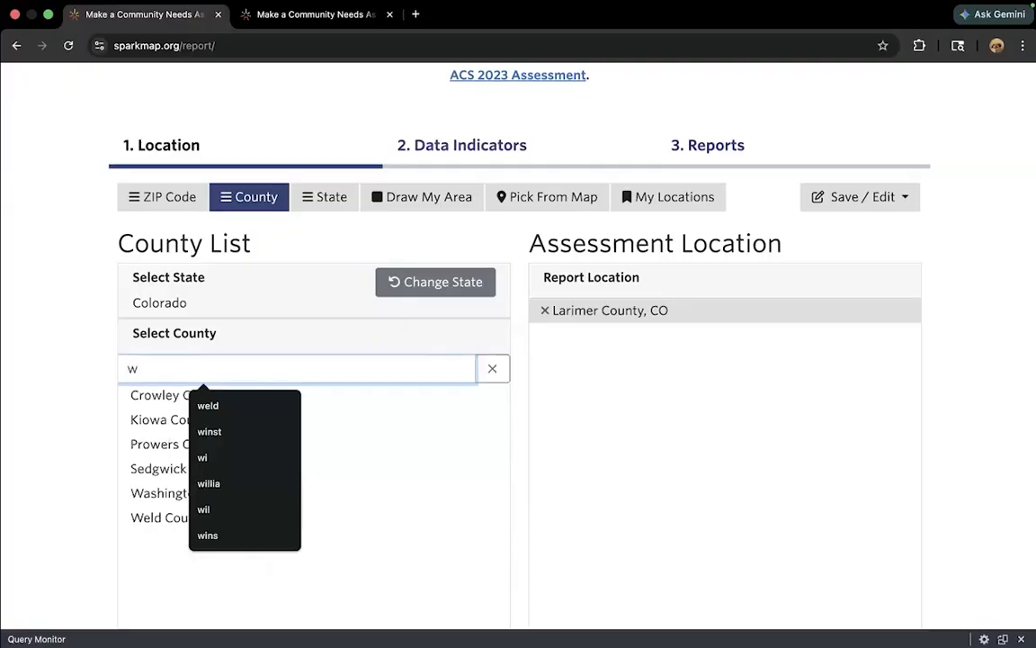
{"action": "left_click", "coordinate": [146, 520]}
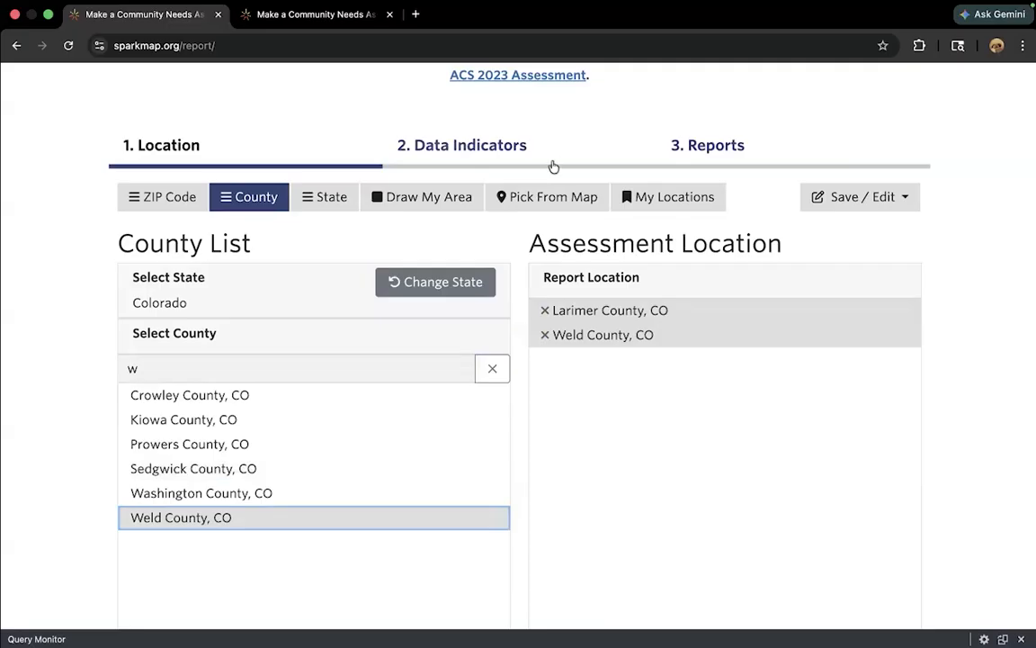
- Choose the Air & Water Quality - Particulate Matter 2.5 indicator from the Physical Environment data indicators
{"action": "left_click", "coordinate": [495, 146]}
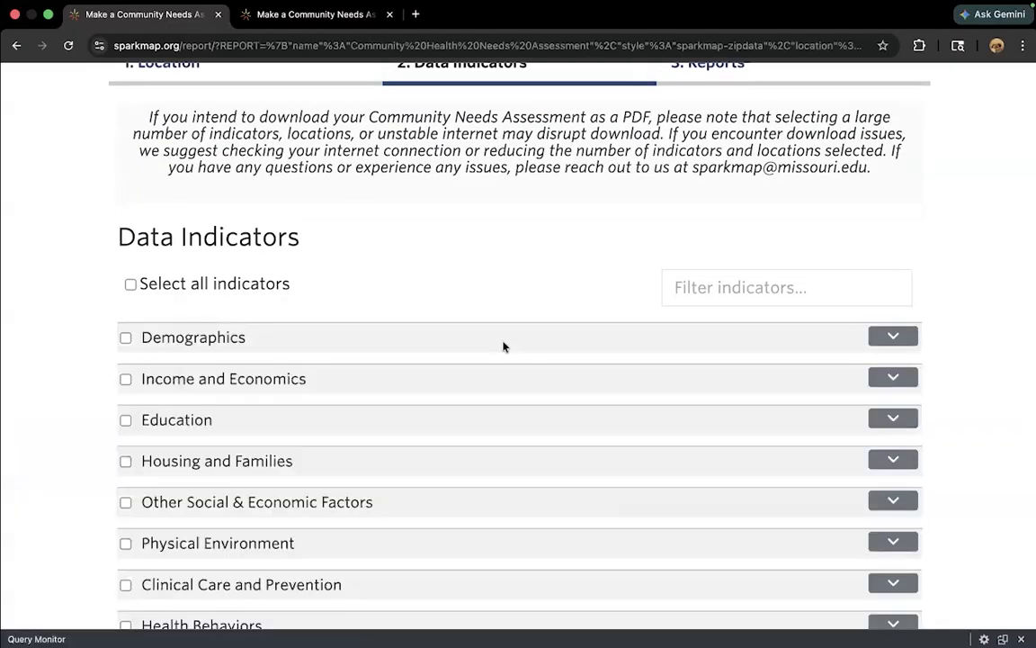
{"action": "scroll", "coordinate": [503, 347], "scroll_direction": "down", "scroll_amount": 4}
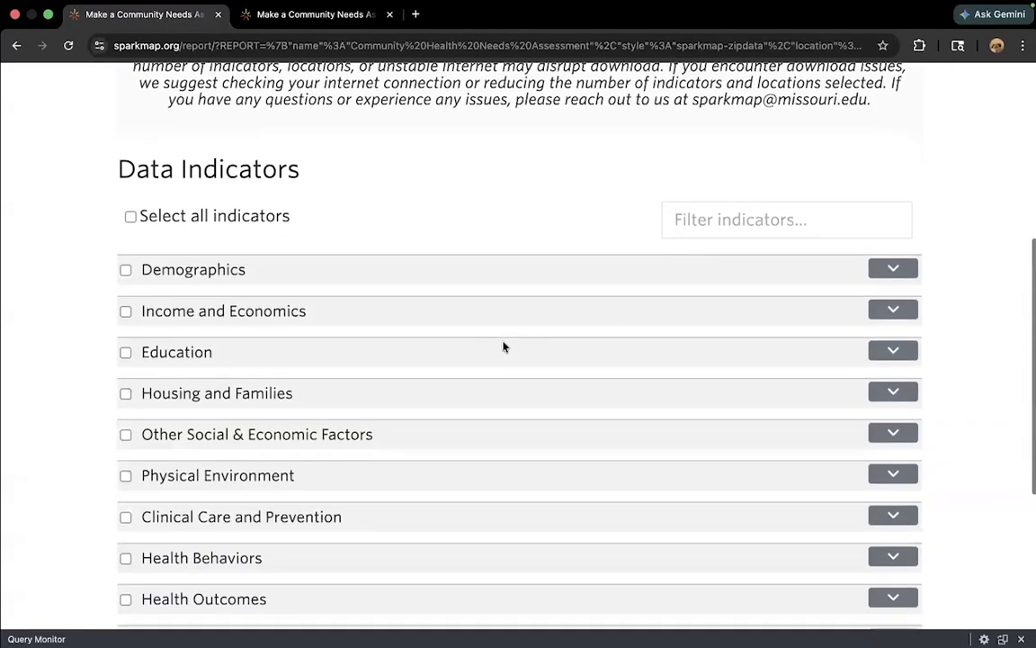
{"action": "scroll", "coordinate": [503, 346], "scroll_direction": "down", "scroll_amount": 1}
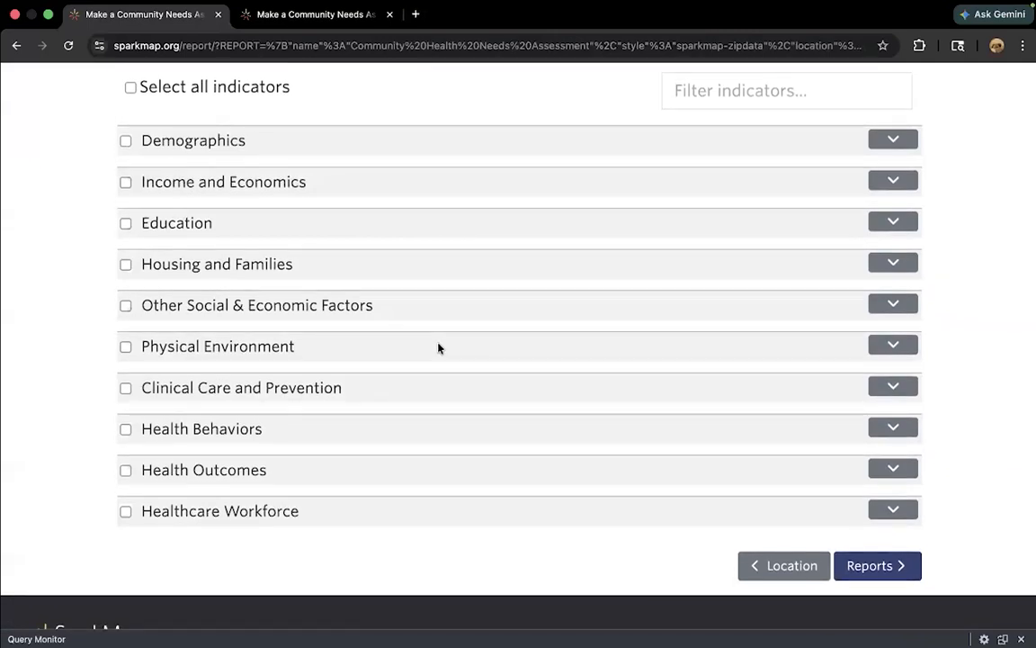
{"action": "left_click", "coordinate": [438, 348]}
{"action": "scroll", "coordinate": [438, 348], "scroll_direction": "down", "scroll_amount": 3}
{"action": "scroll", "coordinate": [438, 348], "scroll_direction": "down", "scroll_amount": 6}
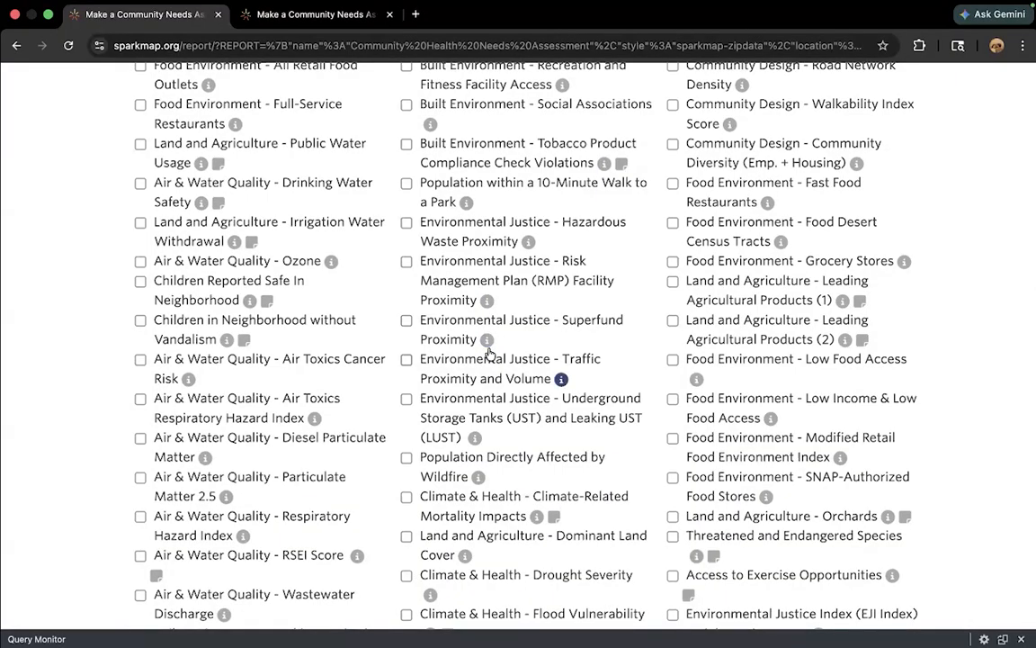
{"action": "scroll", "coordinate": [490, 275], "scroll_direction": "down", "scroll_amount": 1}
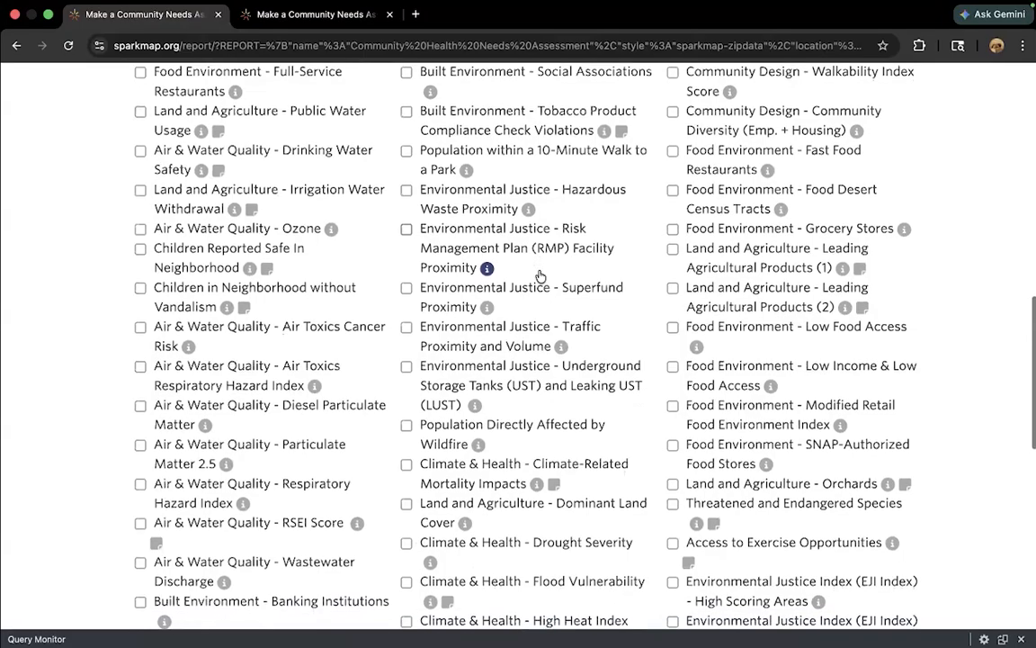
{"action": "scroll", "coordinate": [540, 274], "scroll_direction": "down", "scroll_amount": 3}
{"action": "scroll", "coordinate": [539, 275], "scroll_direction": "down", "scroll_amount": 3}
{"action": "scroll", "coordinate": [539, 275], "scroll_direction": "up", "scroll_amount": 1}
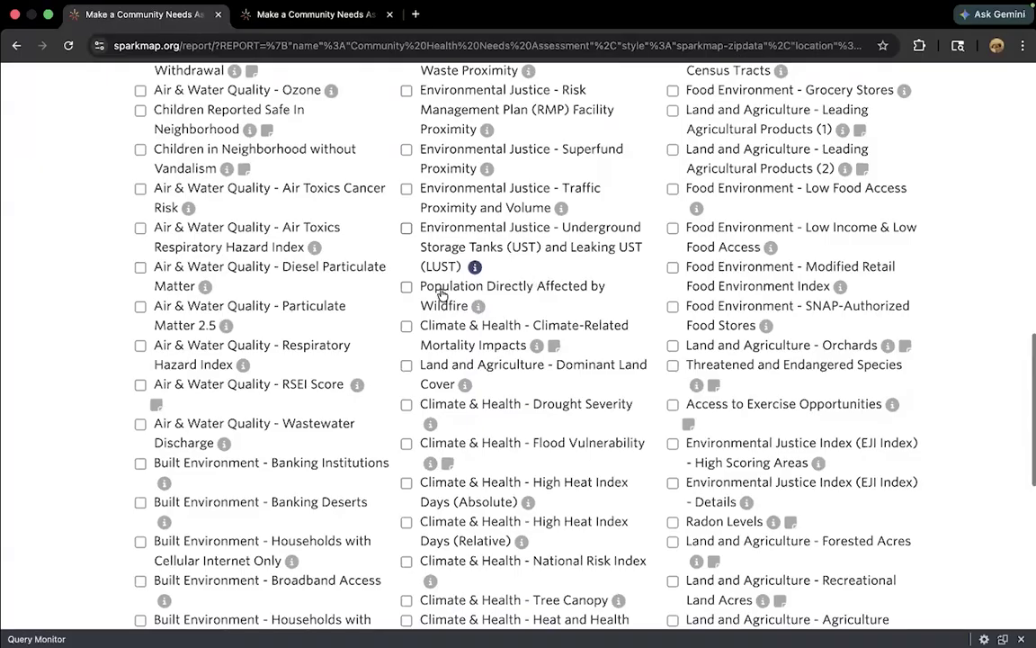
{"action": "left_click", "coordinate": [141, 308]}
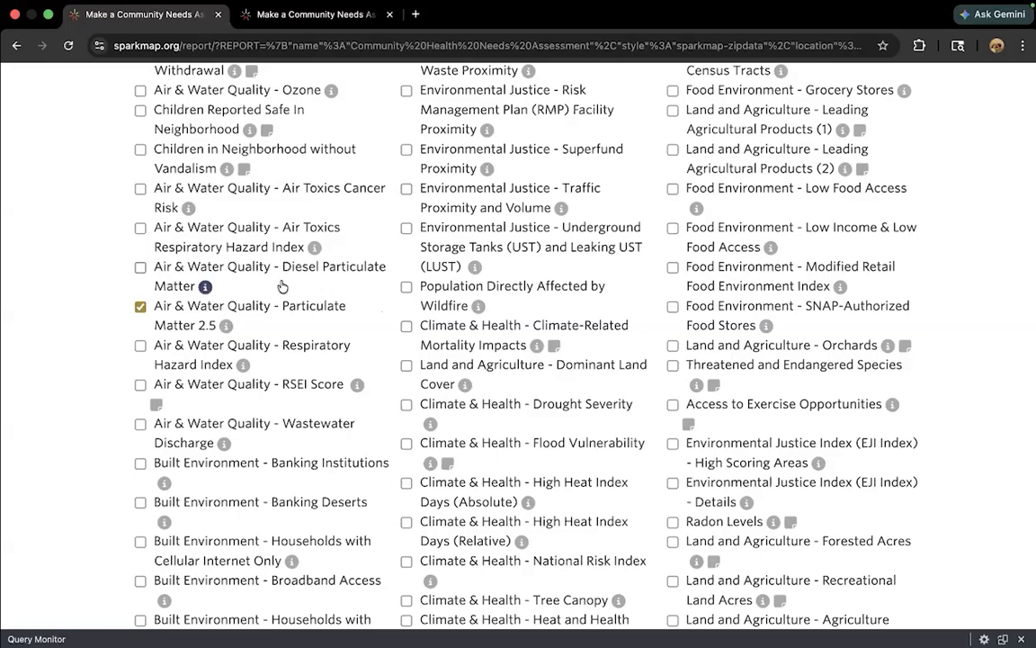
- Generate the assessment report for the selected counties and indicator
{"action": "scroll", "coordinate": [270, 283], "scroll_direction": "up", "scroll_amount": 4}
{"action": "scroll", "coordinate": [282, 285], "scroll_direction": "up", "scroll_amount": 2}
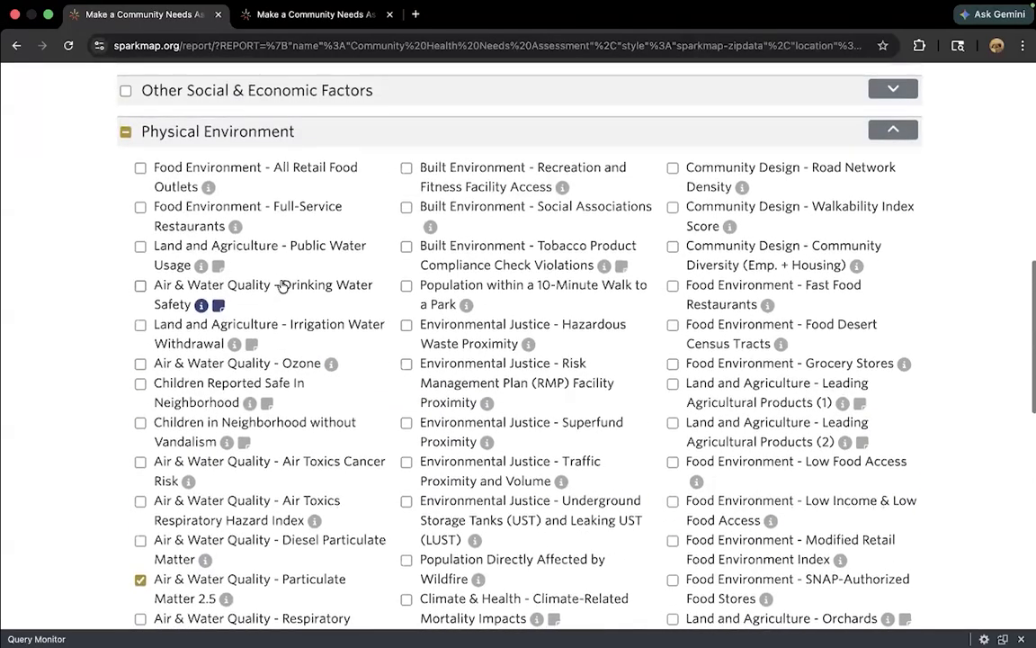
{"action": "scroll", "coordinate": [178, 489], "scroll_direction": "down", "scroll_amount": 2}
{"action": "scroll", "coordinate": [393, 332], "scroll_direction": "up", "scroll_amount": 12}
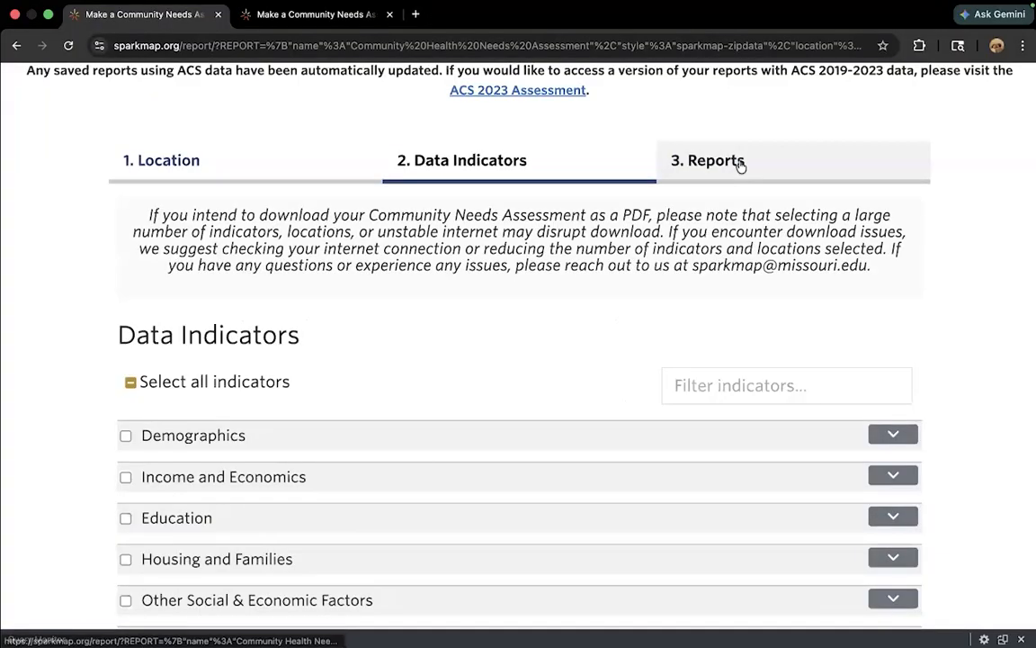
{"action": "left_click", "coordinate": [738, 161]}
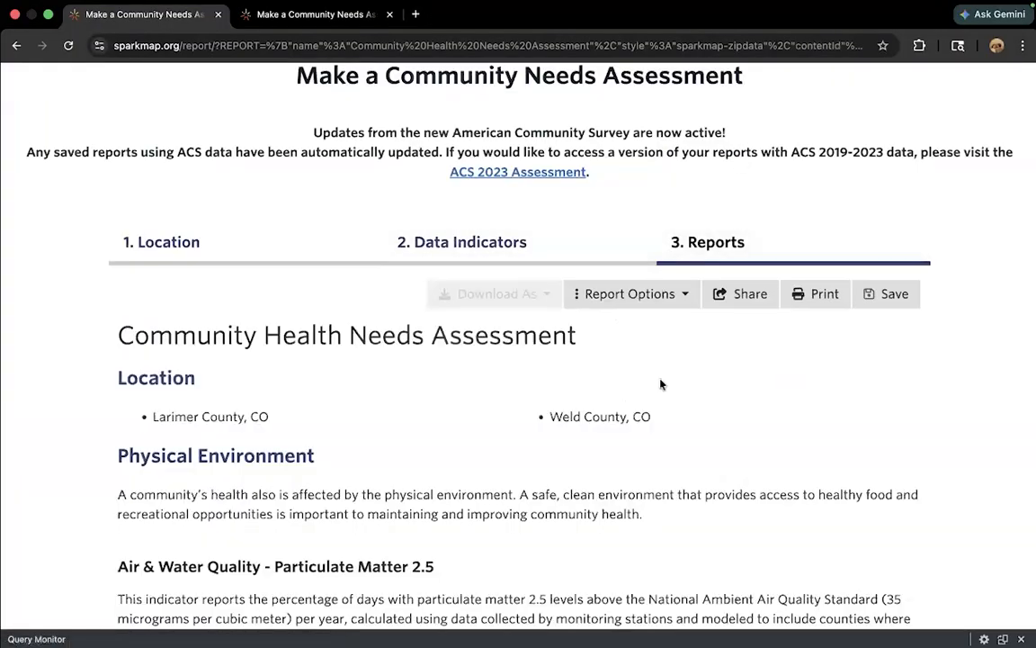
- Review the report's Particulate Matter 2.5 description, comparison table and gauge, highlighting the report location's population-adjusted percentage
{"action": "scroll", "coordinate": [660, 385], "scroll_direction": "down", "scroll_amount": 5}
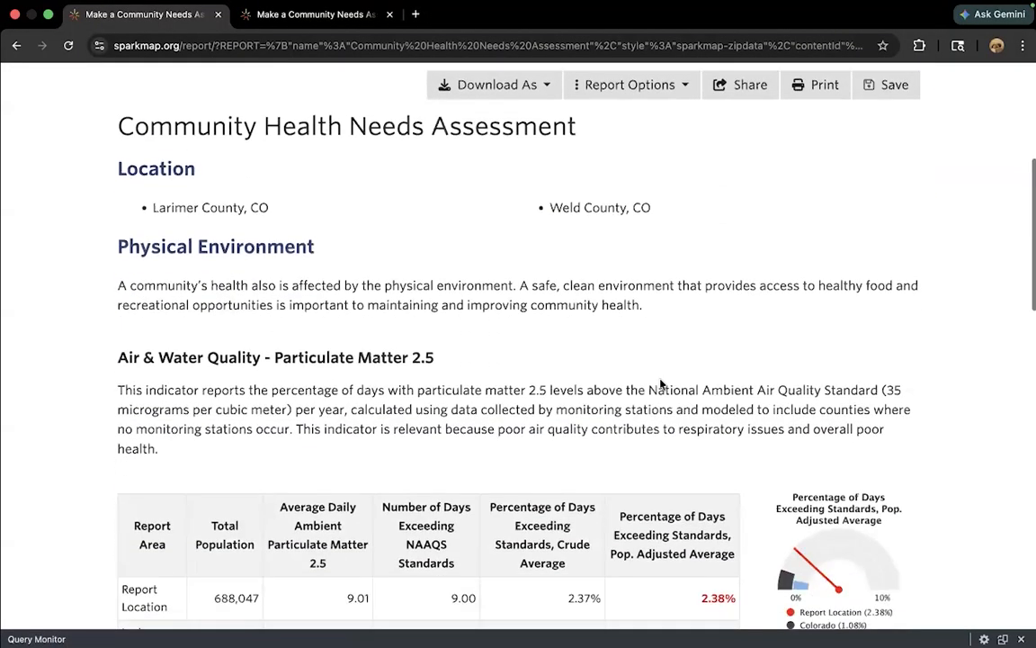
{"action": "scroll", "coordinate": [659, 380], "scroll_direction": "down", "scroll_amount": 1}
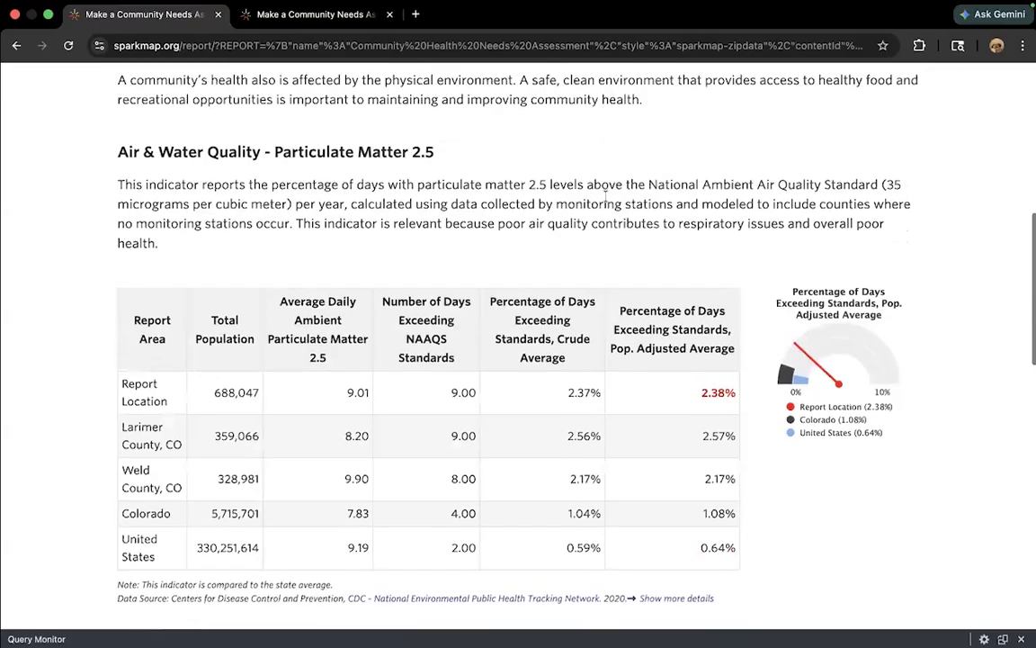
{"action": "scroll", "coordinate": [144, 369], "scroll_direction": "down", "scroll_amount": 2}
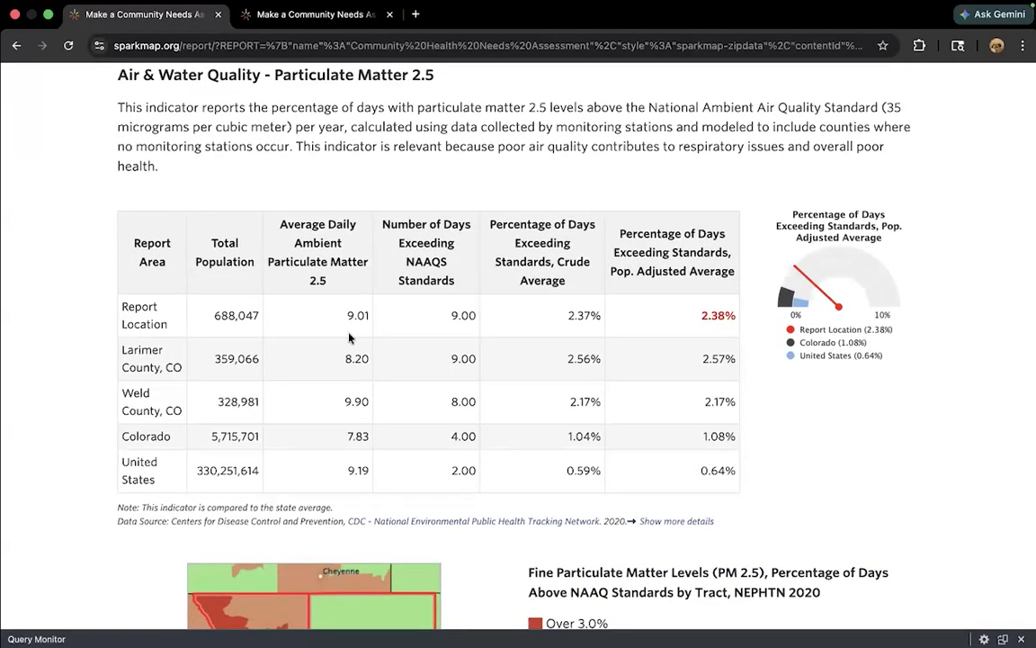
{"action": "scroll", "coordinate": [349, 338], "scroll_direction": "down", "scroll_amount": 2}
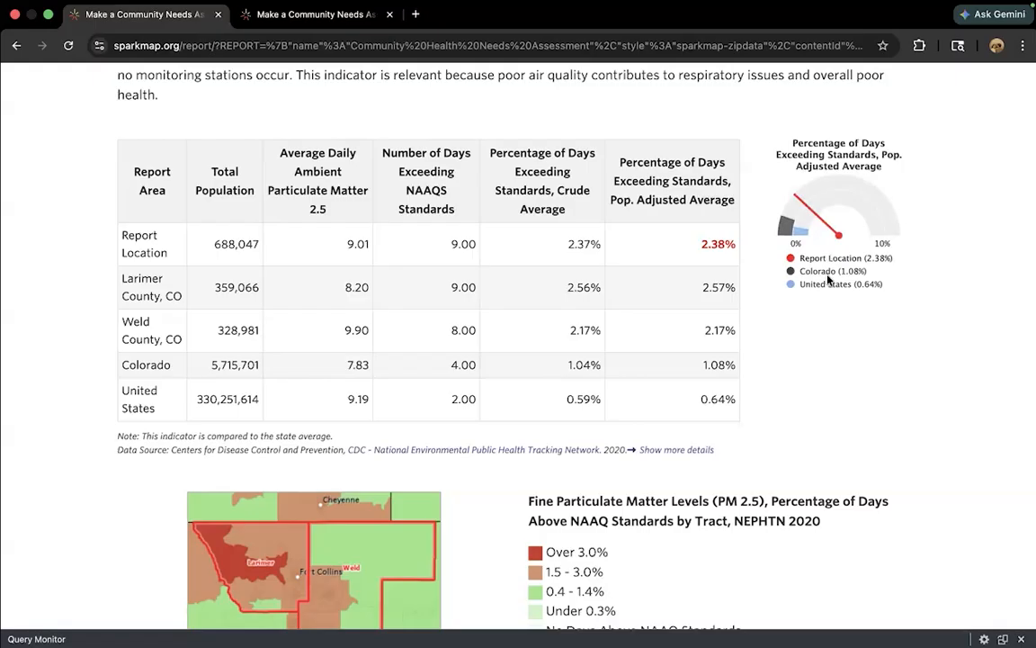
{"action": "scroll", "coordinate": [830, 279], "scroll_direction": "up", "scroll_amount": 1}
{"action": "scroll", "coordinate": [744, 252], "scroll_direction": "down", "scroll_amount": 1}
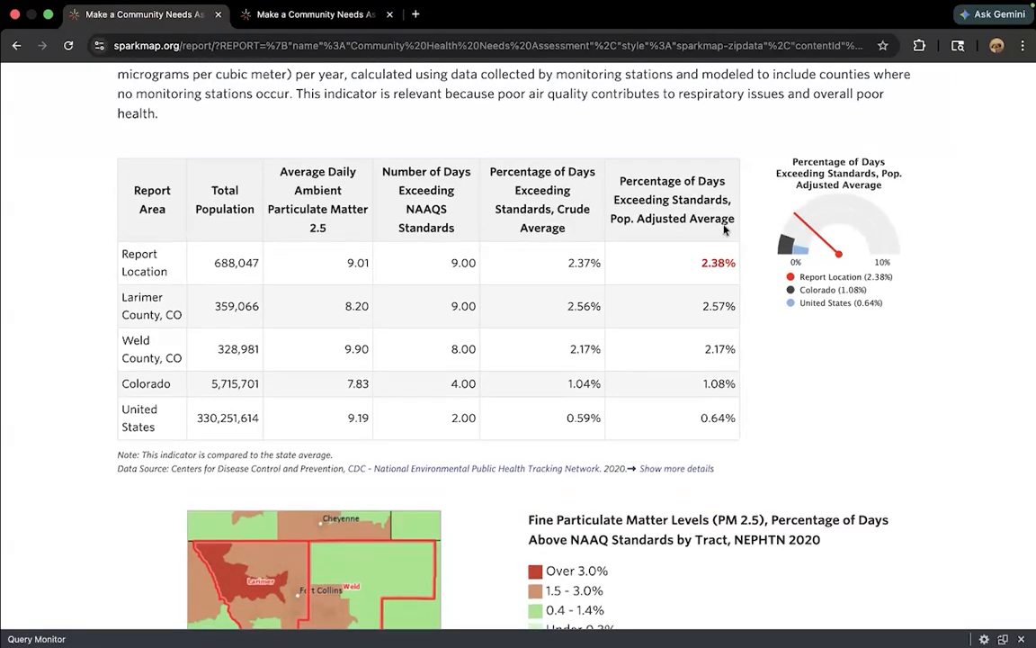
{"action": "scroll", "coordinate": [734, 234], "scroll_direction": "up", "scroll_amount": 2}
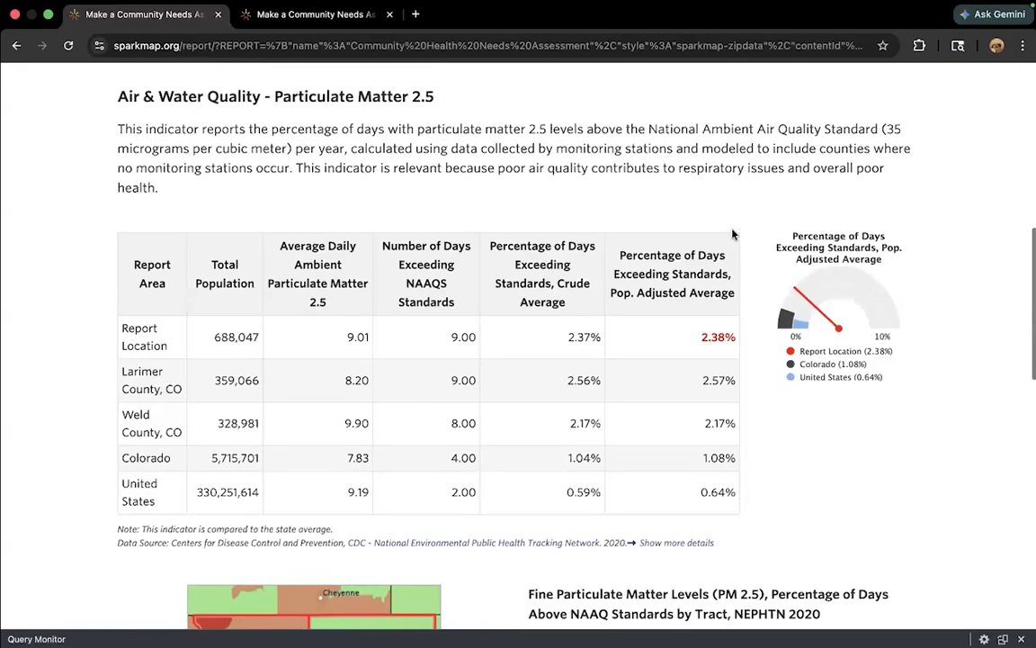
{"action": "double_click", "coordinate": [734, 333]}
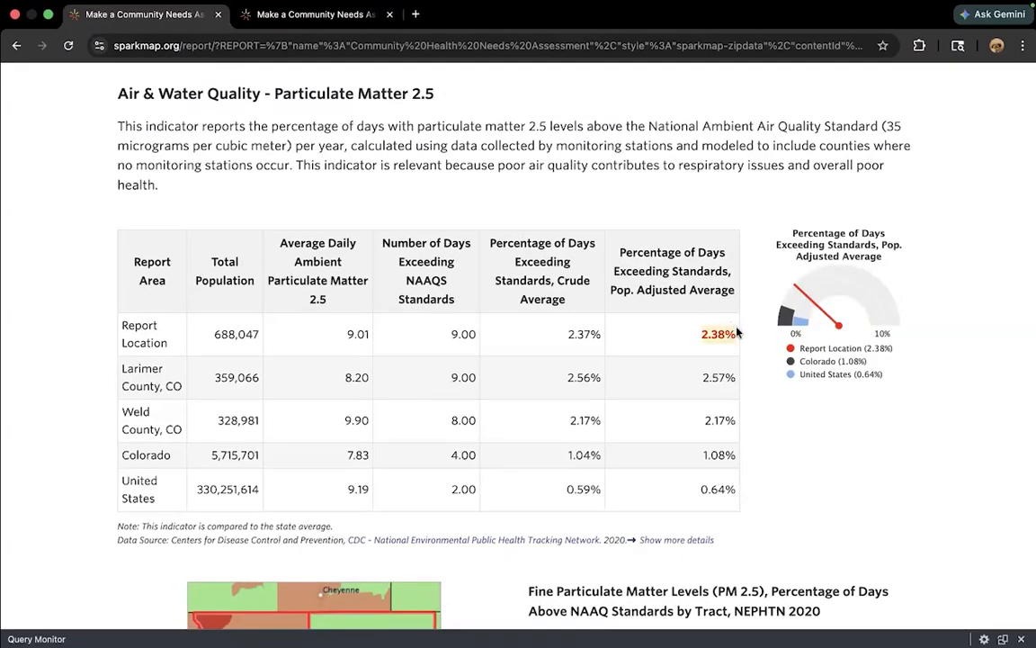
- Examine the fine particulate matter map and the 2010 through 2020 trend table and line chart
{"action": "scroll", "coordinate": [739, 334], "scroll_direction": "down", "scroll_amount": 5}
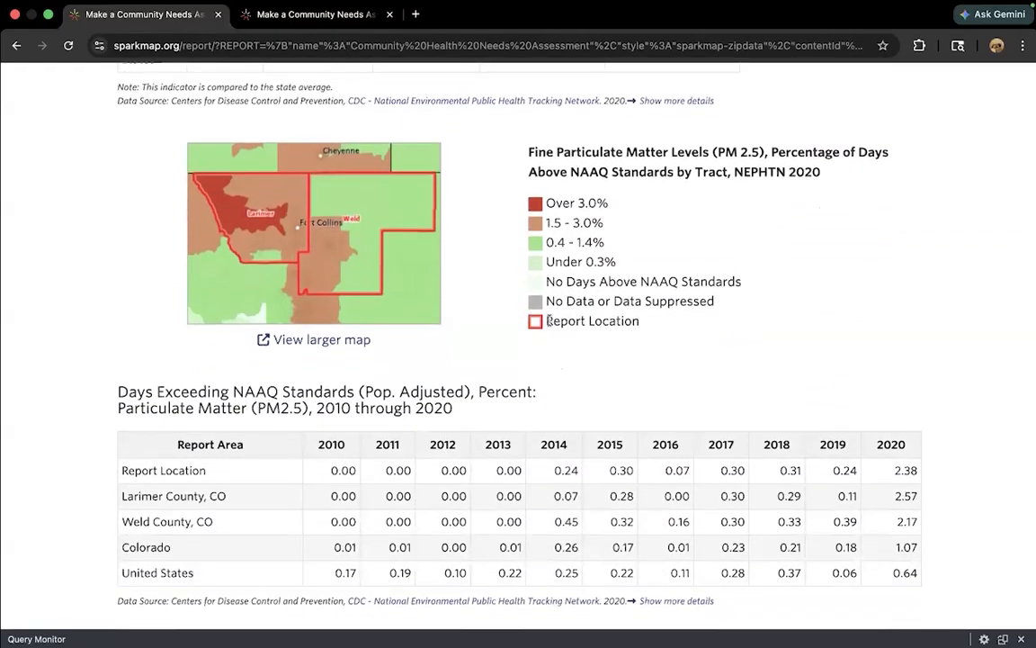
{"action": "scroll", "coordinate": [439, 263], "scroll_direction": "down", "scroll_amount": 5}
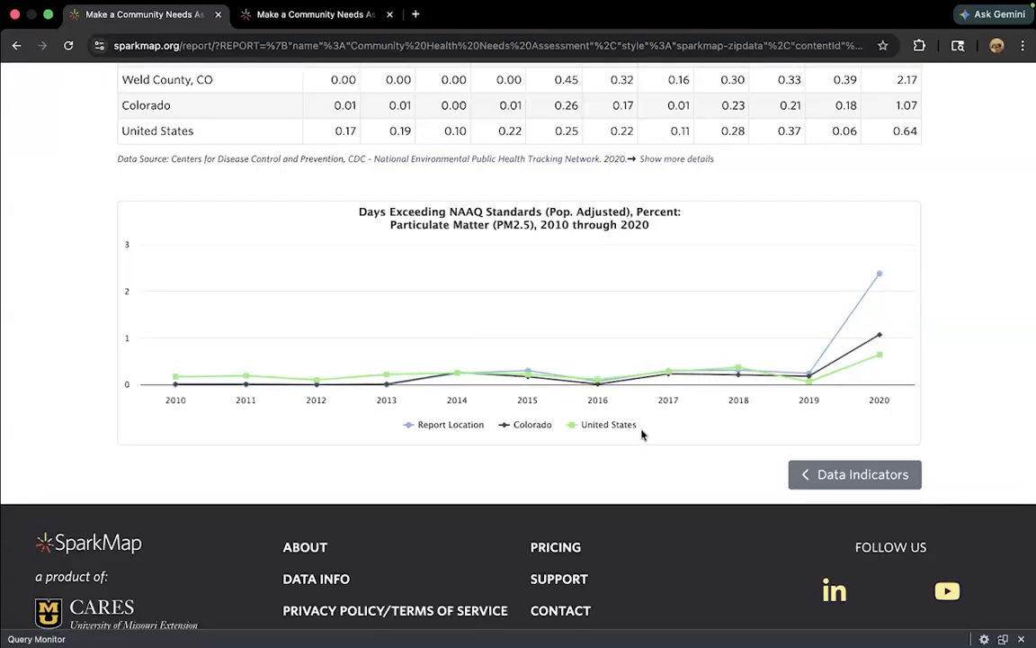
{"action": "mouse_move", "coordinate": [826, 351]}
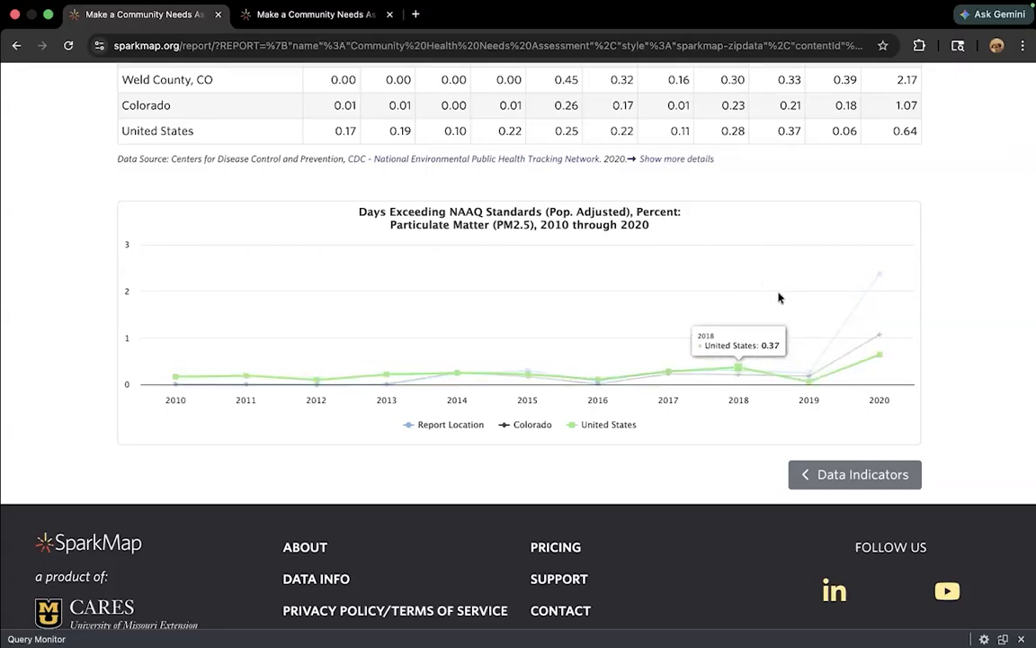
{"action": "scroll", "coordinate": [787, 314], "scroll_direction": "up", "scroll_amount": 1}
{"action": "scroll", "coordinate": [788, 315], "scroll_direction": "up", "scroll_amount": 2}
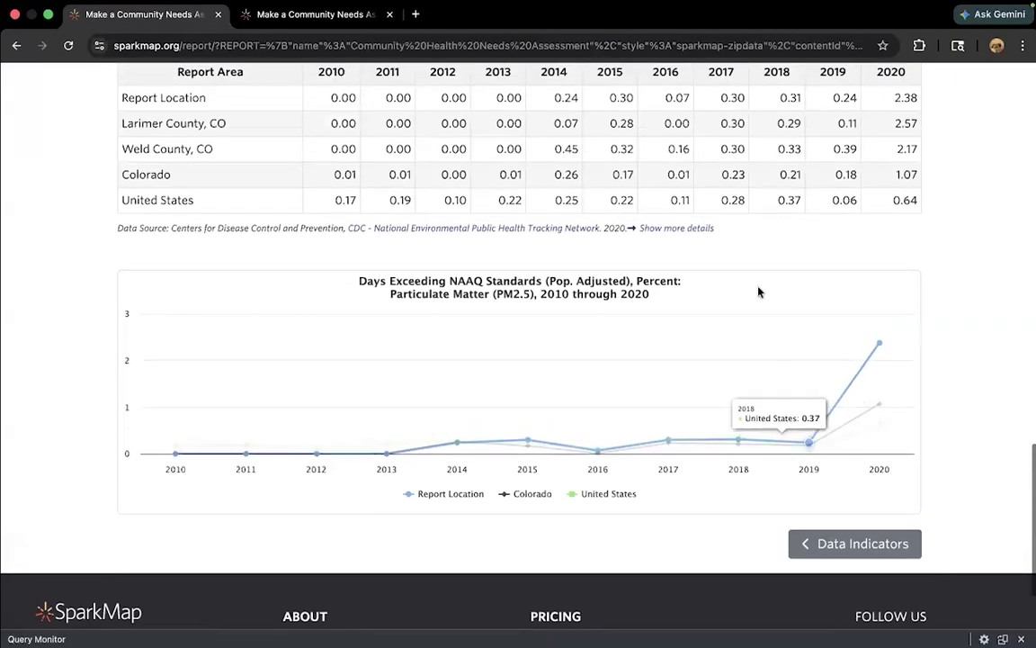
{"action": "scroll", "coordinate": [766, 340], "scroll_direction": "up", "scroll_amount": 1}
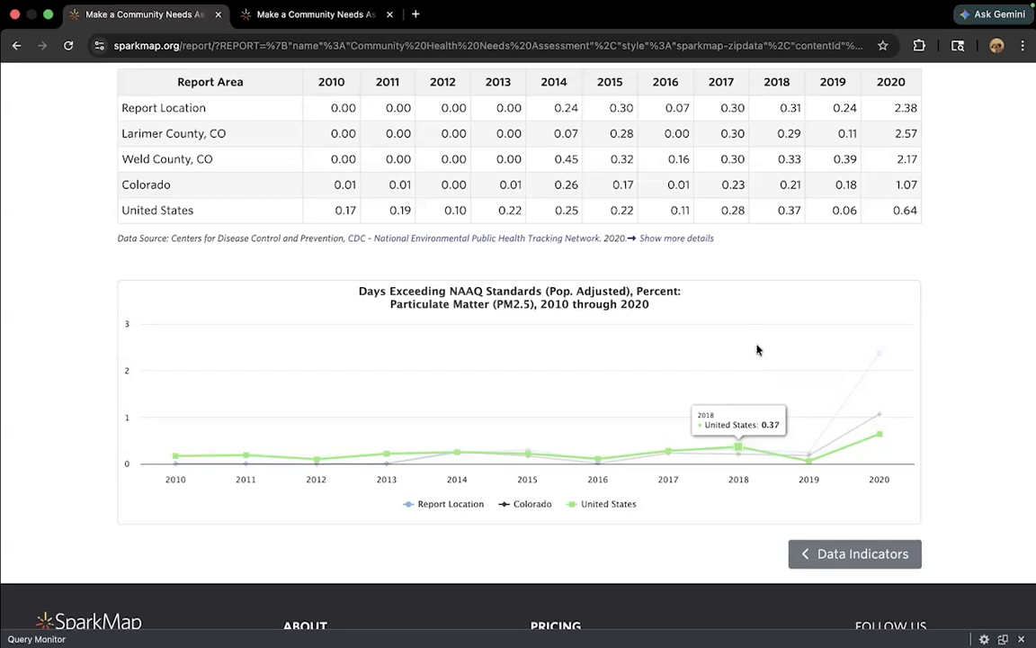
- Compare the tract-level pattern on the particulate matter map with the county figures in the main indicator table
{"action": "scroll", "coordinate": [741, 279], "scroll_direction": "up", "scroll_amount": 3}
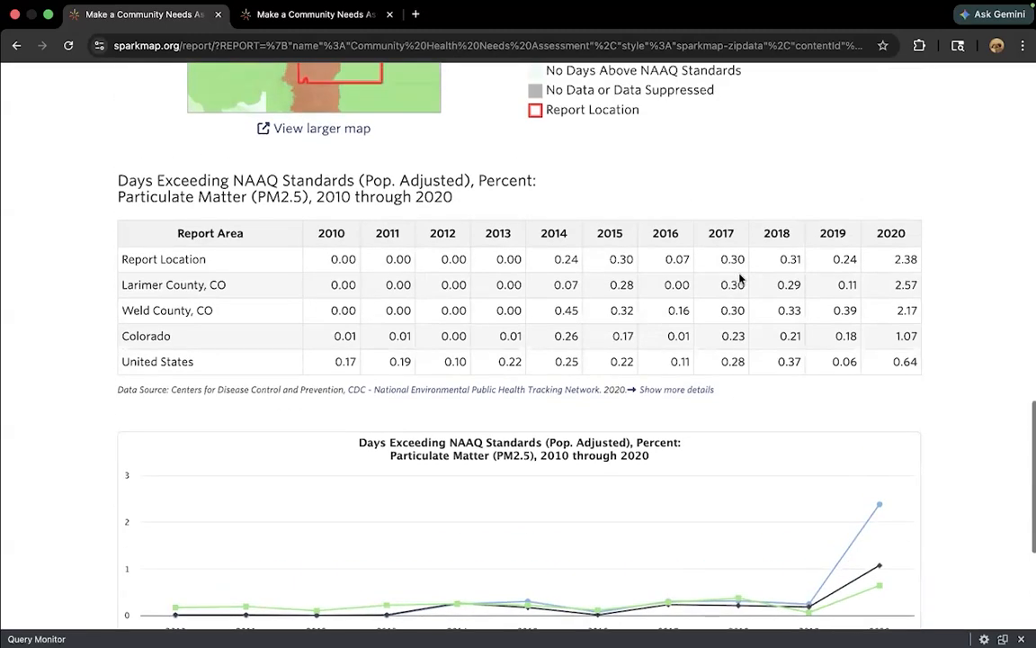
{"action": "scroll", "coordinate": [741, 278], "scroll_direction": "up", "scroll_amount": 8}
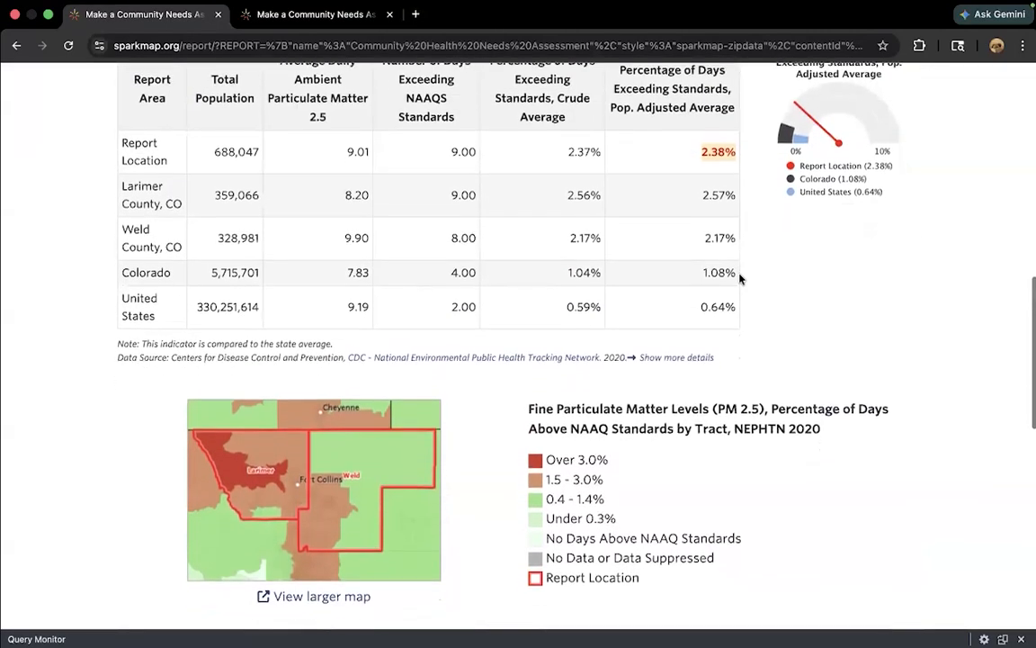
{"action": "scroll", "coordinate": [741, 279], "scroll_direction": "down", "scroll_amount": 2}
{"action": "scroll", "coordinate": [283, 337], "scroll_direction": "down", "scroll_amount": 2}
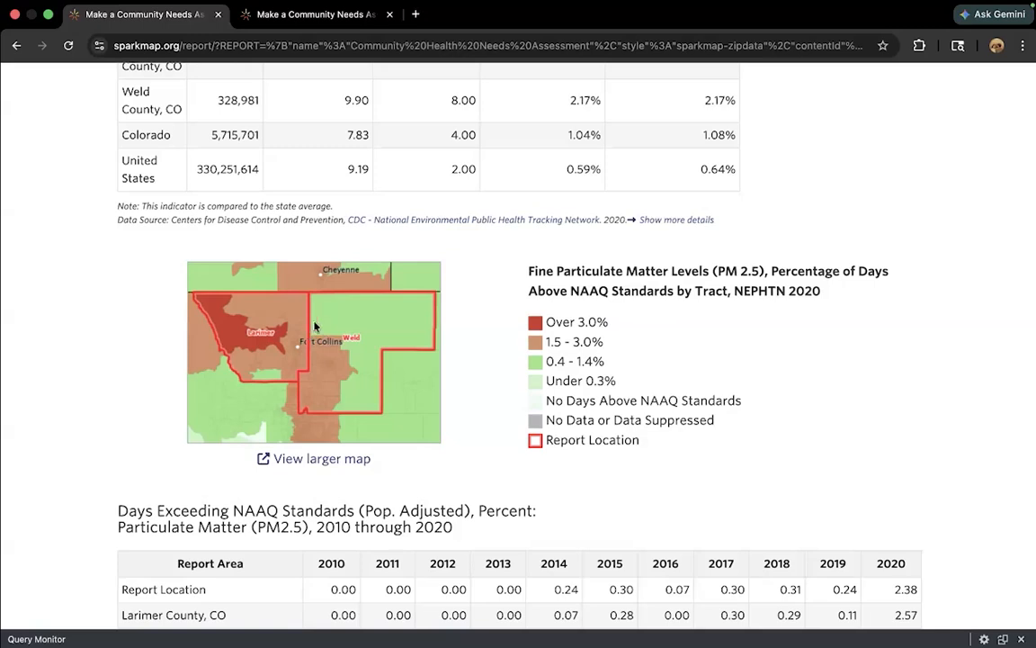
{"action": "scroll", "coordinate": [515, 257], "scroll_direction": "up", "scroll_amount": 3}
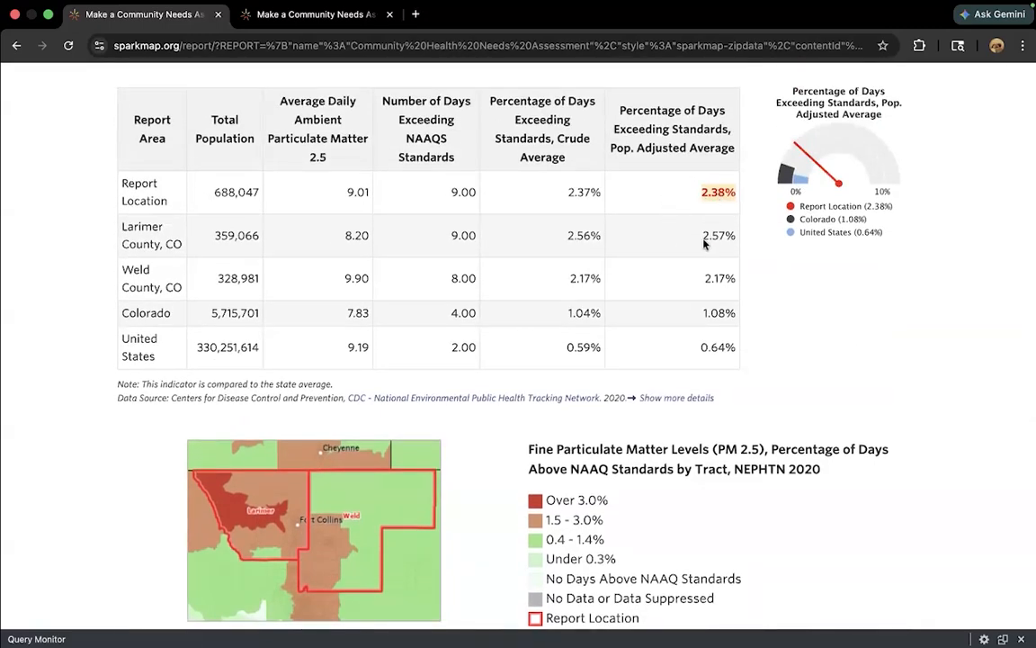
{"action": "scroll", "coordinate": [720, 236], "scroll_direction": "up", "scroll_amount": 1}
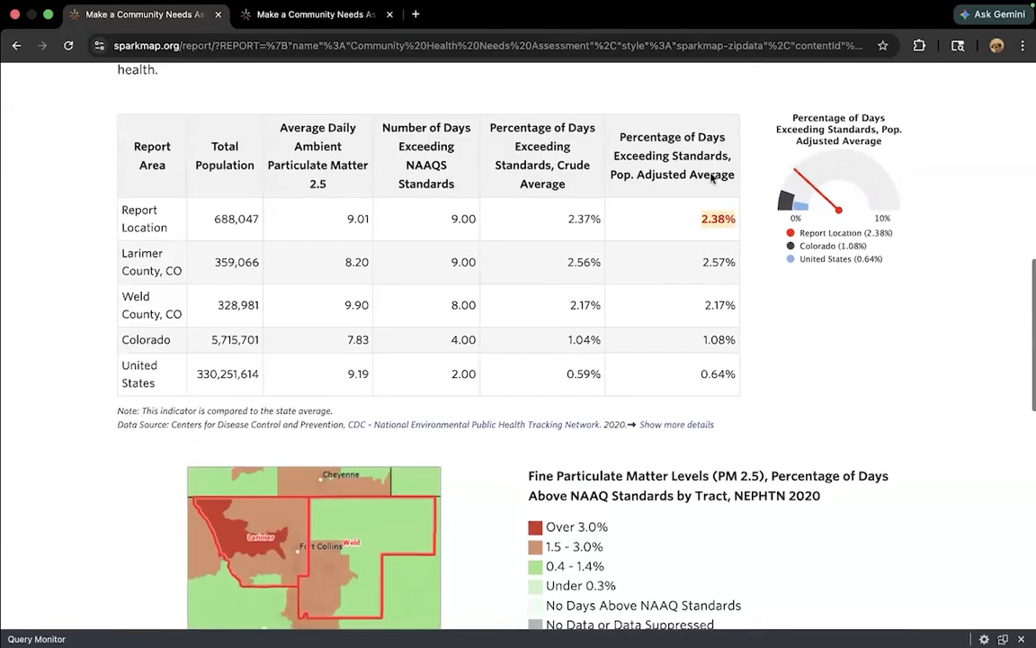
{"action": "scroll", "coordinate": [711, 178], "scroll_direction": "up", "scroll_amount": 8}
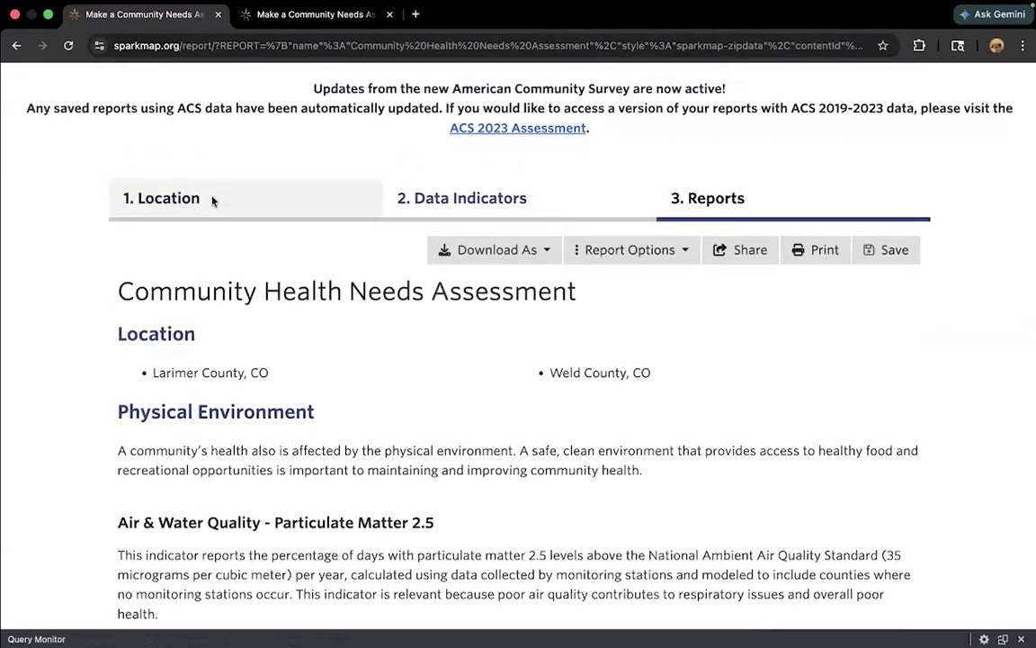
- Return to the assessment's location selection, switch to drawing a custom area and centre the map on Fort Collins
{"action": "left_click", "coordinate": [212, 200]}
{"action": "scroll", "coordinate": [360, 225], "scroll_direction": "up", "scroll_amount": 2}
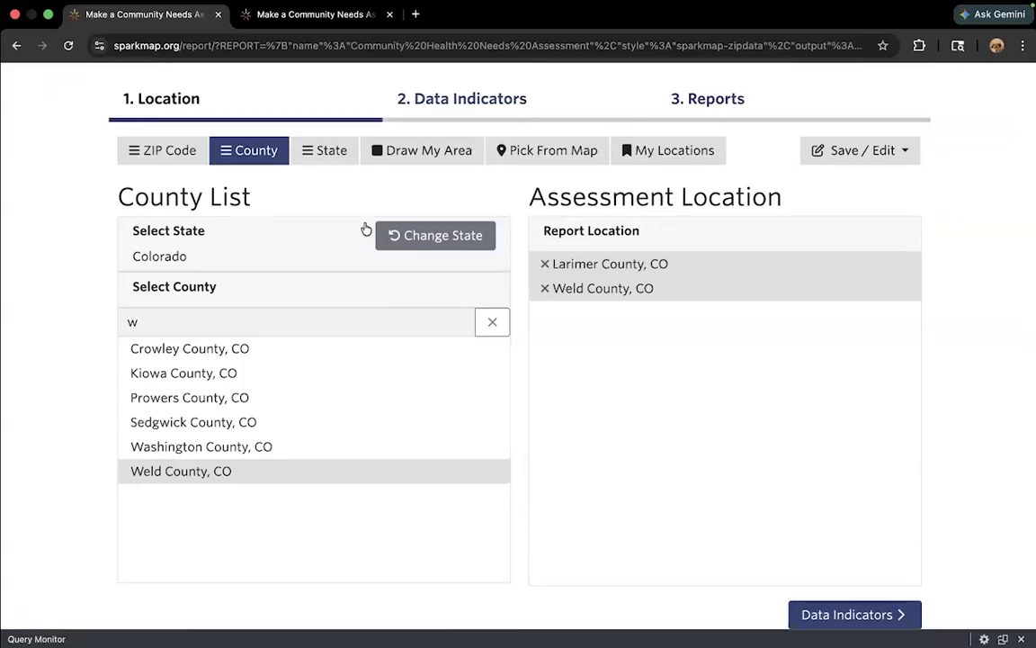
{"action": "left_click", "coordinate": [426, 150]}
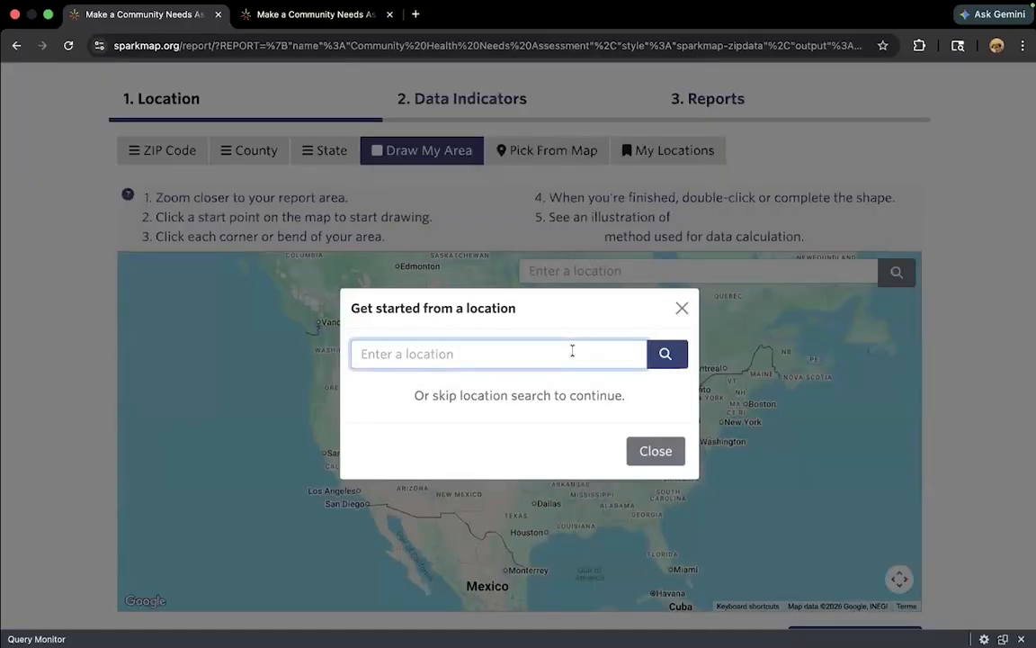
{"action": "type", "text": "fort "}
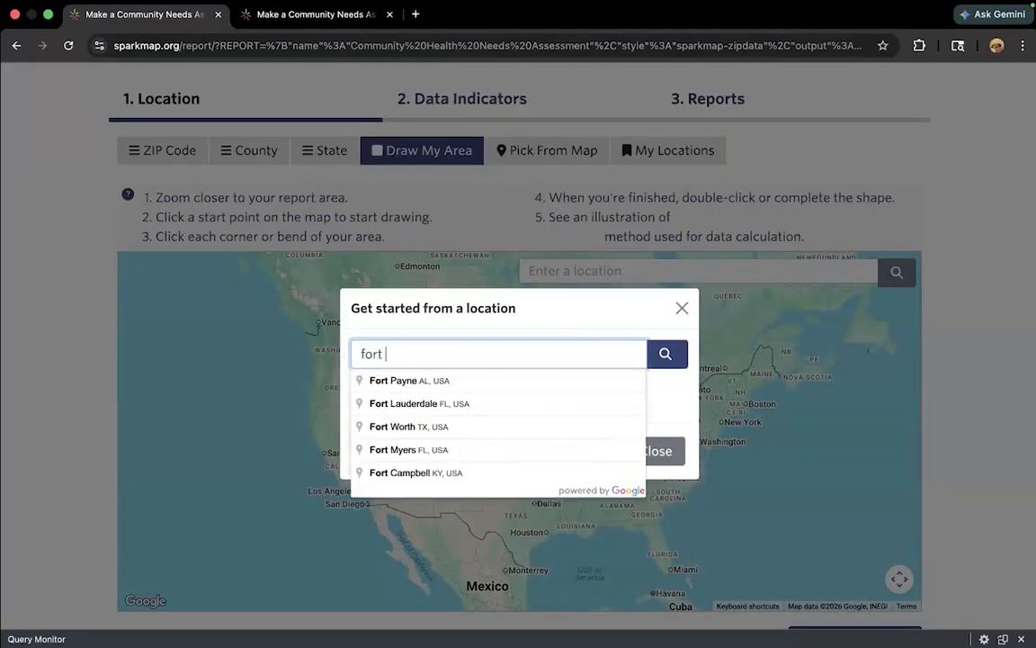
{"action": "type", "text": "coll"}
{"action": "left_click", "coordinate": [465, 384]}
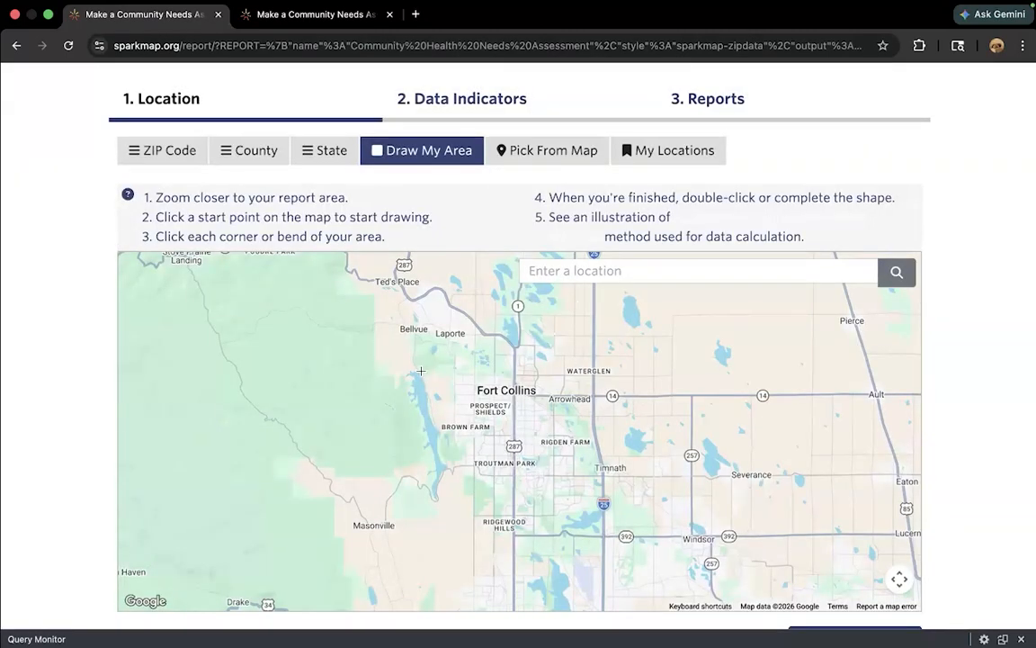
- Draw a closed report area around Fort Collins, from the reservoir's north end past Laporte and Waterglen to Timnath and back
{"action": "left_click", "coordinate": [434, 368]}
{"action": "left_click", "coordinate": [469, 322]}
{"action": "left_click", "coordinate": [486, 333]}
{"action": "left_click", "coordinate": [502, 334]}
{"action": "left_click", "coordinate": [514, 351]}
{"action": "left_click", "coordinate": [592, 349]}
{"action": "left_click", "coordinate": [594, 407]}
{"action": "left_click", "coordinate": [605, 476]}
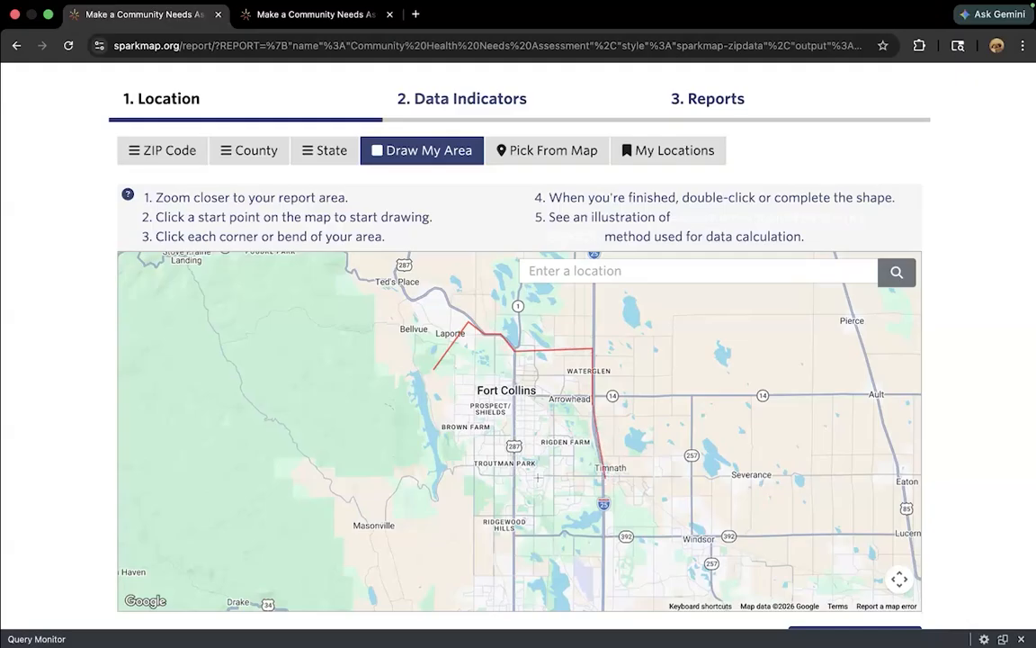
{"action": "left_click", "coordinate": [441, 480]}
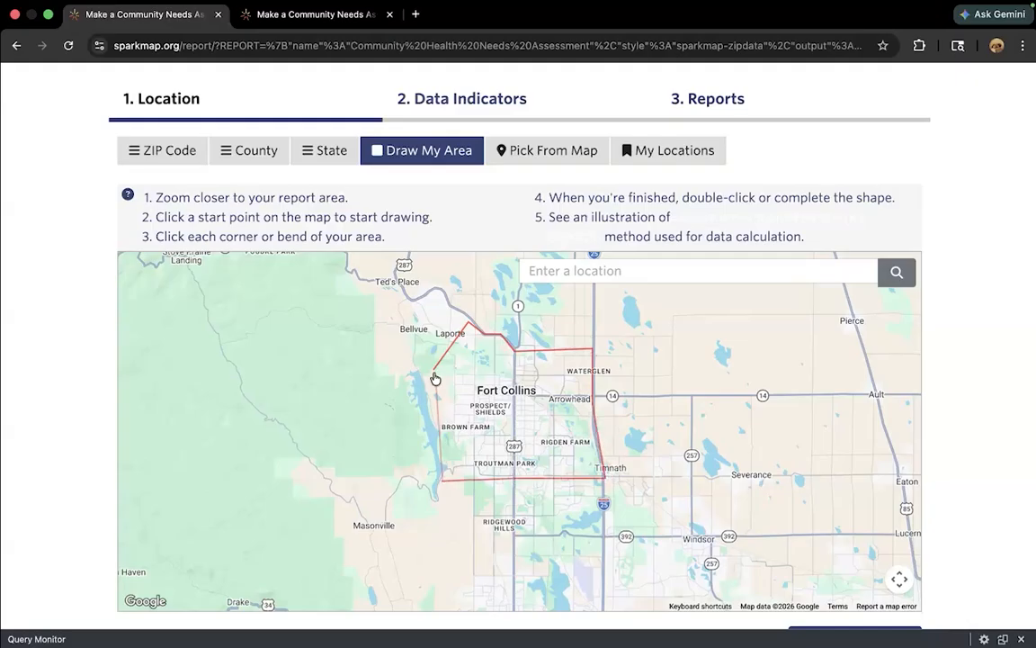
{"action": "left_click", "coordinate": [434, 371]}
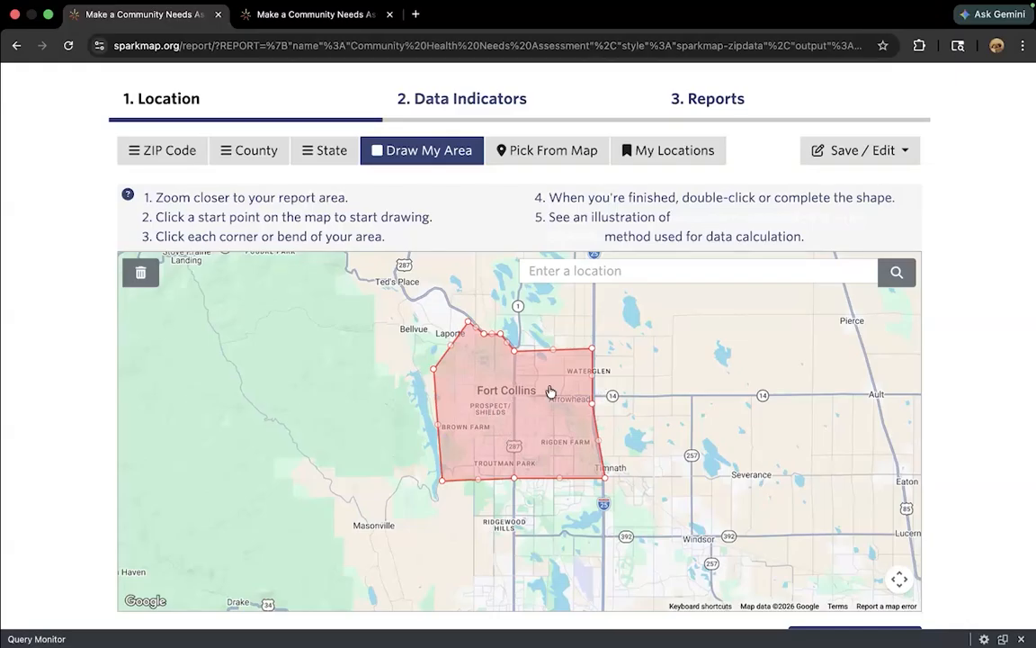
- Switch to picking the location from the map, set the geographic type to City and Town, and select Fort Collins, CO
{"action": "left_click", "coordinate": [558, 155]}
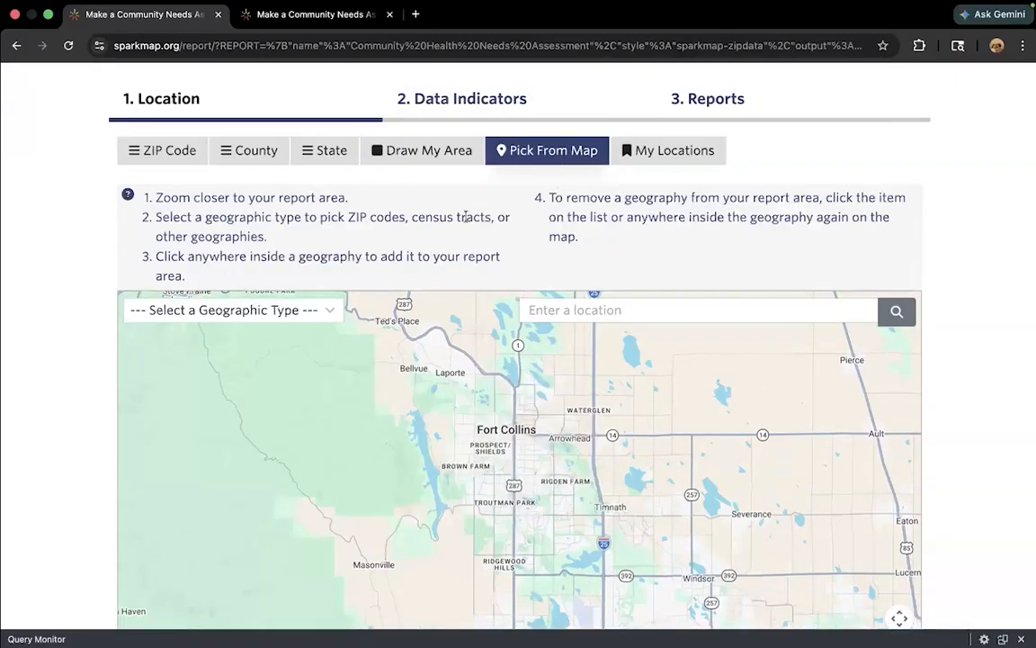
{"action": "scroll", "coordinate": [417, 237], "scroll_direction": "down", "scroll_amount": 1}
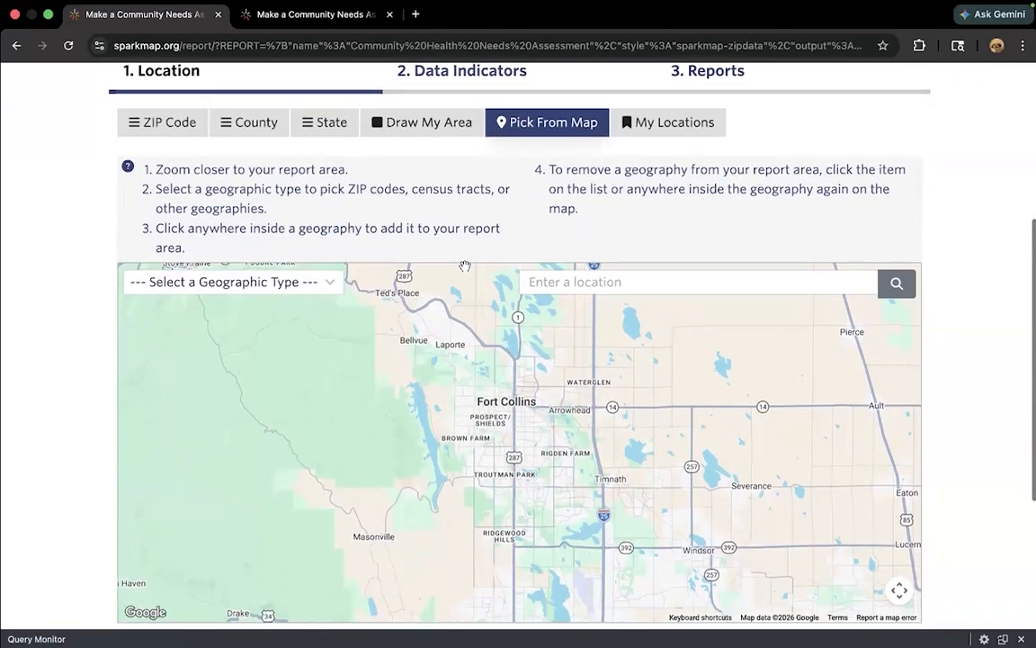
{"action": "left_click", "coordinate": [328, 282]}
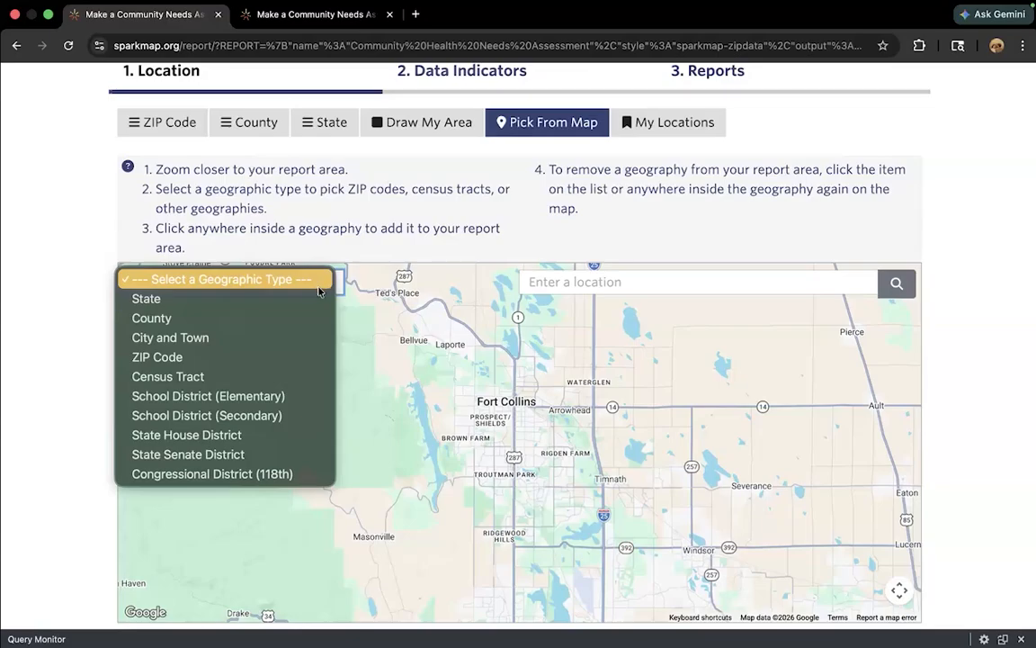
{"action": "left_click", "coordinate": [463, 289]}
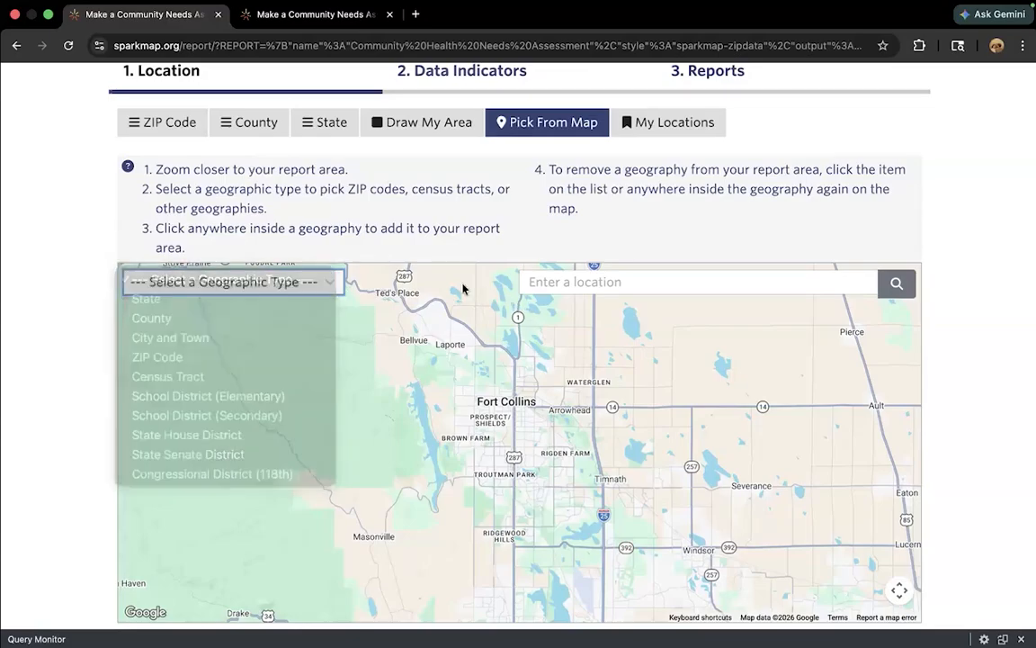
{"action": "left_click", "coordinate": [316, 286]}
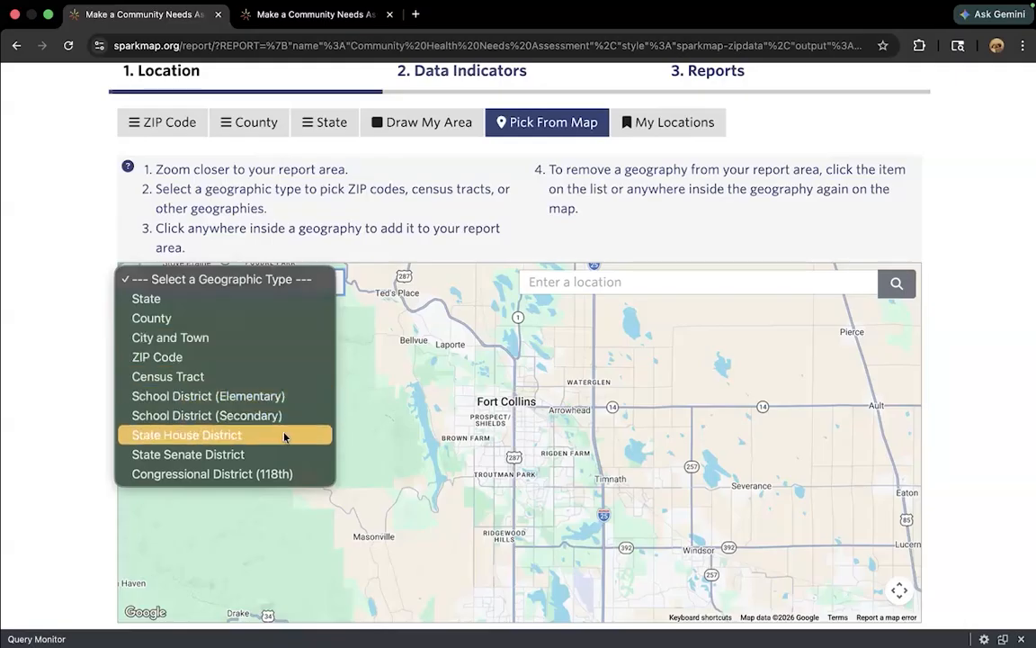
{"action": "left_click", "coordinate": [244, 339]}
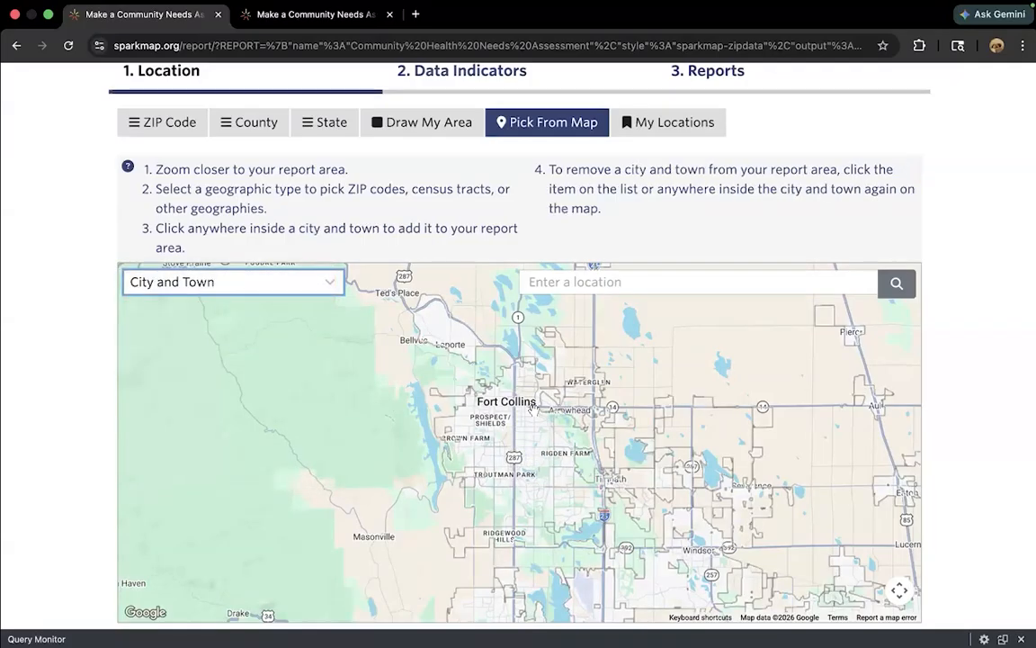
{"action": "left_click", "coordinate": [508, 396]}
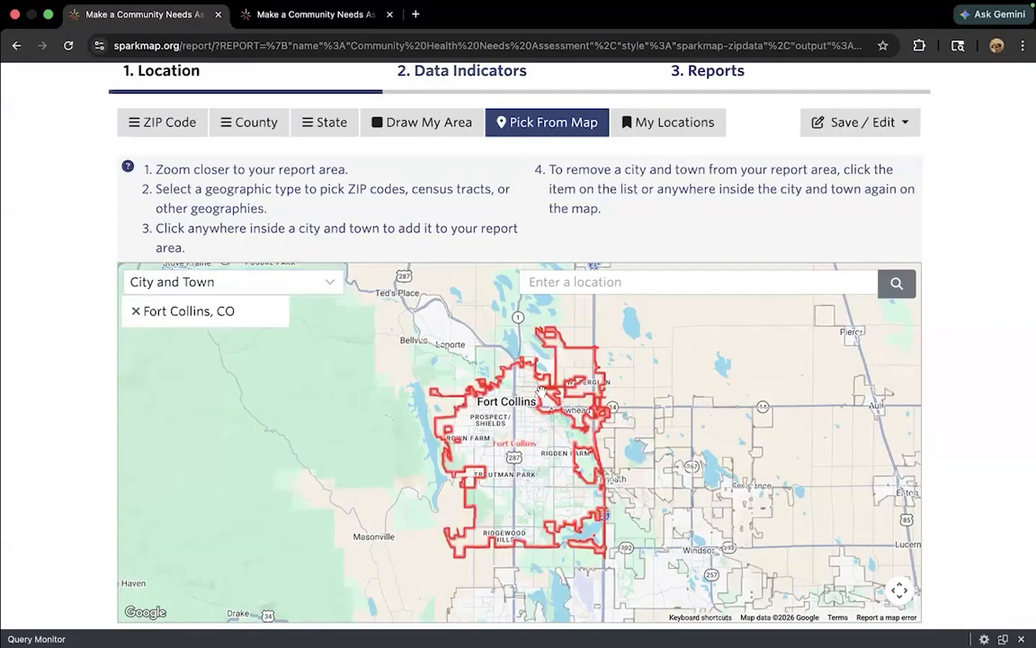
- Keep the Air & Water Quality - Particulate Matter 2.5 indicator selected and generate the report for Fort Collins
{"action": "scroll", "coordinate": [625, 406], "scroll_direction": "down", "scroll_amount": 2}
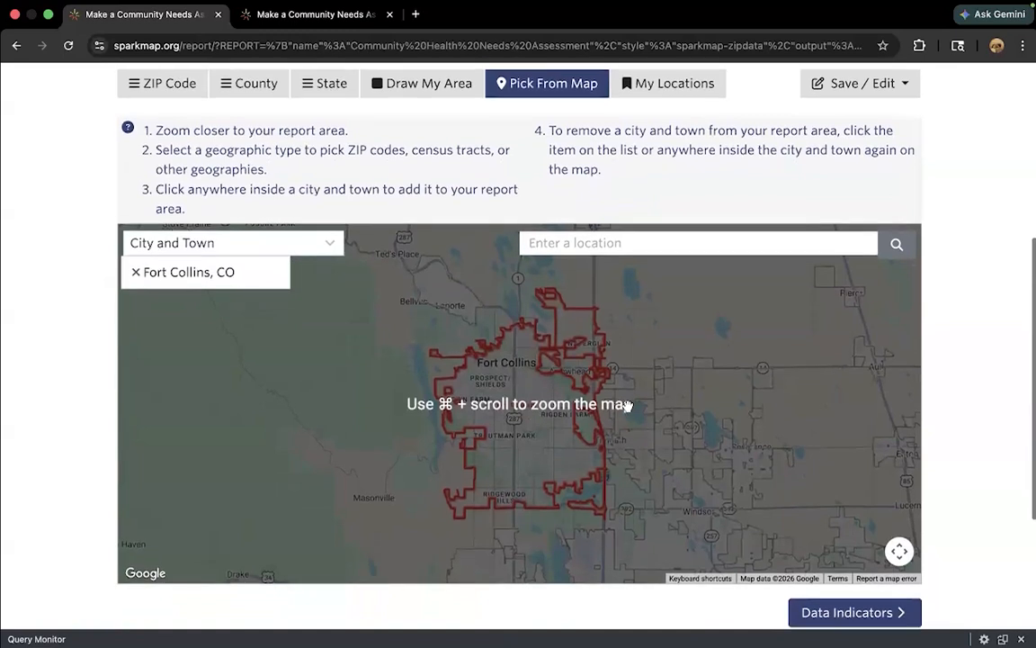
{"action": "scroll", "coordinate": [633, 288], "scroll_direction": "up", "scroll_amount": 2}
{"action": "scroll", "coordinate": [636, 274], "scroll_direction": "up", "scroll_amount": 1}
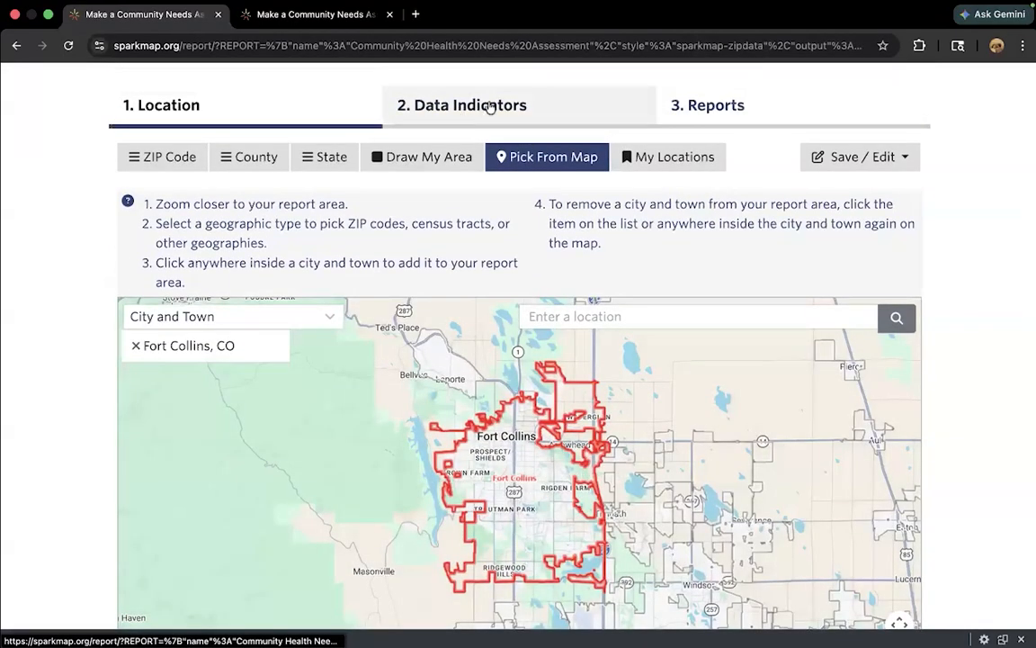
{"action": "left_click", "coordinate": [454, 105]}
{"action": "scroll", "coordinate": [262, 409], "scroll_direction": "down", "scroll_amount": 4}
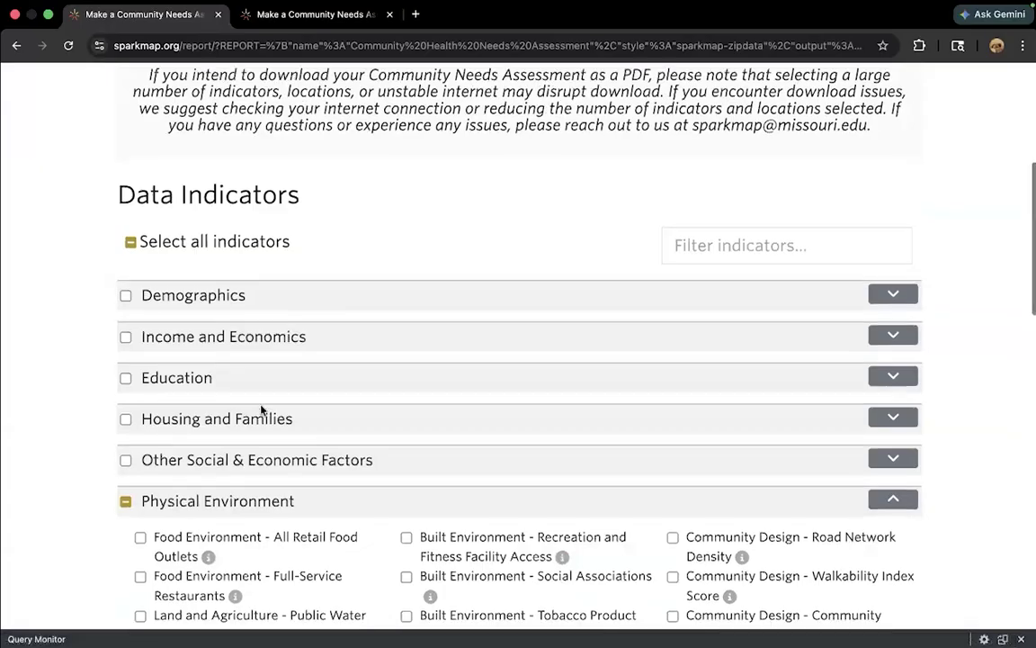
{"action": "scroll", "coordinate": [261, 409], "scroll_direction": "down", "scroll_amount": 4}
{"action": "scroll", "coordinate": [262, 411], "scroll_direction": "up", "scroll_amount": 1}
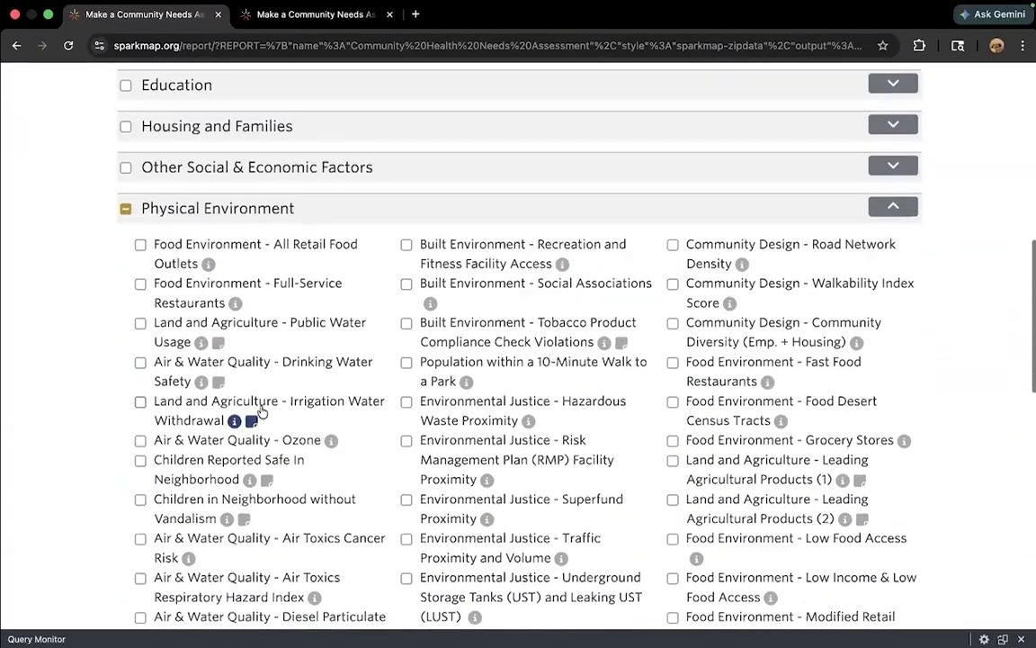
{"action": "scroll", "coordinate": [261, 411], "scroll_direction": "down", "scroll_amount": 2}
{"action": "left_click", "coordinate": [140, 568]}
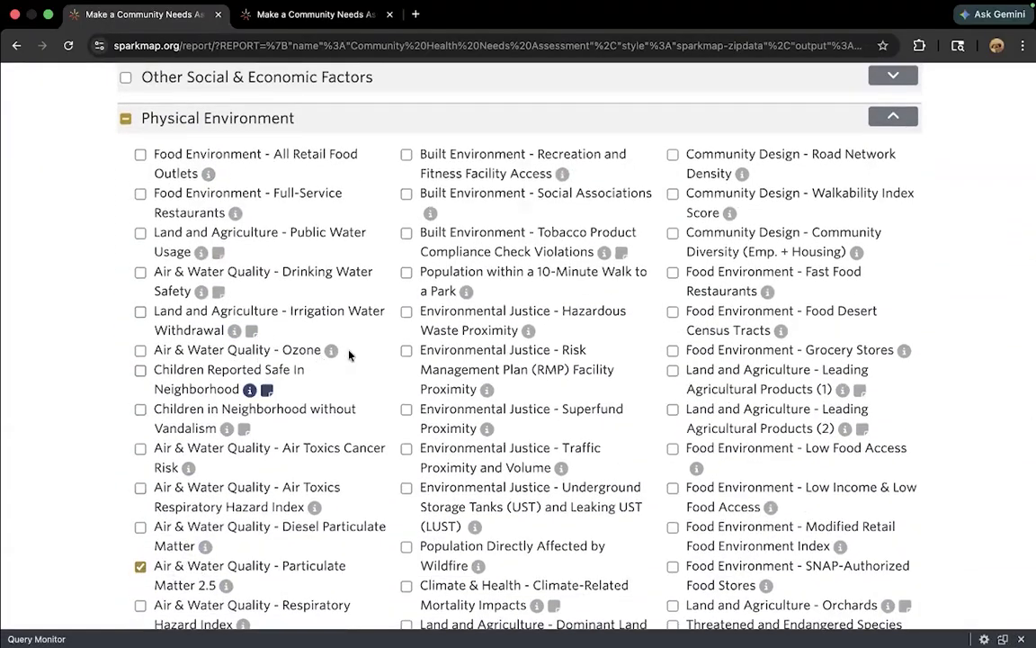
{"action": "scroll", "coordinate": [350, 356], "scroll_direction": "up", "scroll_amount": 2}
{"action": "scroll", "coordinate": [350, 356], "scroll_direction": "up", "scroll_amount": 3}
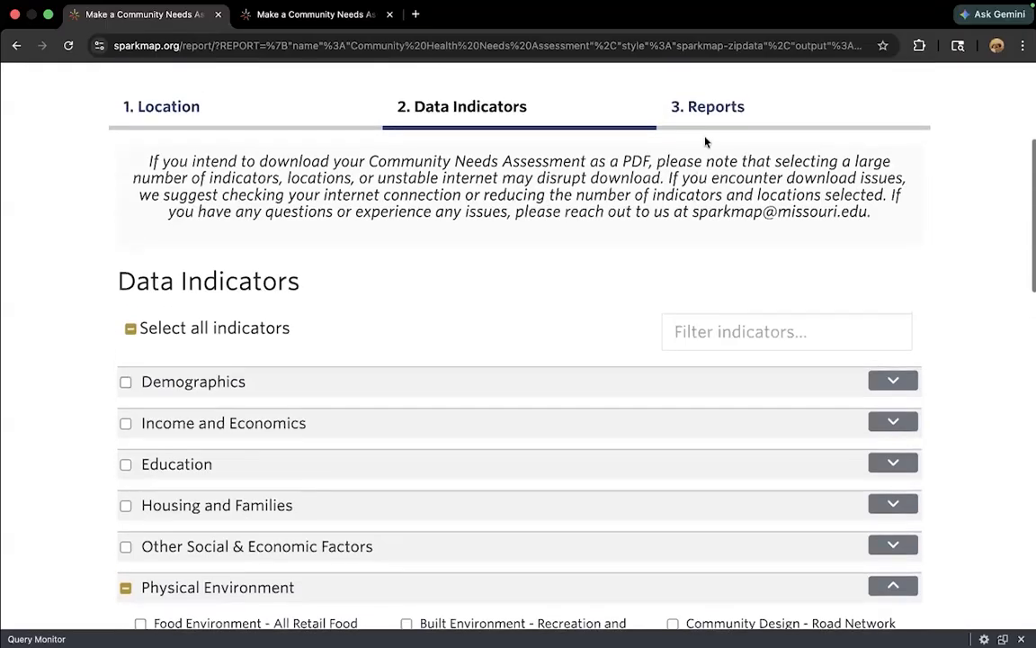
{"action": "left_click", "coordinate": [699, 108]}
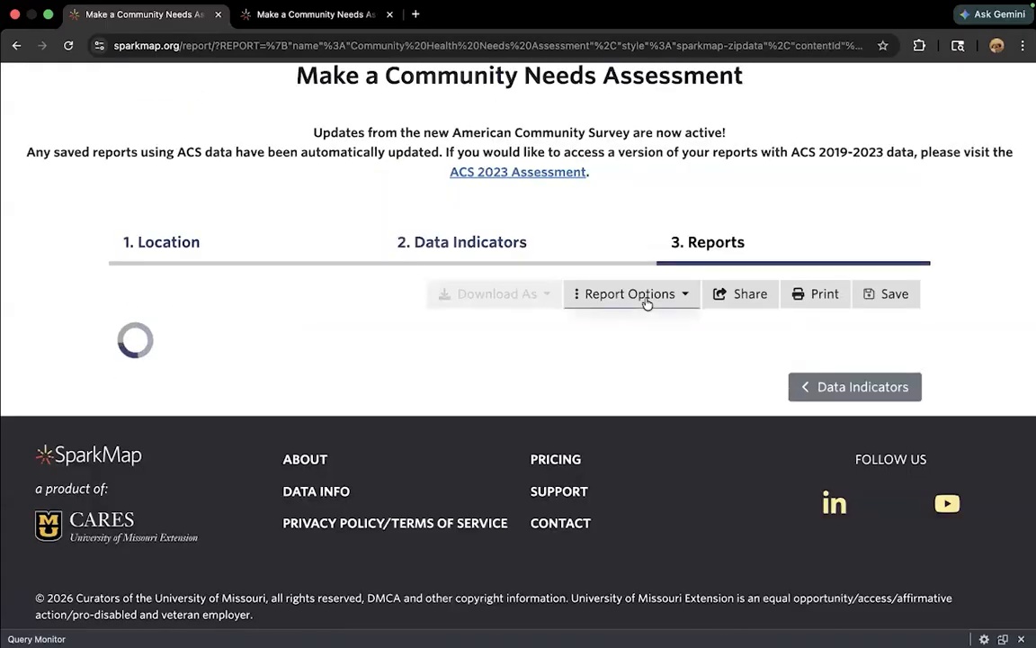
- Examine the Fort Collins report's Particulate Matter 2.5 comparison table, tract-level map and 2010 through 2020 trend table
{"action": "scroll", "coordinate": [645, 385], "scroll_direction": "down", "scroll_amount": 6}
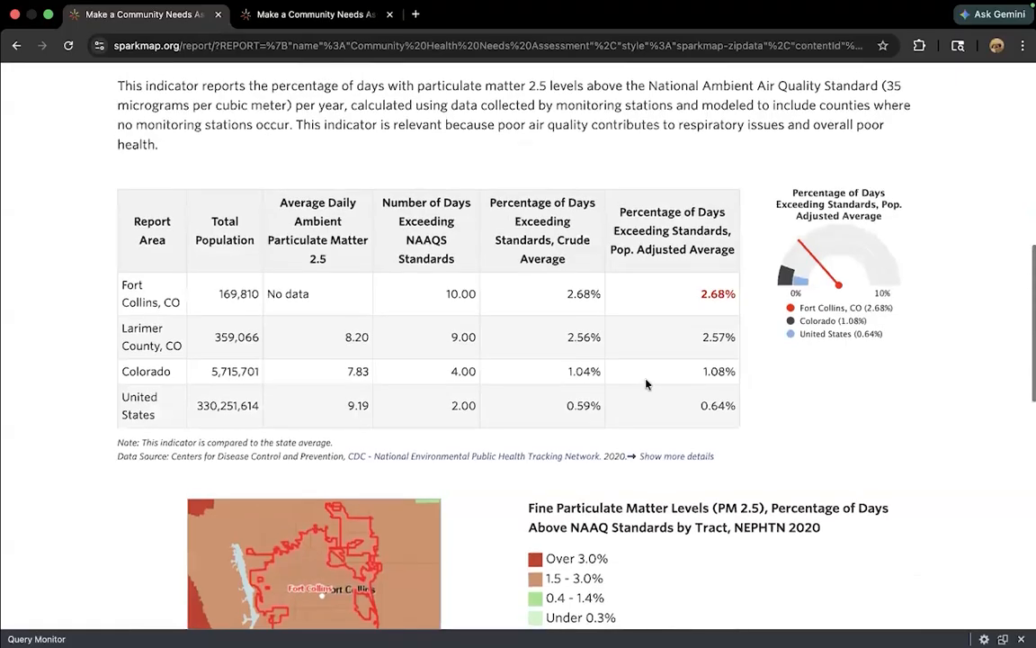
{"action": "scroll", "coordinate": [630, 382], "scroll_direction": "up", "scroll_amount": 1}
{"action": "scroll", "coordinate": [459, 380], "scroll_direction": "down", "scroll_amount": 1}
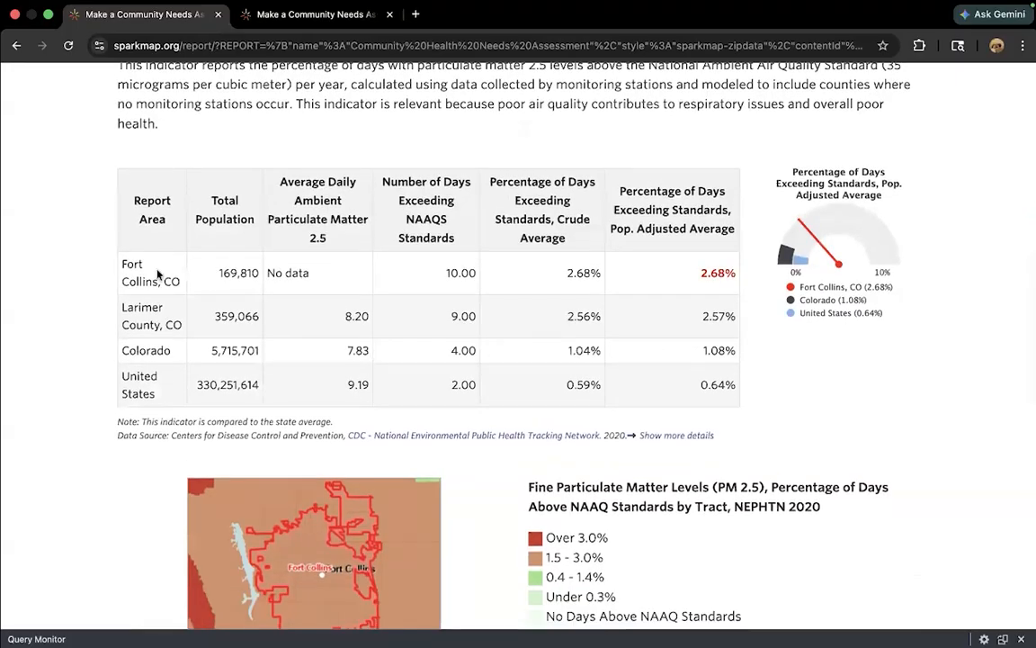
{"action": "scroll", "coordinate": [121, 261], "scroll_direction": "up", "scroll_amount": 1}
{"action": "scroll", "coordinate": [130, 266], "scroll_direction": "down", "scroll_amount": 1}
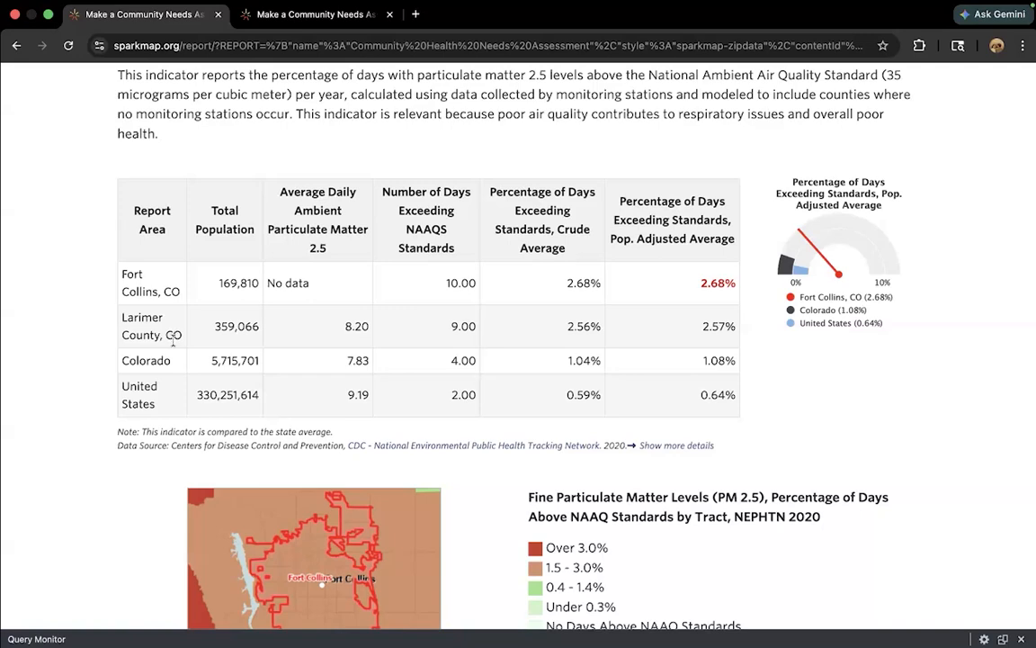
{"action": "scroll", "coordinate": [207, 369], "scroll_direction": "down", "scroll_amount": 3}
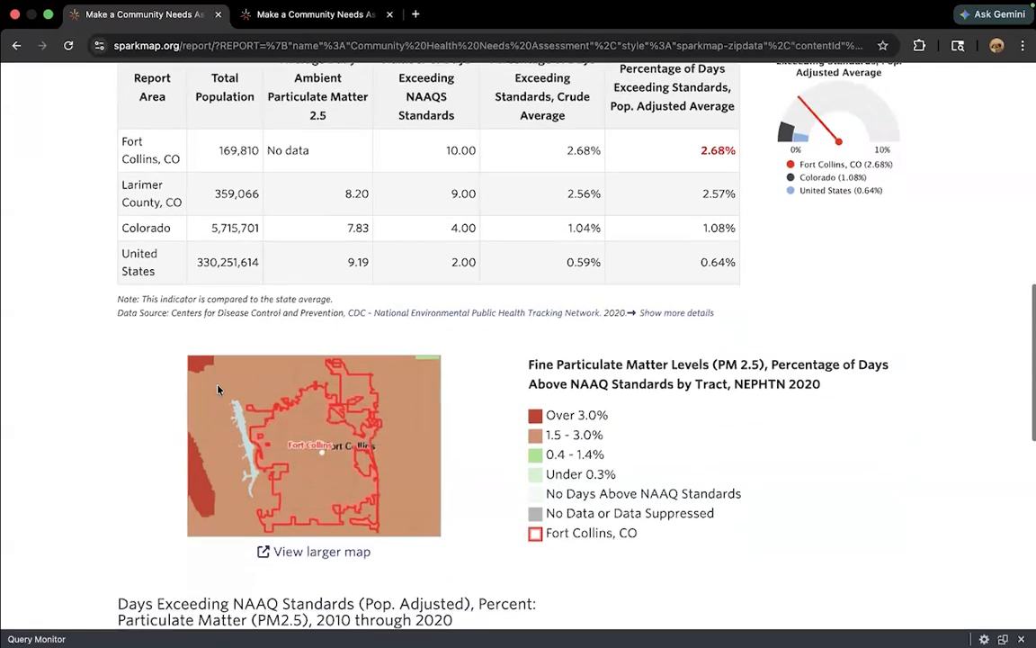
{"action": "scroll", "coordinate": [218, 389], "scroll_direction": "down", "scroll_amount": 2}
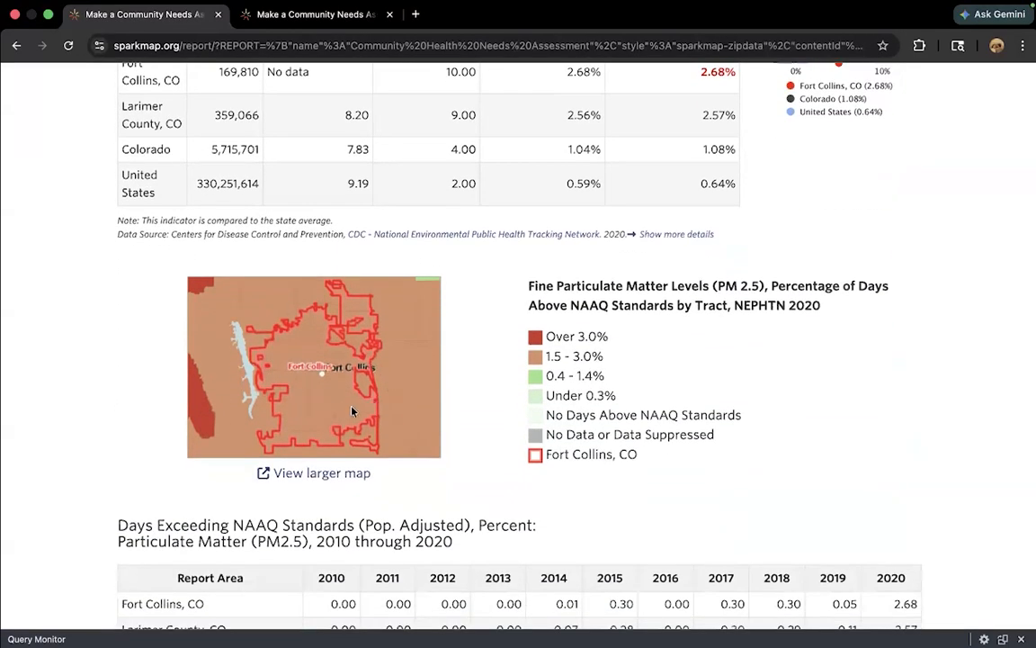
{"action": "scroll", "coordinate": [359, 352], "scroll_direction": "up", "scroll_amount": 2}
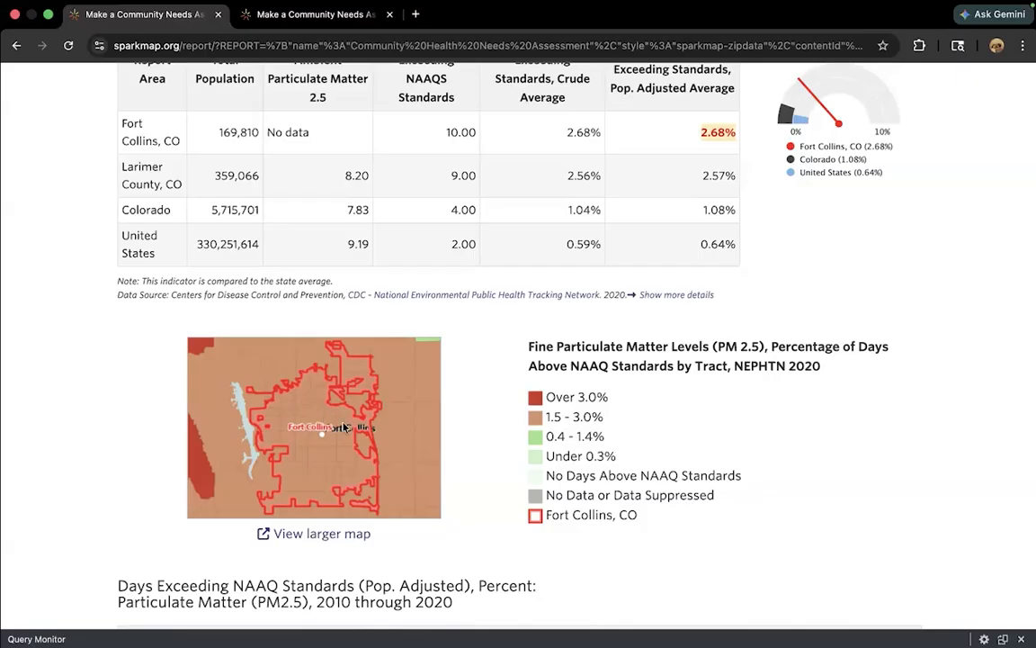
{"action": "scroll", "coordinate": [344, 427], "scroll_direction": "down", "scroll_amount": 3}
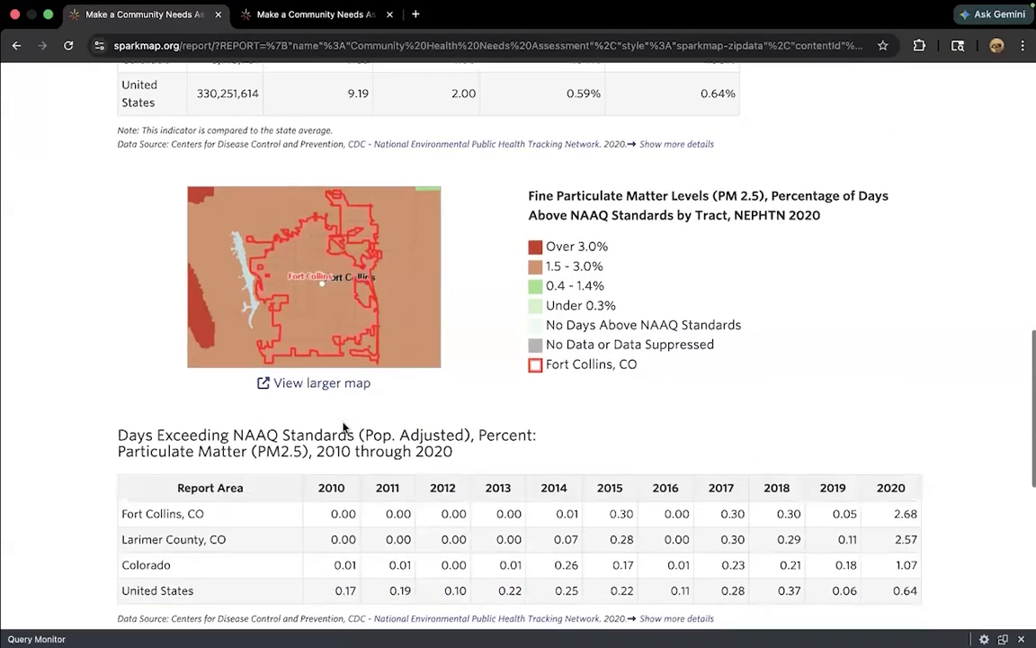
{"action": "scroll", "coordinate": [338, 387], "scroll_direction": "down", "scroll_amount": 2}
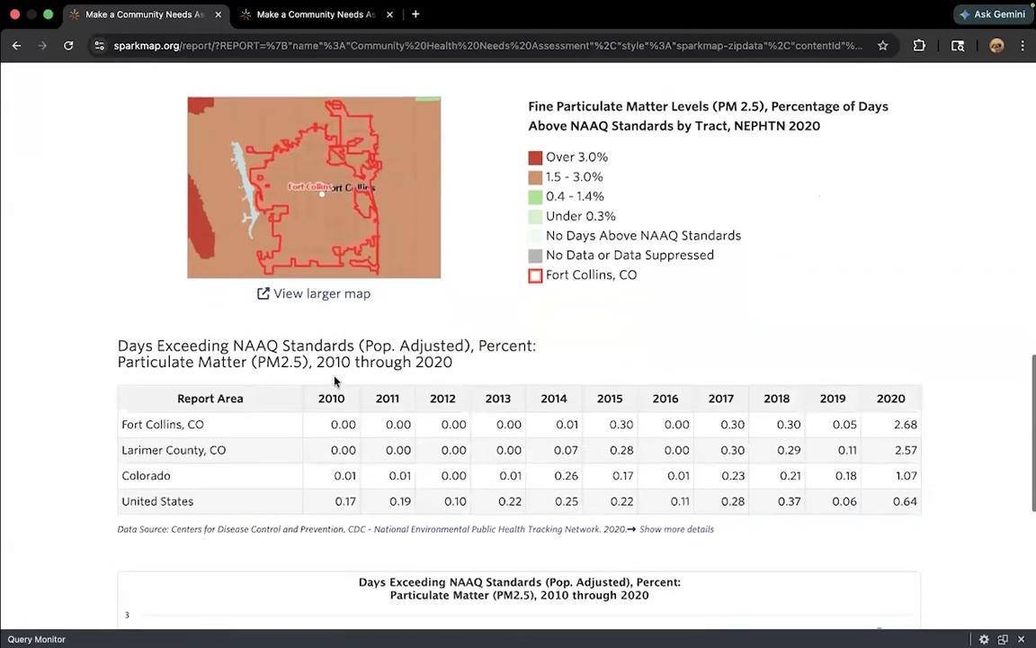
{"action": "scroll", "coordinate": [335, 381], "scroll_direction": "up", "scroll_amount": 1}
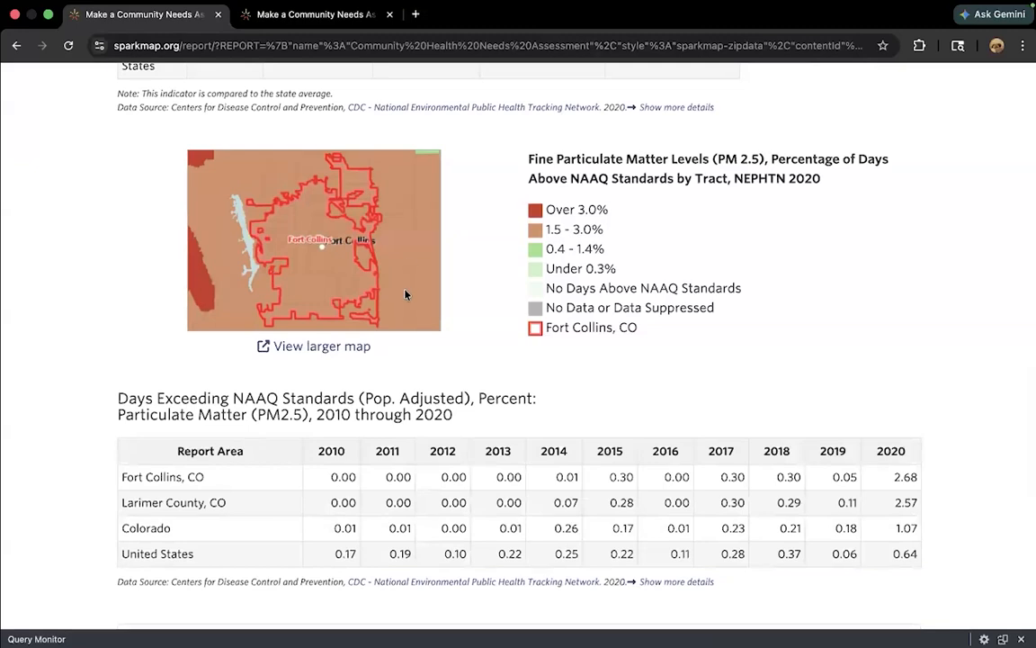
- Open the larger version of the fine particulate matter map and fit the whole Fort Collins boundary in view
{"action": "left_click", "coordinate": [313, 350]}
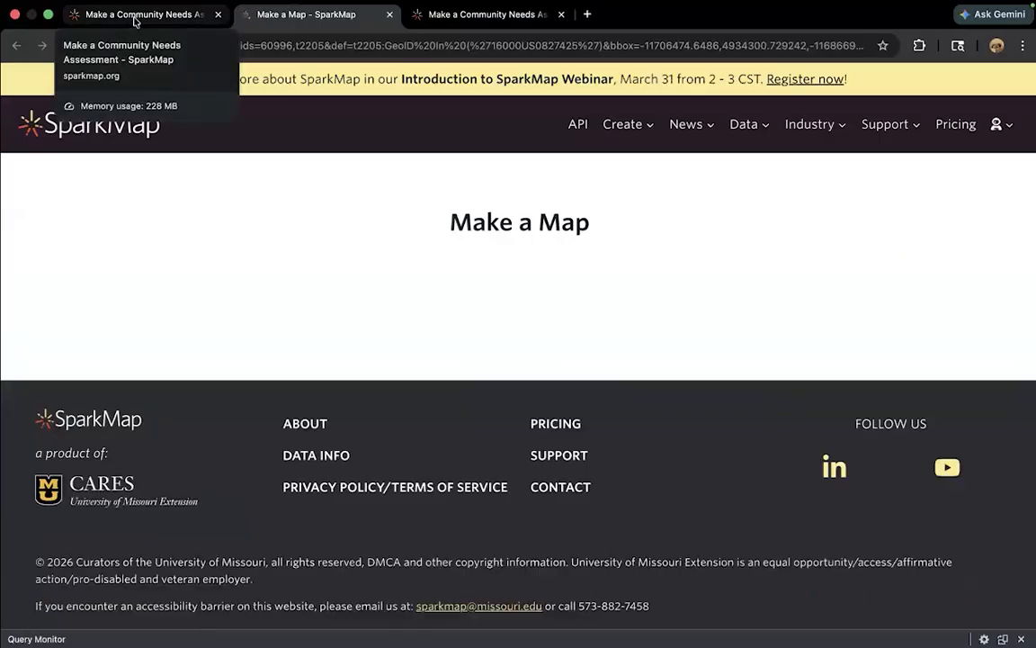
{"action": "left_click", "coordinate": [135, 20]}
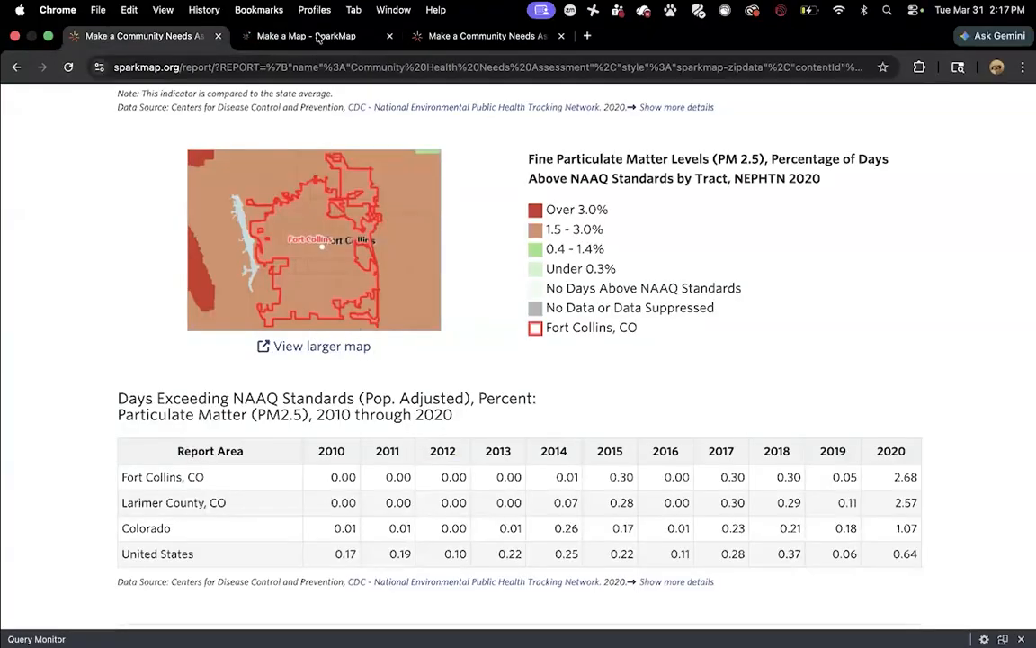
{"action": "left_click", "coordinate": [296, 17]}
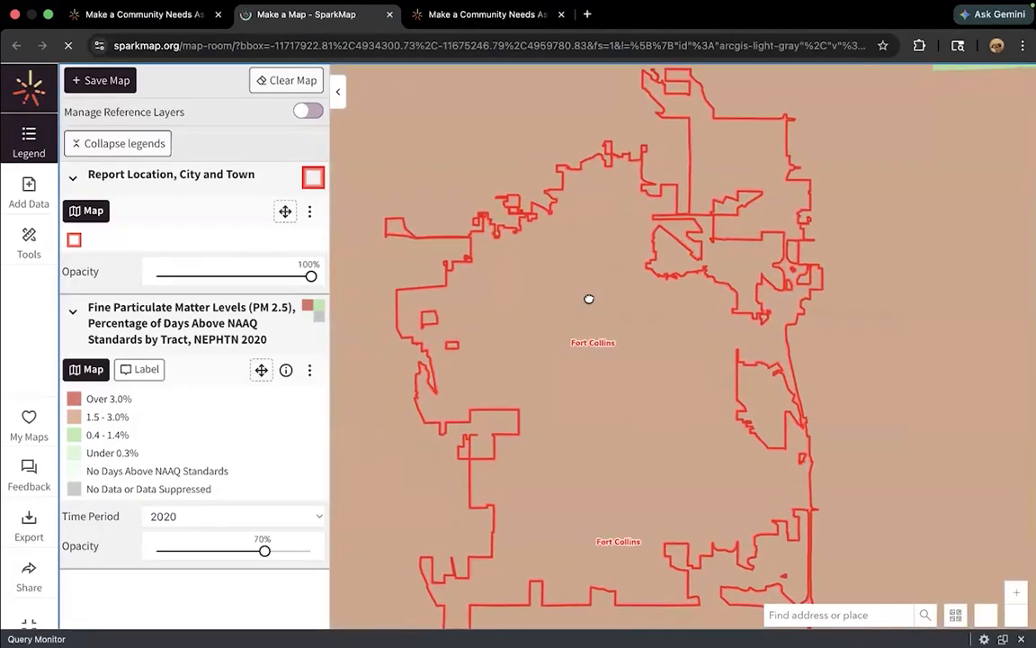
{"action": "left_click_drag", "start_coordinate": [589, 299], "coordinate": [568, 255]}
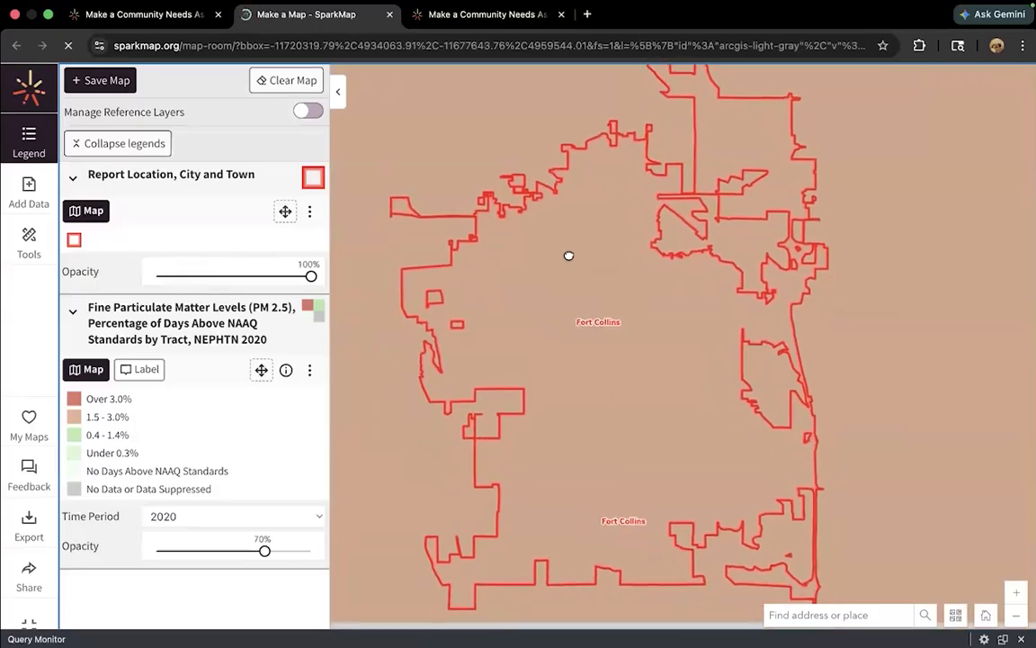
{"action": "scroll", "coordinate": [569, 256], "scroll_direction": "down", "scroll_amount": 1}
{"action": "scroll", "coordinate": [568, 256], "scroll_direction": "down", "scroll_amount": 2}
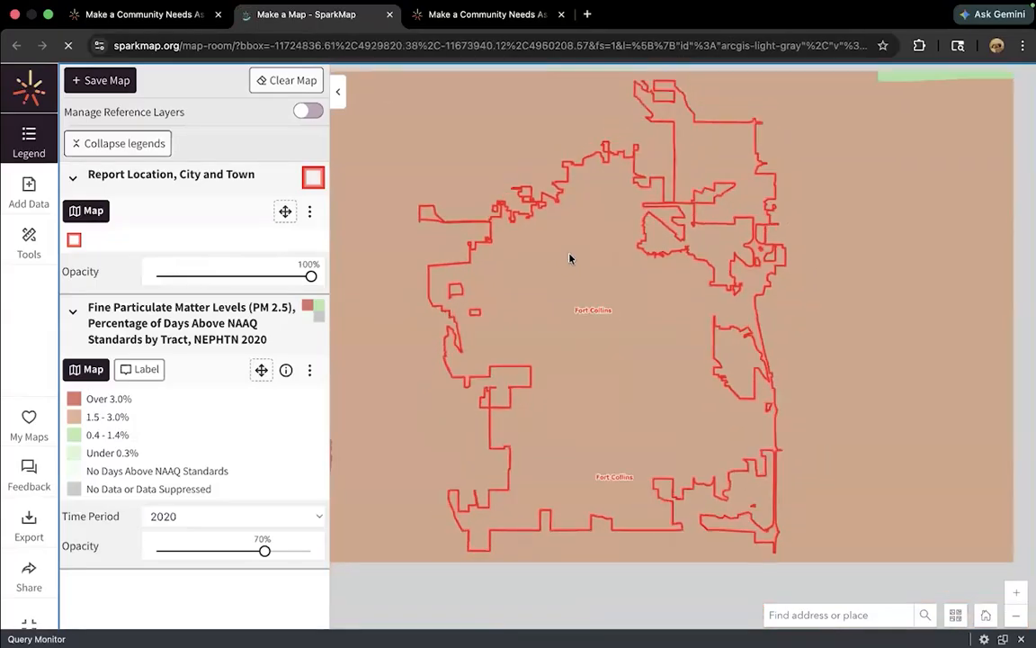
- Leave the Fort Collins map, return to the SparkMap home page and open a new map in the Map Room
{"action": "scroll", "coordinate": [571, 259], "scroll_direction": "down", "scroll_amount": 1}
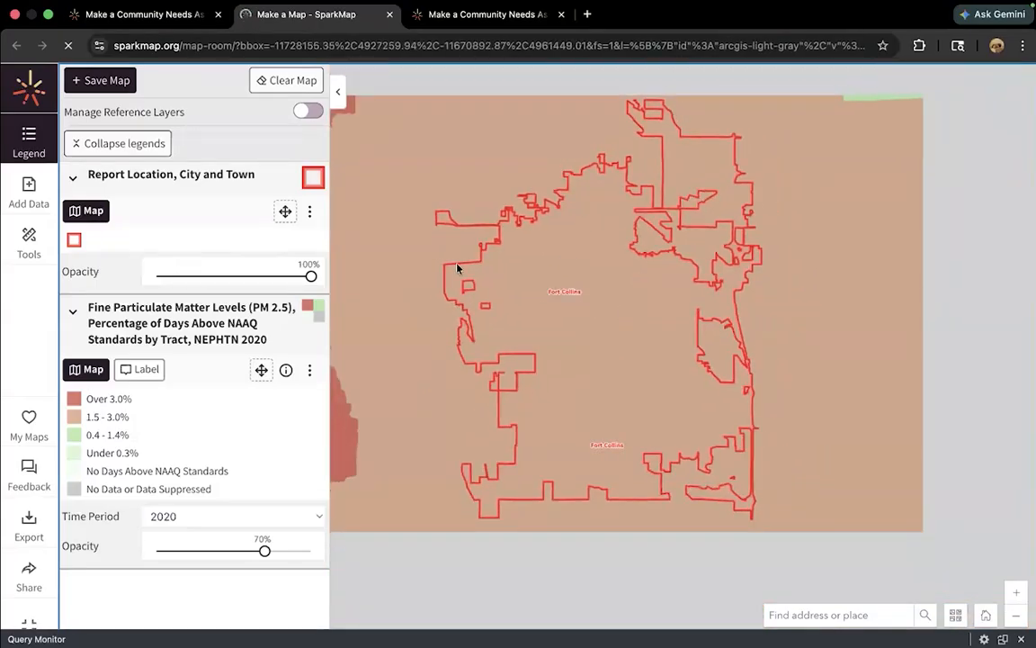
{"action": "scroll", "coordinate": [569, 289], "scroll_direction": "down", "scroll_amount": 1}
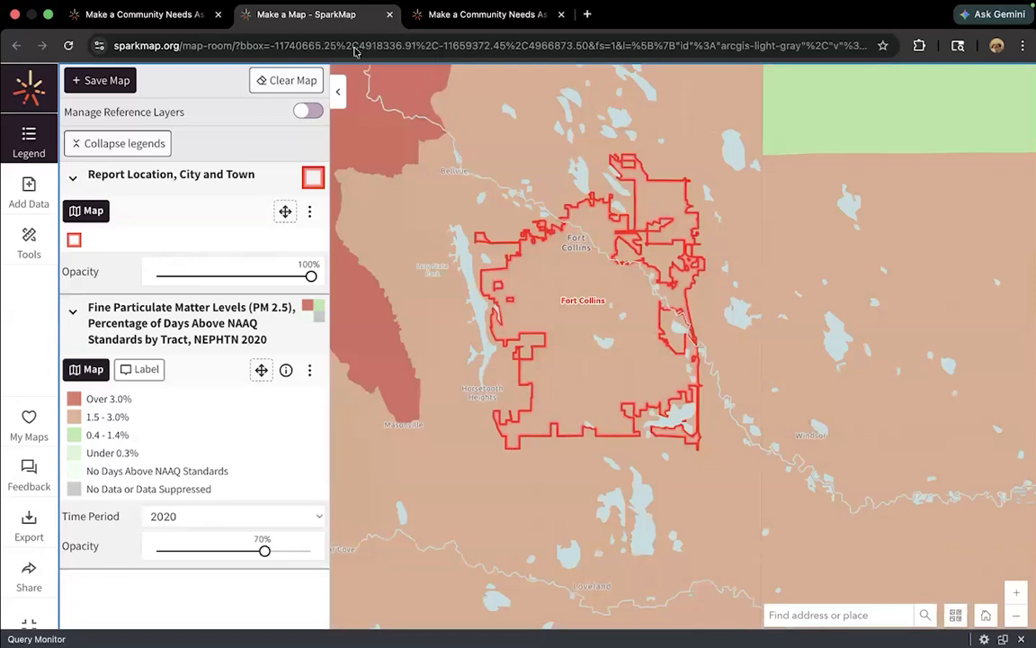
{"action": "left_click", "coordinate": [26, 84]}
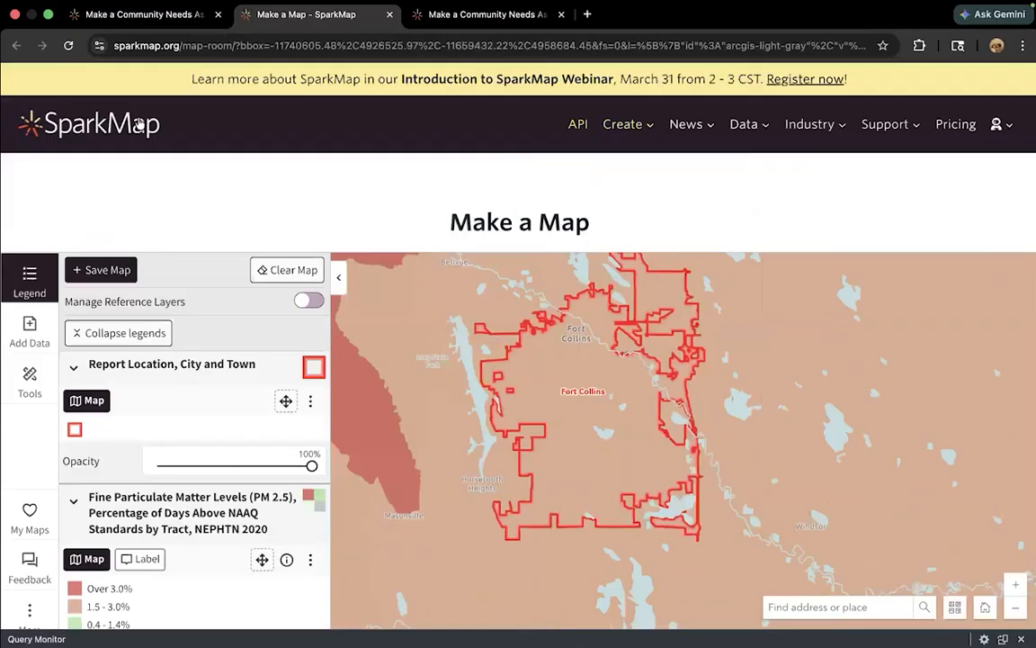
{"action": "left_click", "coordinate": [139, 126]}
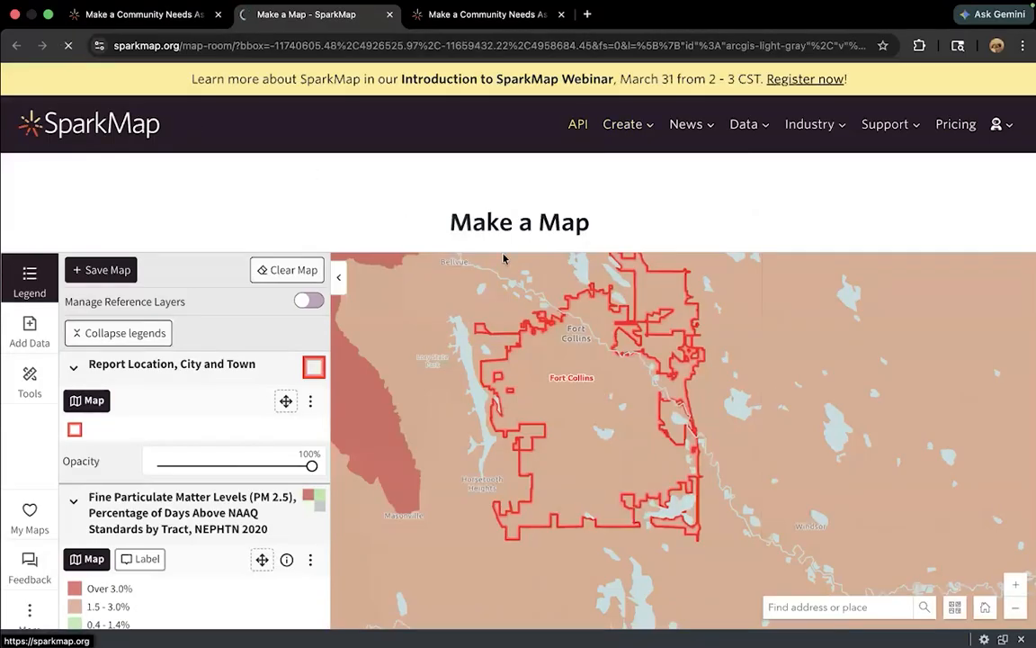
{"action": "mouse_move", "coordinate": [631, 128]}
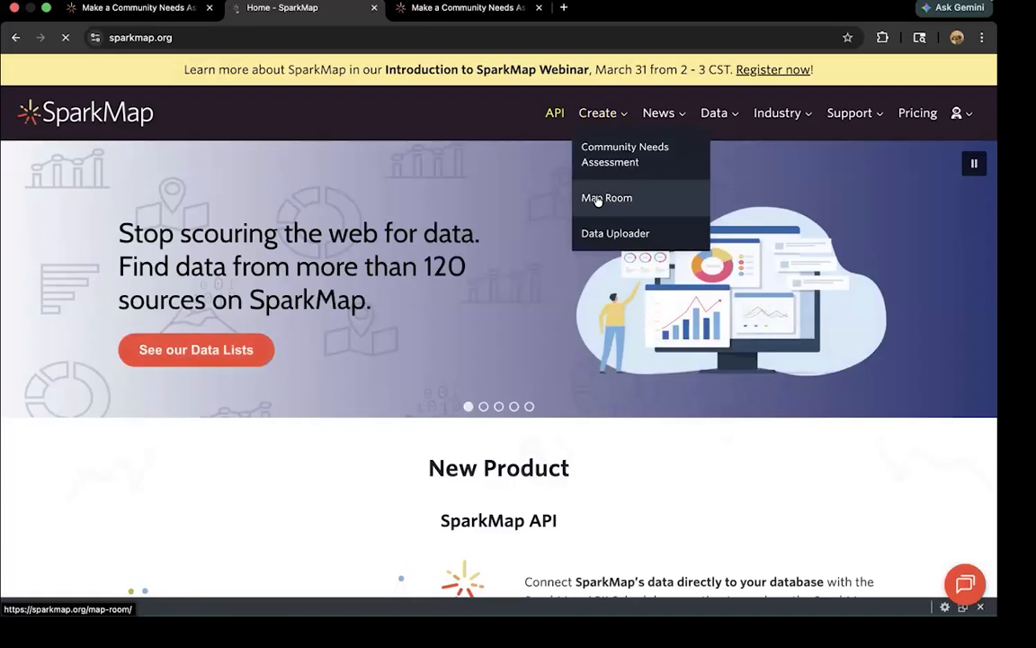
{"action": "left_click", "coordinate": [612, 201]}
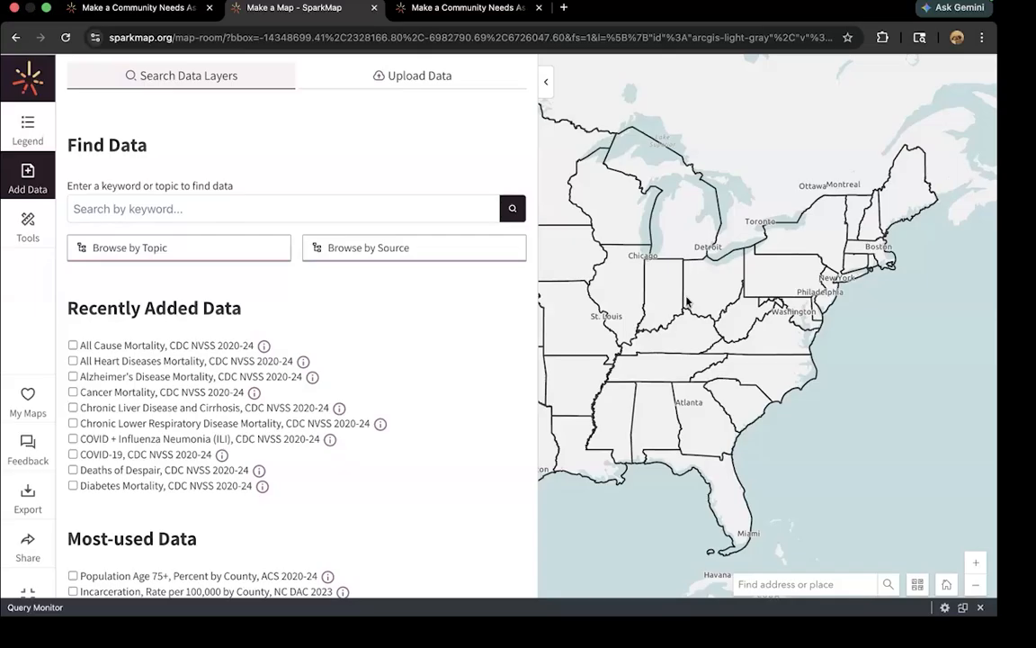
- Locate Larimer County, CO, USA on the map and widen the view to include Cheyenne and Denver
{"action": "scroll", "coordinate": [242, 396], "scroll_direction": "down", "scroll_amount": 1}
{"action": "scroll", "coordinate": [241, 395], "scroll_direction": "up", "scroll_amount": 1}
{"action": "scroll", "coordinate": [234, 364], "scroll_direction": "down", "scroll_amount": 2}
{"action": "scroll", "coordinate": [234, 363], "scroll_direction": "up", "scroll_amount": 1}
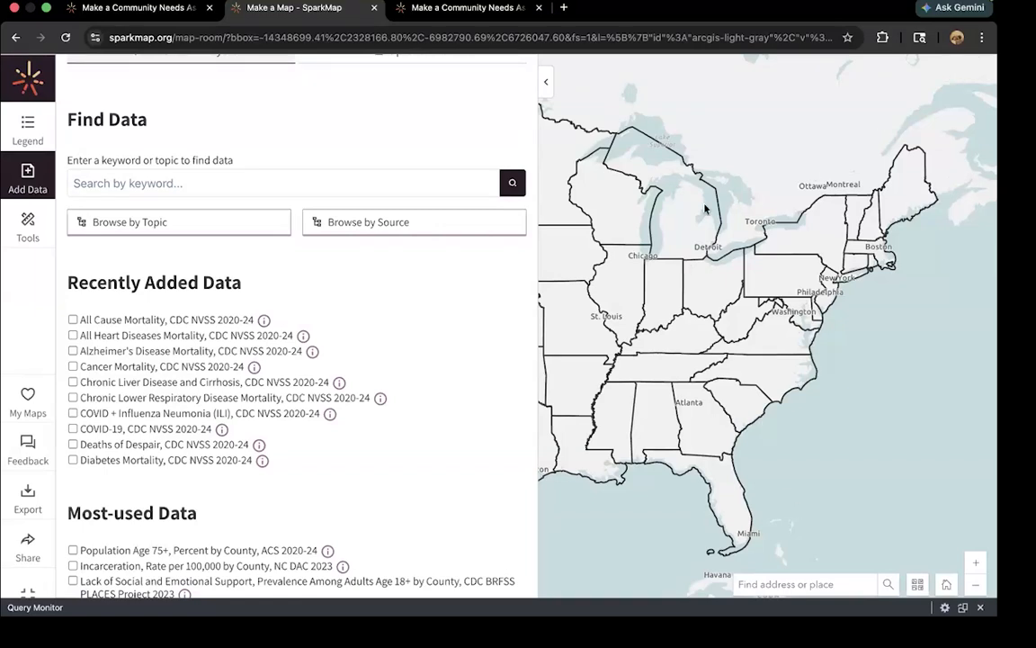
{"action": "left_click", "coordinate": [825, 585]}
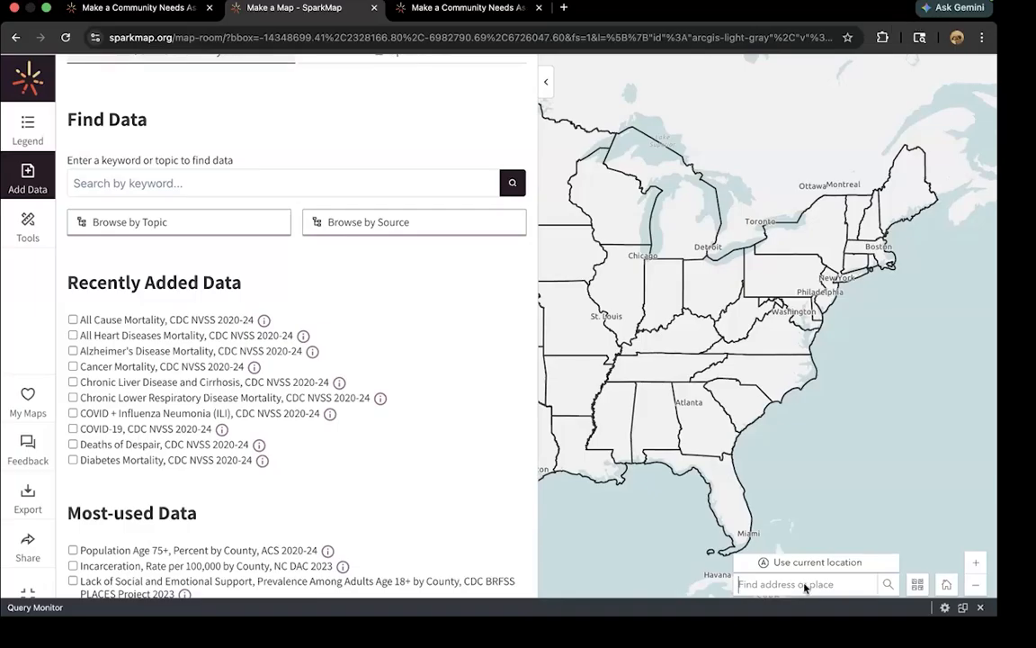
{"action": "type", "text": "Larimer County, CO, USA"}
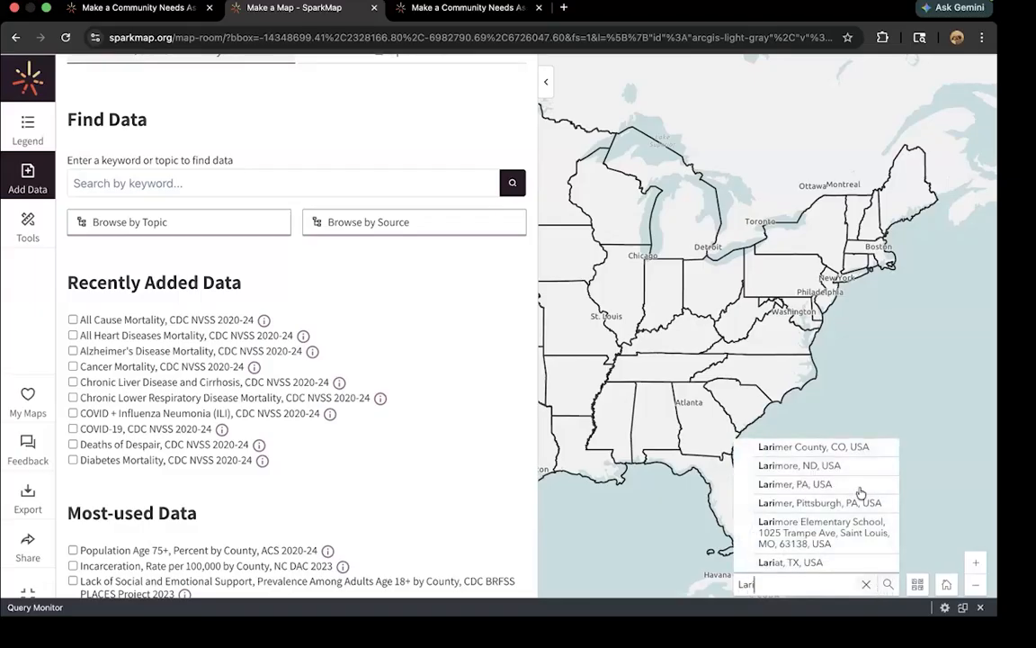
{"action": "left_click", "coordinate": [838, 448]}
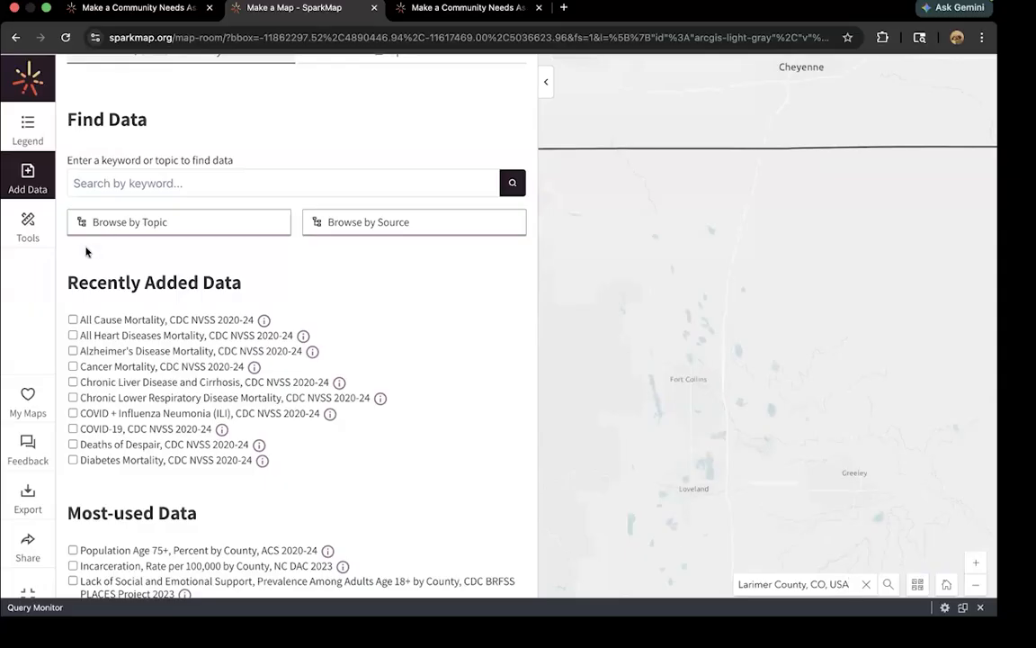
{"action": "left_click", "coordinate": [976, 584]}
{"action": "left_click", "coordinate": [976, 567]}
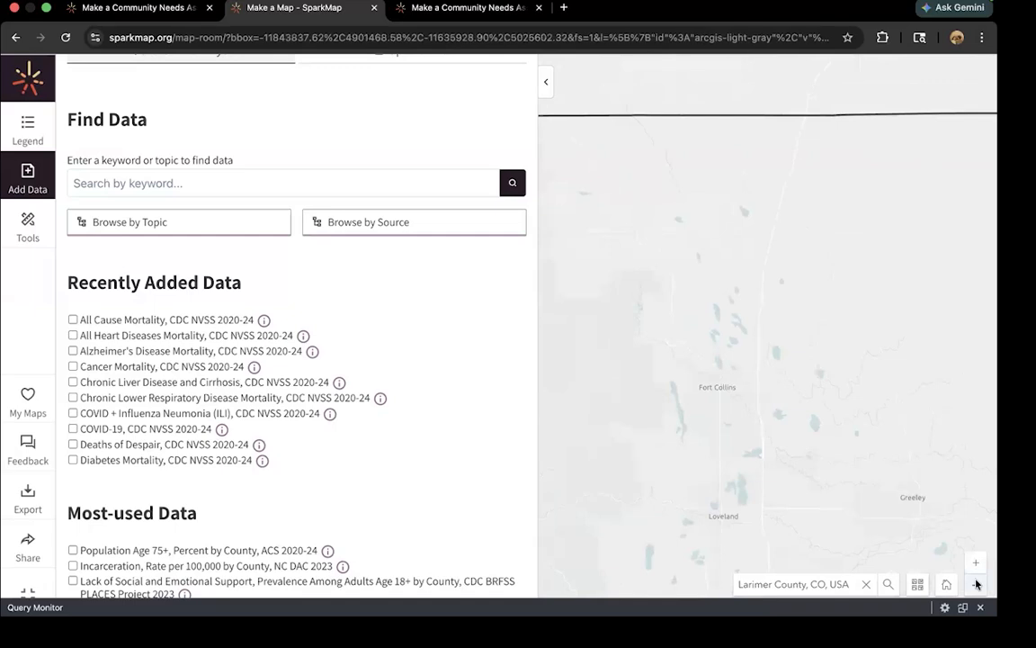
{"action": "left_click", "coordinate": [976, 584]}
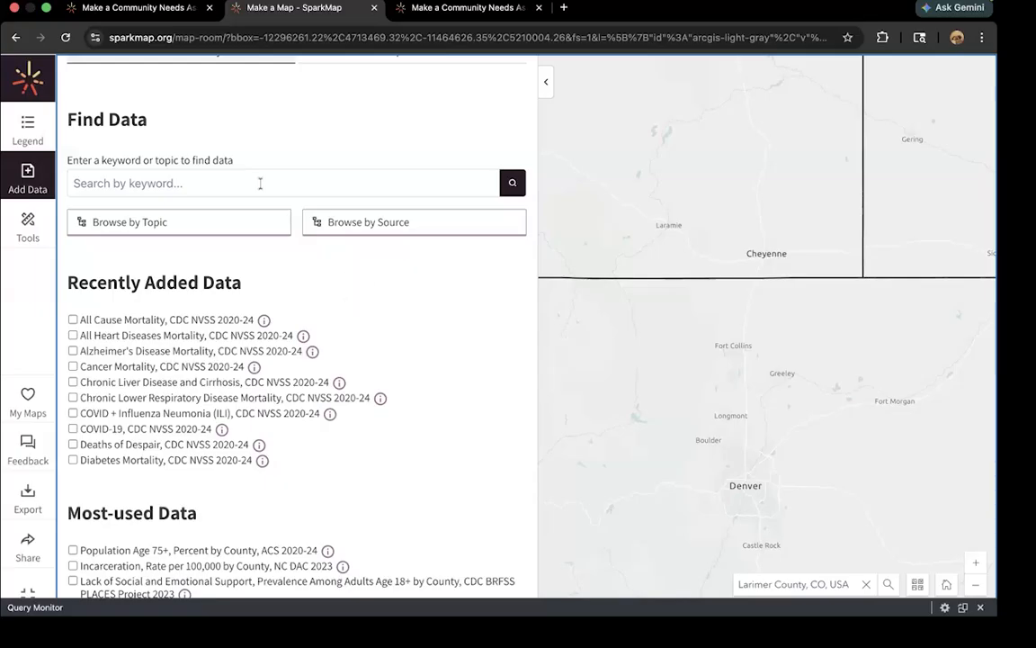
- Search the data layers for "particulate matter" and add Fine Particulate Matter Levels (PM 2.5) by Tract, NEPHTN 2020 to the map
{"action": "left_click", "coordinate": [213, 185]}
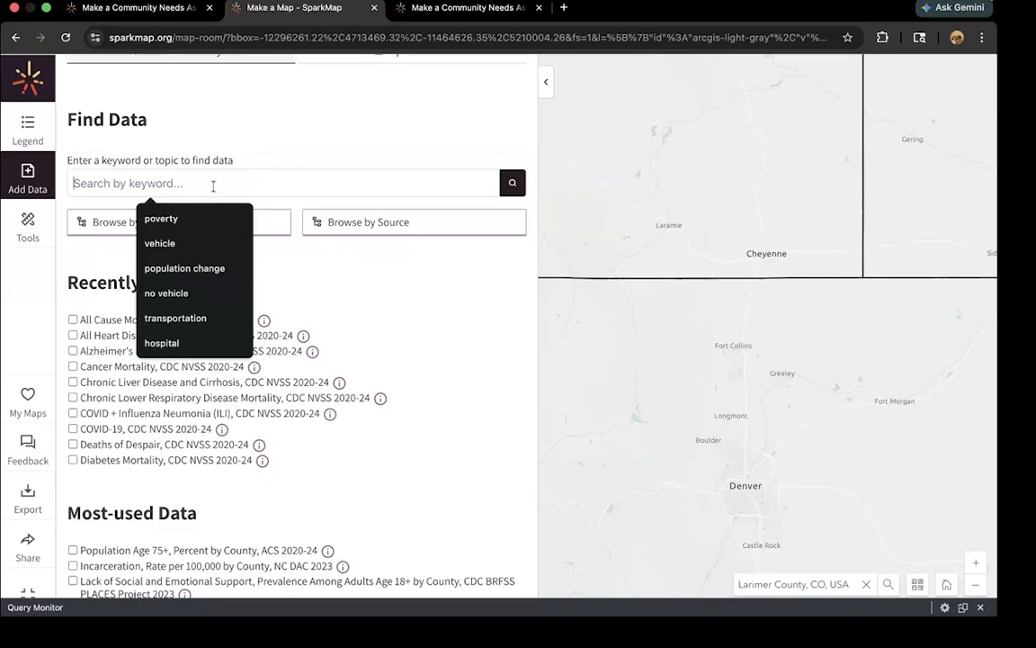
{"action": "type", "text": "par"}
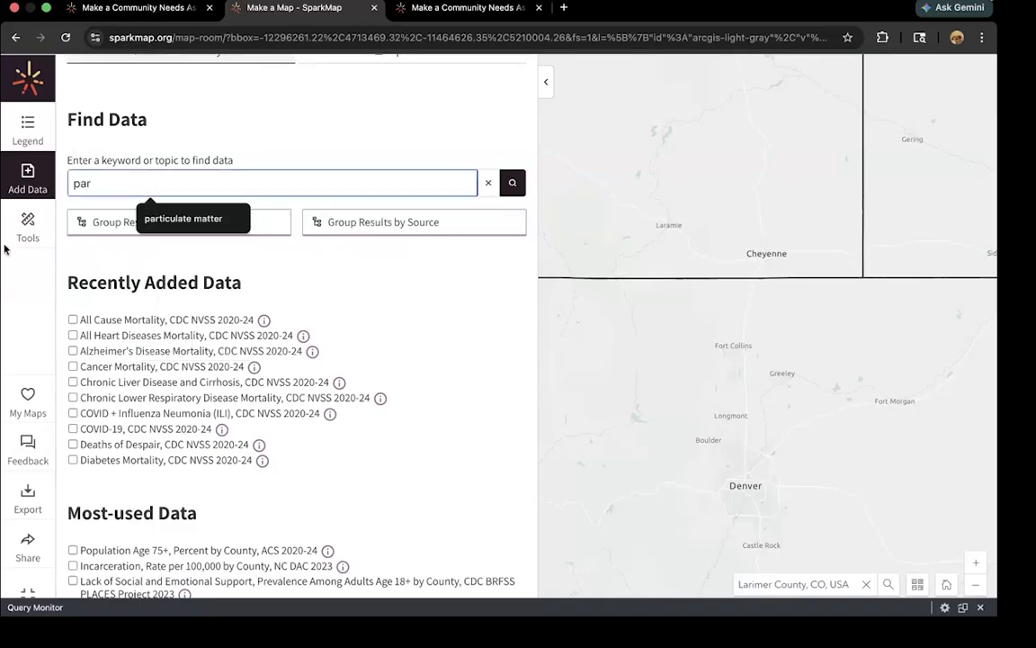
{"action": "left_click", "coordinate": [173, 200]}
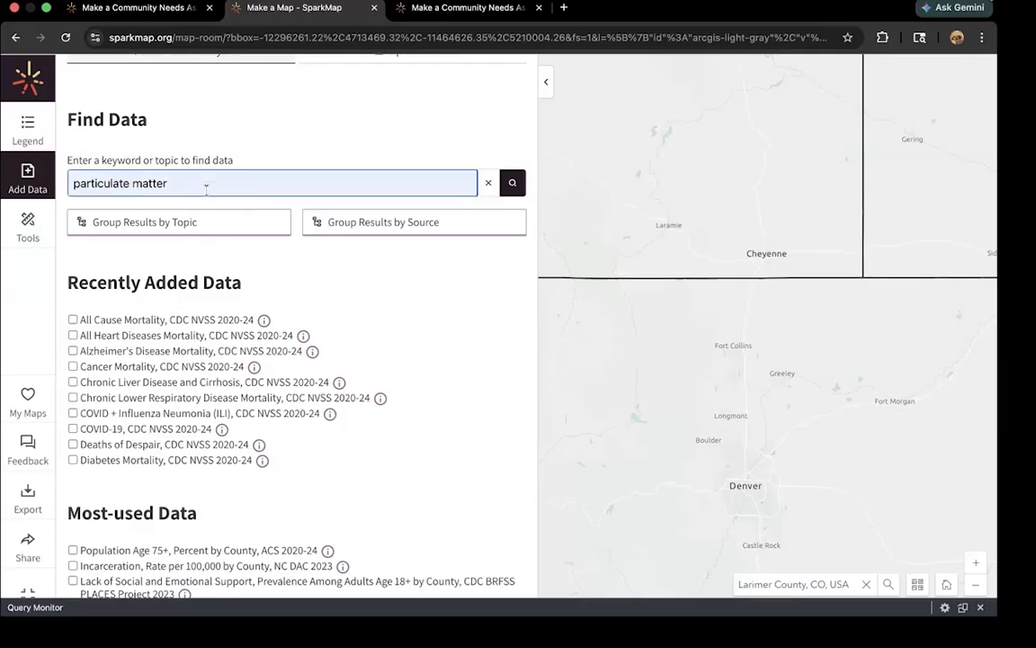
{"action": "left_click", "coordinate": [512, 184]}
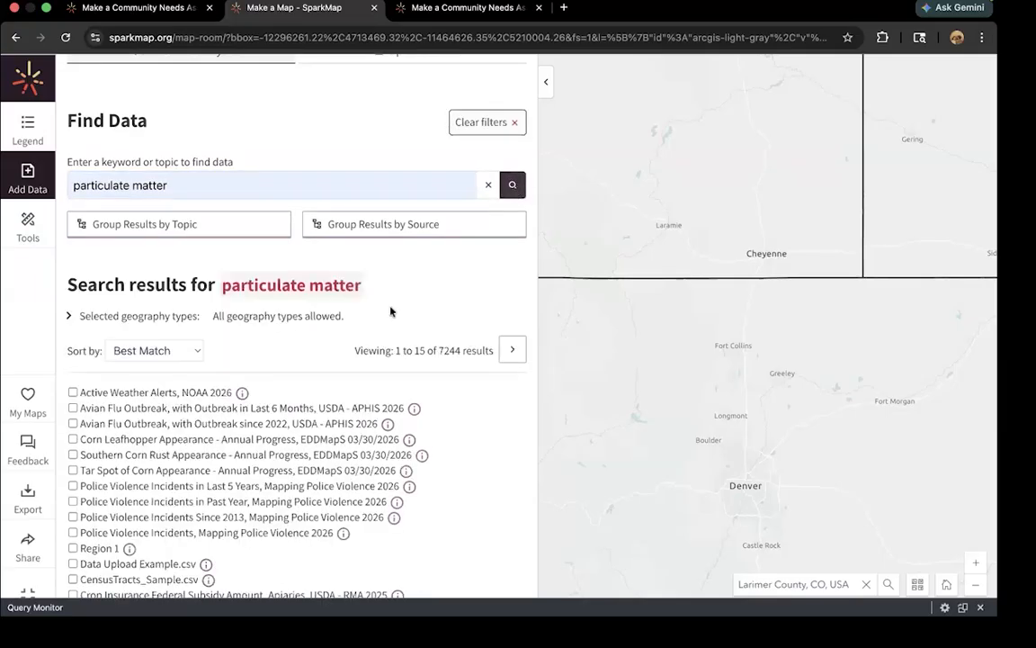
{"action": "scroll", "coordinate": [391, 311], "scroll_direction": "down", "scroll_amount": 1}
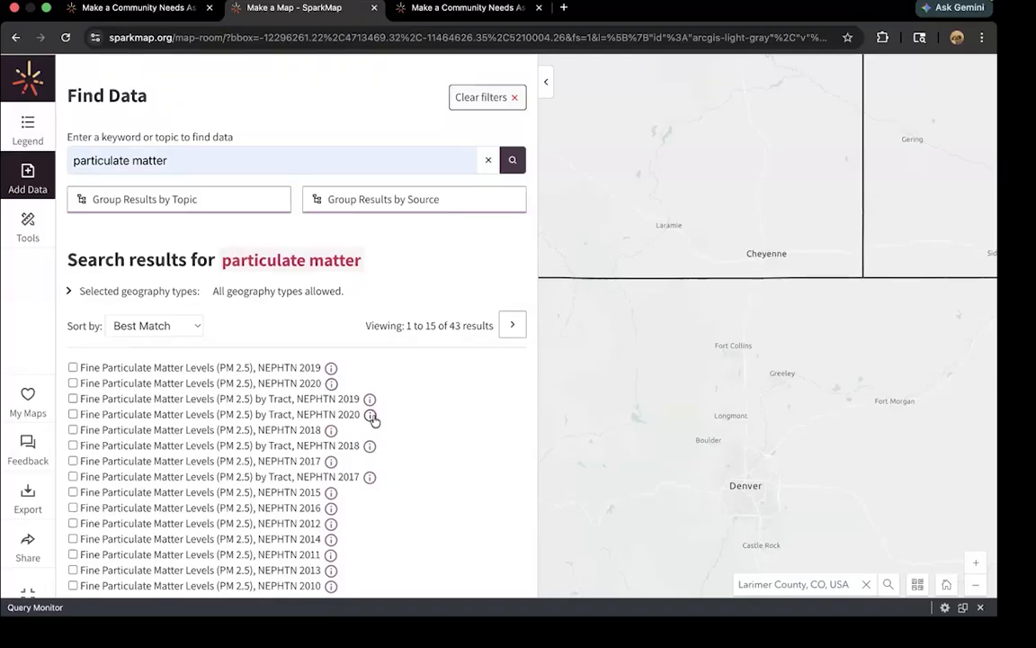
{"action": "left_click", "coordinate": [73, 416]}
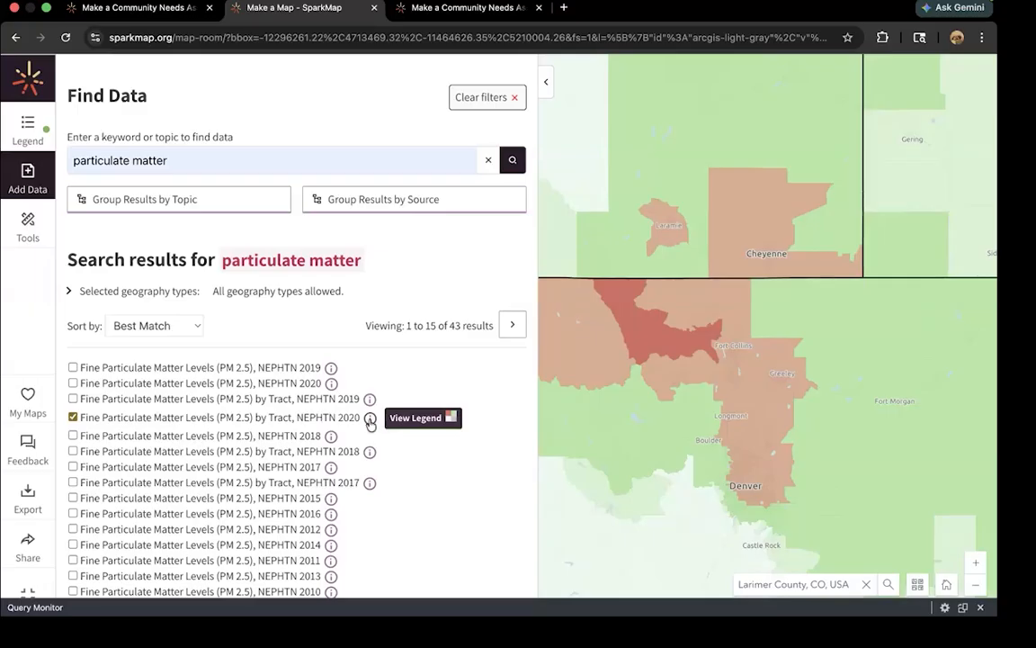
- Read the PM 2.5 by Tract 2020 layer's description, release date, geographic unit and data source details, and close them
{"action": "left_click", "coordinate": [369, 420]}
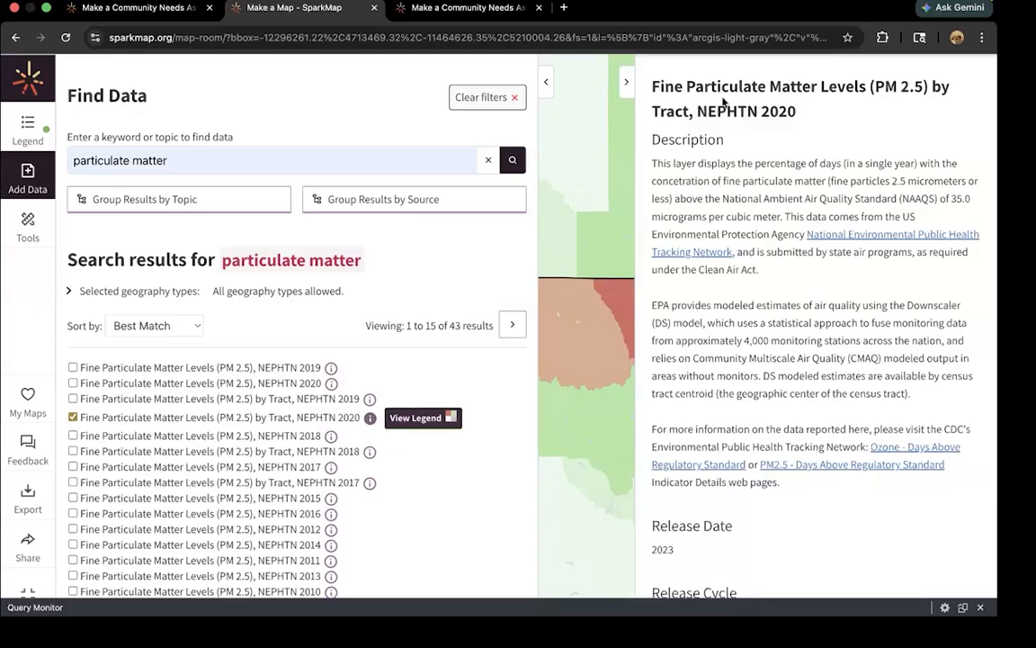
{"action": "scroll", "coordinate": [753, 186], "scroll_direction": "down", "scroll_amount": 2}
{"action": "scroll", "coordinate": [753, 185], "scroll_direction": "down", "scroll_amount": 5}
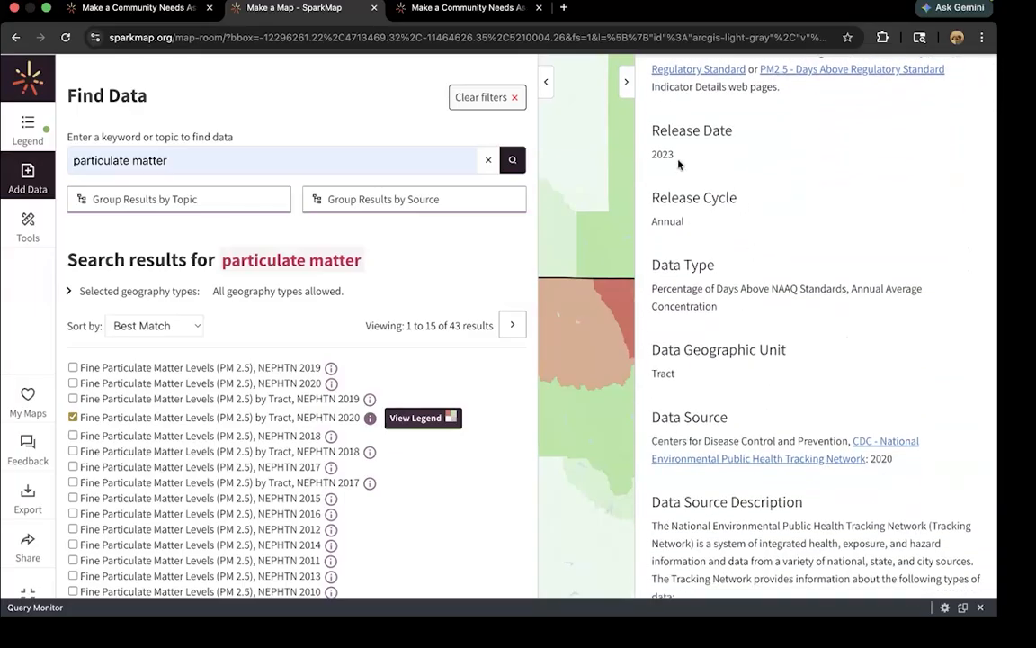
{"action": "scroll", "coordinate": [718, 288], "scroll_direction": "down", "scroll_amount": 3}
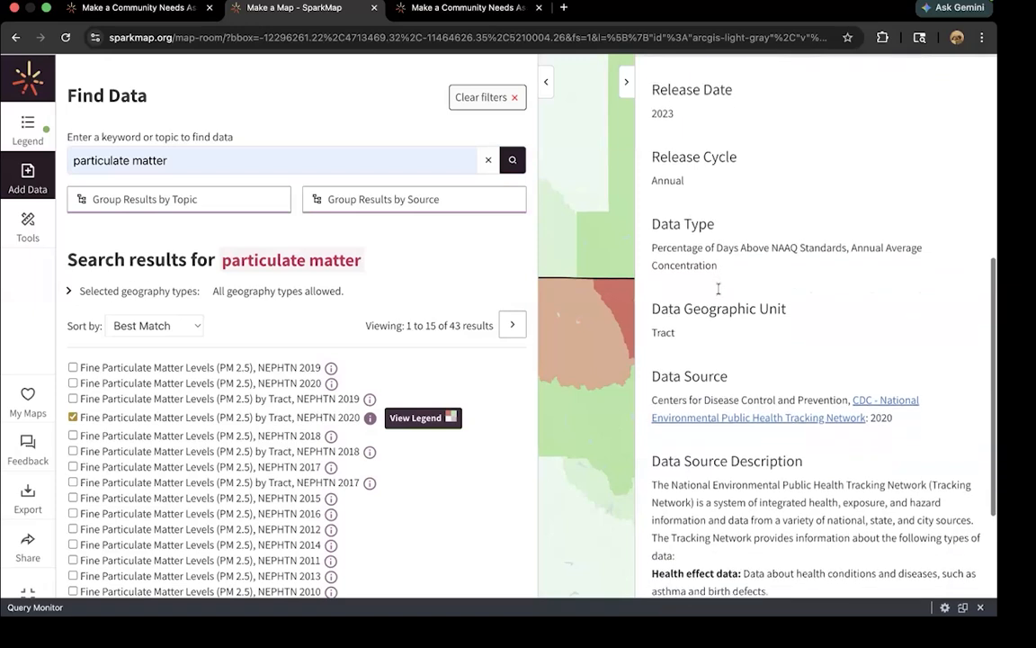
{"action": "scroll", "coordinate": [720, 295], "scroll_direction": "down", "scroll_amount": 2}
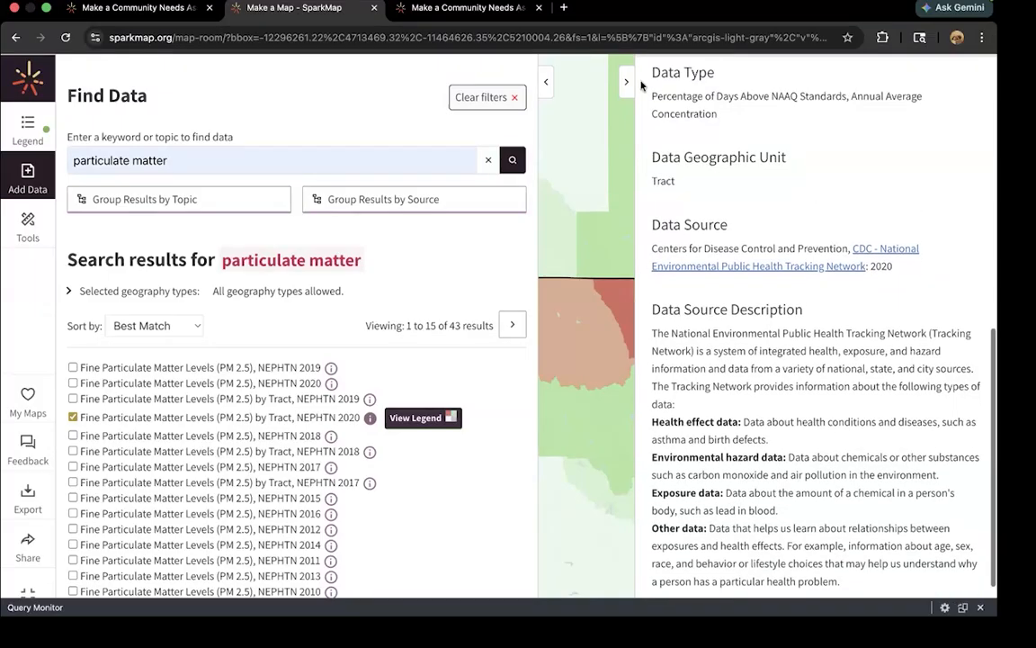
{"action": "left_click", "coordinate": [571, 79]}
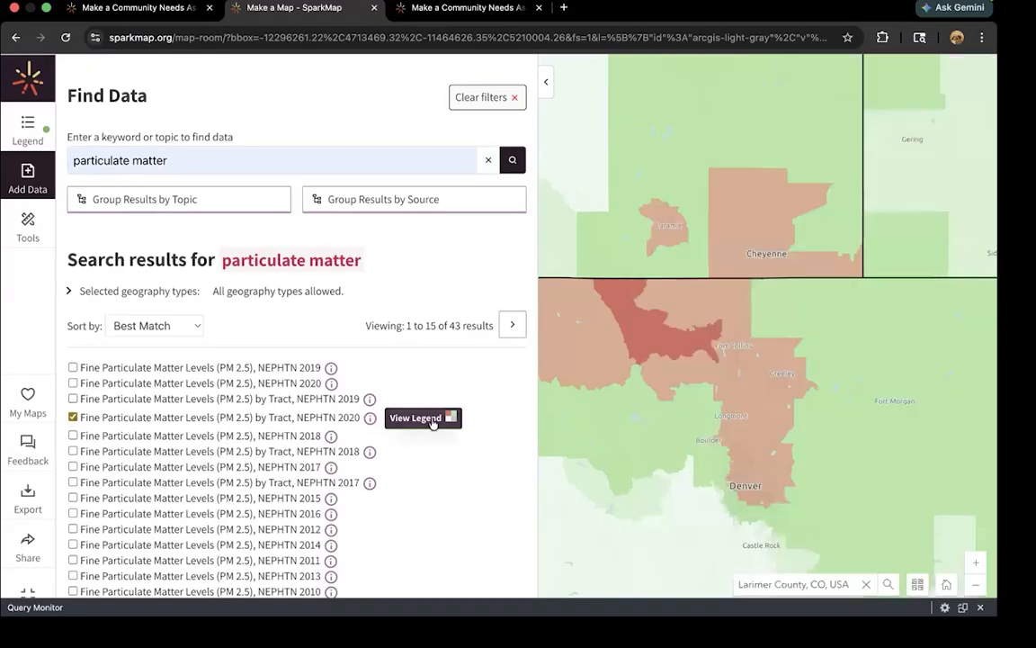
- View the legend of the PM 2.5 by Tract 2020 layer and return to the data search results
{"action": "left_click", "coordinate": [433, 420]}
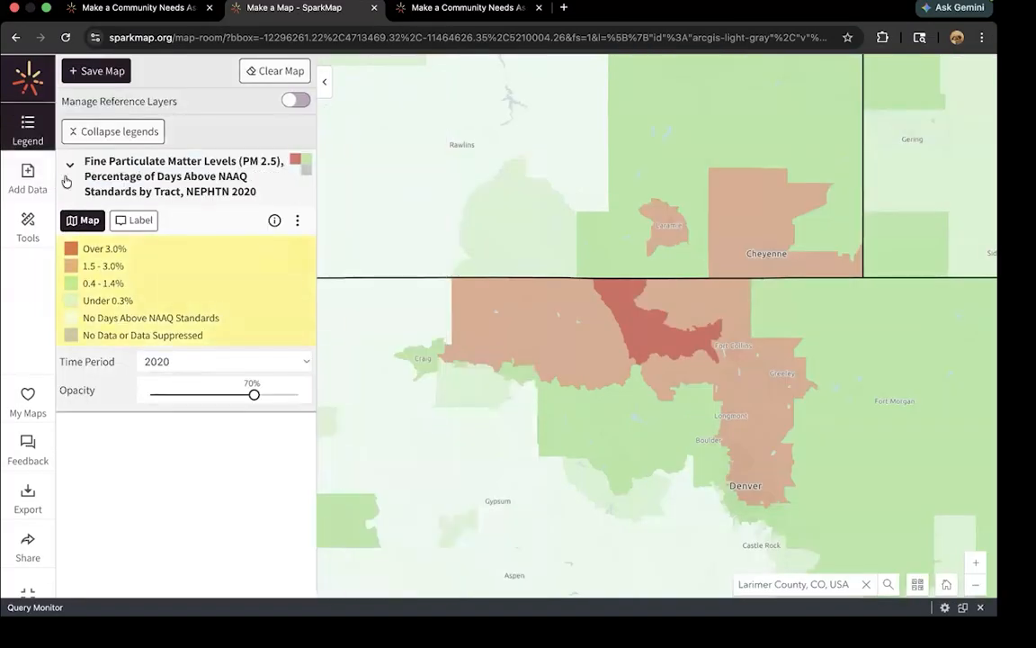
{"action": "left_click", "coordinate": [28, 178]}
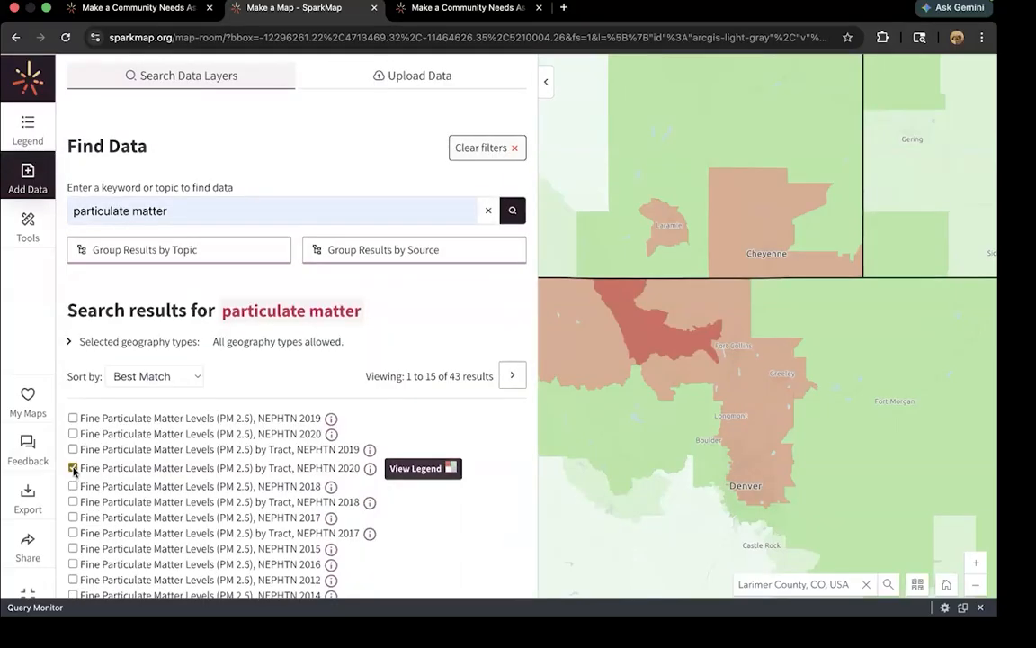
{"action": "left_click", "coordinate": [421, 467]}
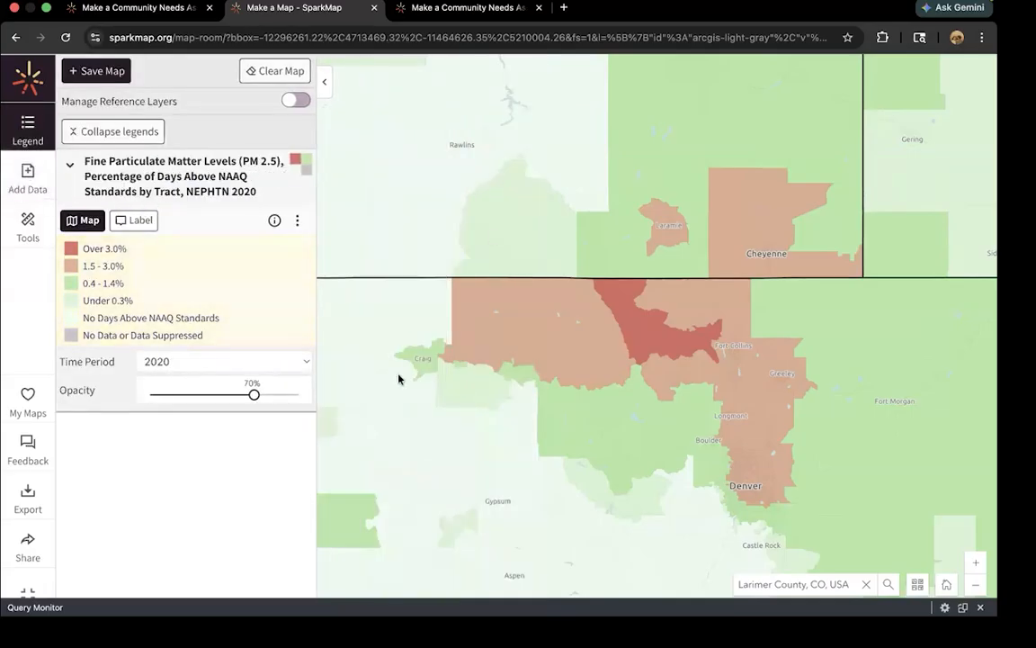
{"action": "left_click", "coordinate": [27, 178]}
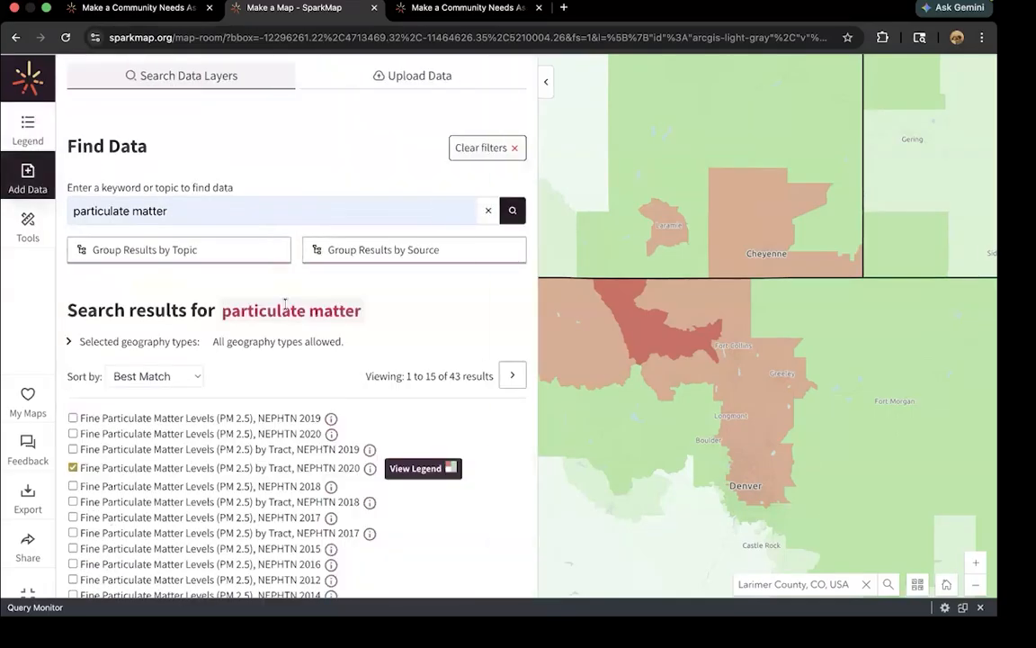
- Clear the keyword search and browse the data by topic to review the All Students layers under Education, Attainment
{"action": "left_click", "coordinate": [488, 212]}
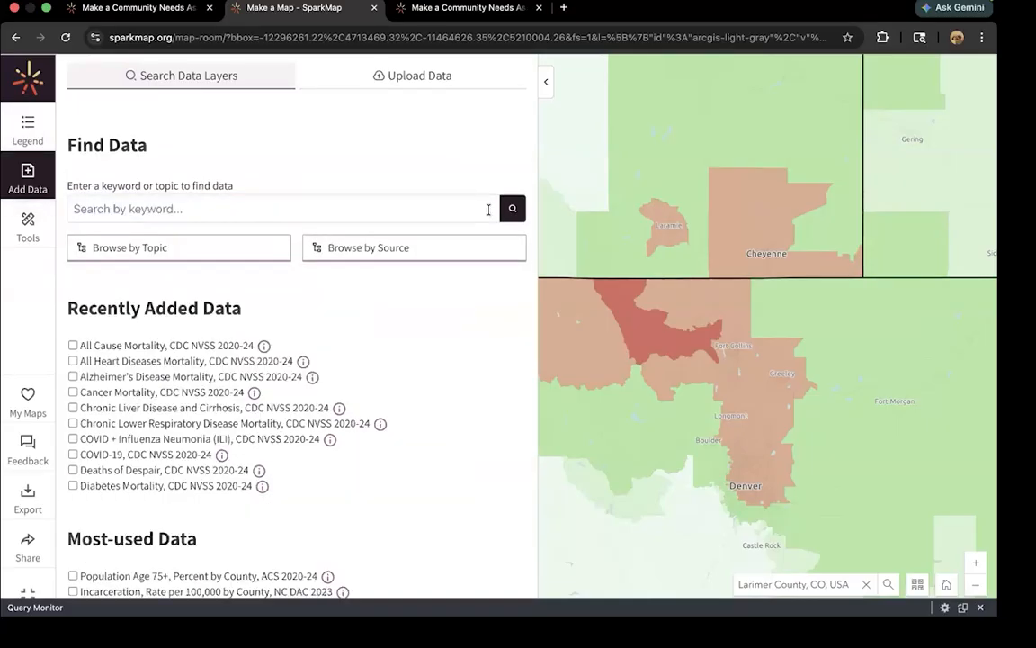
{"action": "left_click", "coordinate": [200, 251]}
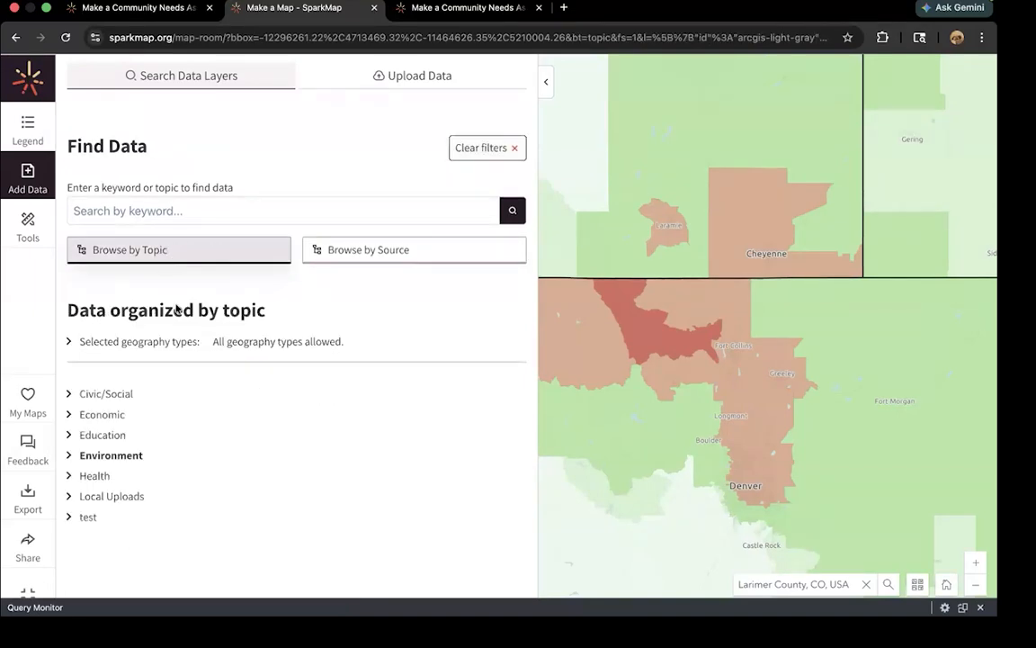
{"action": "left_click", "coordinate": [108, 438]}
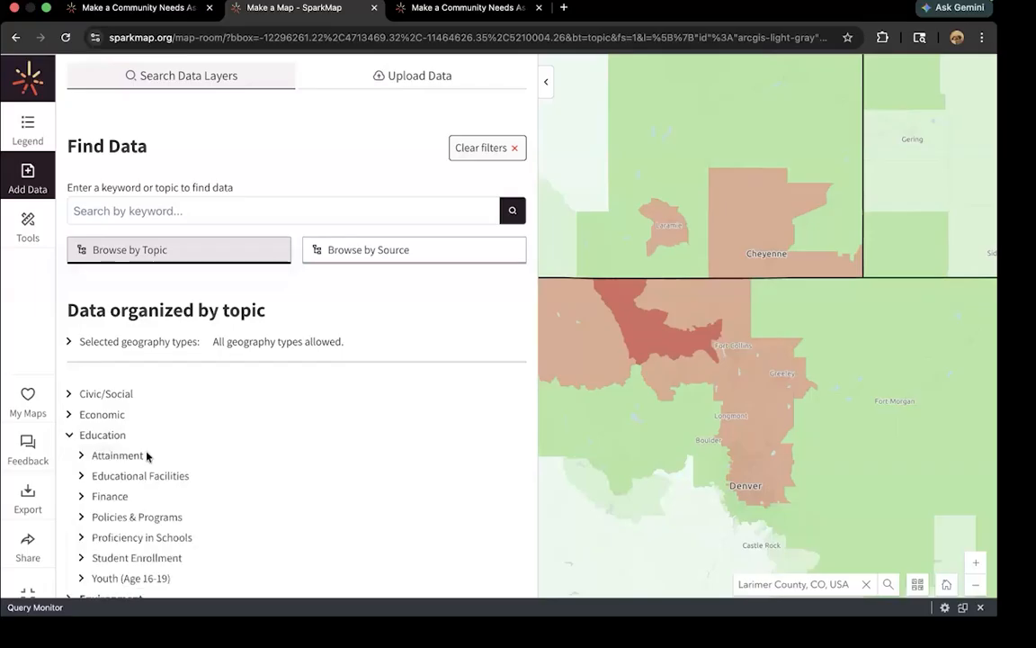
{"action": "left_click", "coordinate": [121, 456]}
{"action": "scroll", "coordinate": [187, 461], "scroll_direction": "down", "scroll_amount": 2}
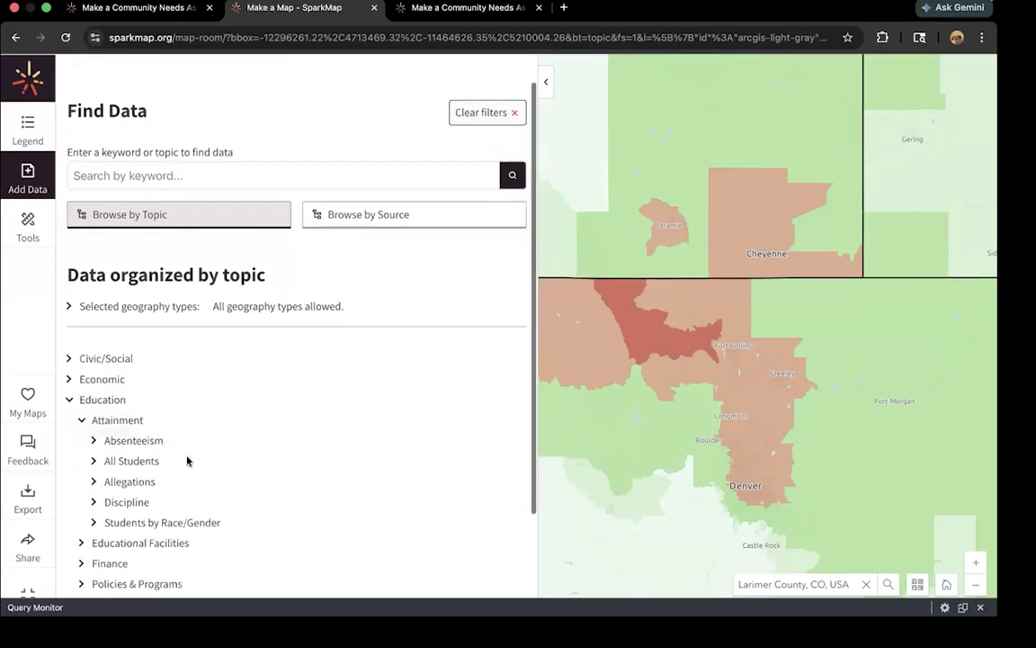
{"action": "left_click", "coordinate": [135, 424]}
{"action": "scroll", "coordinate": [246, 424], "scroll_direction": "down", "scroll_amount": 1}
{"action": "scroll", "coordinate": [245, 425], "scroll_direction": "down", "scroll_amount": 10}
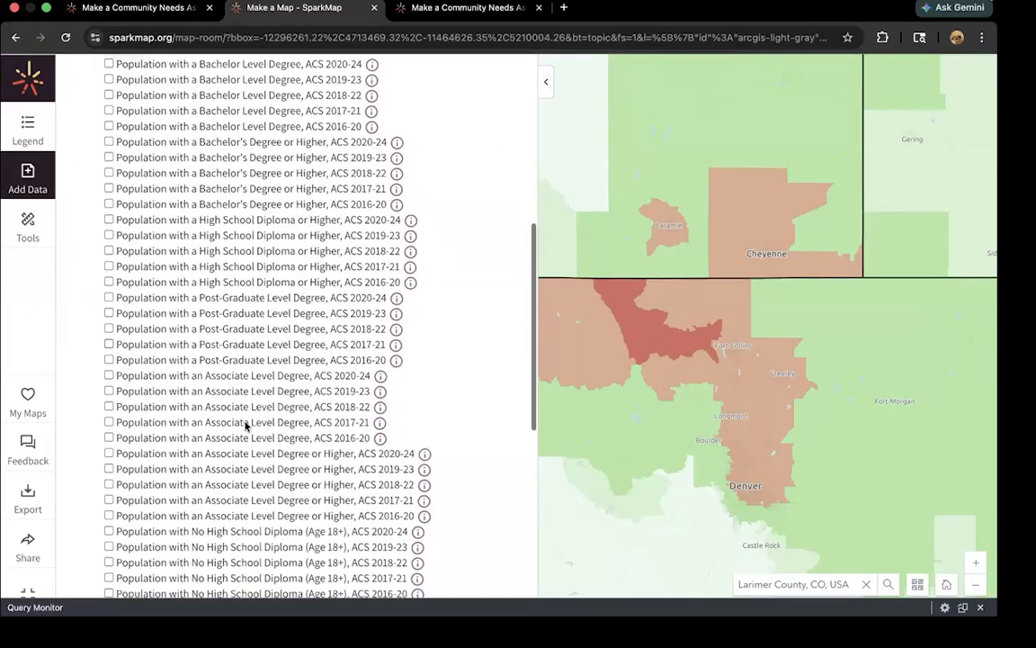
{"action": "scroll", "coordinate": [246, 425], "scroll_direction": "down", "scroll_amount": 4}
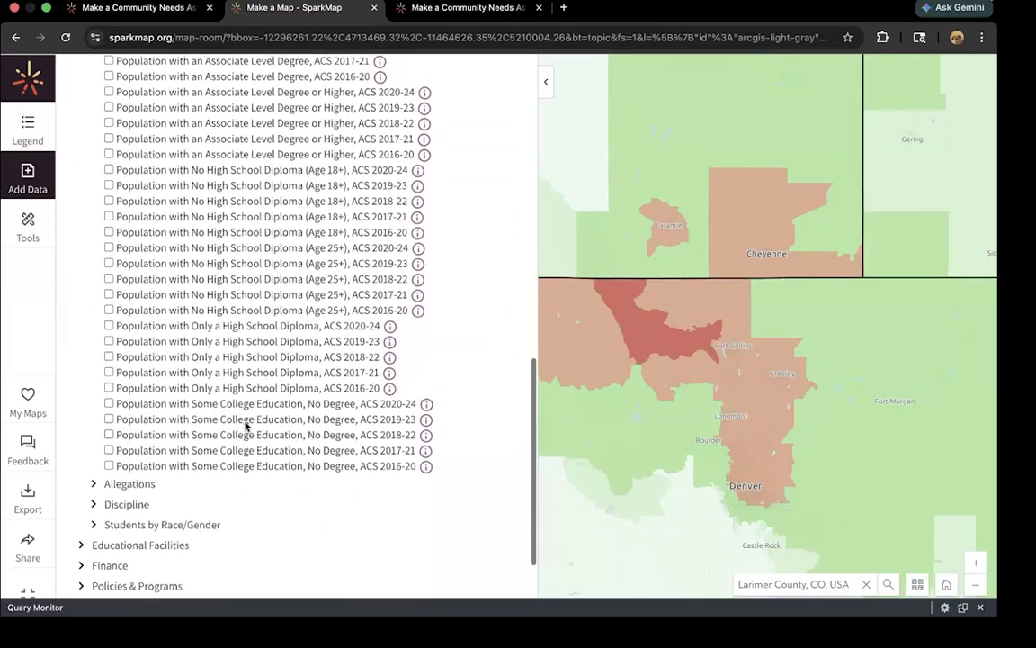
{"action": "scroll", "coordinate": [246, 425], "scroll_direction": "up", "scroll_amount": 9}
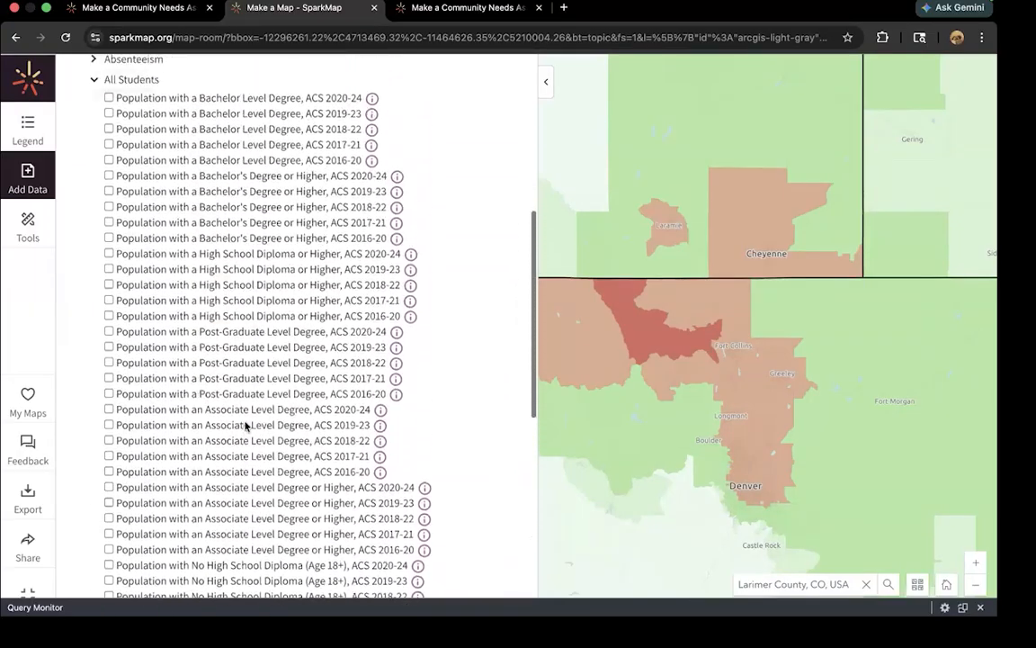
{"action": "scroll", "coordinate": [246, 425], "scroll_direction": "up", "scroll_amount": 2}
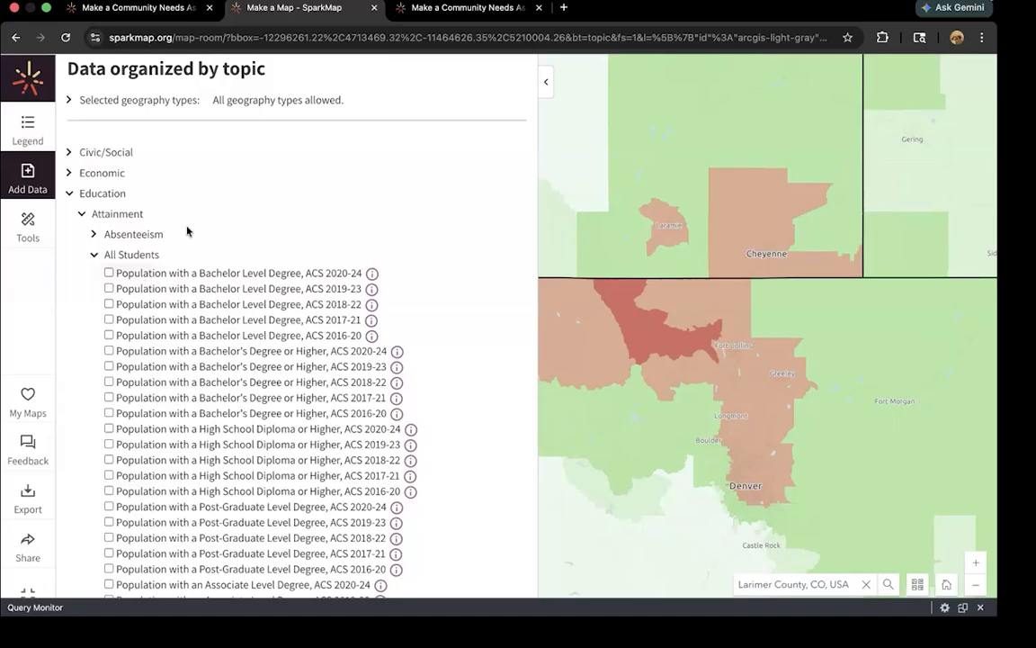
- Turn off browsing by topic and browse the data layers organized by source
{"action": "scroll", "coordinate": [187, 231], "scroll_direction": "up", "scroll_amount": 1}
{"action": "scroll", "coordinate": [187, 231], "scroll_direction": "up", "scroll_amount": 2}
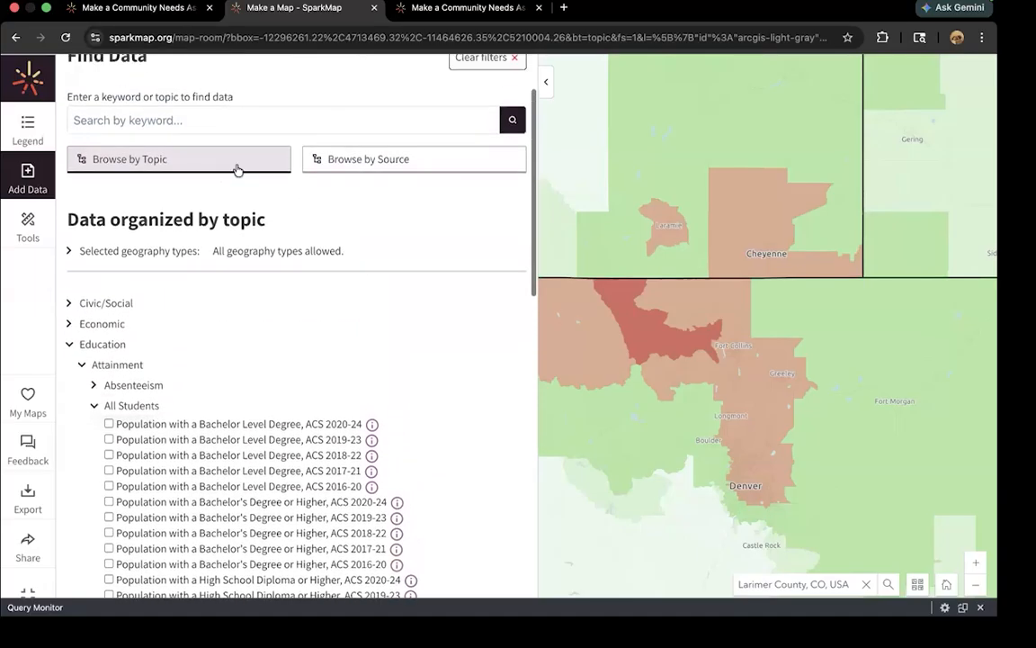
{"action": "left_click", "coordinate": [236, 162]}
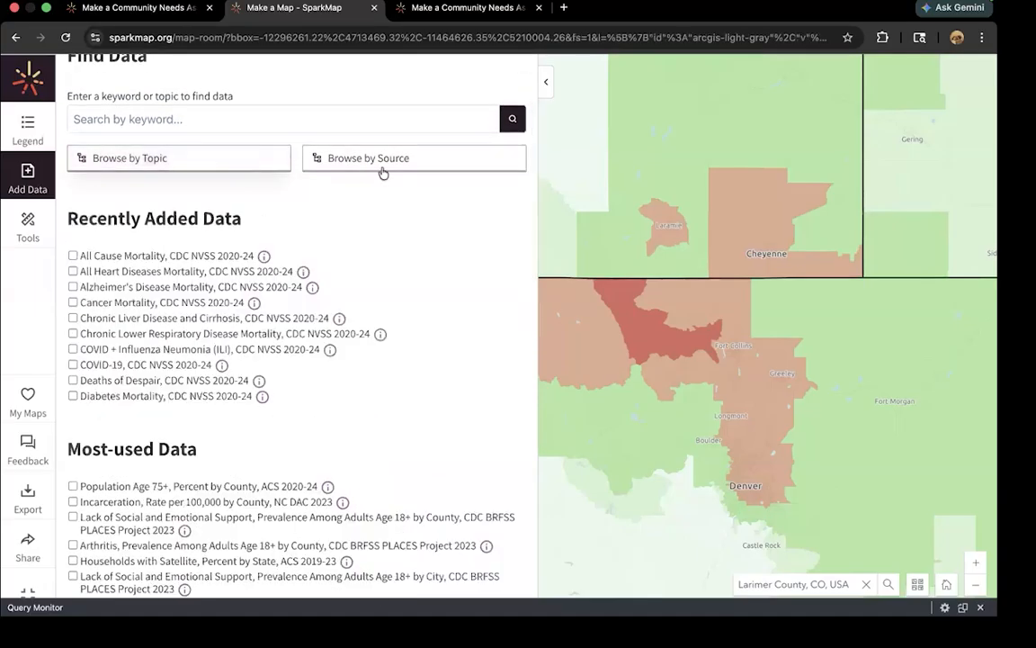
{"action": "left_click", "coordinate": [374, 162]}
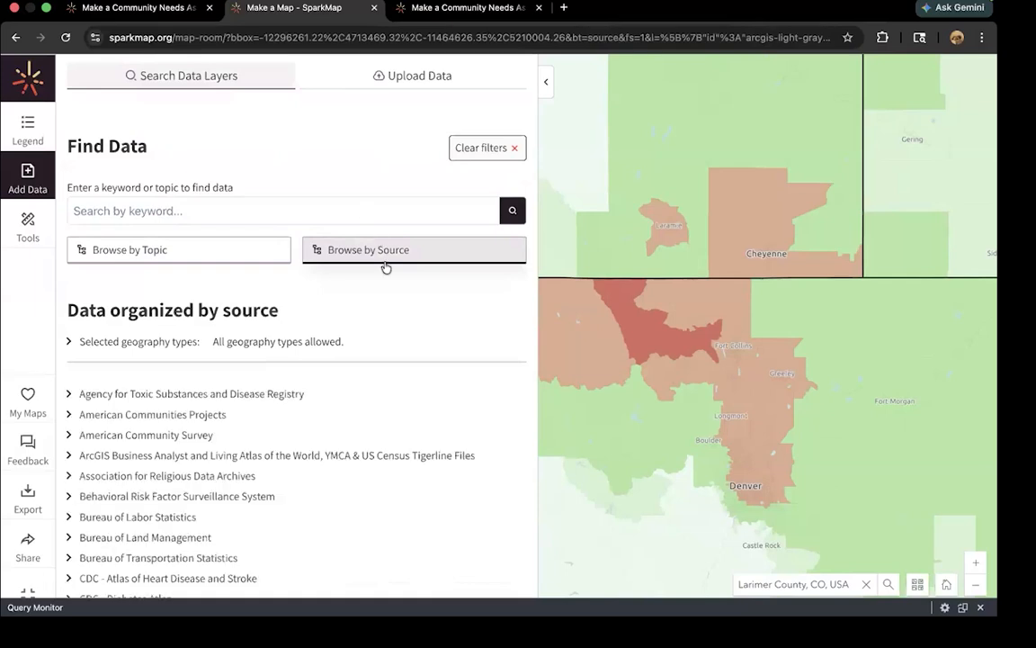
- Add Asthma, CDC BRFSS PLACES Project 2023 to the map from Behavioral Risk Factor Surveillance System, Health Outcomes, Chronic Disease
{"action": "scroll", "coordinate": [319, 370], "scroll_direction": "down", "scroll_amount": 2}
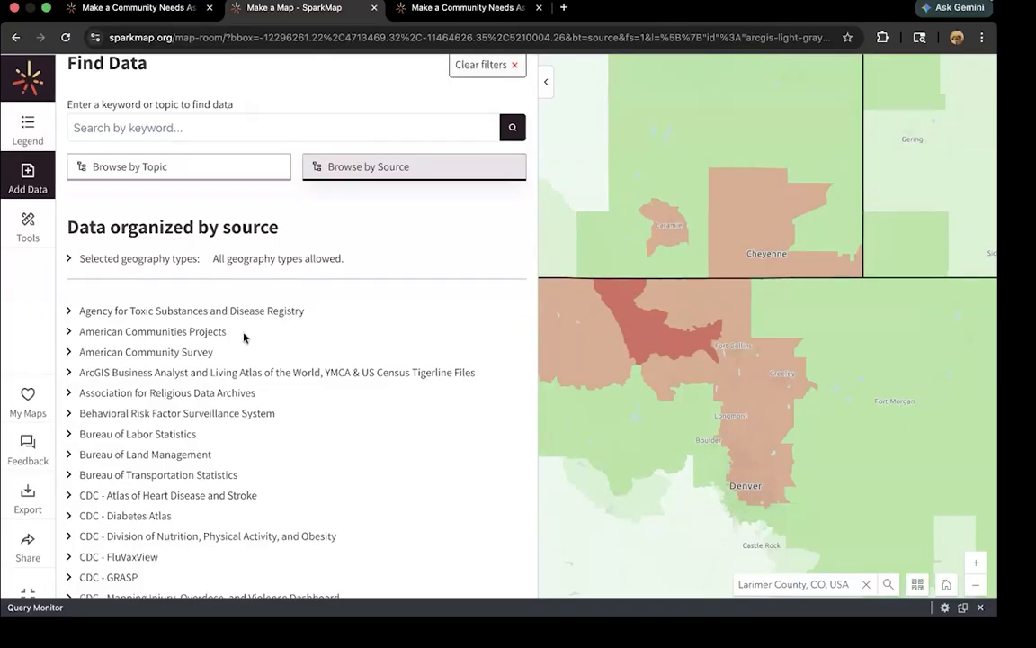
{"action": "scroll", "coordinate": [261, 371], "scroll_direction": "down", "scroll_amount": 1}
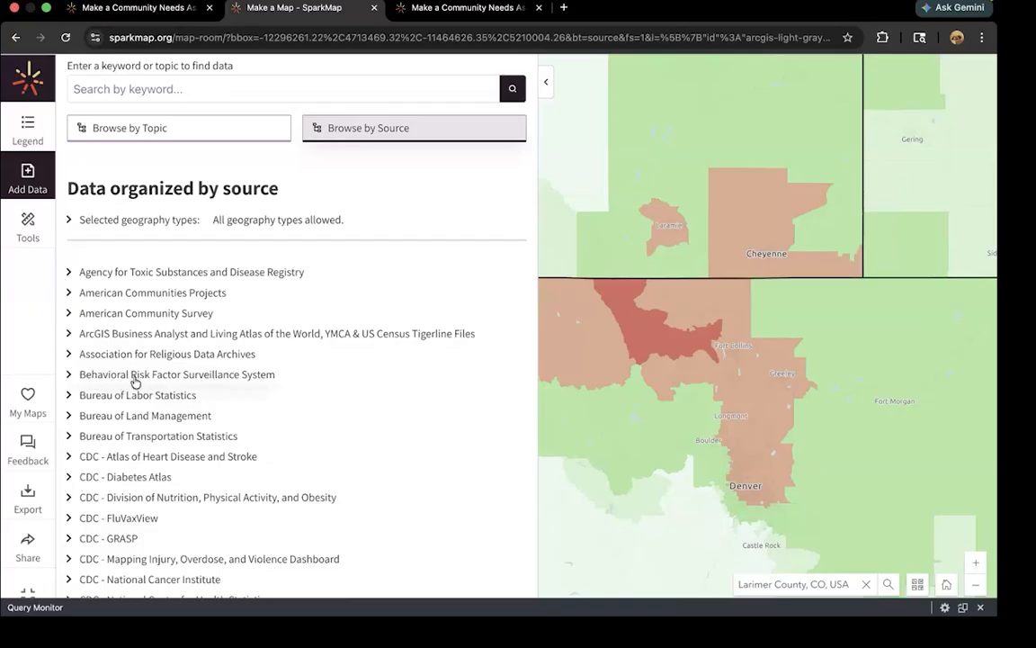
{"action": "left_click", "coordinate": [243, 378]}
{"action": "scroll", "coordinate": [232, 376], "scroll_direction": "down", "scroll_amount": 2}
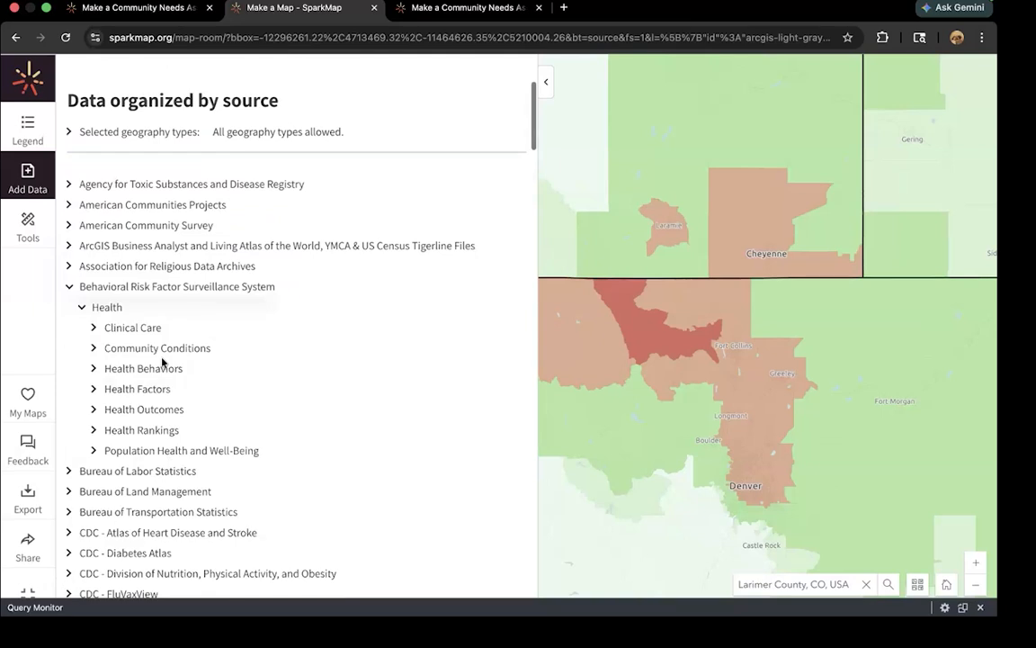
{"action": "left_click", "coordinate": [142, 410]}
{"action": "left_click", "coordinate": [155, 451]}
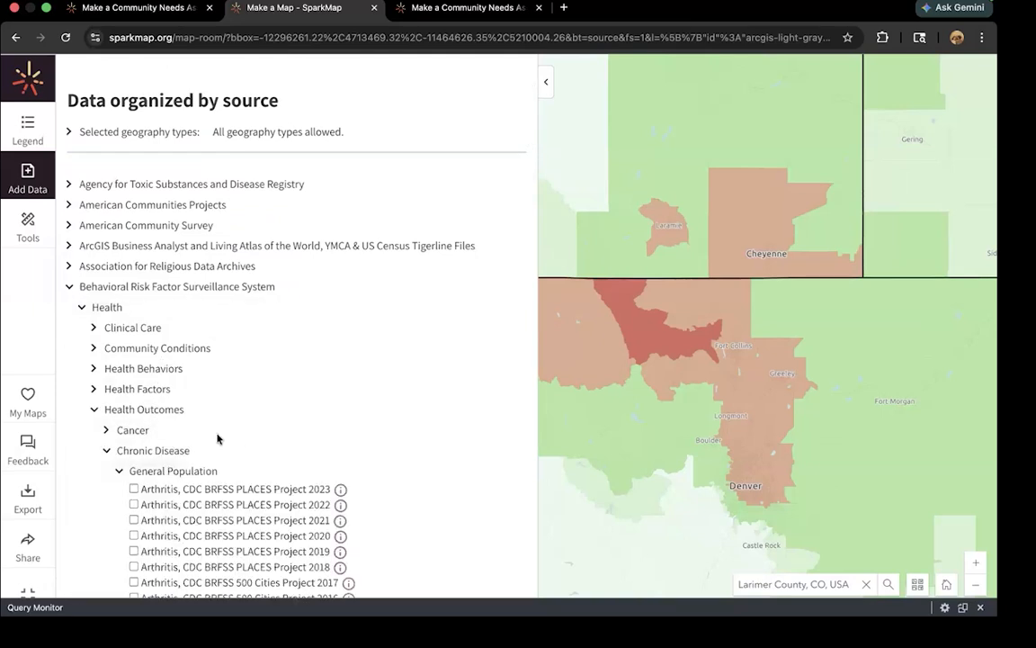
{"action": "scroll", "coordinate": [219, 436], "scroll_direction": "down", "scroll_amount": 4}
{"action": "scroll", "coordinate": [216, 438], "scroll_direction": "down", "scroll_amount": 5}
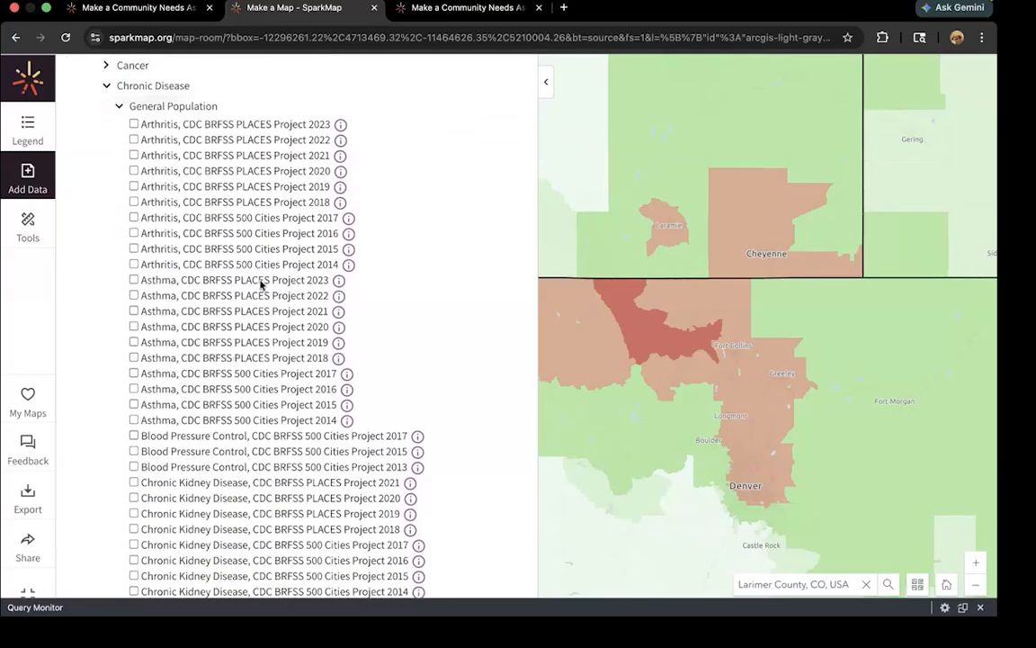
{"action": "left_click", "coordinate": [133, 279]}
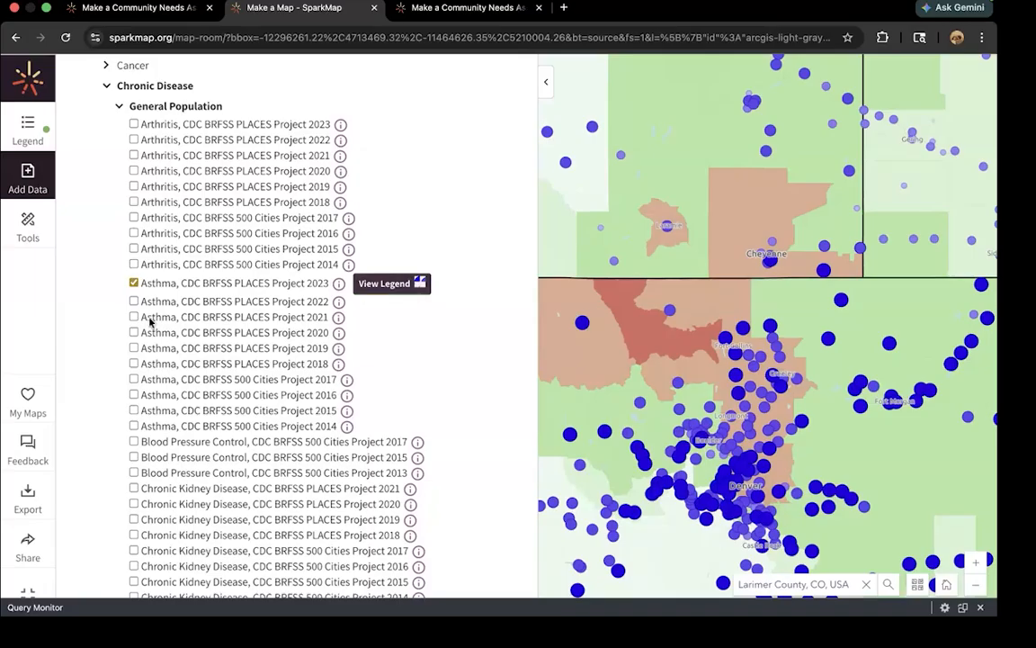
- Collapse the Health Outcomes category and the Behavioral Risk Factor Surveillance System source
{"action": "scroll", "coordinate": [143, 322], "scroll_direction": "up", "scroll_amount": 3}
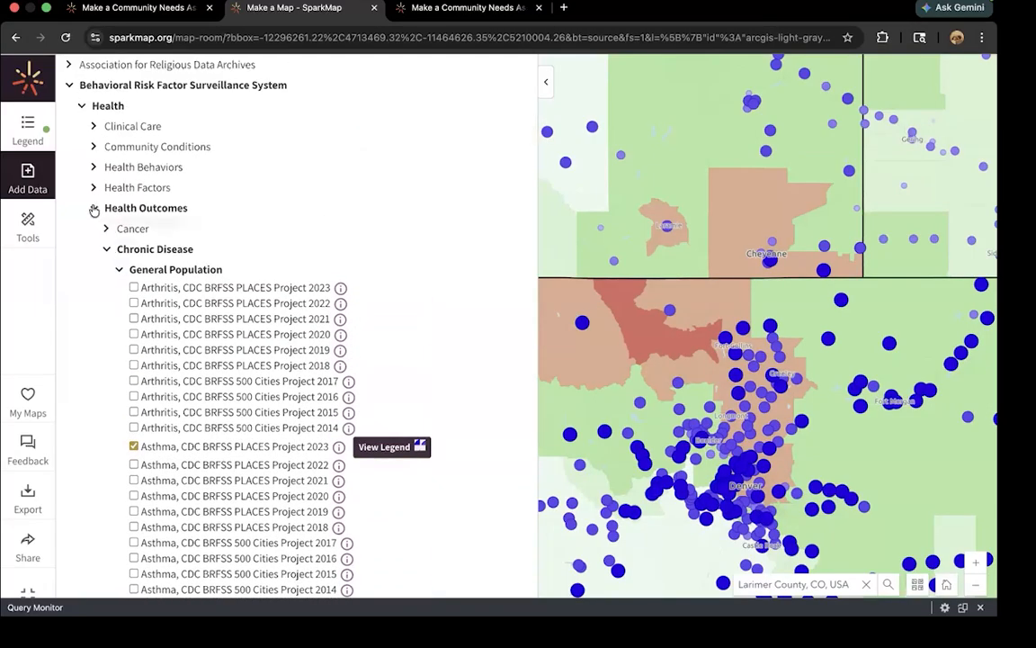
{"action": "left_click", "coordinate": [95, 207]}
{"action": "scroll", "coordinate": [66, 180], "scroll_direction": "up", "scroll_amount": 2}
{"action": "left_click", "coordinate": [171, 179]}
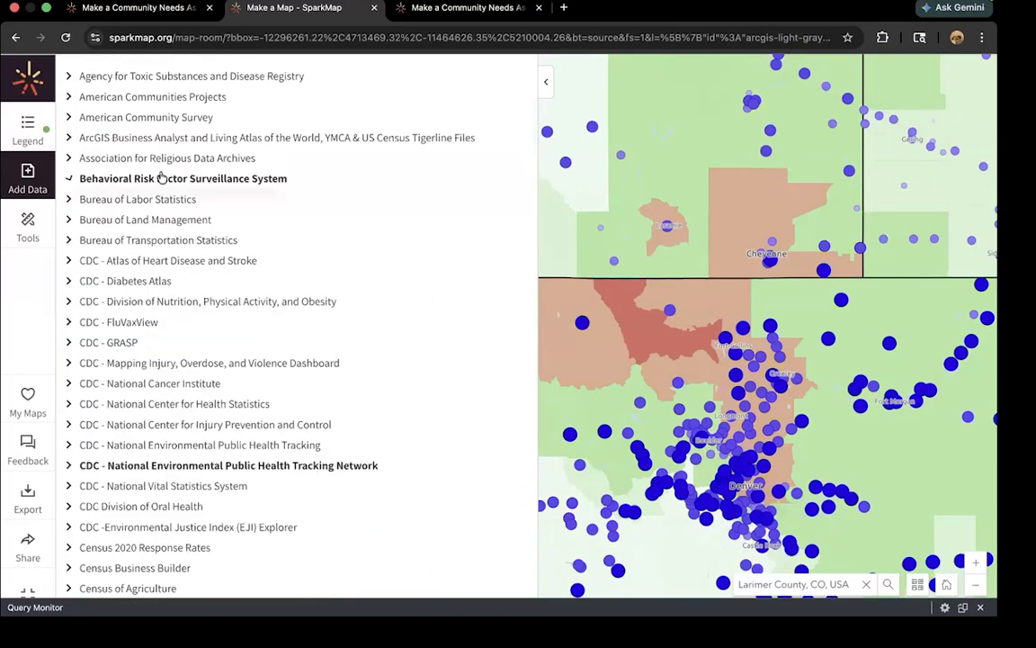
- Look through the full alphabetical list of data sources and return to its beginning
{"action": "scroll", "coordinate": [176, 178], "scroll_direction": "up", "scroll_amount": 2}
{"action": "scroll", "coordinate": [180, 198], "scroll_direction": "up", "scroll_amount": 1}
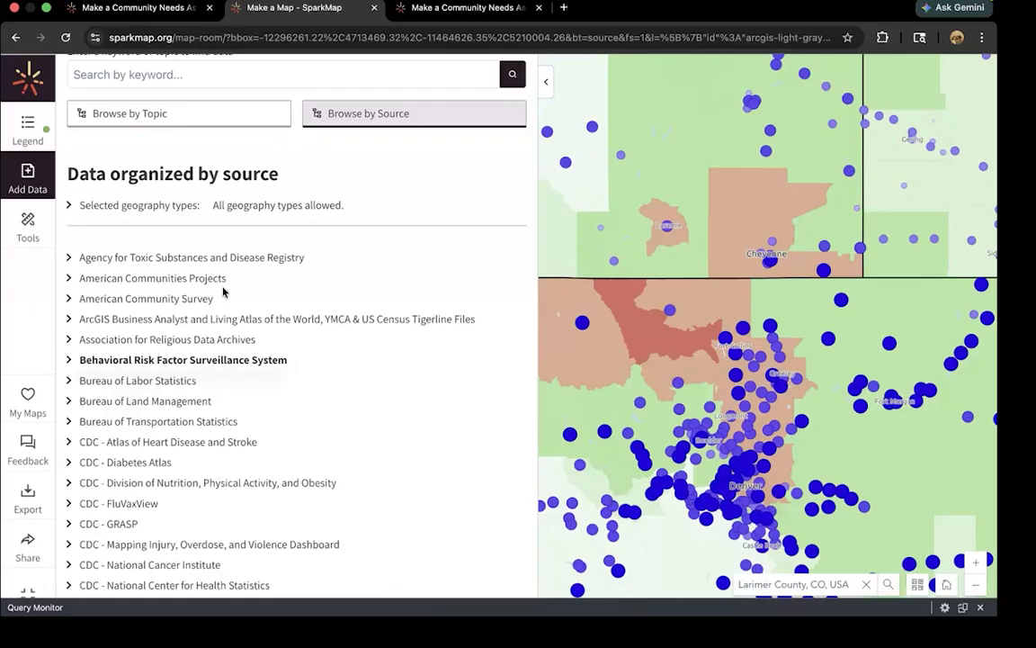
{"action": "scroll", "coordinate": [230, 328], "scroll_direction": "down", "scroll_amount": 1}
{"action": "scroll", "coordinate": [261, 225], "scroll_direction": "down", "scroll_amount": 1}
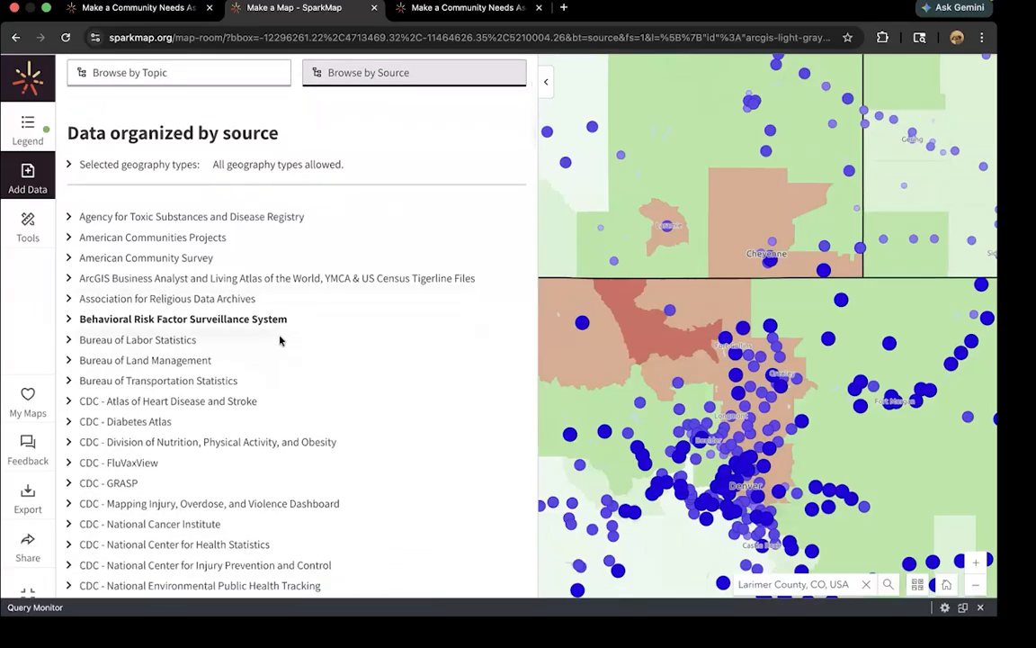
{"action": "scroll", "coordinate": [280, 340], "scroll_direction": "down", "scroll_amount": 3}
{"action": "scroll", "coordinate": [280, 340], "scroll_direction": "down", "scroll_amount": 15}
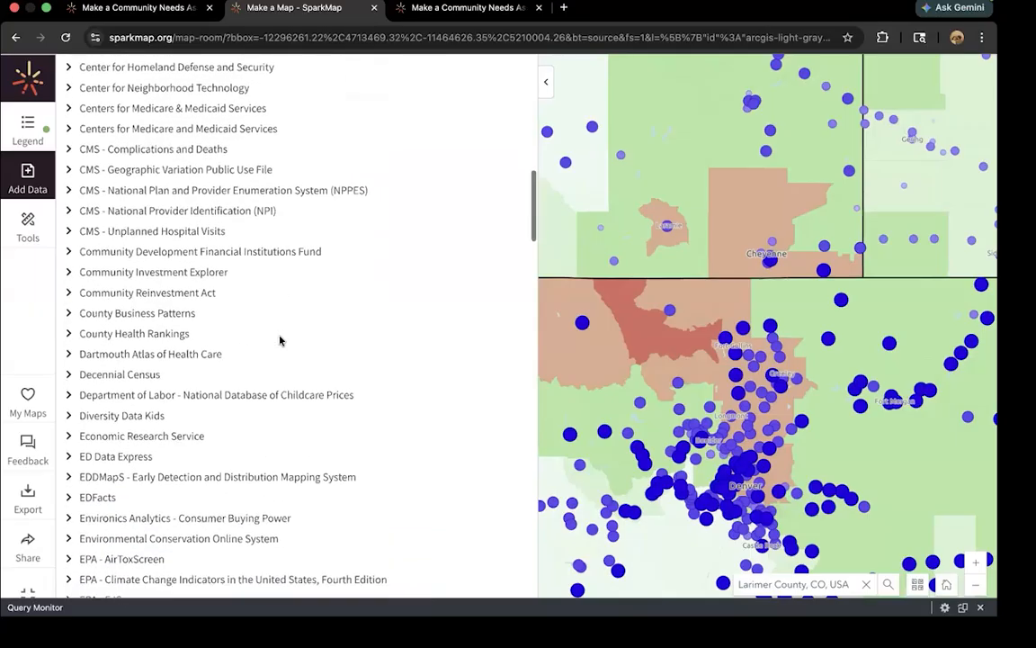
{"action": "scroll", "coordinate": [280, 340], "scroll_direction": "down", "scroll_amount": 13}
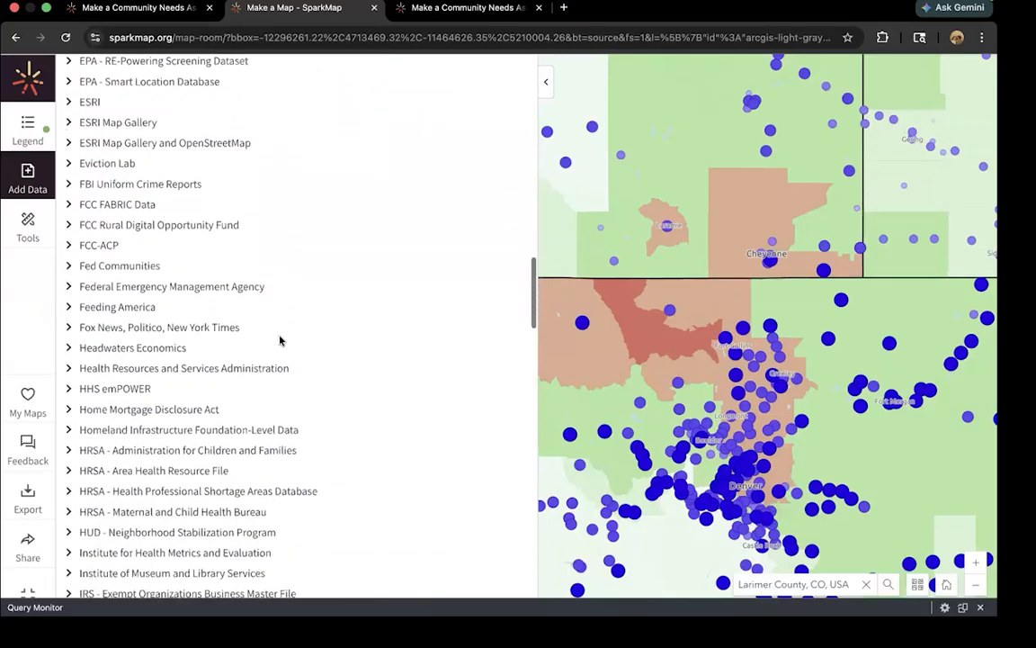
{"action": "scroll", "coordinate": [279, 340], "scroll_direction": "down", "scroll_amount": 15}
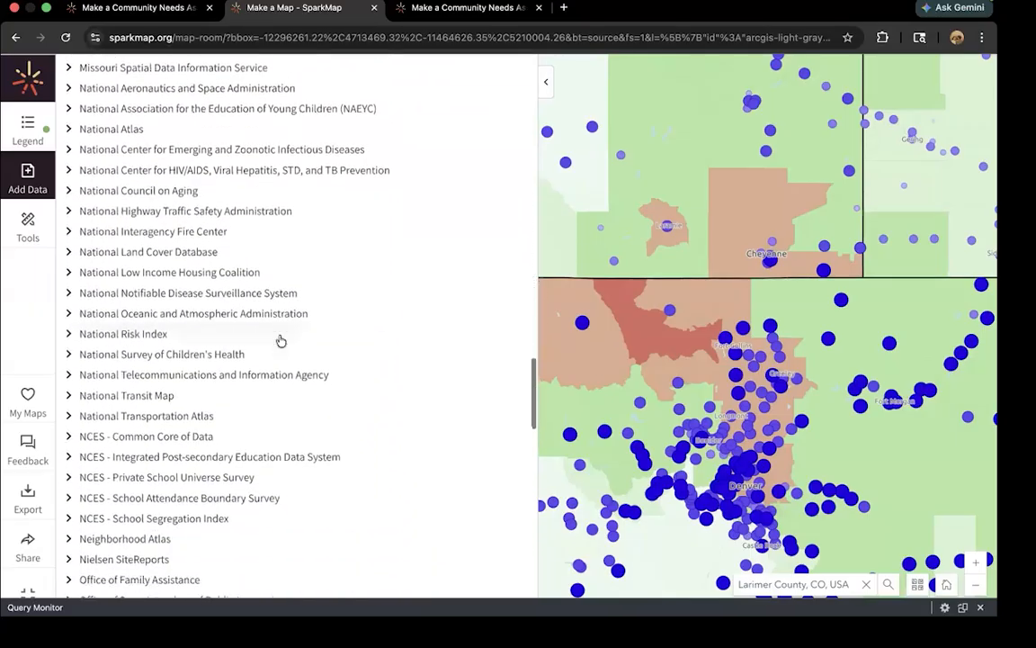
{"action": "scroll", "coordinate": [280, 340], "scroll_direction": "down", "scroll_amount": 10}
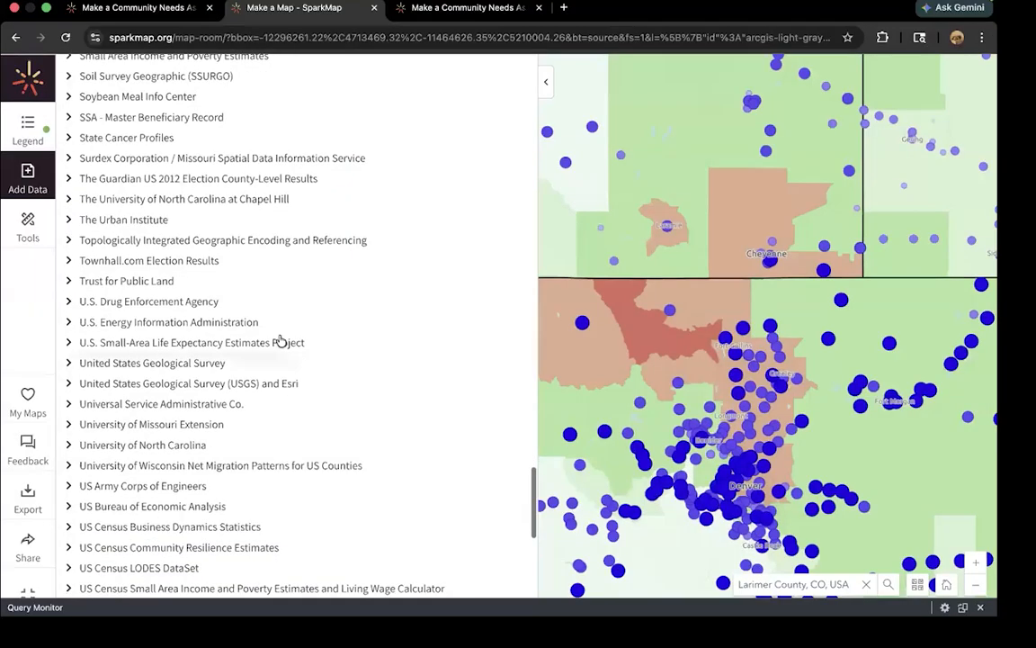
{"action": "scroll", "coordinate": [280, 340], "scroll_direction": "up", "scroll_amount": 20}
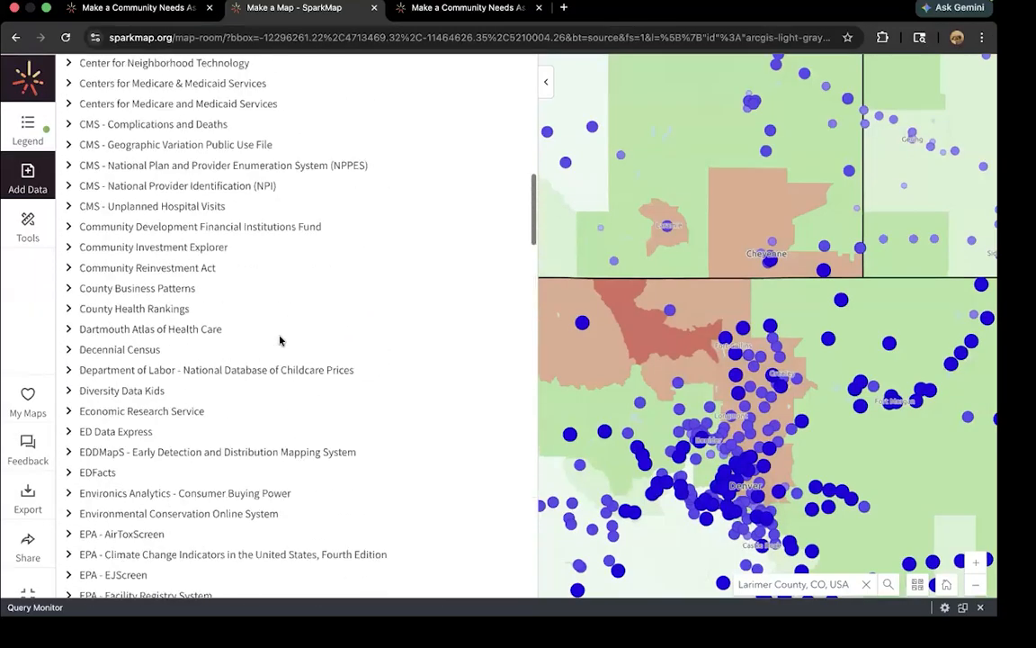
{"action": "scroll", "coordinate": [280, 340], "scroll_direction": "up", "scroll_amount": 3}
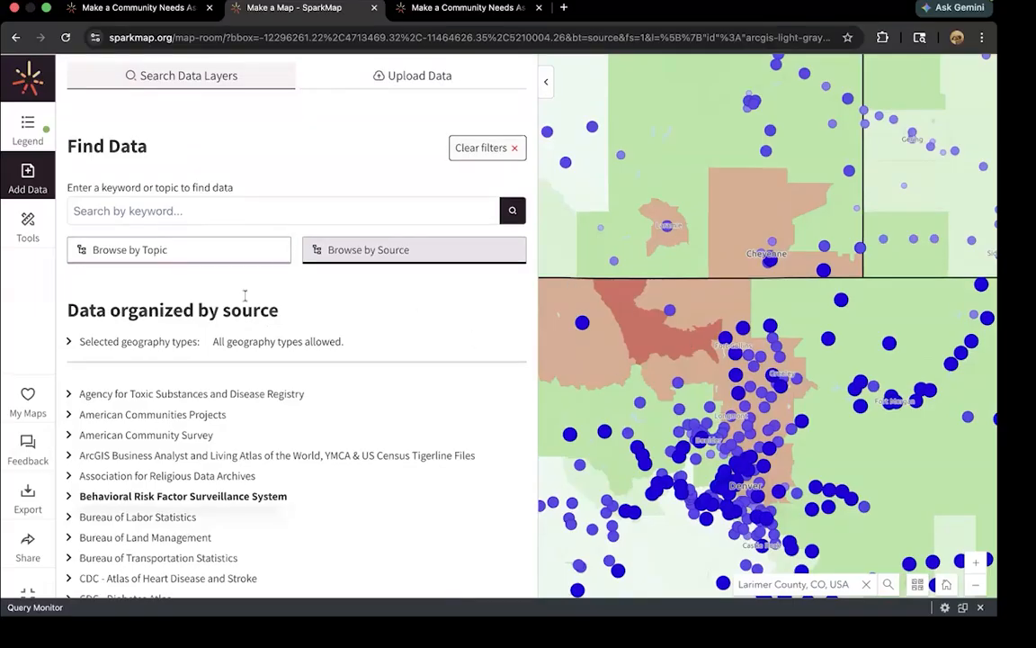
- Open the map legend and review the Asthma and Fine Particulate Matter (PM 2.5) layer entries
{"action": "left_click", "coordinate": [28, 129]}
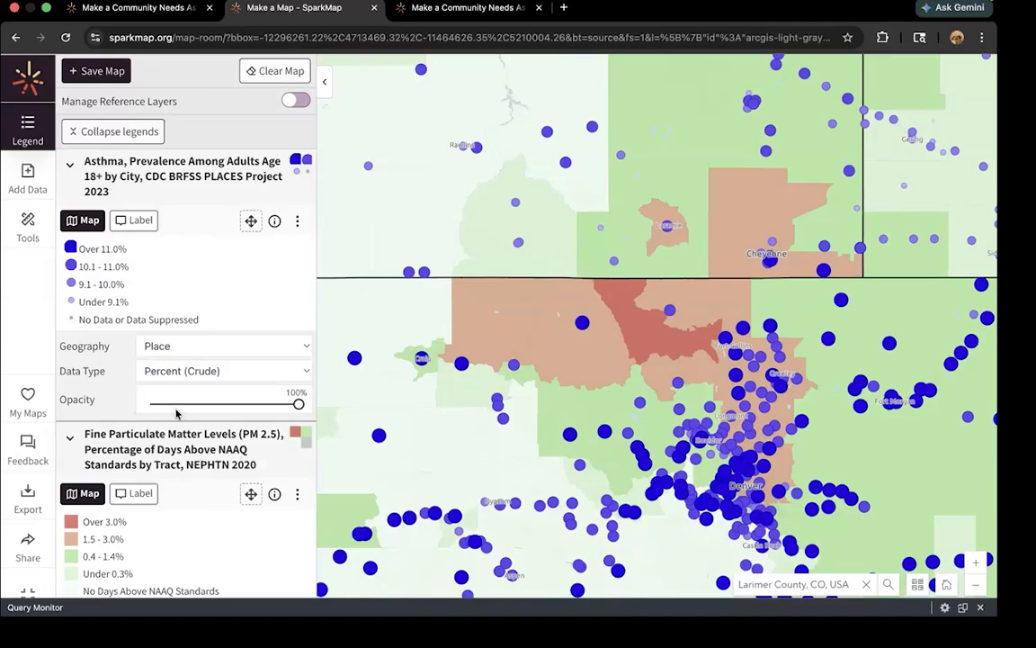
{"action": "scroll", "coordinate": [197, 353], "scroll_direction": "down", "scroll_amount": 2}
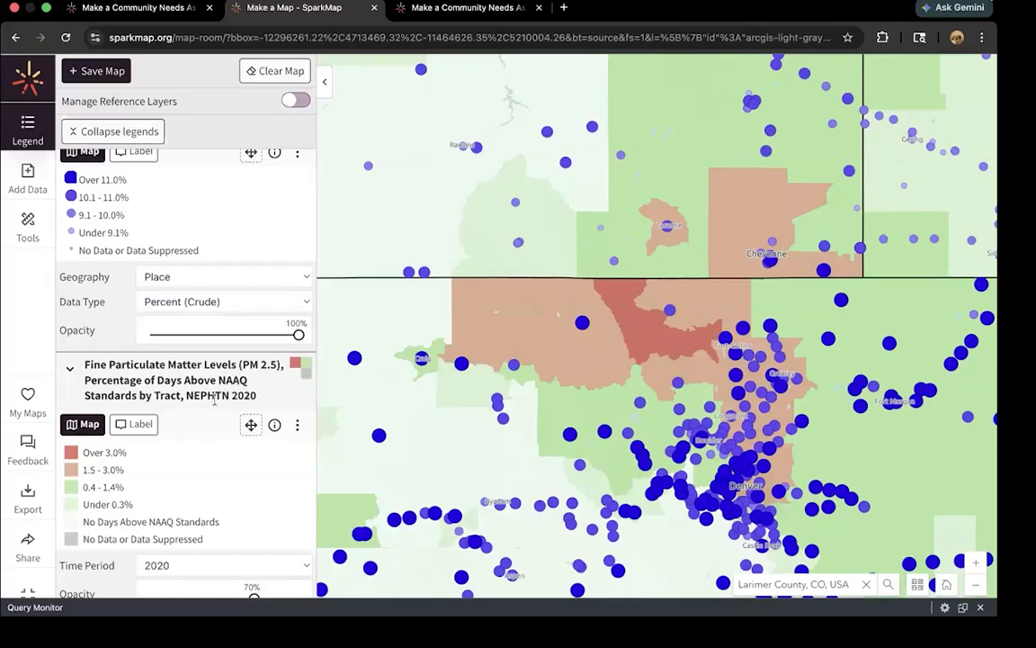
{"action": "scroll", "coordinate": [237, 348], "scroll_direction": "up", "scroll_amount": 2}
- Review the Asthma layer's geography options and set its geography to Tract
{"action": "left_click", "coordinate": [237, 346]}
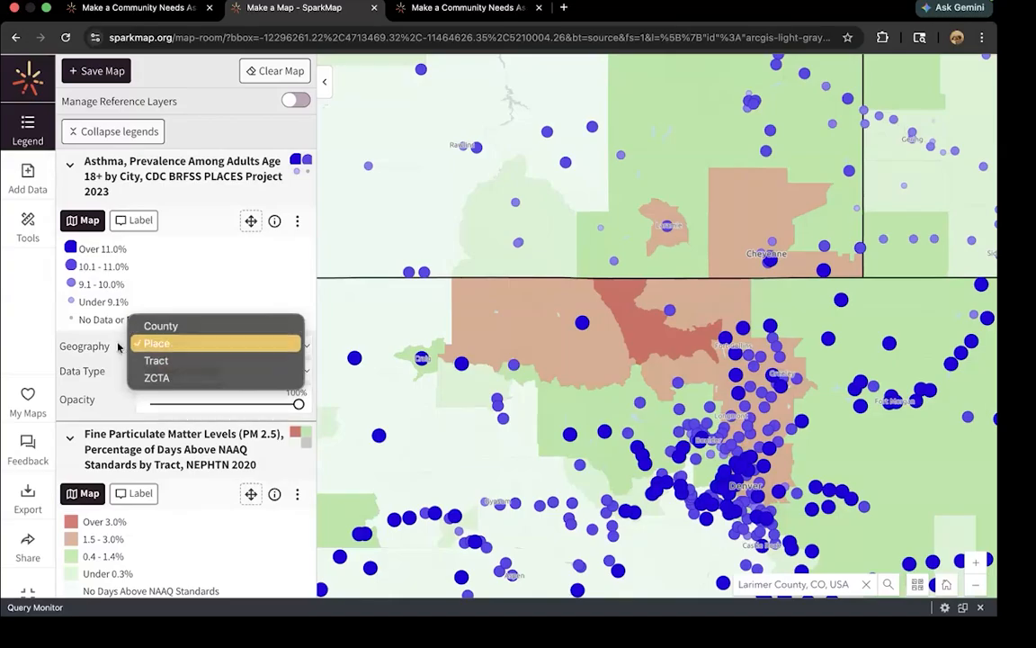
{"action": "left_click", "coordinate": [166, 344]}
{"action": "left_click", "coordinate": [183, 346]}
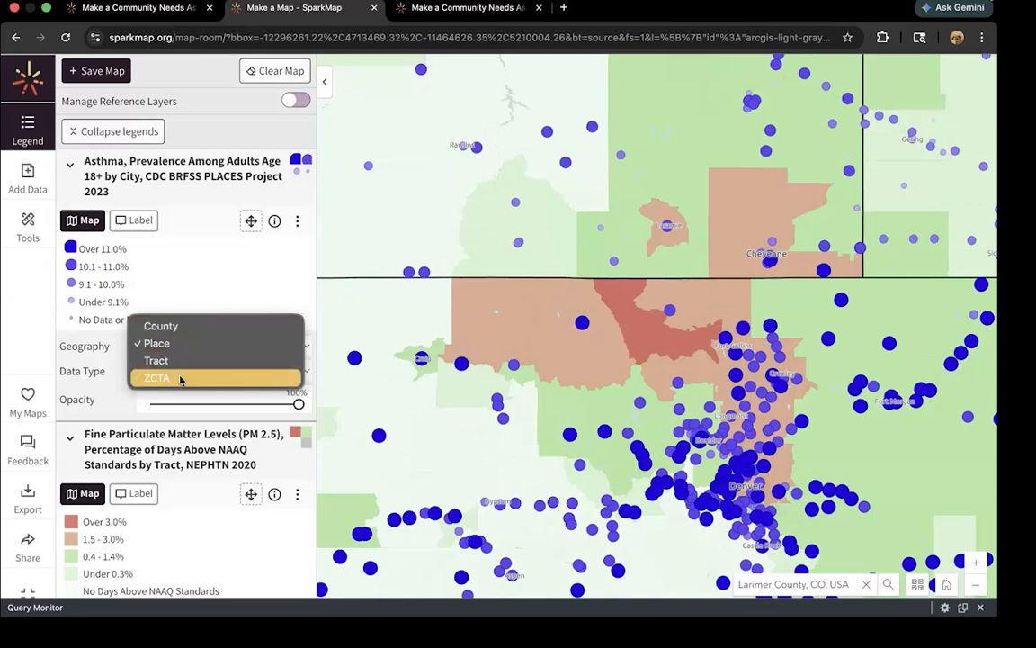
{"action": "left_click", "coordinate": [121, 357]}
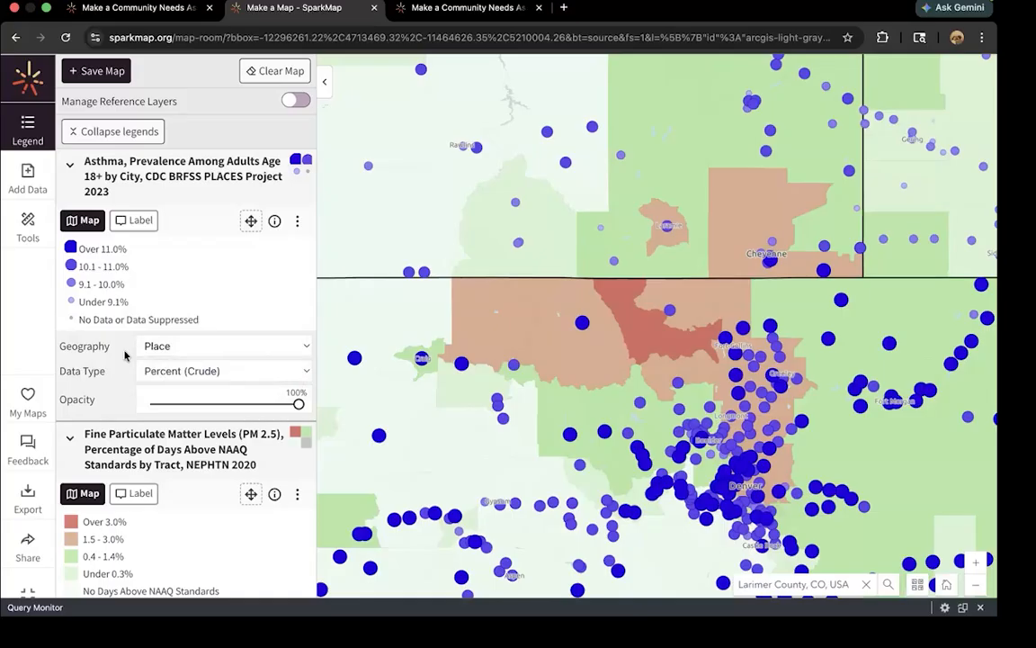
{"action": "left_click", "coordinate": [187, 350]}
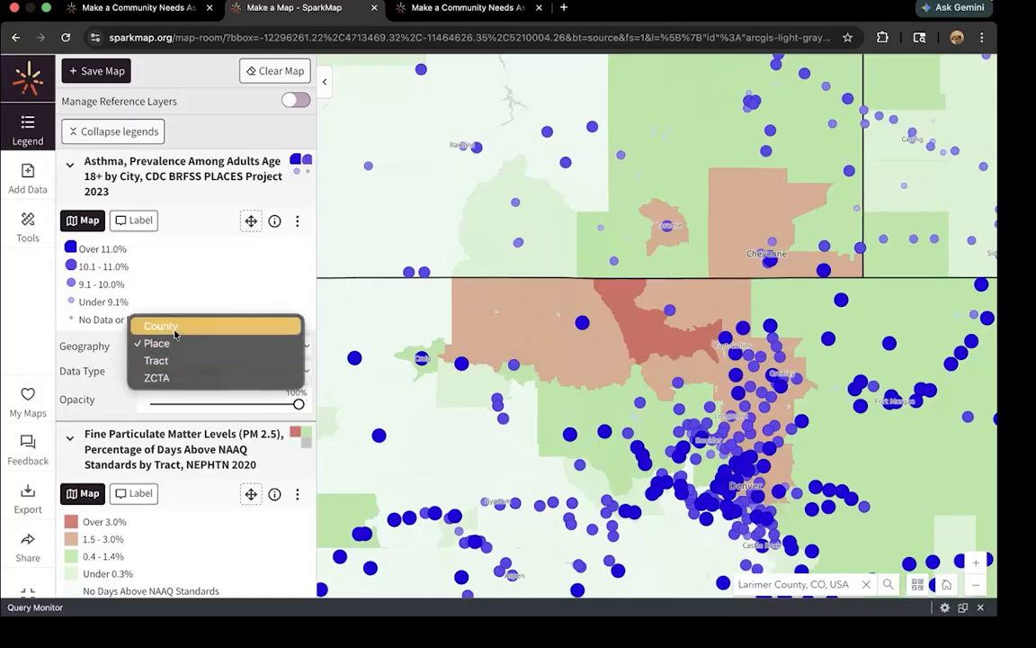
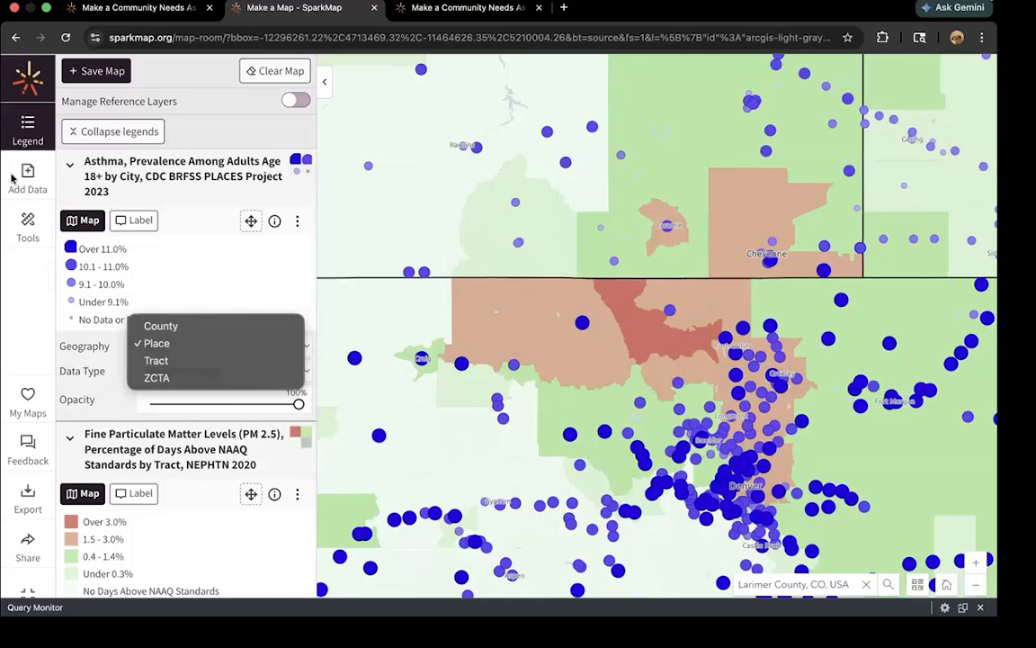
{"action": "left_click", "coordinate": [162, 361]}
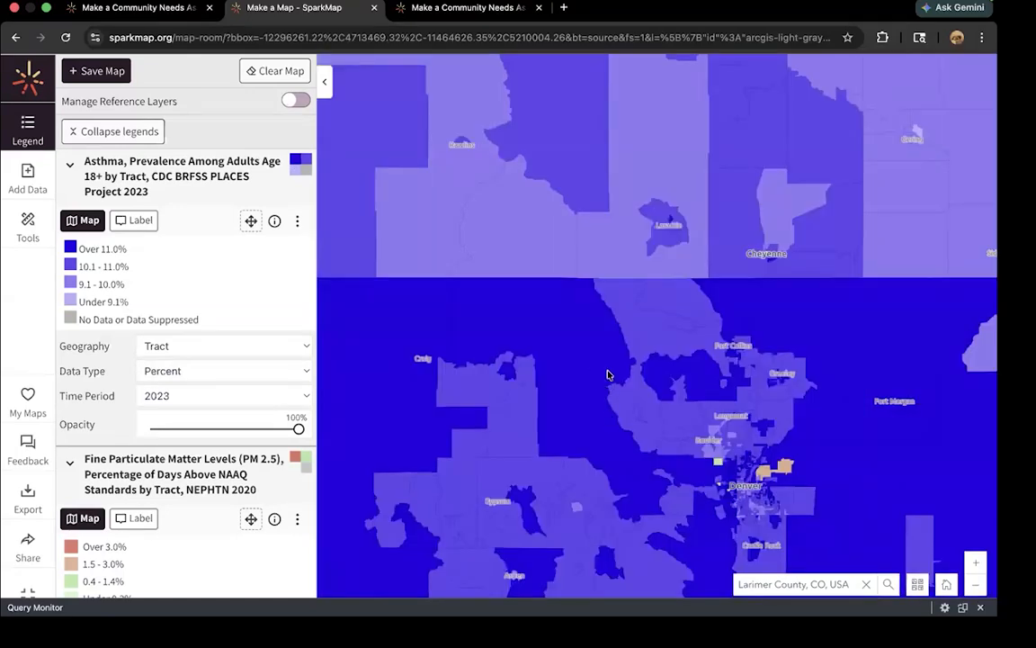
- Inspect the asthma data of a tract in Jackson County and one in northern Larimer County, closing each pop-up
{"action": "left_click_drag", "start_coordinate": [618, 339], "coordinate": [570, 322]}
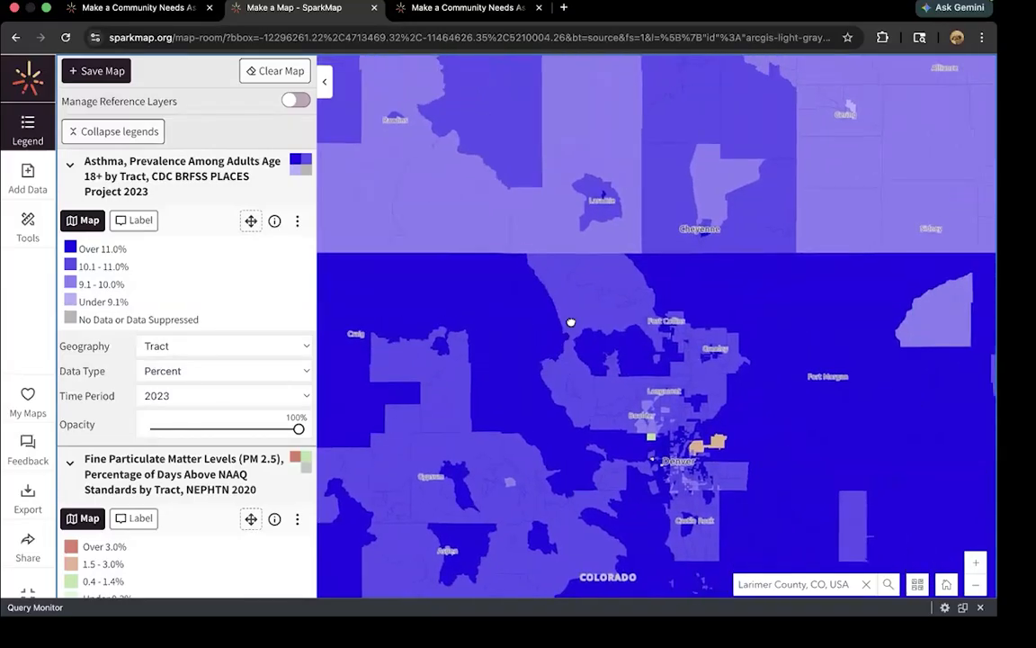
{"action": "left_click_drag", "start_coordinate": [533, 271], "coordinate": [570, 270]}
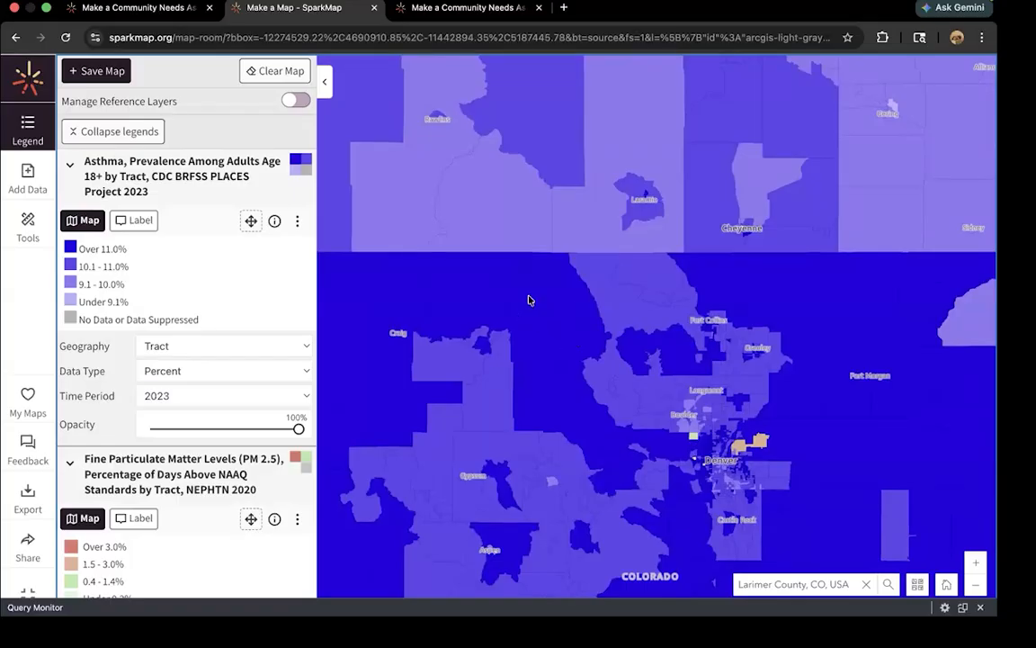
{"action": "left_click", "coordinate": [555, 341]}
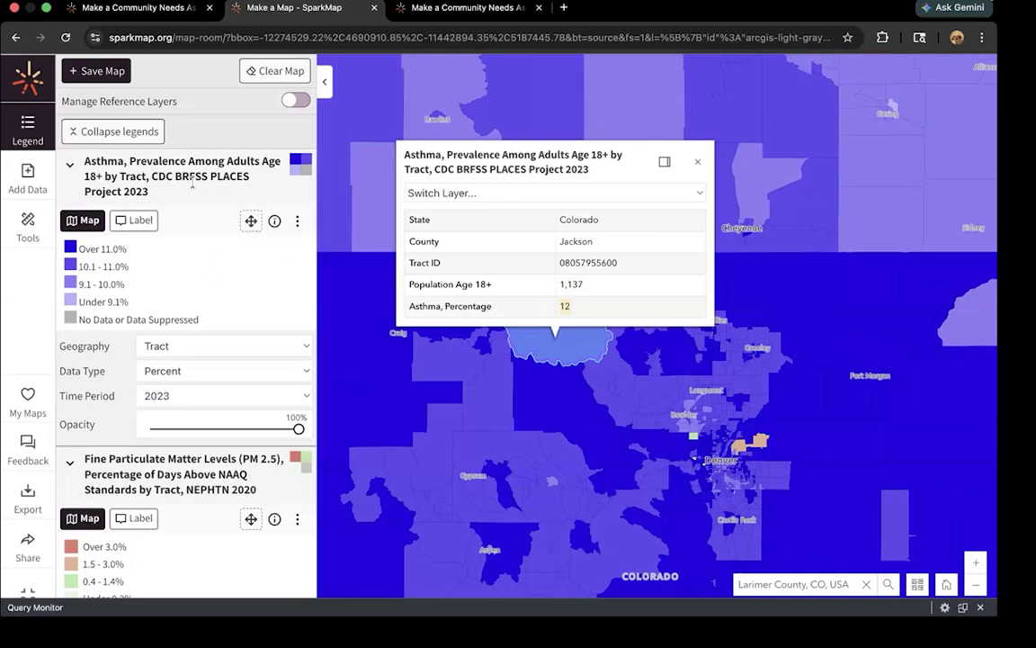
{"action": "left_click", "coordinate": [698, 162]}
{"action": "left_click_drag", "start_coordinate": [684, 278], "coordinate": [586, 272]}
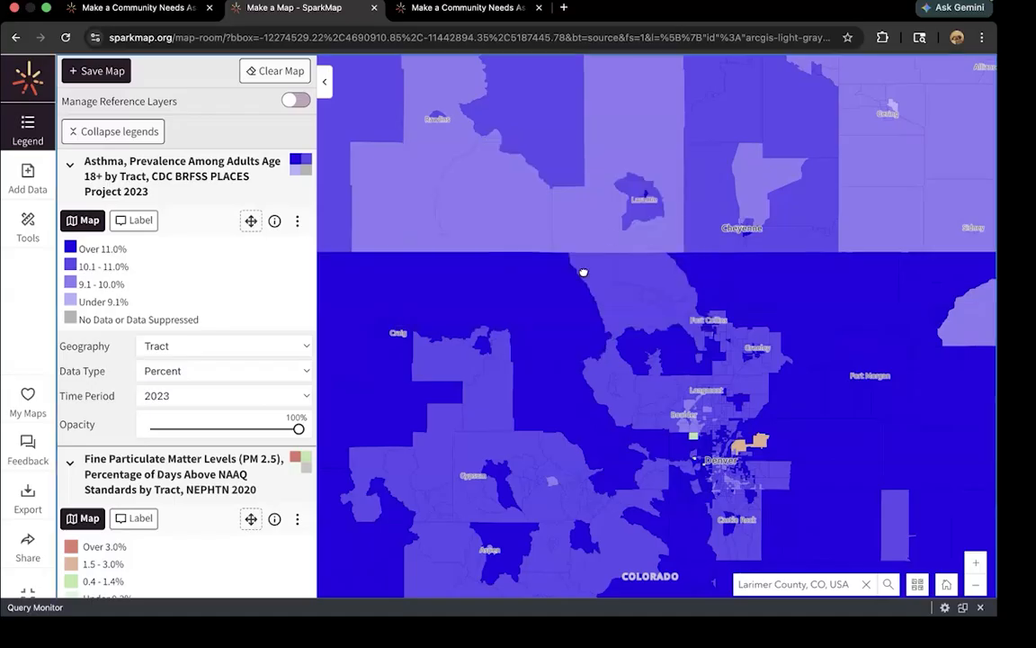
{"action": "left_click", "coordinate": [608, 268]}
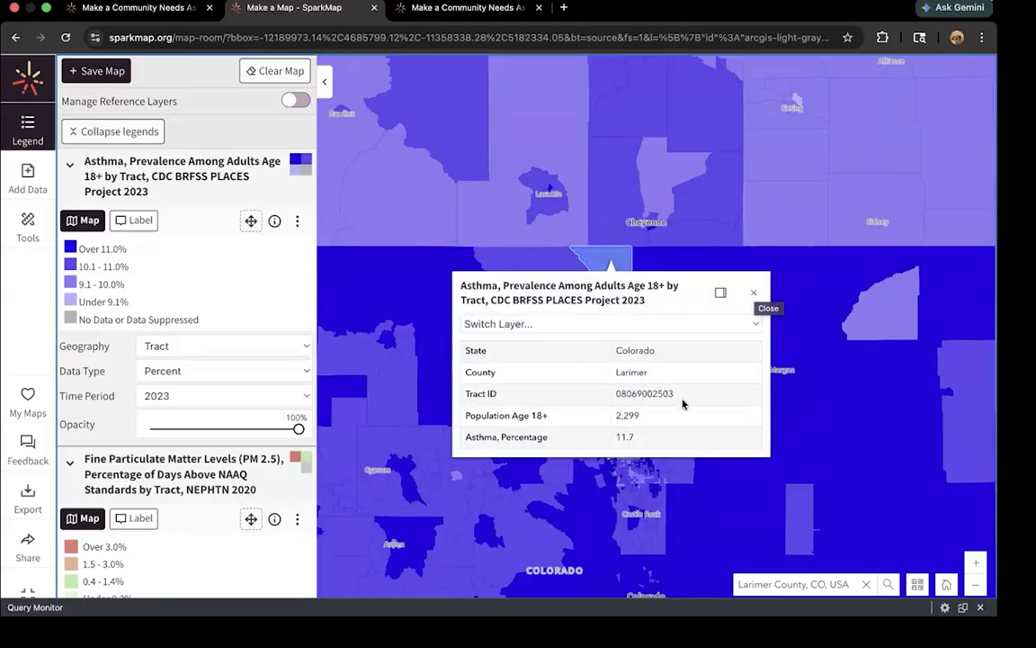
{"action": "left_click", "coordinate": [756, 291]}
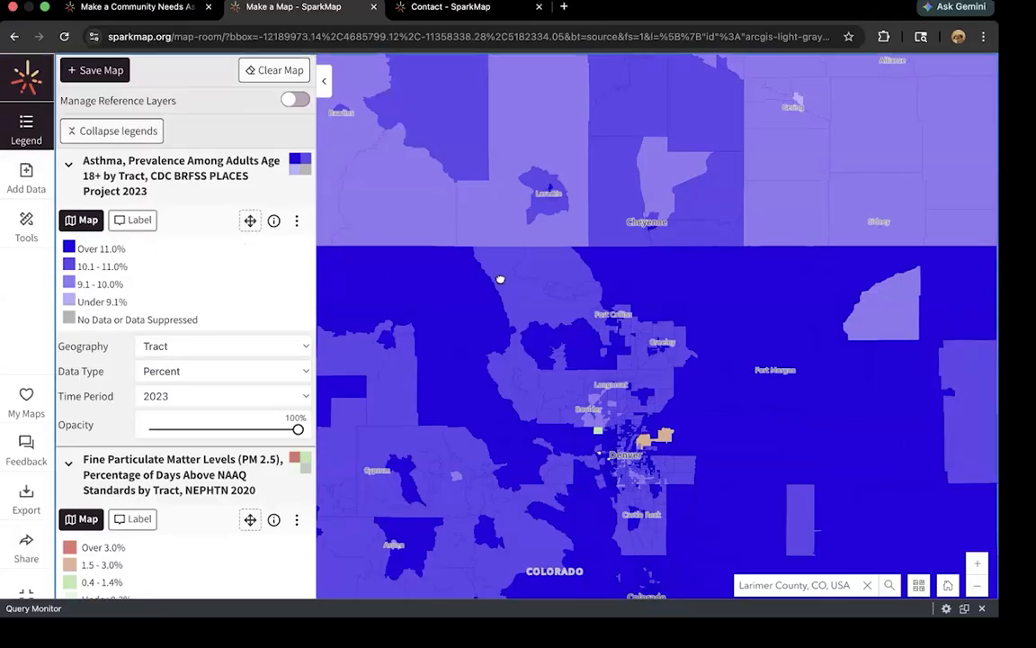
- Turn on the map labels for the Asthma by Tract 2023 layer
{"action": "left_click_drag", "start_coordinate": [500, 279], "coordinate": [524, 262]}
{"action": "left_click", "coordinate": [138, 221]}
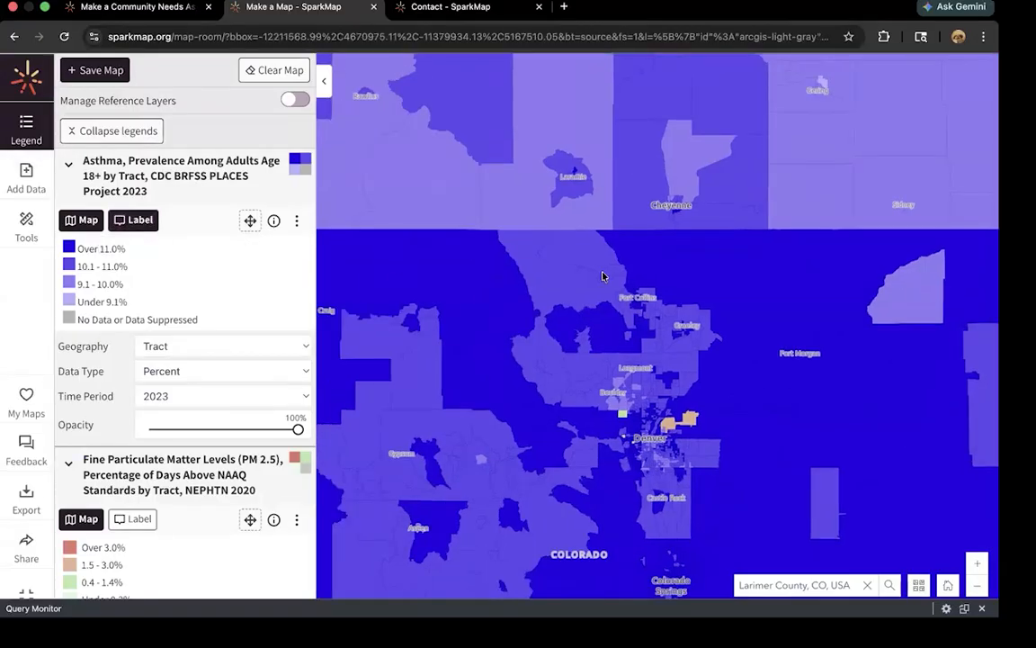
{"action": "left_click_drag", "start_coordinate": [597, 284], "coordinate": [582, 257]}
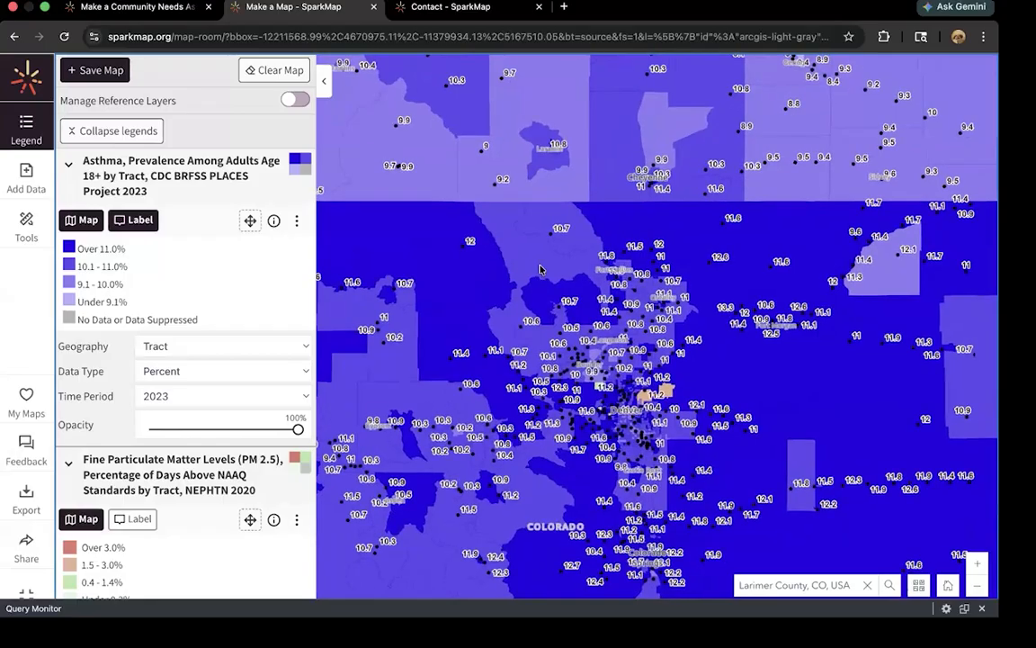
- Examine the labelled asthma values of the tracts around Larimer County and the Asthma layer's legend classes
{"action": "scroll", "coordinate": [545, 258], "scroll_direction": "up", "scroll_amount": 1}
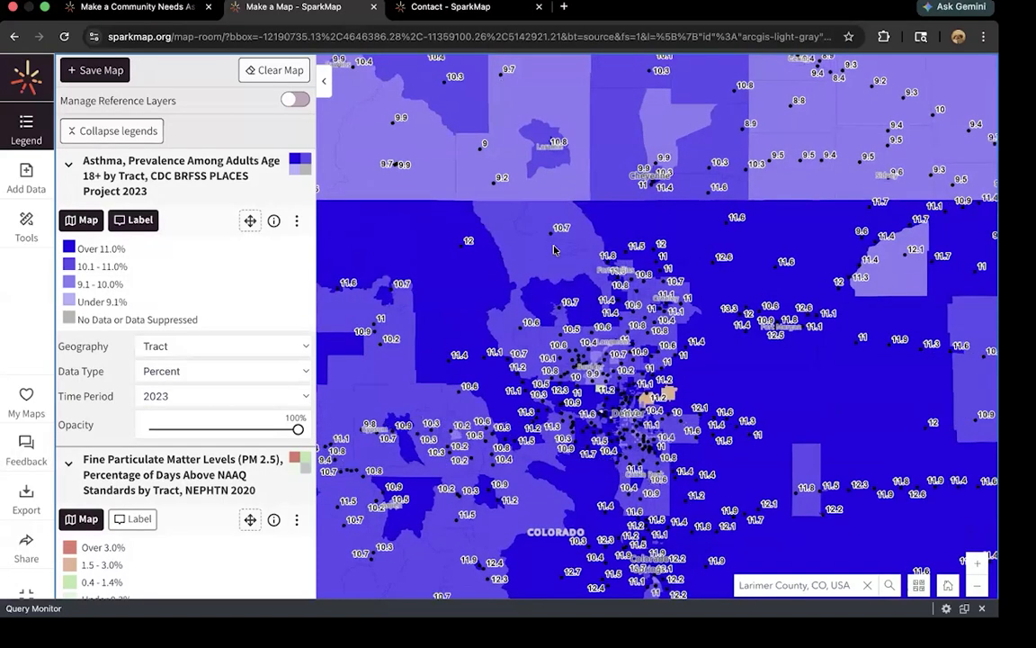
{"action": "left_click_drag", "start_coordinate": [669, 257], "coordinate": [661, 258]}
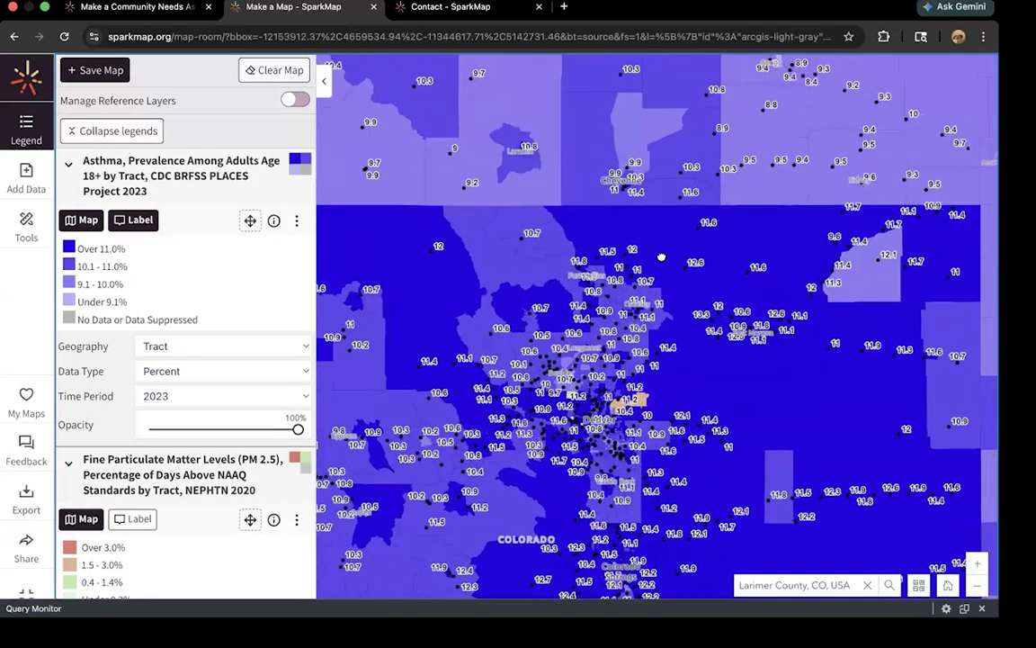
{"action": "scroll", "coordinate": [661, 257], "scroll_direction": "up", "scroll_amount": 1}
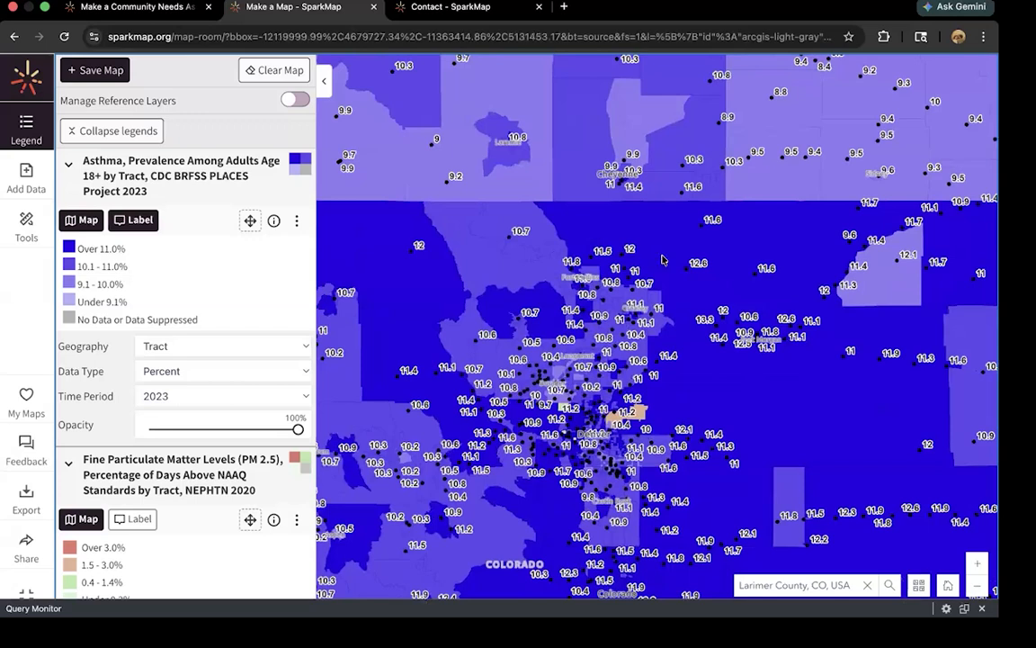
{"action": "scroll", "coordinate": [663, 260], "scroll_direction": "up", "scroll_amount": 1}
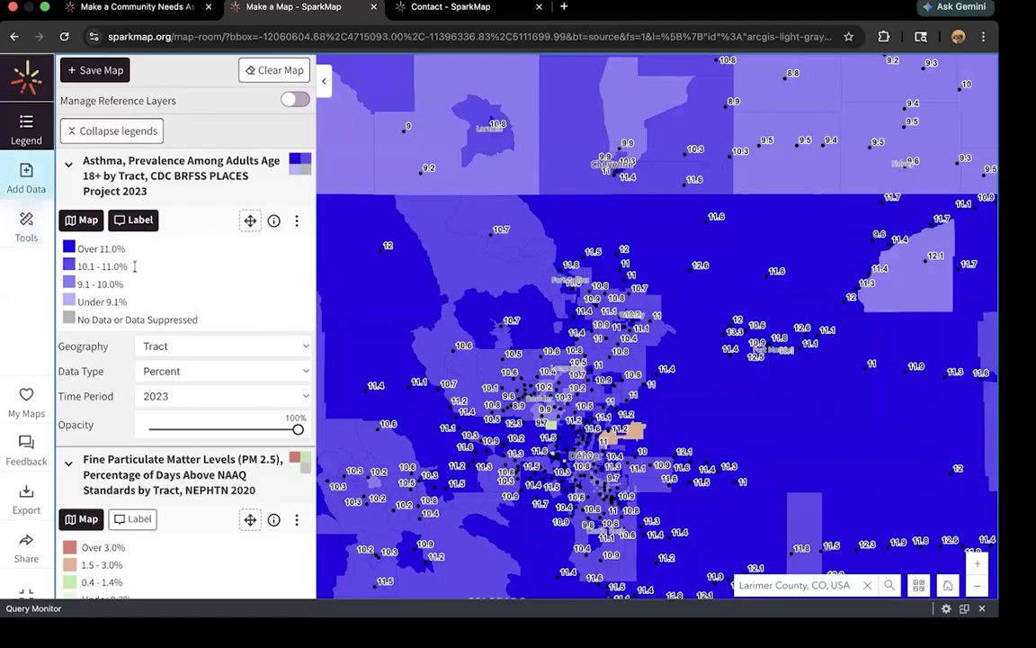
{"action": "scroll", "coordinate": [109, 330], "scroll_direction": "down", "scroll_amount": 2}
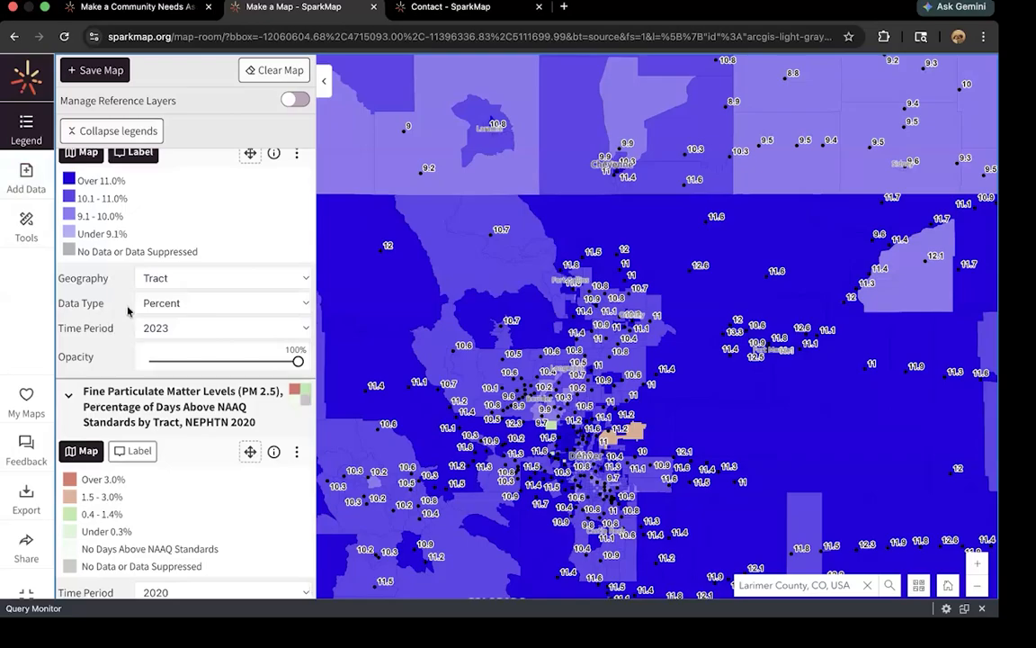
{"action": "scroll", "coordinate": [231, 270], "scroll_direction": "up", "scroll_amount": 2}
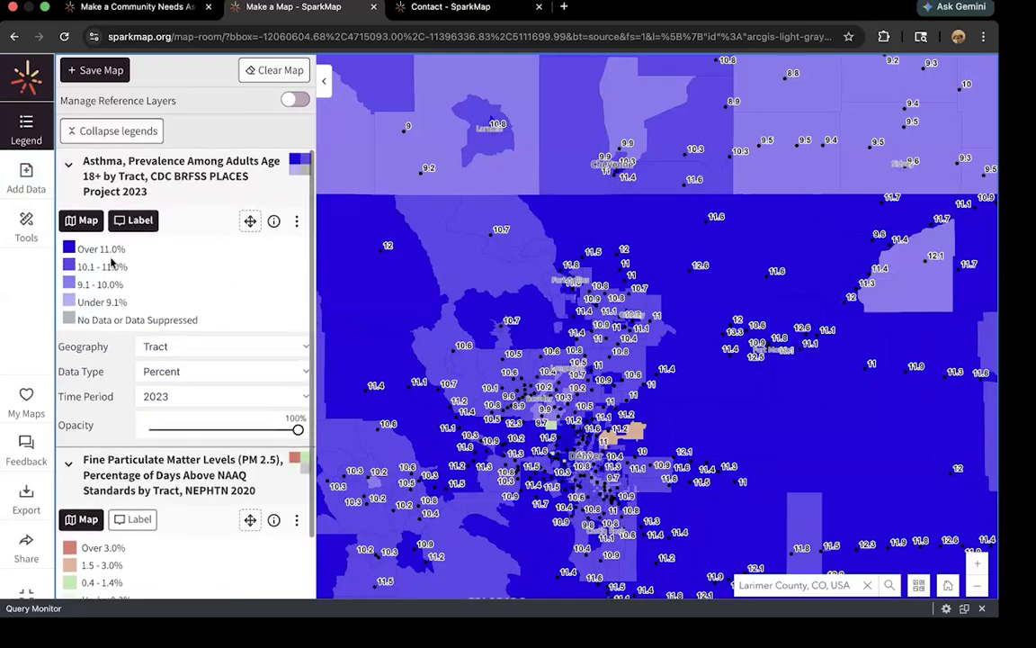
- Search the data layers for "primary care"
{"action": "left_click", "coordinate": [26, 174]}
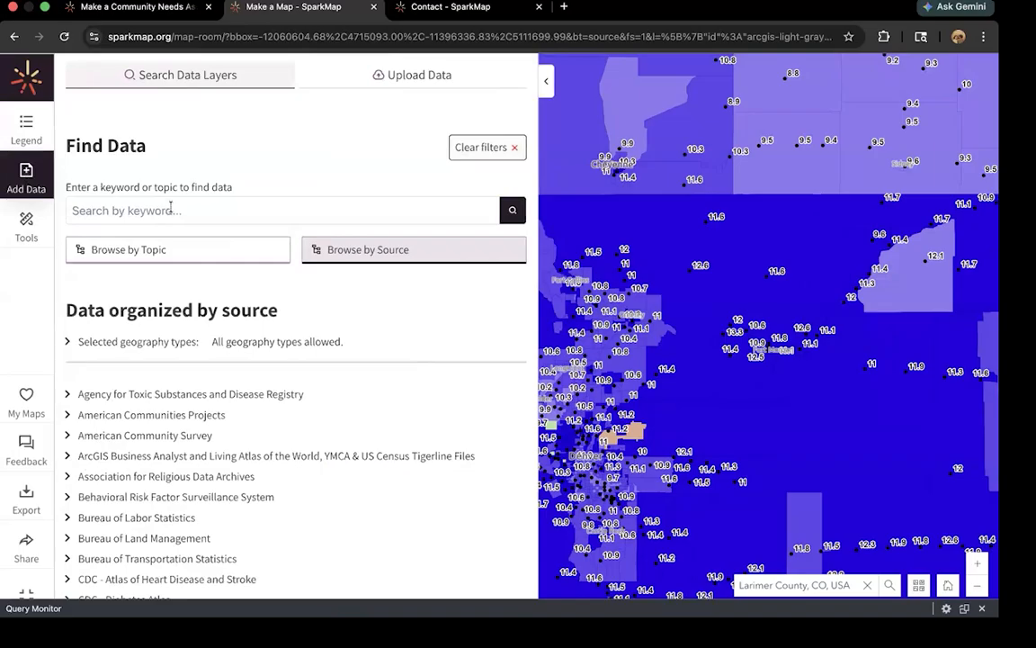
{"action": "left_click", "coordinate": [167, 206]}
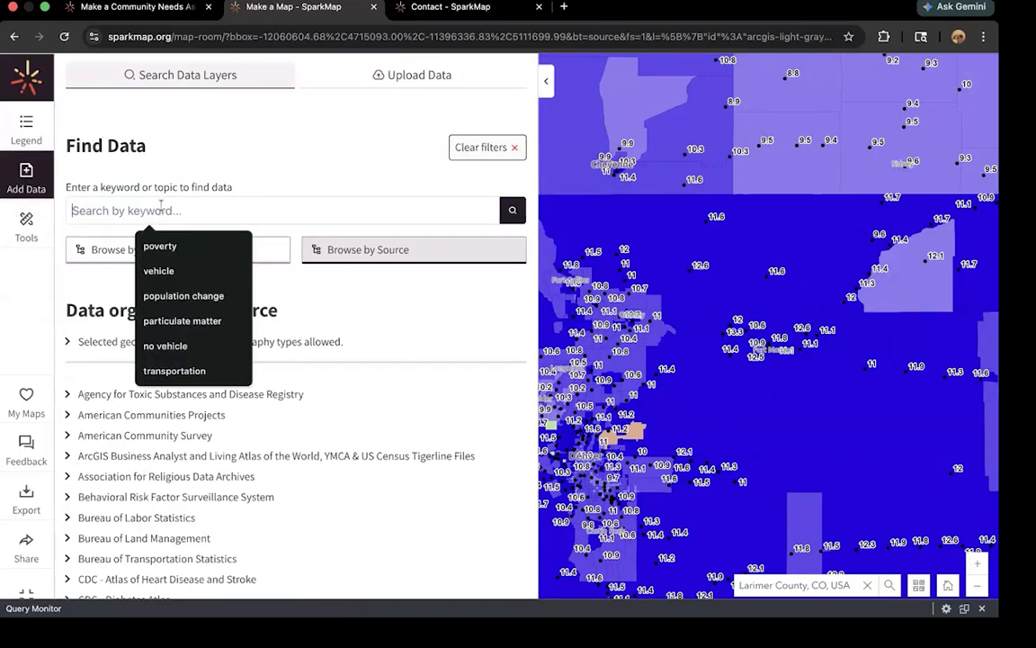
{"action": "type", "text": "primary"}
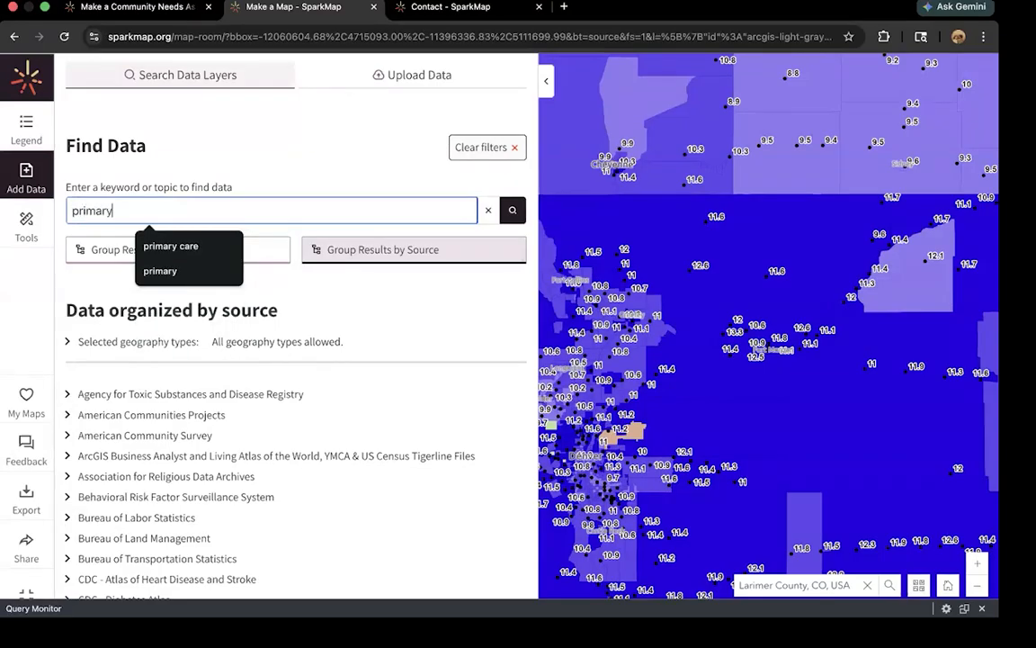
{"action": "left_click", "coordinate": [173, 241]}
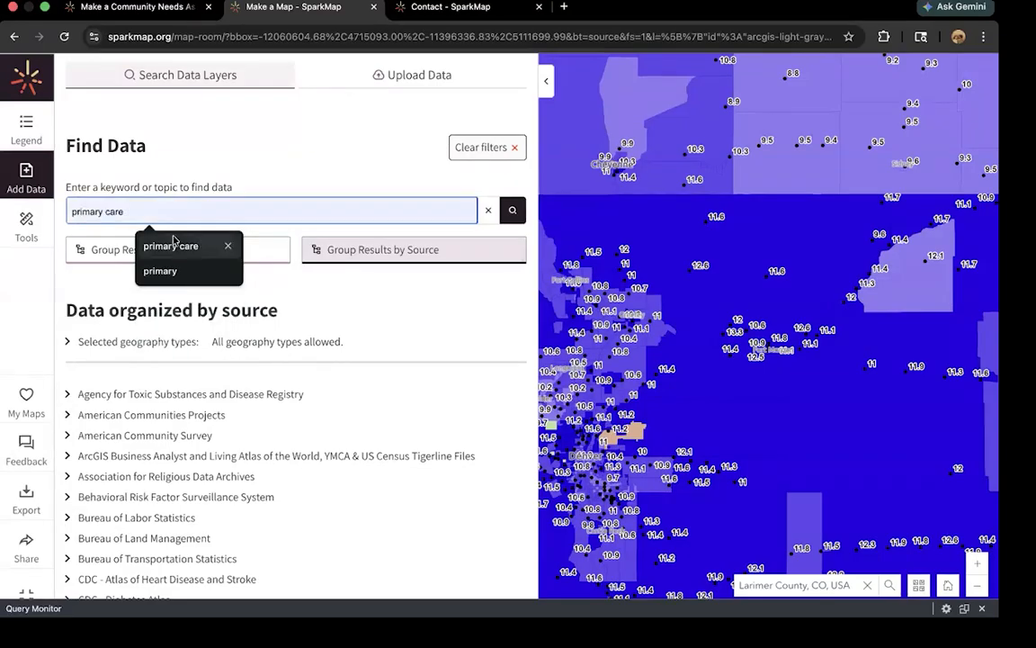
{"action": "left_click", "coordinate": [174, 242]}
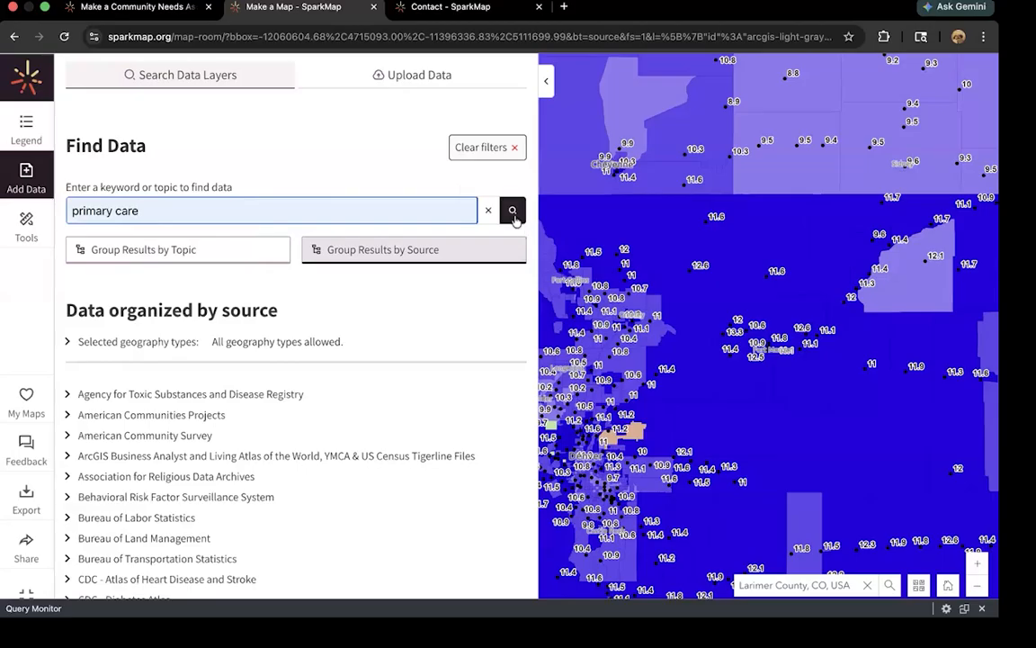
{"action": "left_click", "coordinate": [512, 211]}
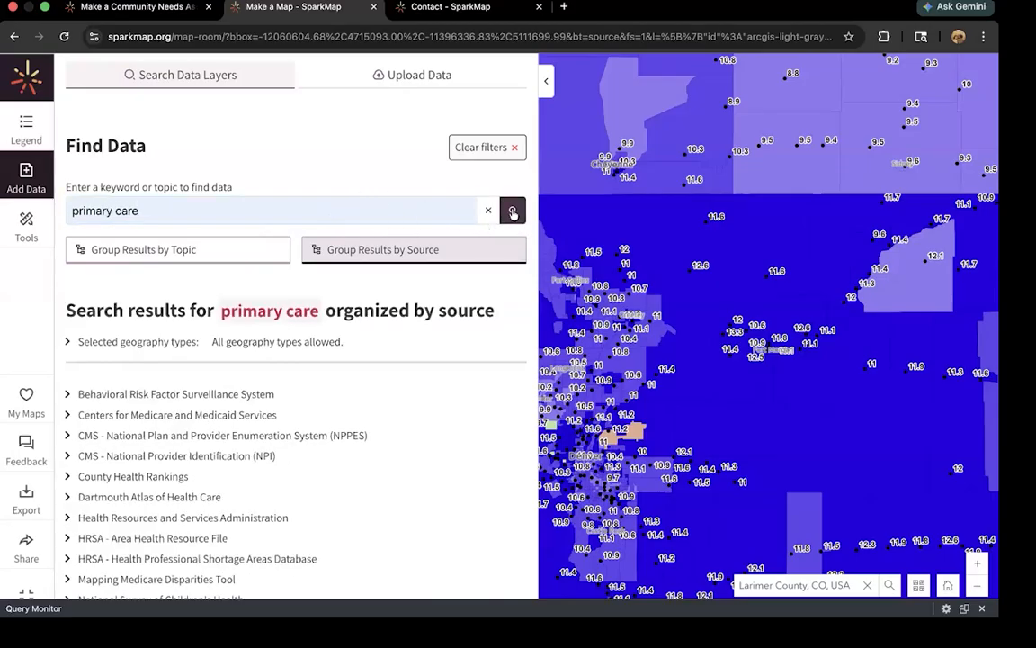
- Remove the grouping by source from the search results and add the Primary Care Physicians, CMS NPPES March 2026 layer to the map
{"action": "scroll", "coordinate": [494, 275], "scroll_direction": "down", "scroll_amount": 1}
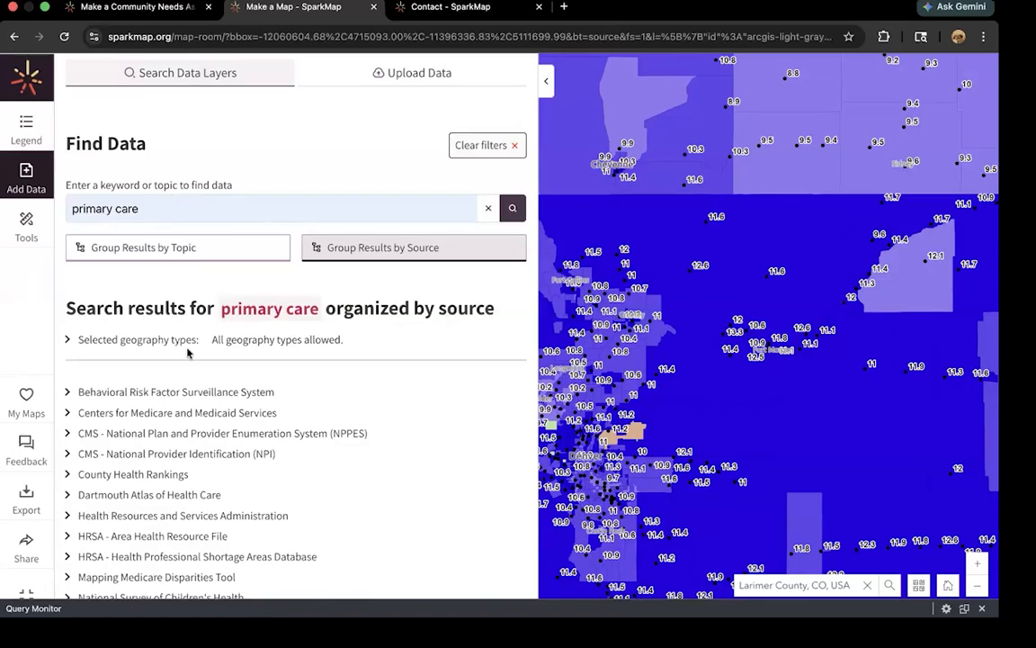
{"action": "left_click", "coordinate": [374, 247]}
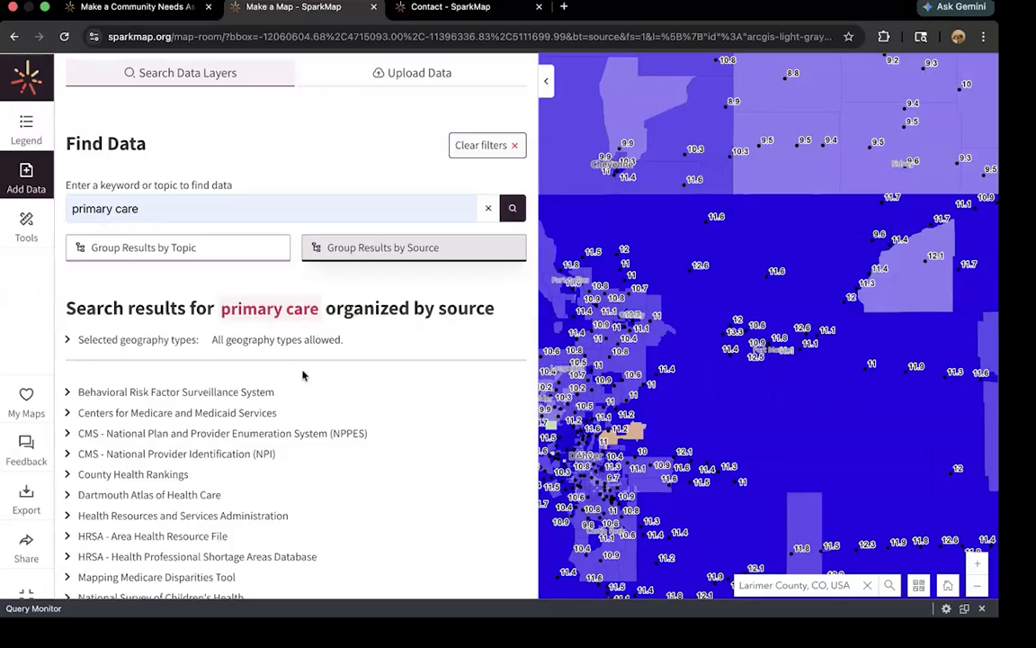
{"action": "scroll", "coordinate": [305, 378], "scroll_direction": "down", "scroll_amount": 1}
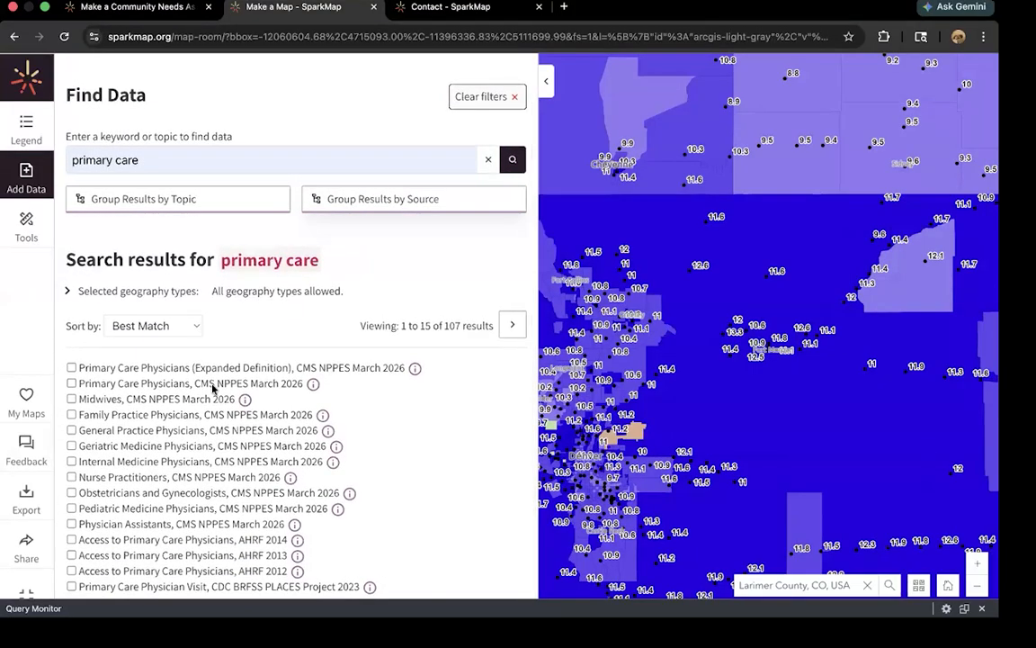
{"action": "left_click", "coordinate": [72, 383]}
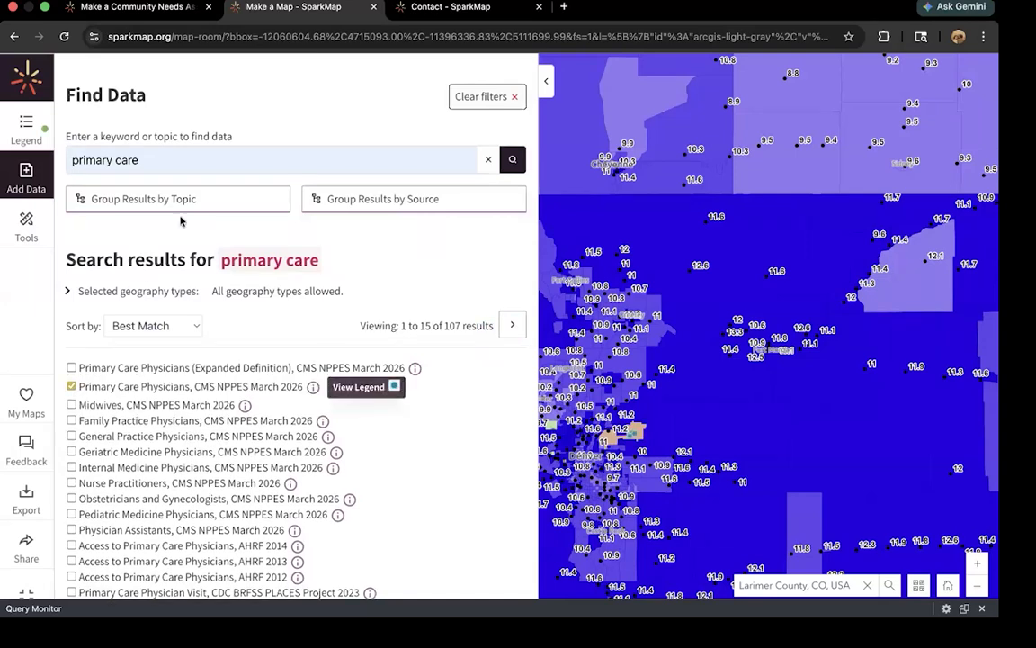
- Move the Primary Care Physicians layer above the Asthma layer in the map legend
{"action": "left_click", "coordinate": [26, 130]}
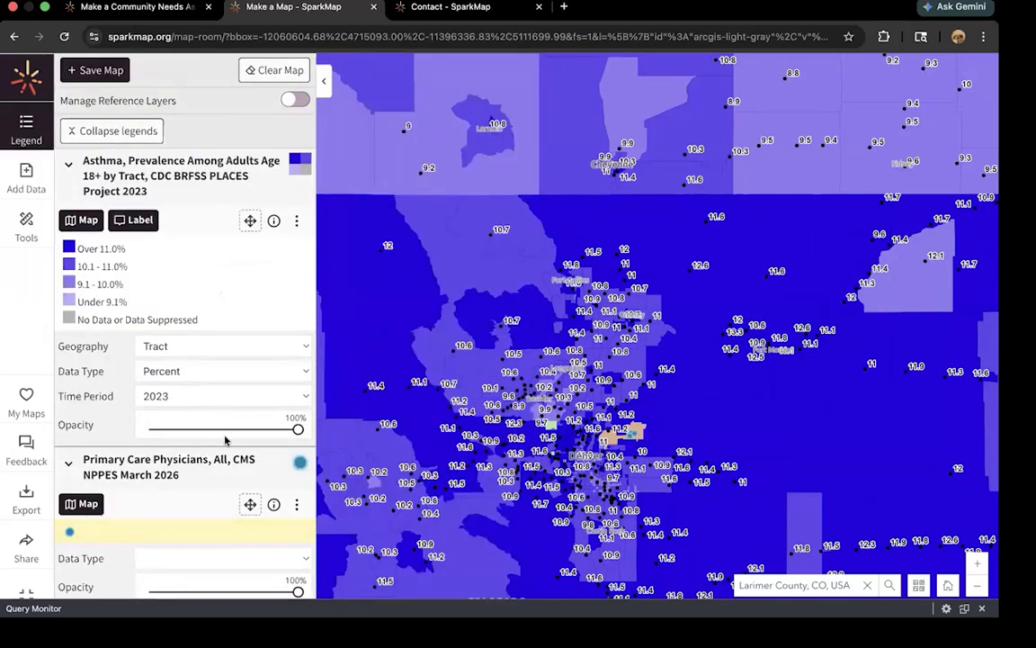
{"action": "scroll", "coordinate": [225, 439], "scroll_direction": "down", "scroll_amount": 1}
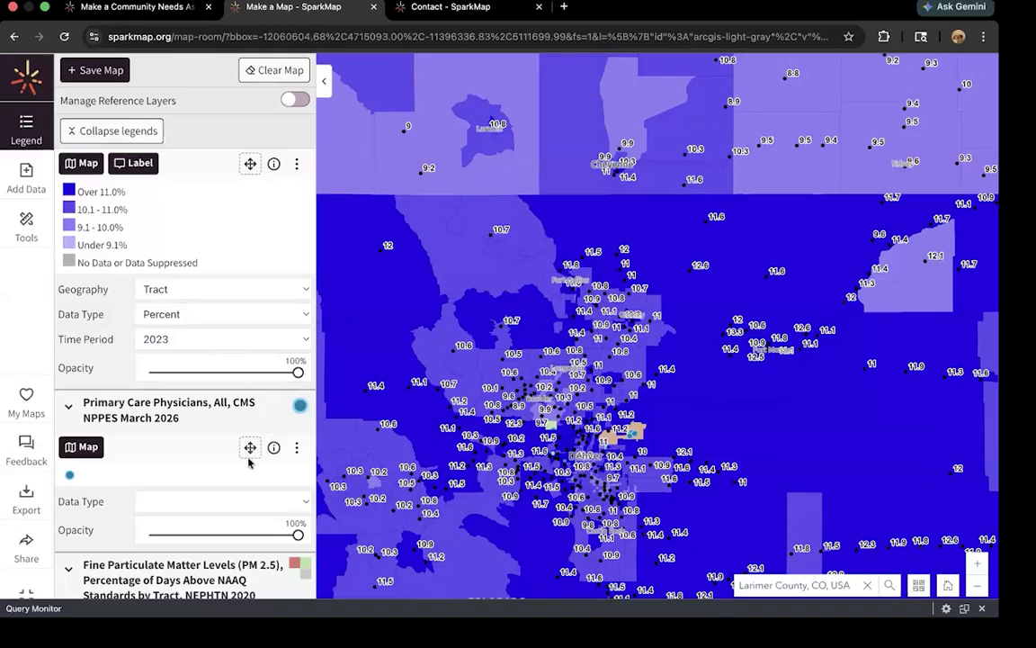
{"action": "left_click_drag", "start_coordinate": [251, 447], "coordinate": [250, 205]}
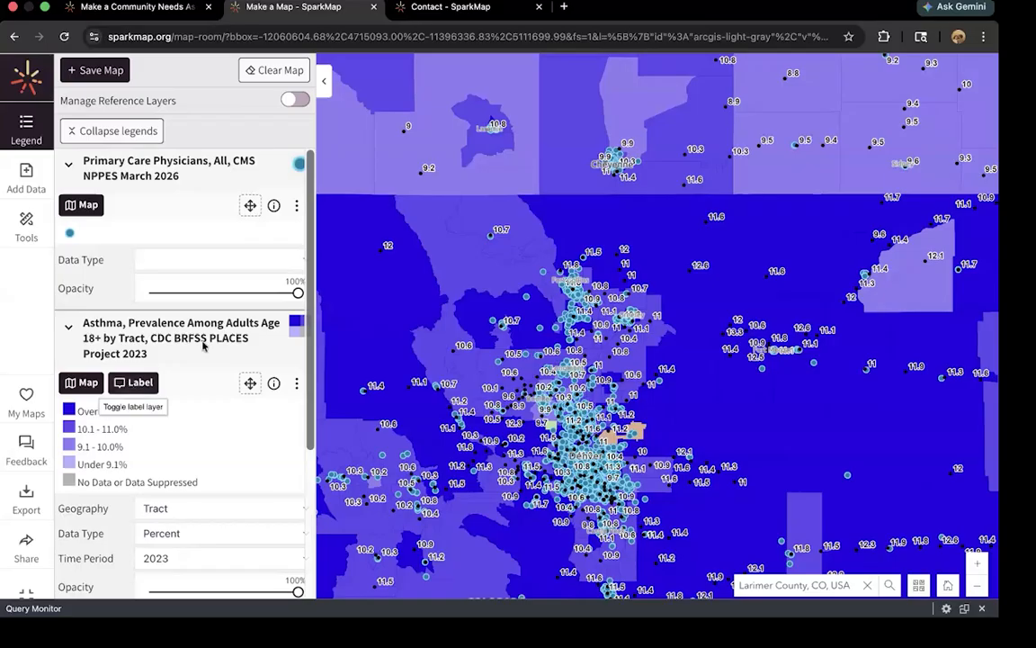
- Turn off the Asthma layer's map labels and review the physician points against the asthma tracts
{"action": "left_click", "coordinate": [133, 382]}
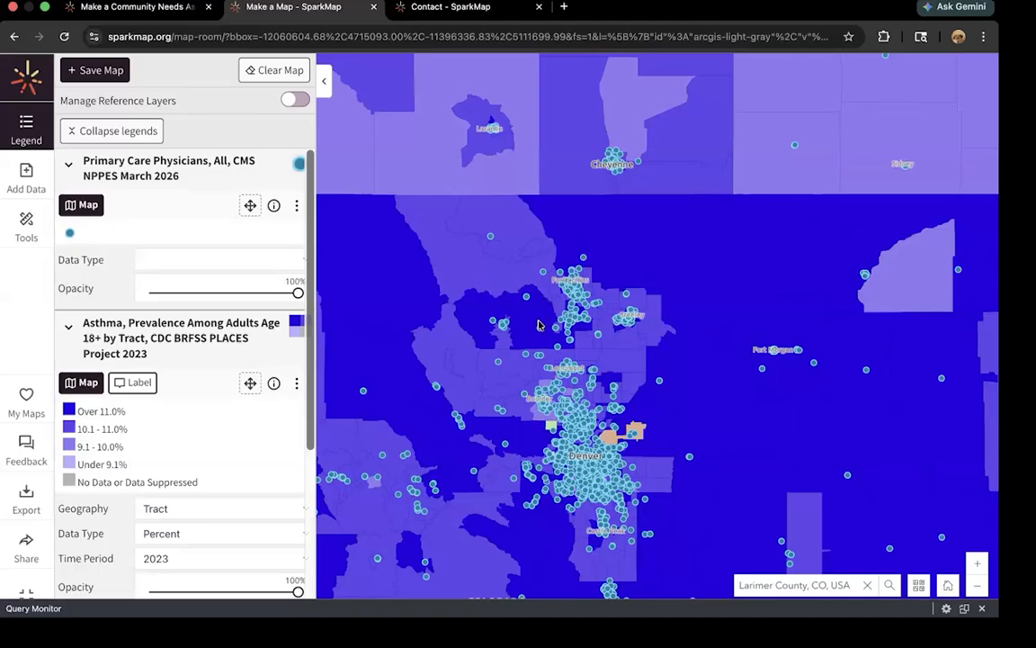
{"action": "scroll", "coordinate": [538, 323], "scroll_direction": "up", "scroll_amount": 1}
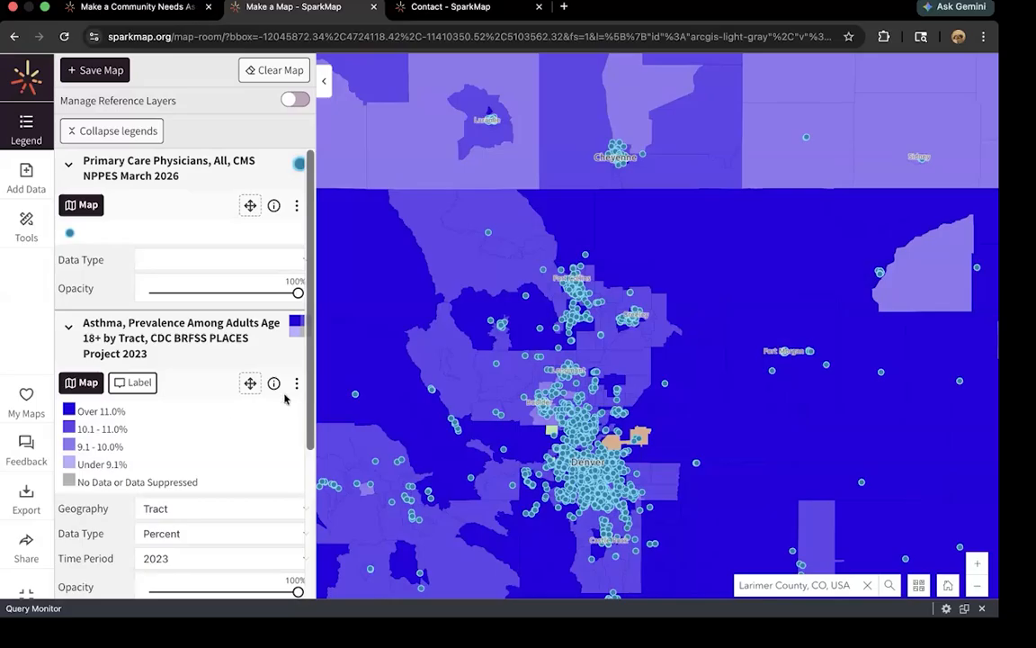
{"action": "scroll", "coordinate": [188, 451], "scroll_direction": "down", "scroll_amount": 2}
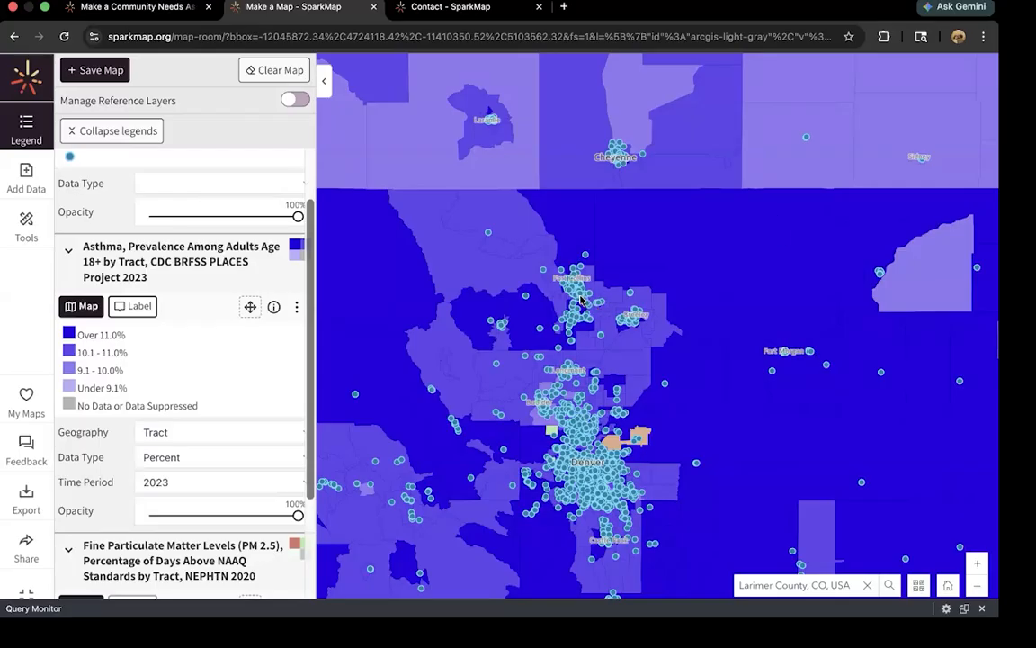
{"action": "scroll", "coordinate": [202, 295], "scroll_direction": "up", "scroll_amount": 2}
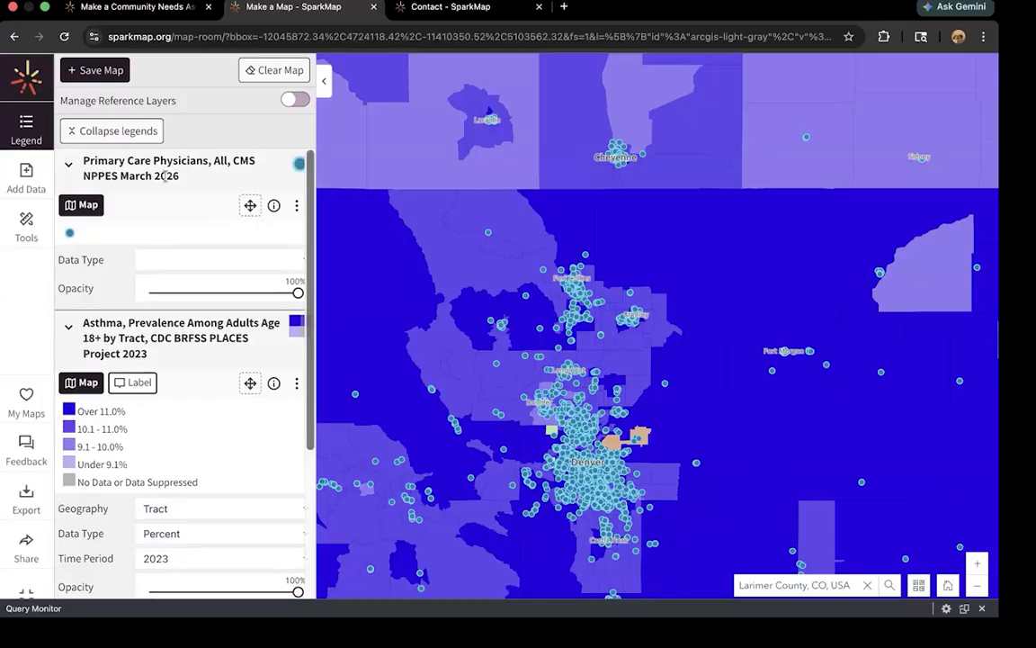
- Inspect the record of a primary care physician point in Fort Collins and close its pop-up
{"action": "left_click", "coordinate": [578, 290]}
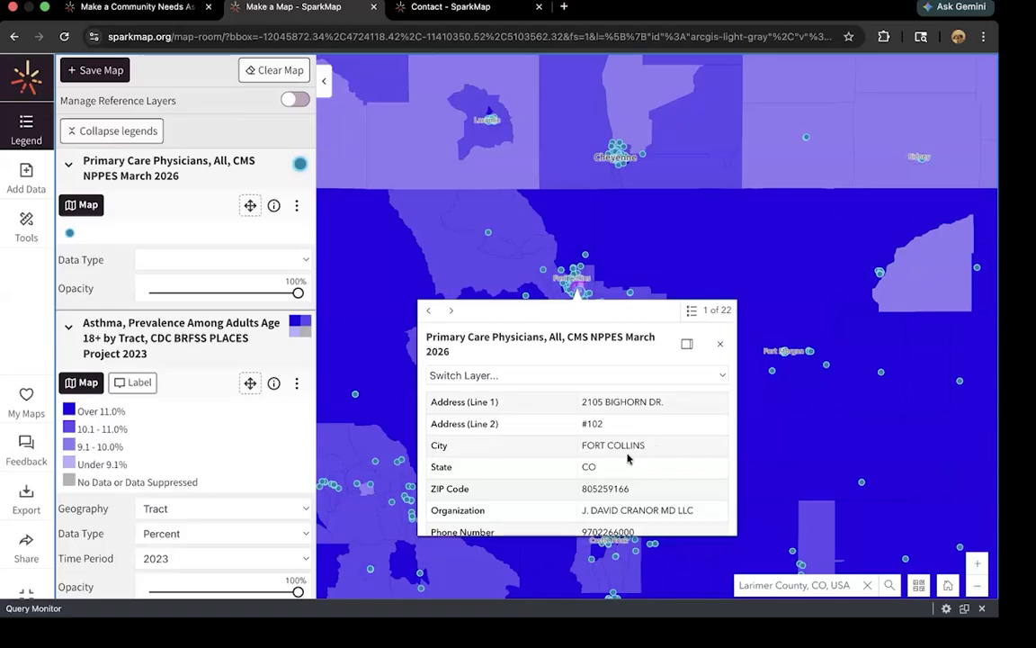
{"action": "left_click_drag", "start_coordinate": [697, 510], "coordinate": [581, 488]}
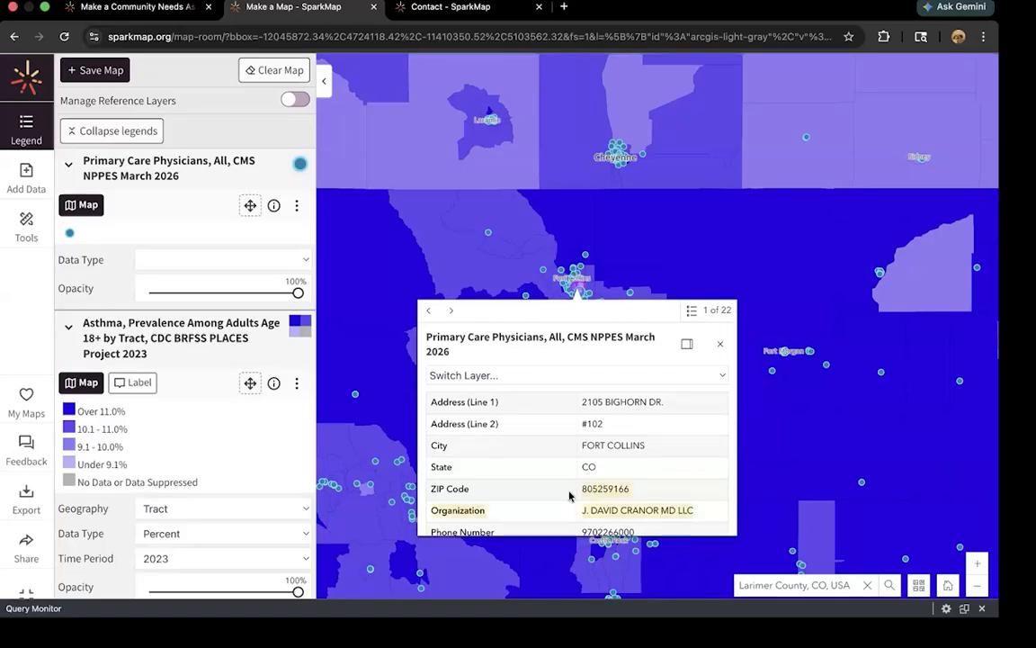
{"action": "left_click", "coordinate": [724, 344]}
{"action": "left_click_drag", "start_coordinate": [660, 346], "coordinate": [674, 305]}
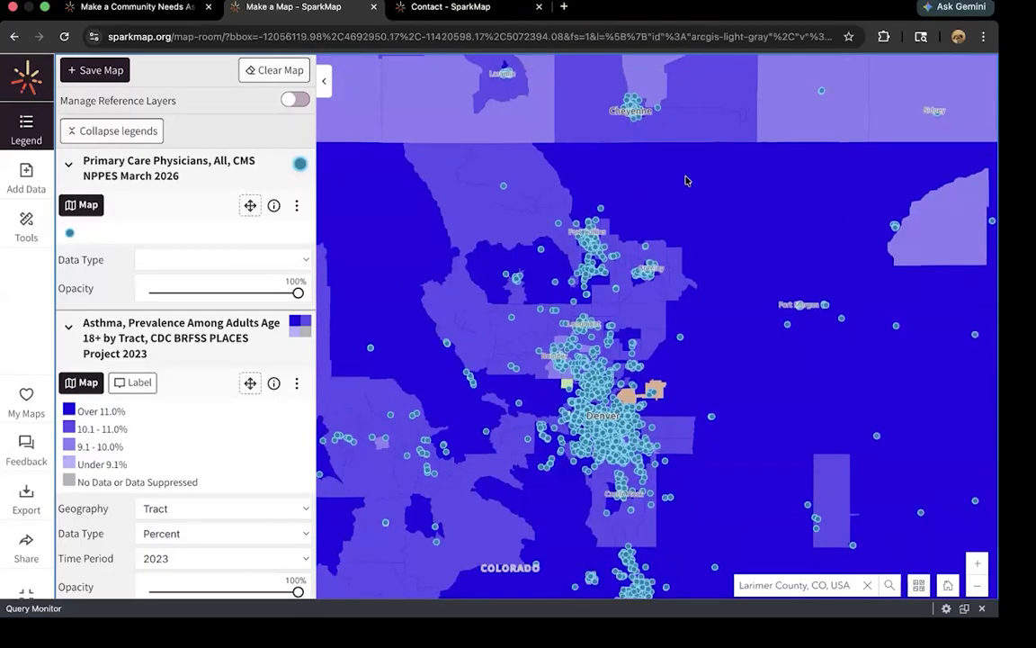
- Start a data download for the Primary Care Physicians layer and select the points around Fort Collins and Greeley by rectangle
{"action": "left_click", "coordinate": [296, 206]}
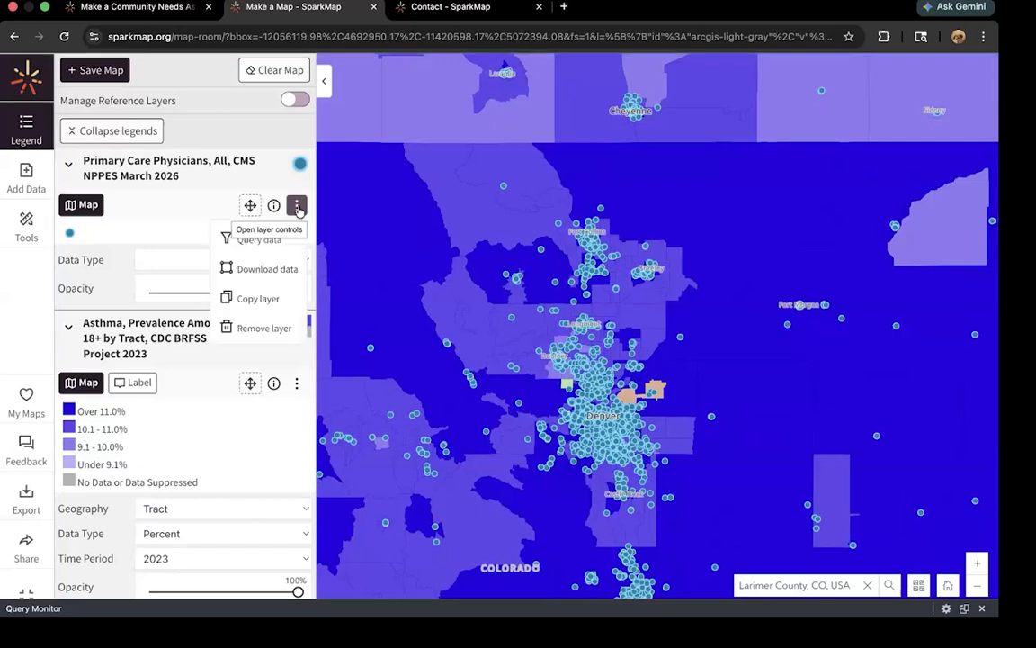
{"action": "left_click", "coordinate": [256, 271]}
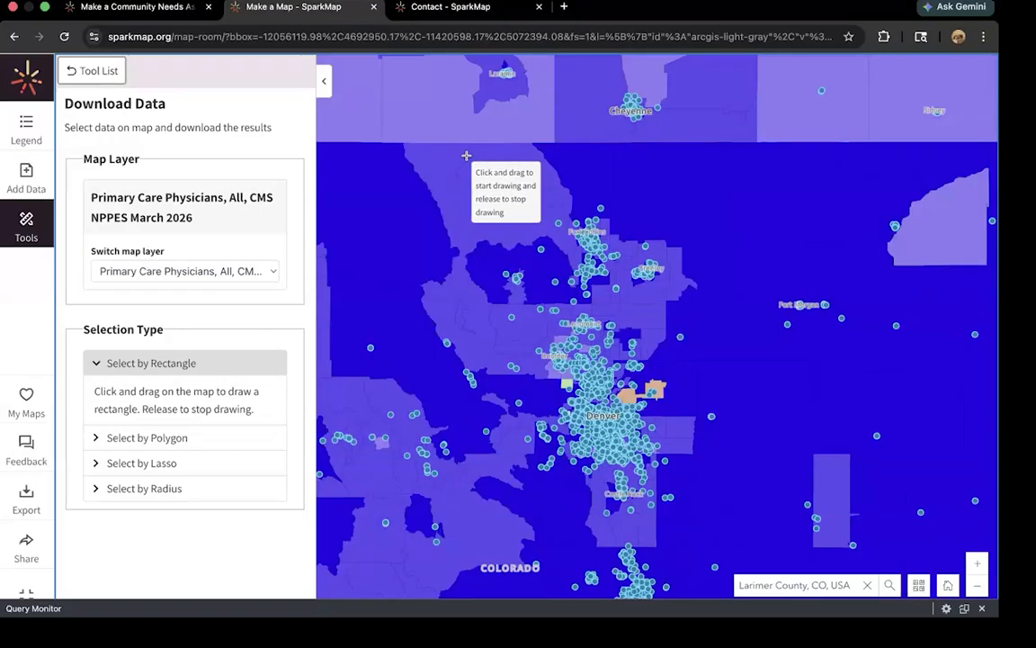
{"action": "left_click", "coordinate": [185, 439]}
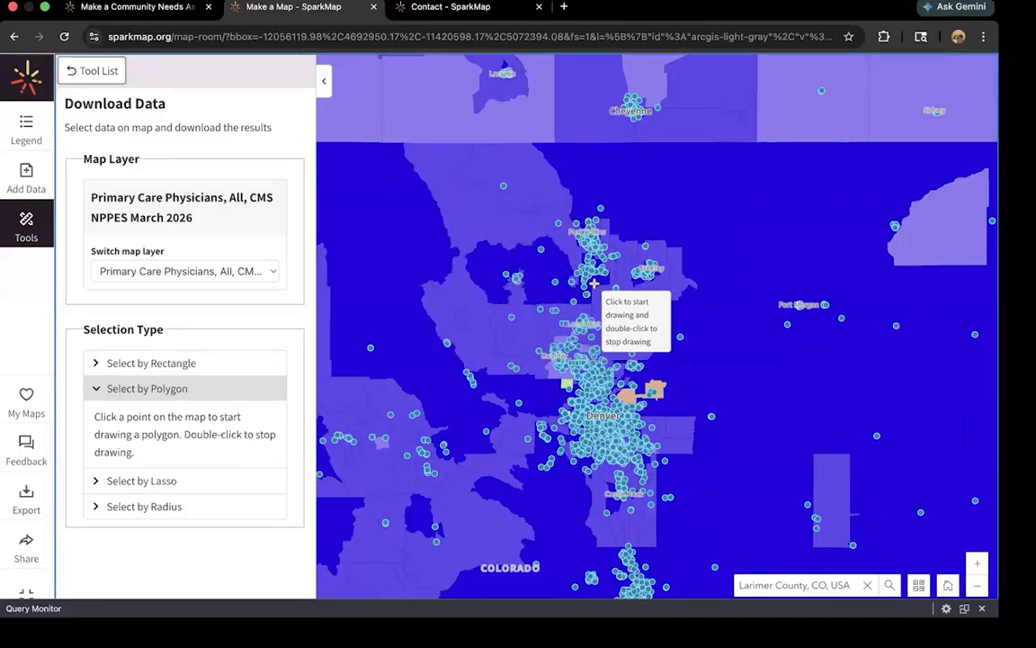
{"action": "left_click", "coordinate": [151, 364]}
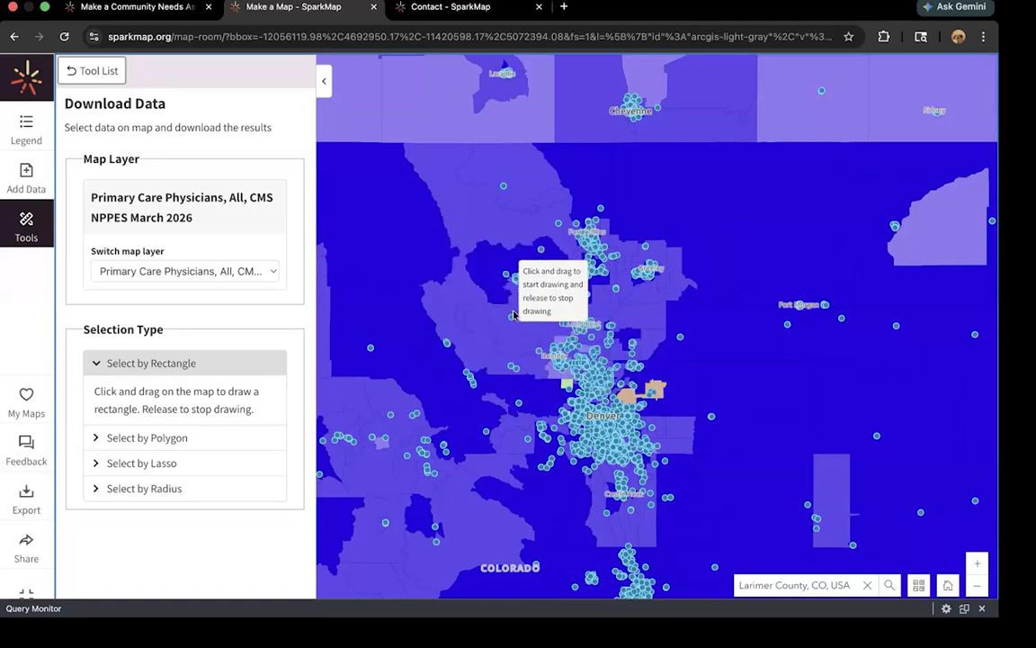
{"action": "mouse_move", "coordinate": [517, 322]}
{"action": "left_mouse_down"}
{"action": "mouse_move", "coordinate": [673, 311]}
{"action": "mouse_move", "coordinate": [655, 194]}
{"action": "mouse_move", "coordinate": [668, 192]}
{"action": "left_mouse_up"}
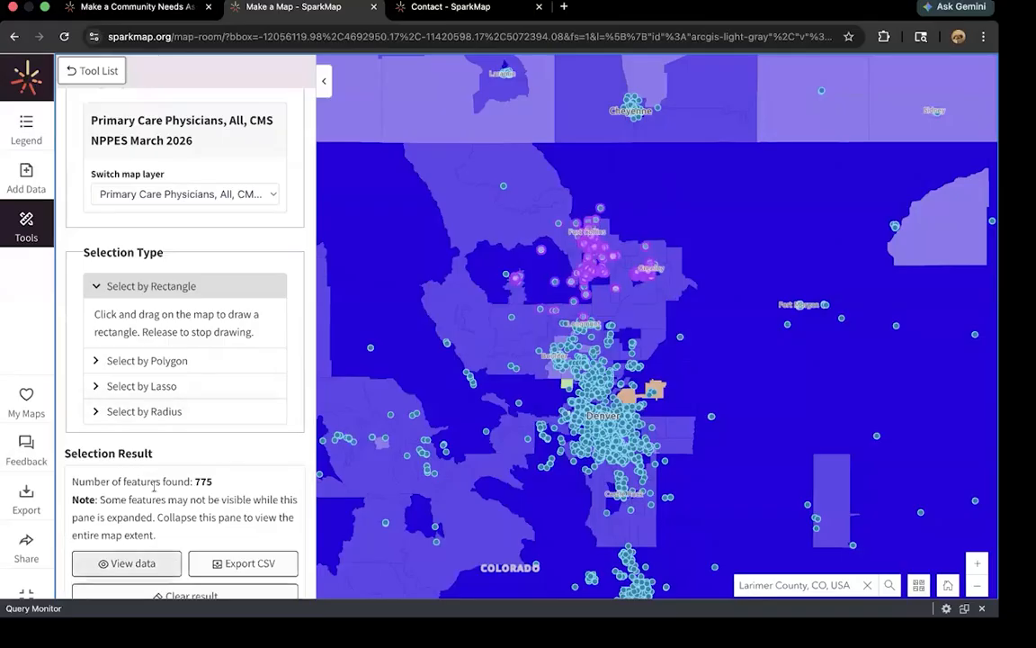
- View the selected physicians' data as a full-screen table and look through its records
{"action": "scroll", "coordinate": [148, 565], "scroll_direction": "down", "scroll_amount": 1}
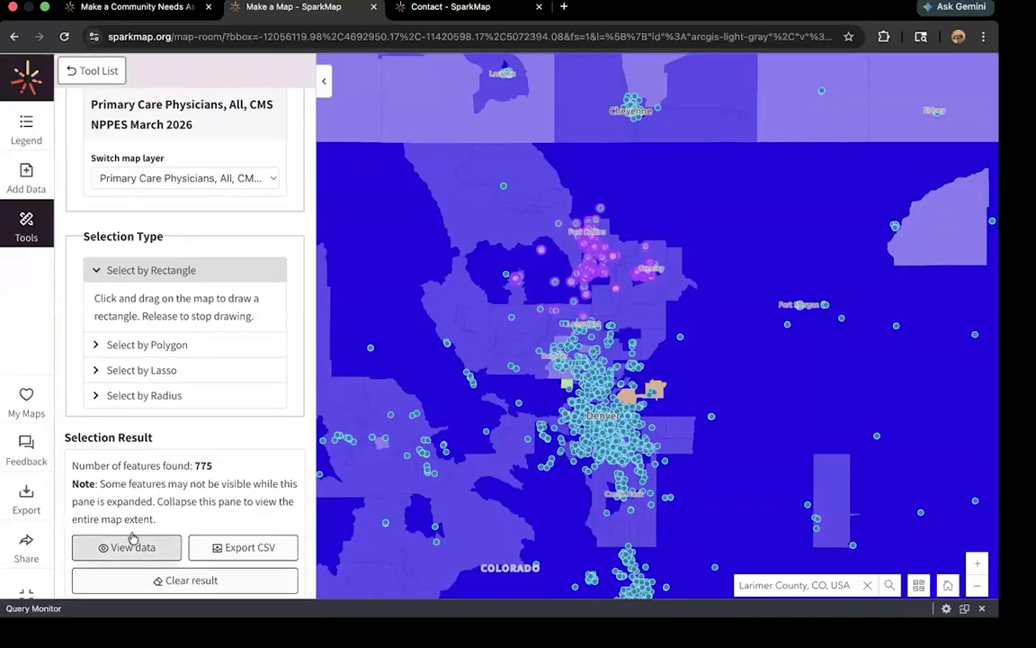
{"action": "left_click", "coordinate": [140, 546]}
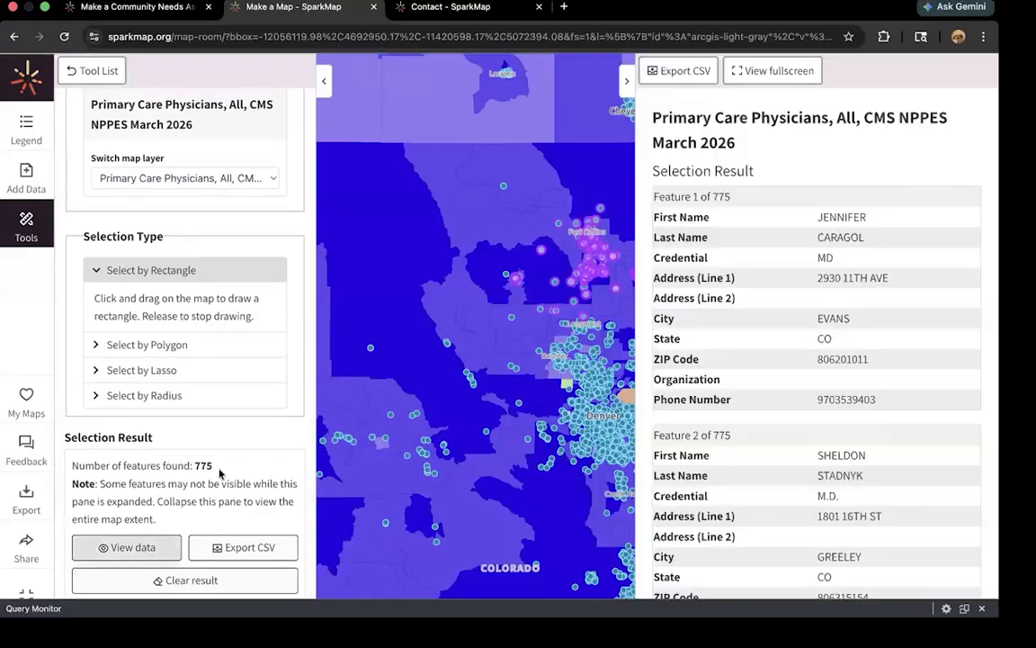
{"action": "left_click", "coordinate": [770, 74]}
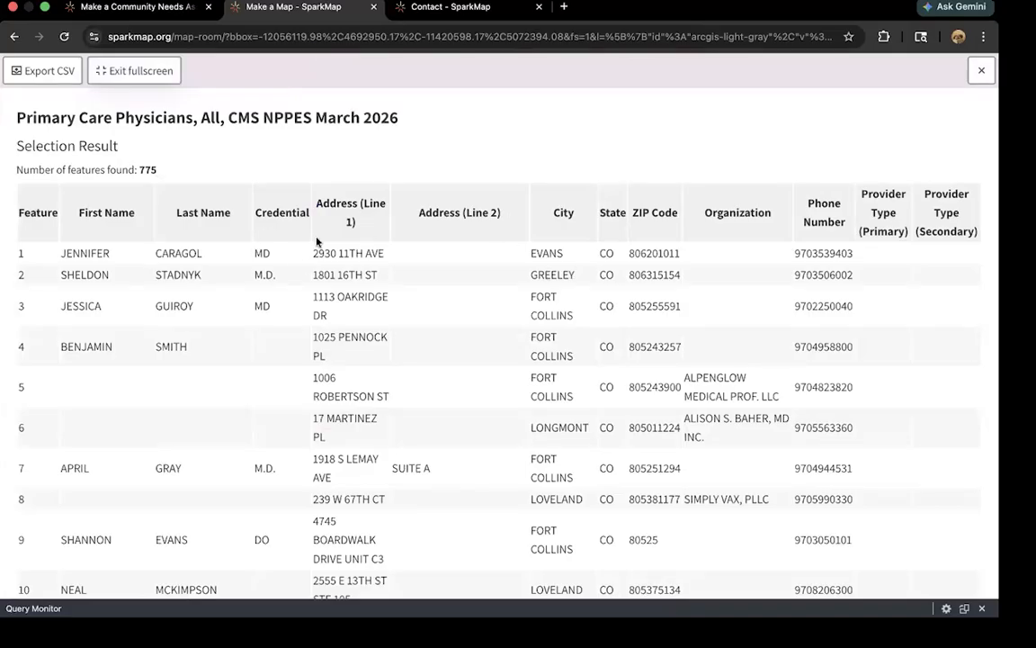
{"action": "scroll", "coordinate": [174, 276], "scroll_direction": "down", "scroll_amount": 1}
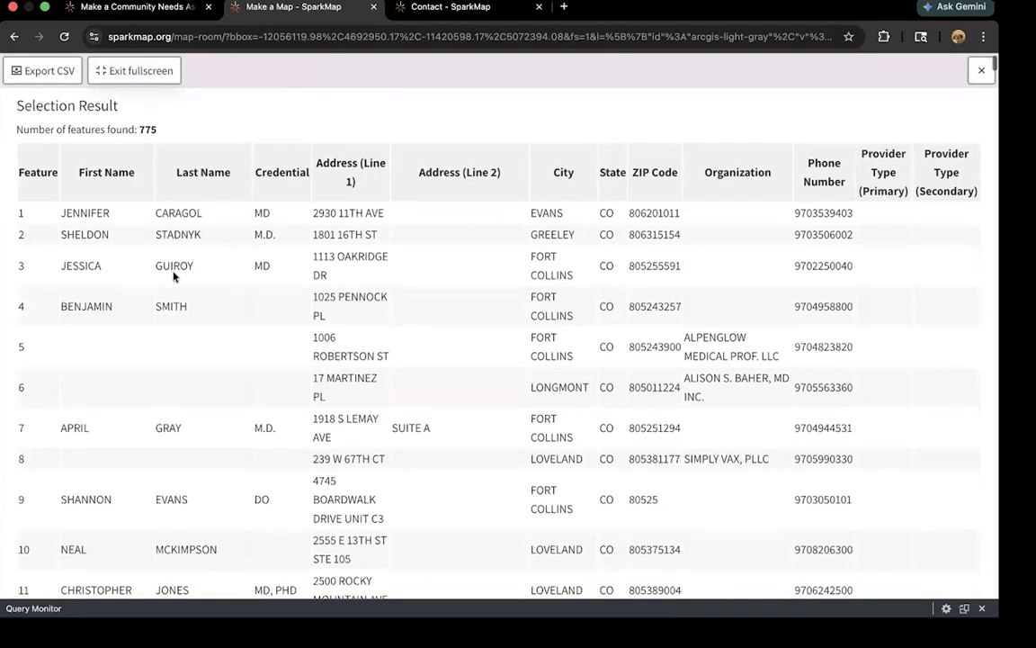
- Examine more of the selected primary care physician records, then leave the full-screen table view
{"action": "scroll", "coordinate": [173, 276], "scroll_direction": "down", "scroll_amount": 15}
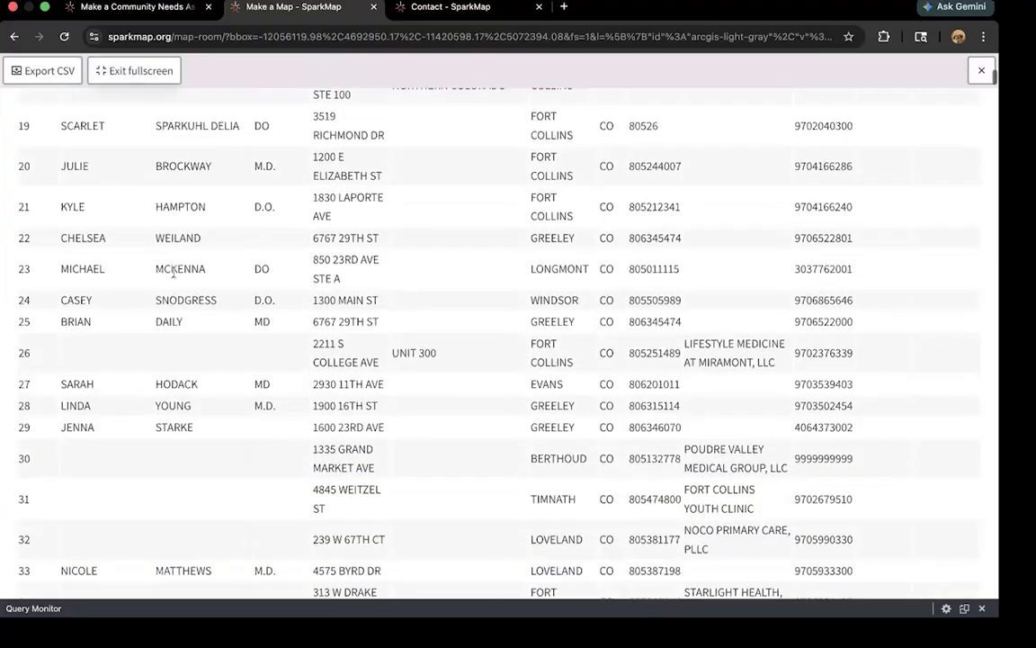
{"action": "scroll", "coordinate": [173, 276], "scroll_direction": "down", "scroll_amount": 20}
{"action": "scroll", "coordinate": [174, 272], "scroll_direction": "down", "scroll_amount": 20}
{"action": "scroll", "coordinate": [173, 276], "scroll_direction": "up", "scroll_amount": 20}
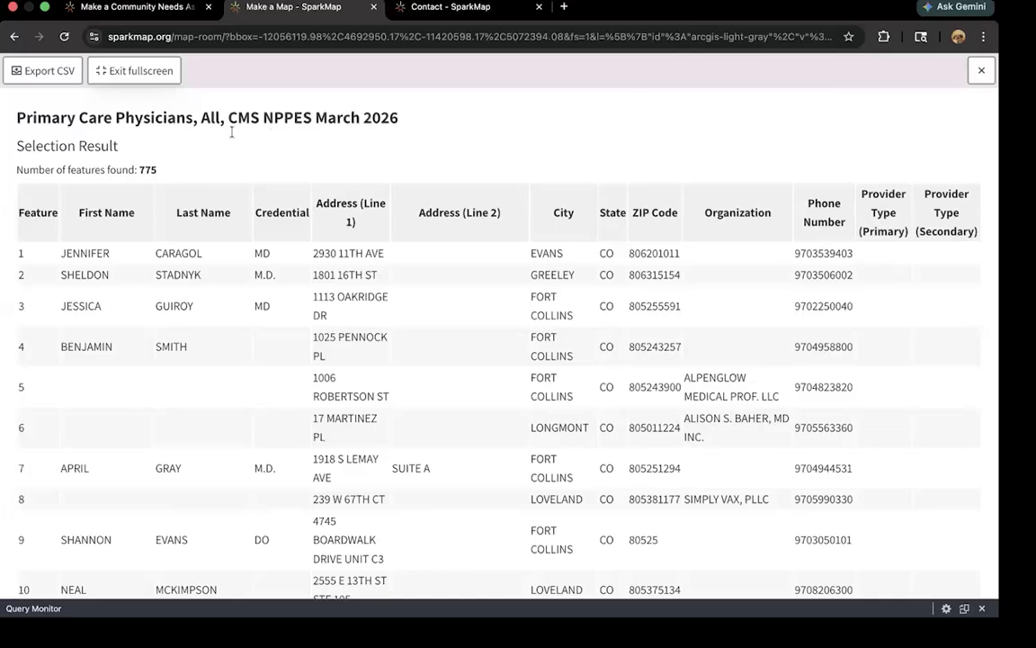
{"action": "left_click", "coordinate": [131, 72]}
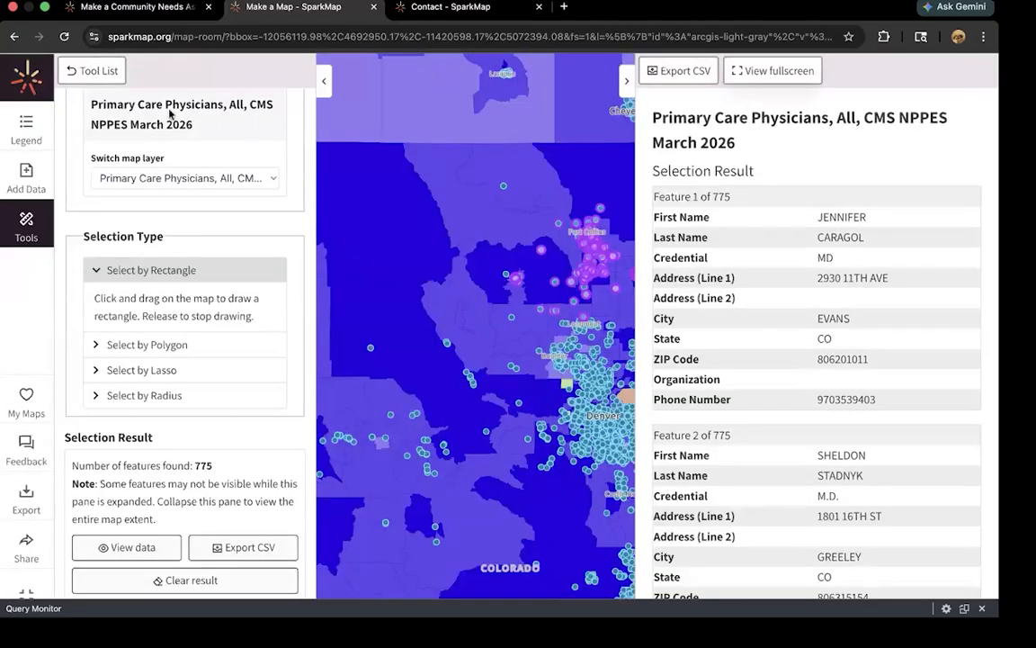
- Leave the data download tool with its selection results and return to the map legend
{"action": "left_click", "coordinate": [116, 70]}
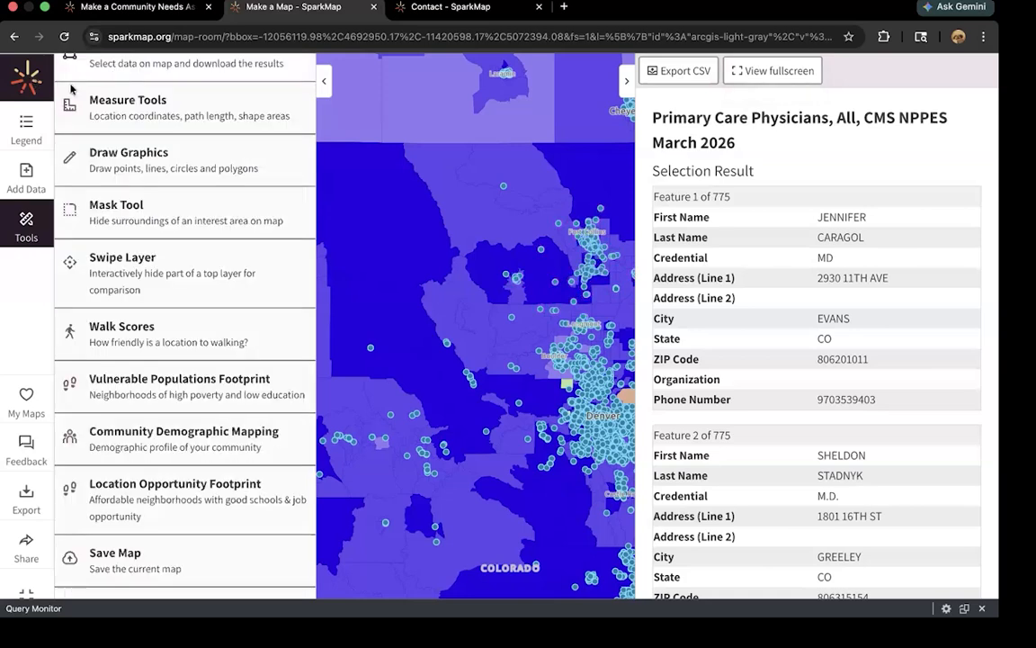
{"action": "scroll", "coordinate": [190, 152], "scroll_direction": "up", "scroll_amount": 2}
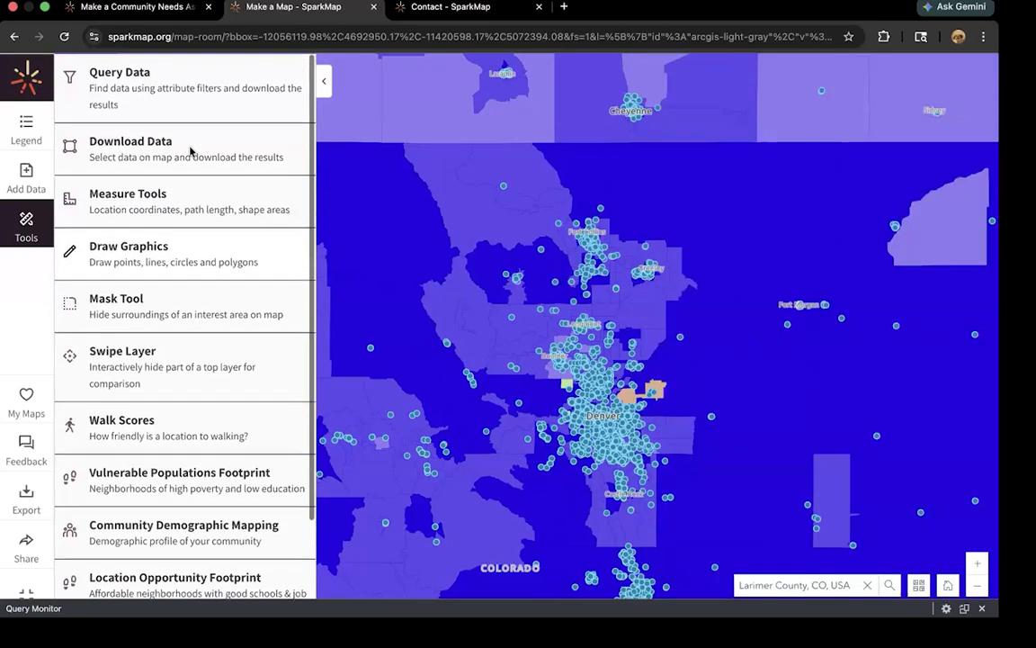
{"action": "left_click", "coordinate": [18, 131]}
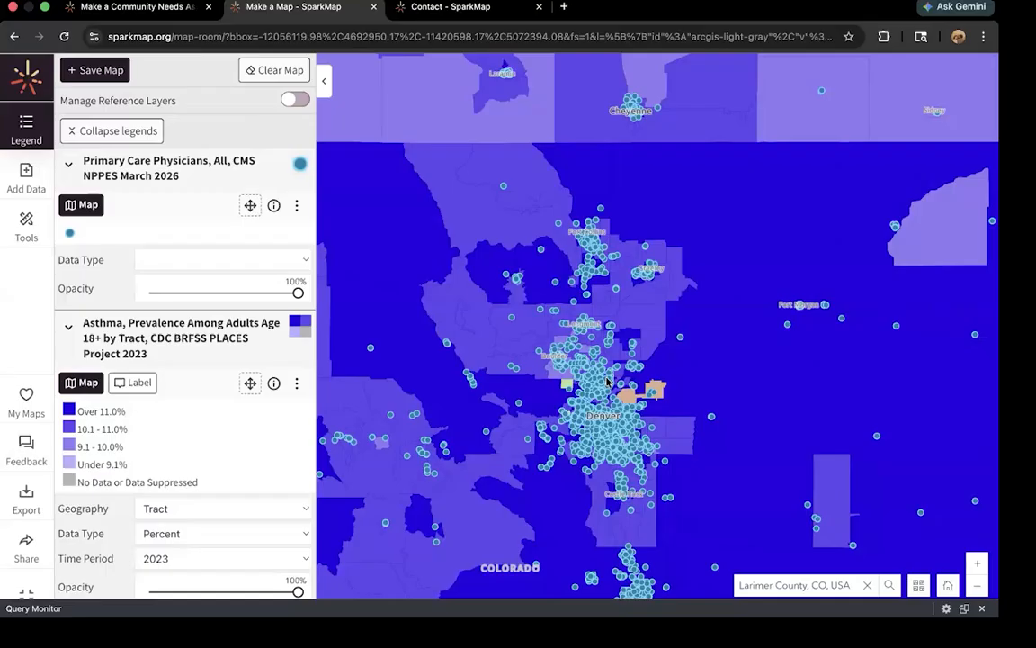
{"action": "scroll", "coordinate": [607, 381], "scroll_direction": "up", "scroll_amount": 1}
{"action": "scroll", "coordinate": [585, 357], "scroll_direction": "up", "scroll_amount": 1}
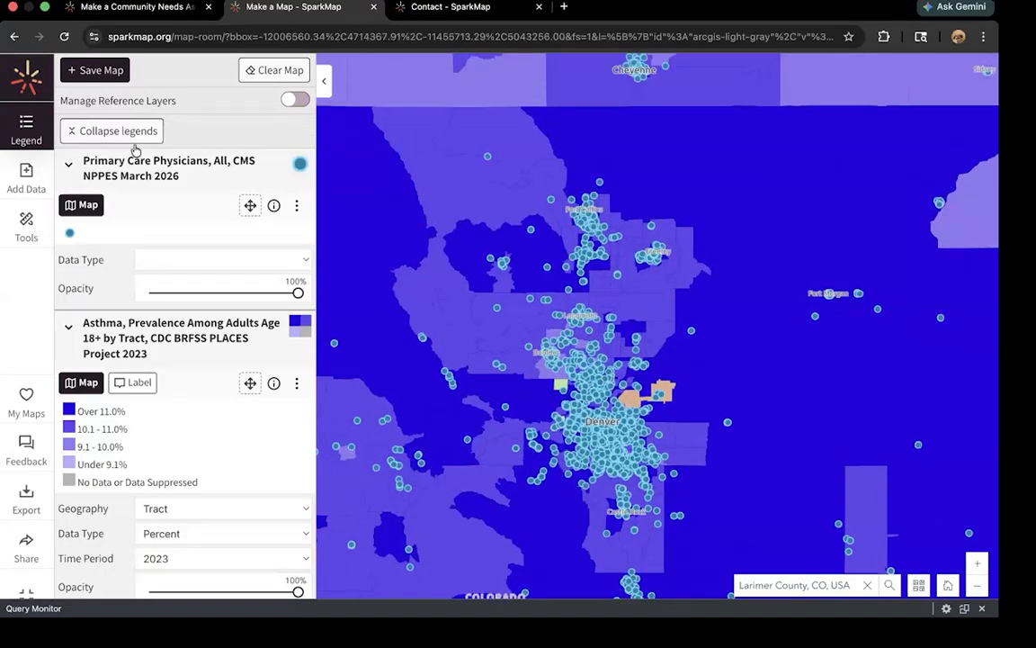
- Search the data layers for "uninsure" and add Uninsured Population, ACS 2020-24 to the map
{"action": "left_click", "coordinate": [26, 176]}
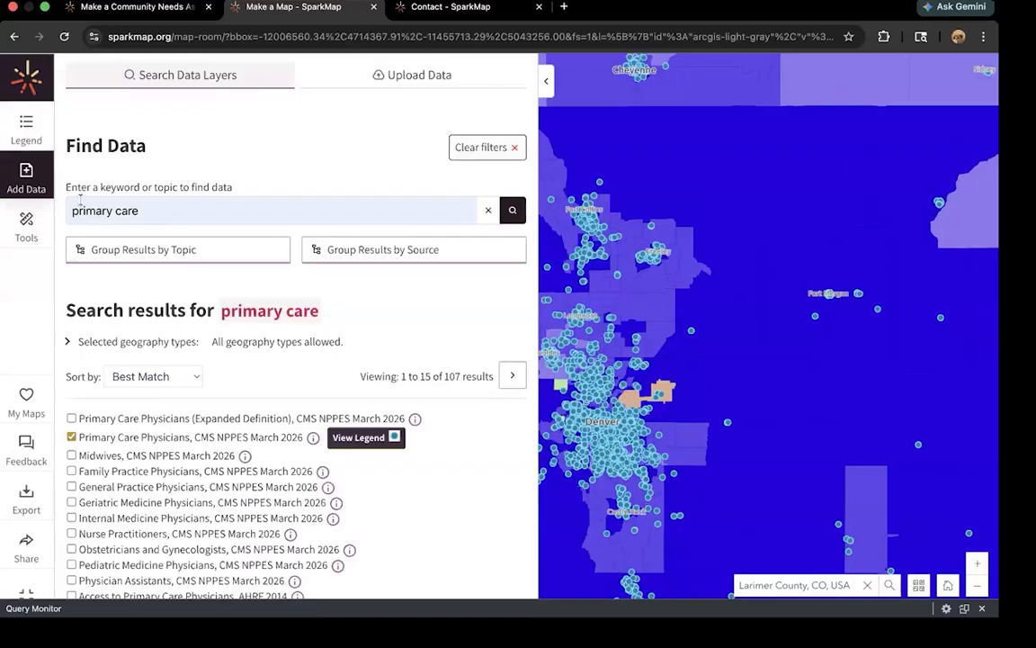
{"action": "type", "text": "un"}
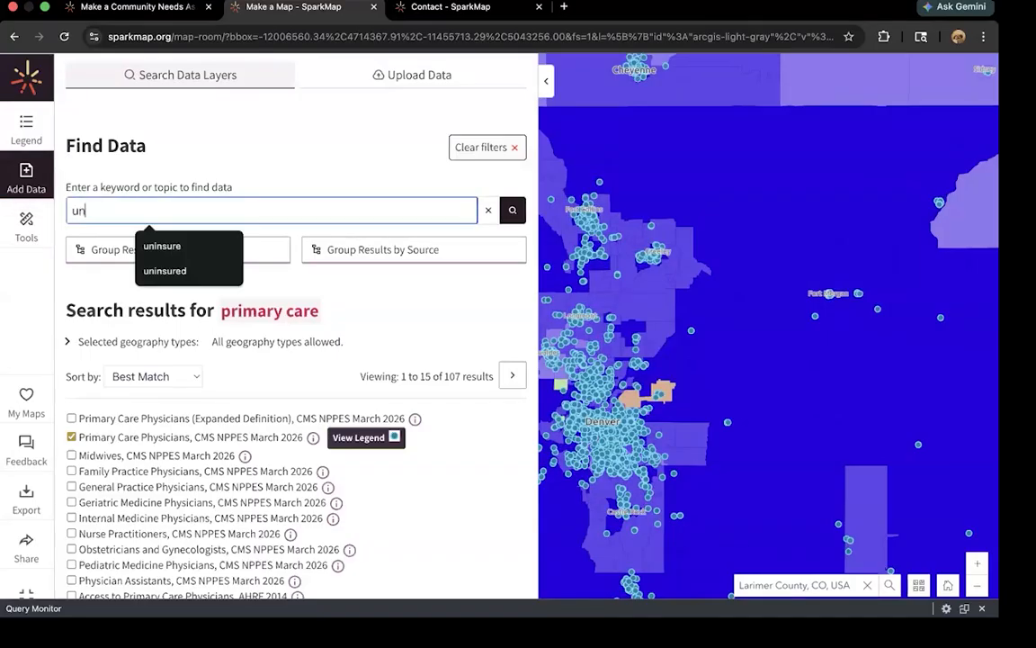
{"action": "key", "text": "BackSpace"}
{"action": "type", "text": "insure"}
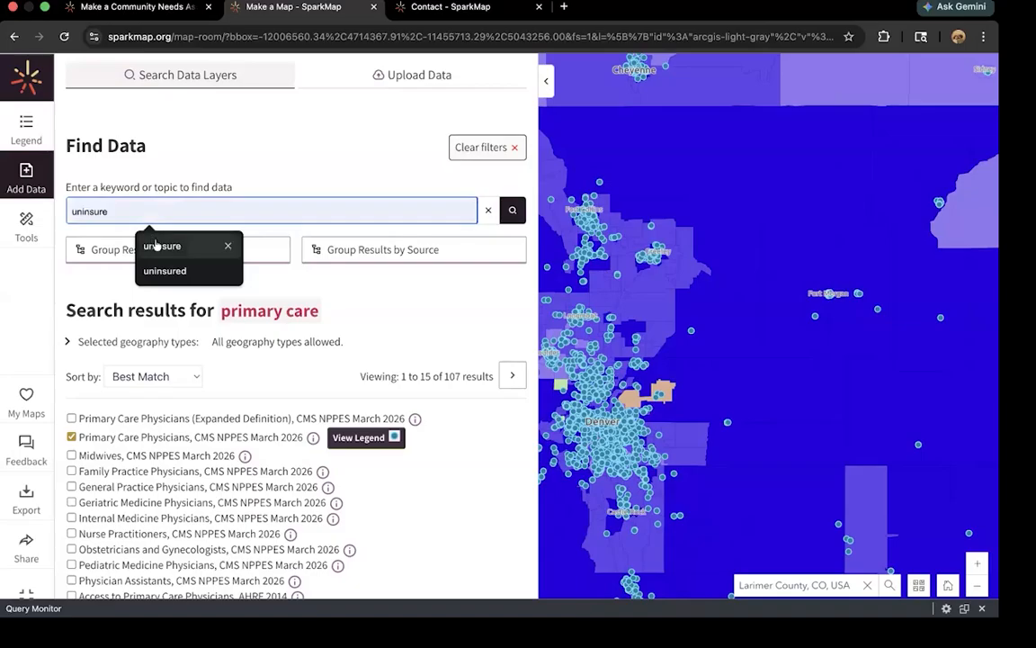
{"action": "left_click", "coordinate": [151, 245]}
{"action": "left_click", "coordinate": [513, 211]}
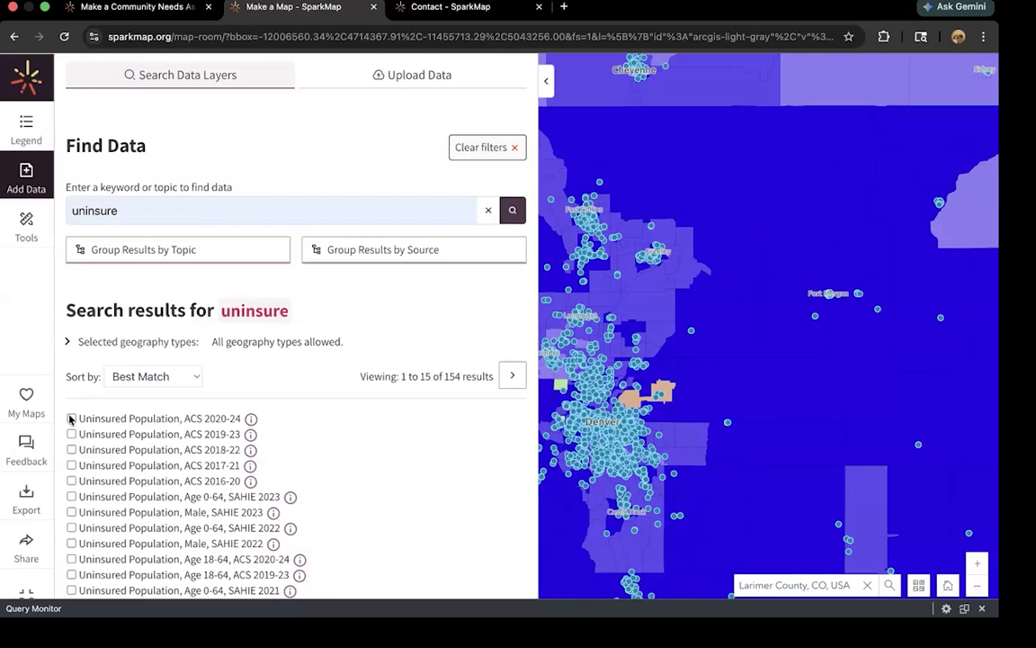
{"action": "left_click", "coordinate": [71, 419]}
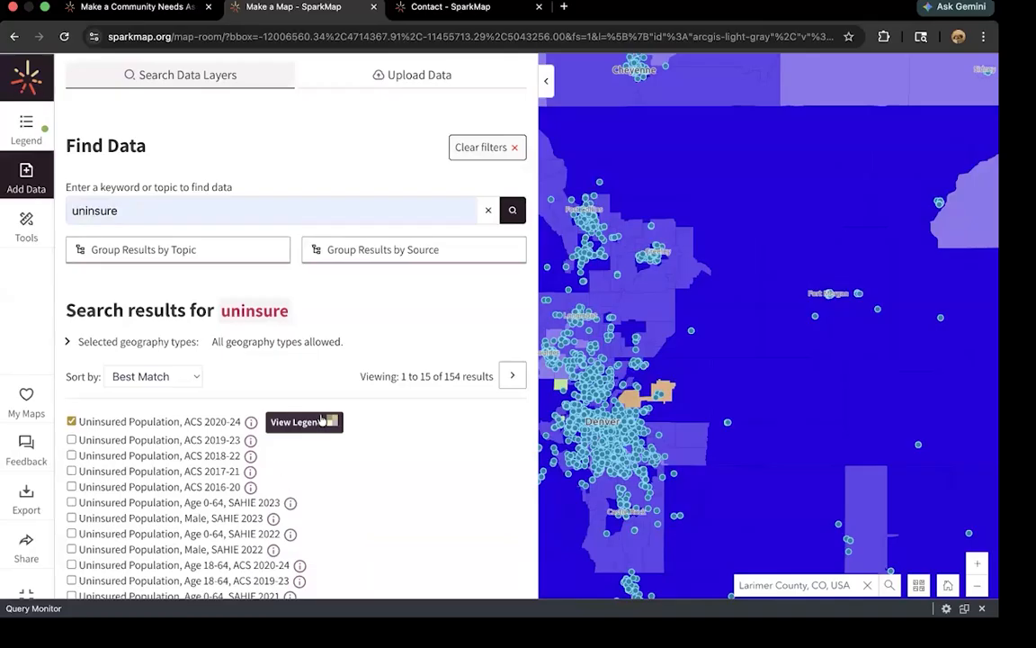
- Hide the Asthma and PM 2.5 layers and move the Uninsured Population layer directly below Primary Care Physicians in the legend
{"action": "left_click", "coordinate": [299, 422]}
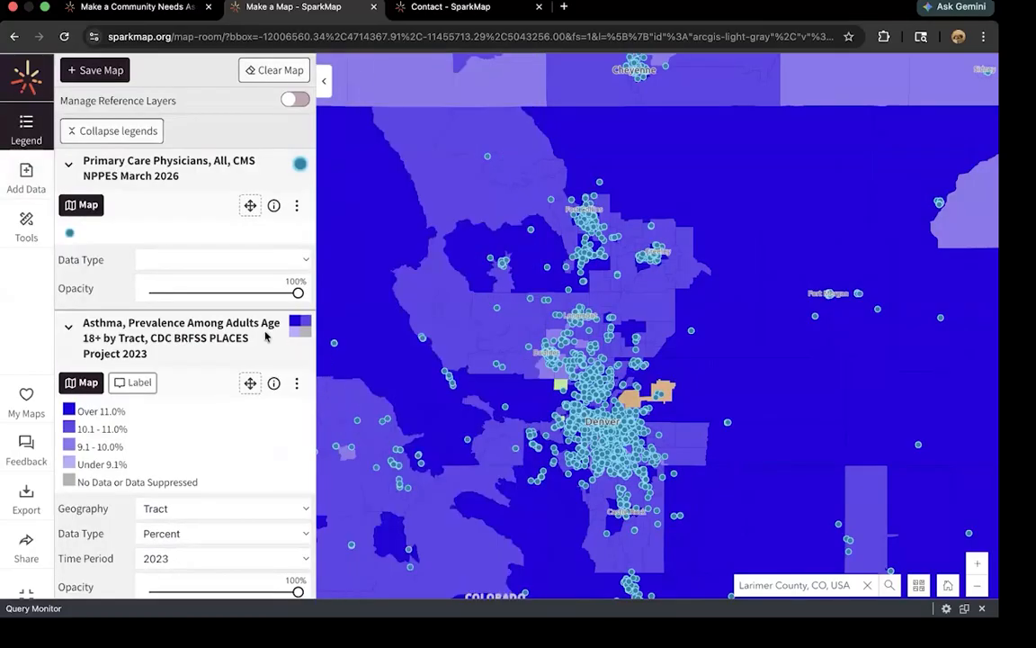
{"action": "scroll", "coordinate": [191, 384], "scroll_direction": "down", "scroll_amount": 1}
{"action": "scroll", "coordinate": [192, 384], "scroll_direction": "down", "scroll_amount": 10}
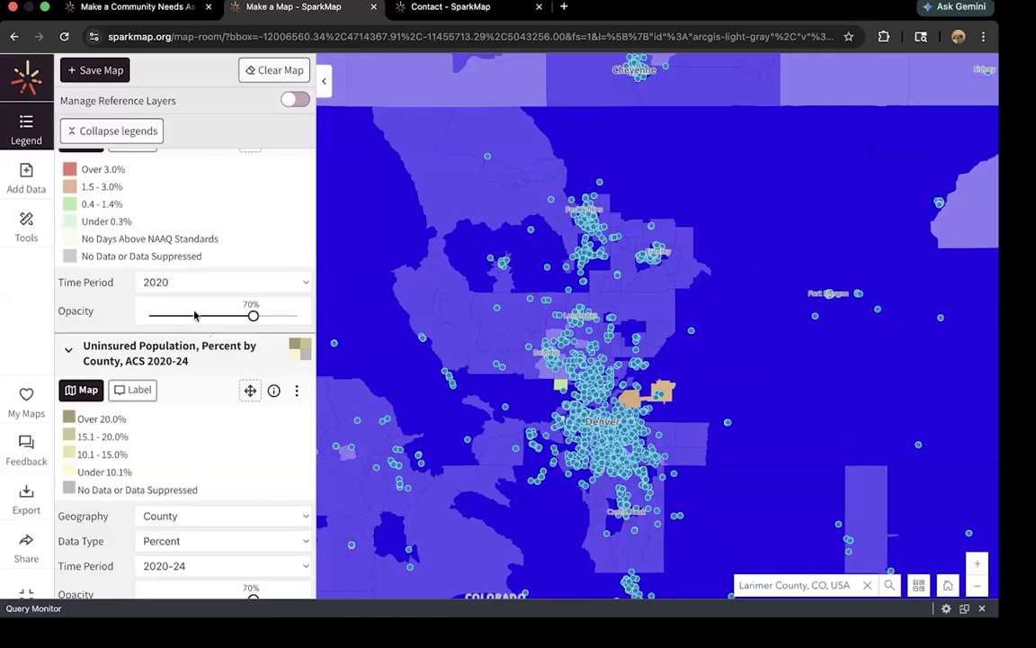
{"action": "scroll", "coordinate": [178, 286], "scroll_direction": "up", "scroll_amount": 6}
{"action": "scroll", "coordinate": [194, 315], "scroll_direction": "up", "scroll_amount": 1}
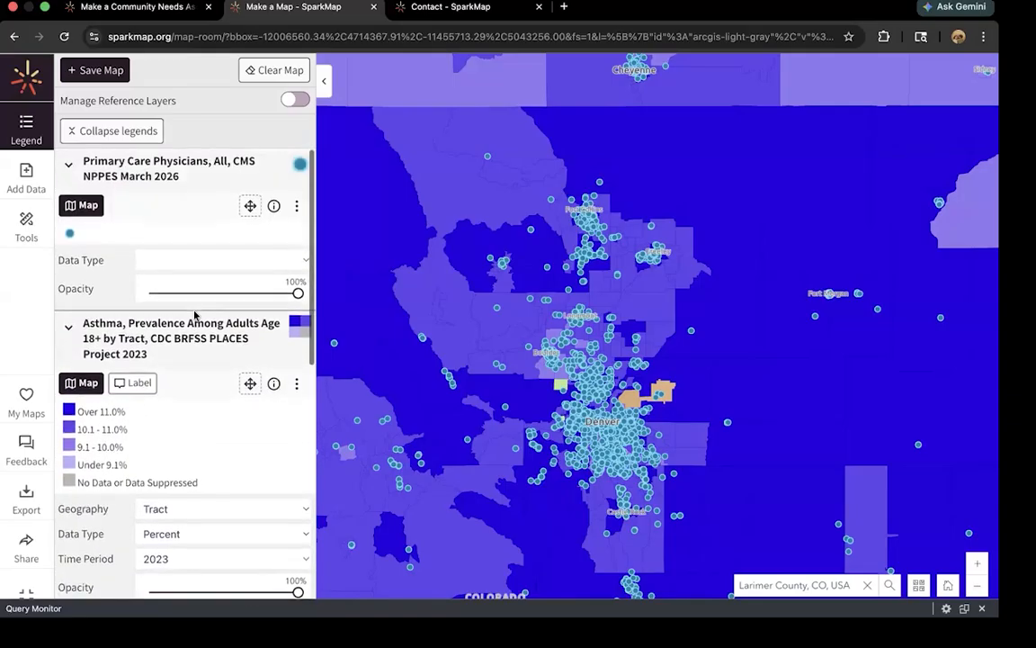
{"action": "left_click", "coordinate": [82, 384]}
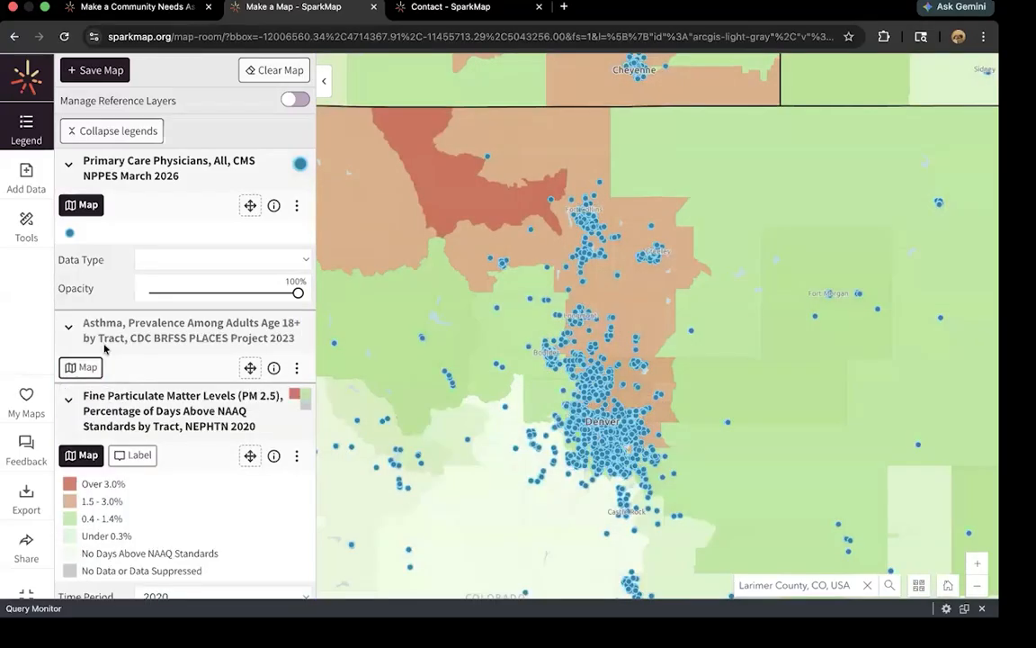
{"action": "scroll", "coordinate": [117, 387], "scroll_direction": "down", "scroll_amount": 2}
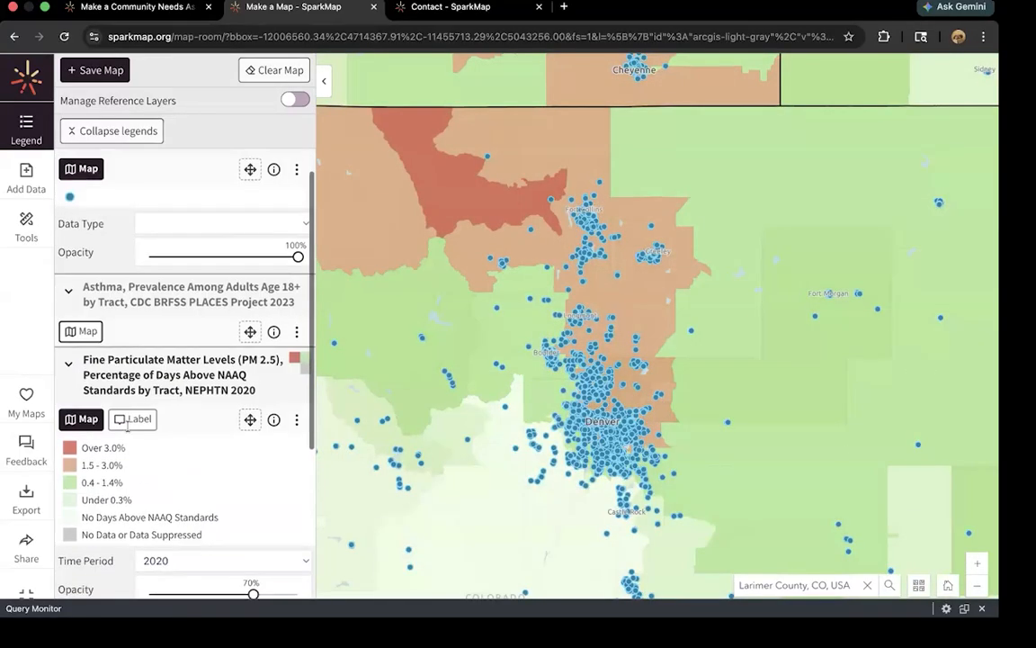
{"action": "left_click", "coordinate": [81, 419]}
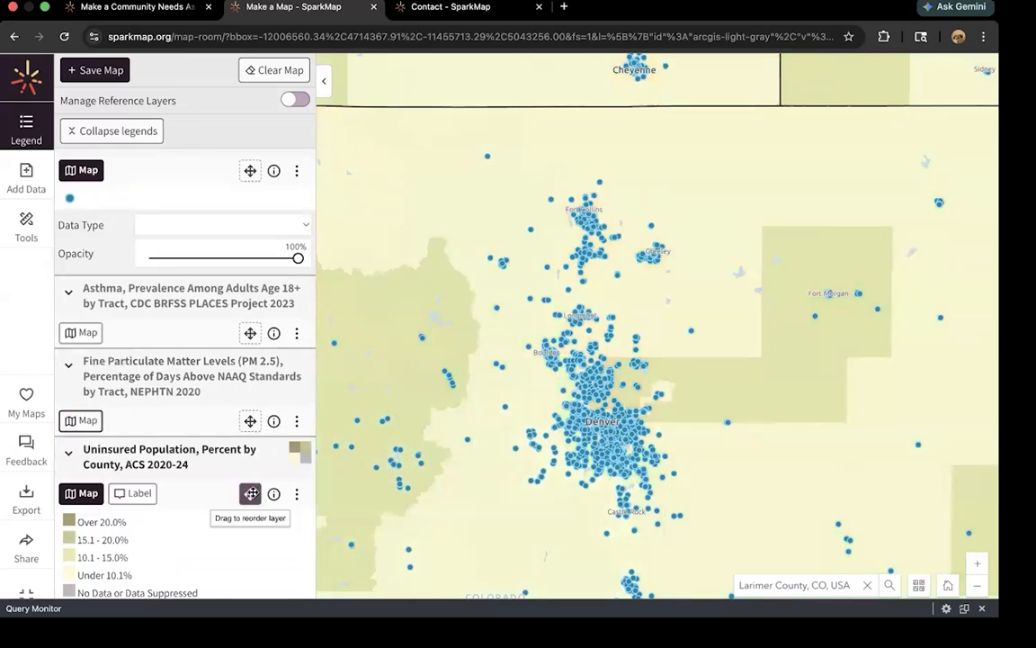
{"action": "left_click_drag", "start_coordinate": [255, 411], "coordinate": [248, 316]}
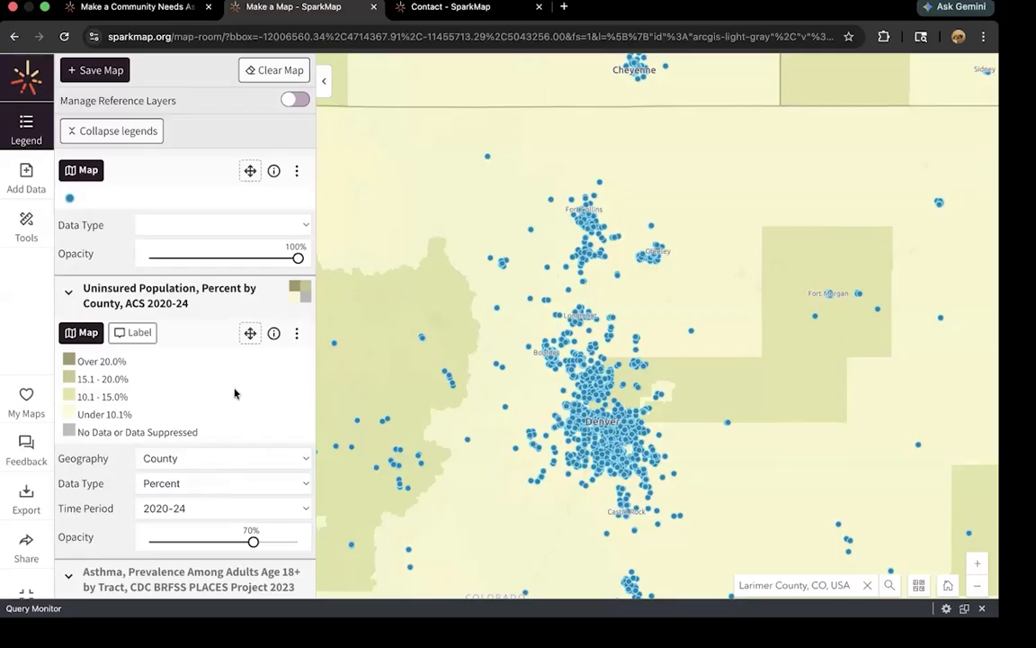
- Show the Uninsured Population layer's county labels and switch its geography to Tract
{"action": "scroll", "coordinate": [234, 393], "scroll_direction": "down", "scroll_amount": 1}
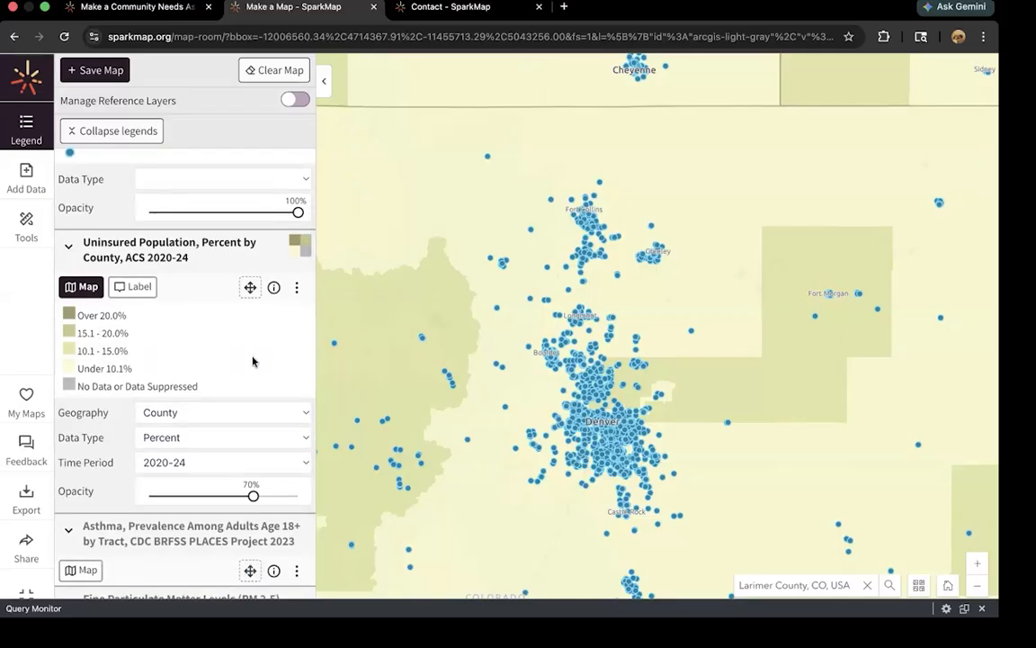
{"action": "left_click", "coordinate": [135, 286]}
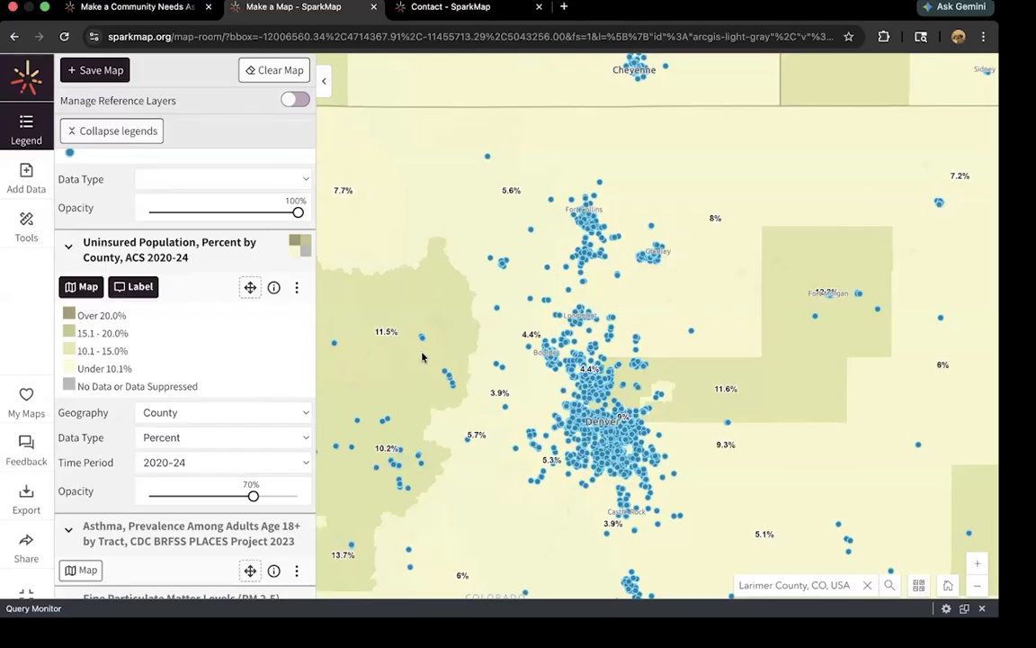
{"action": "left_click", "coordinate": [266, 412]}
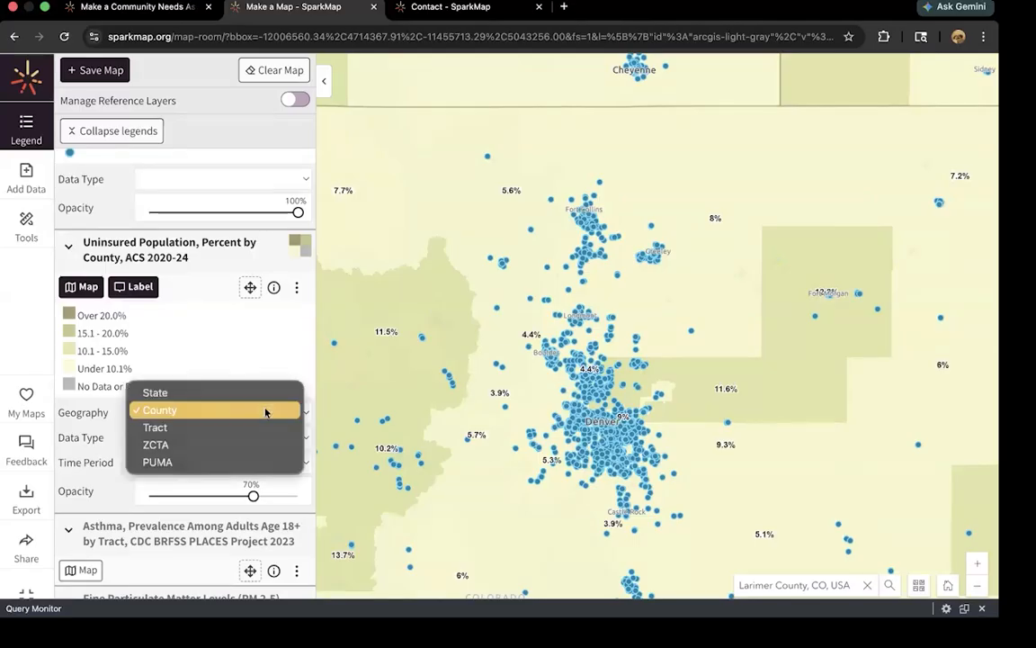
{"action": "left_click", "coordinate": [171, 431]}
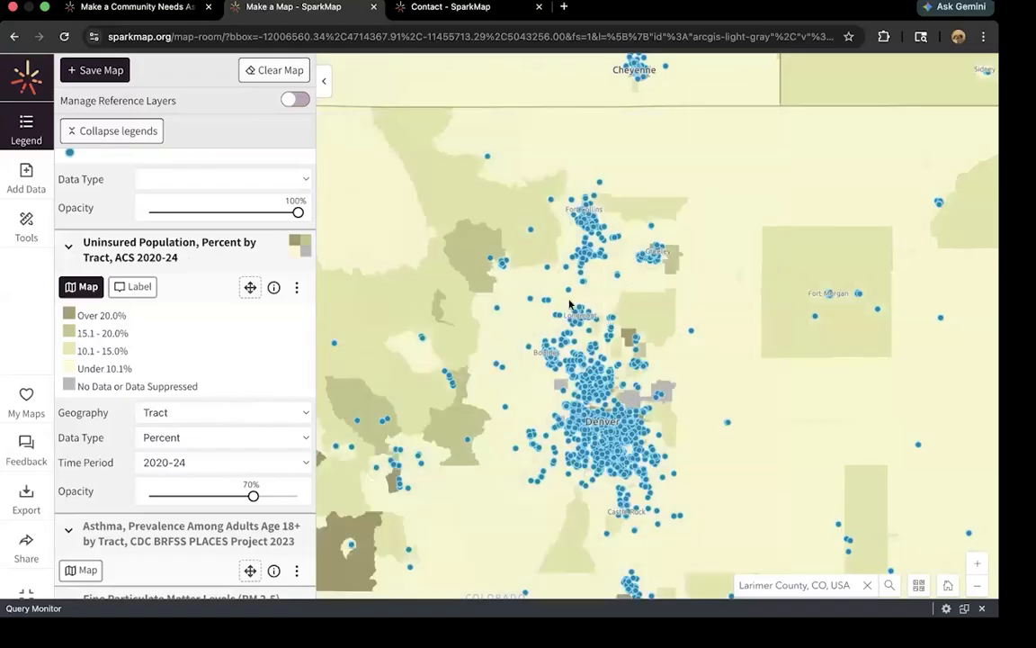
- Inspect the uninsured percentage and total population in the record of the dark-shaded Weld County tract northeast of Boulder
{"action": "scroll", "coordinate": [558, 251], "scroll_direction": "up", "scroll_amount": 1}
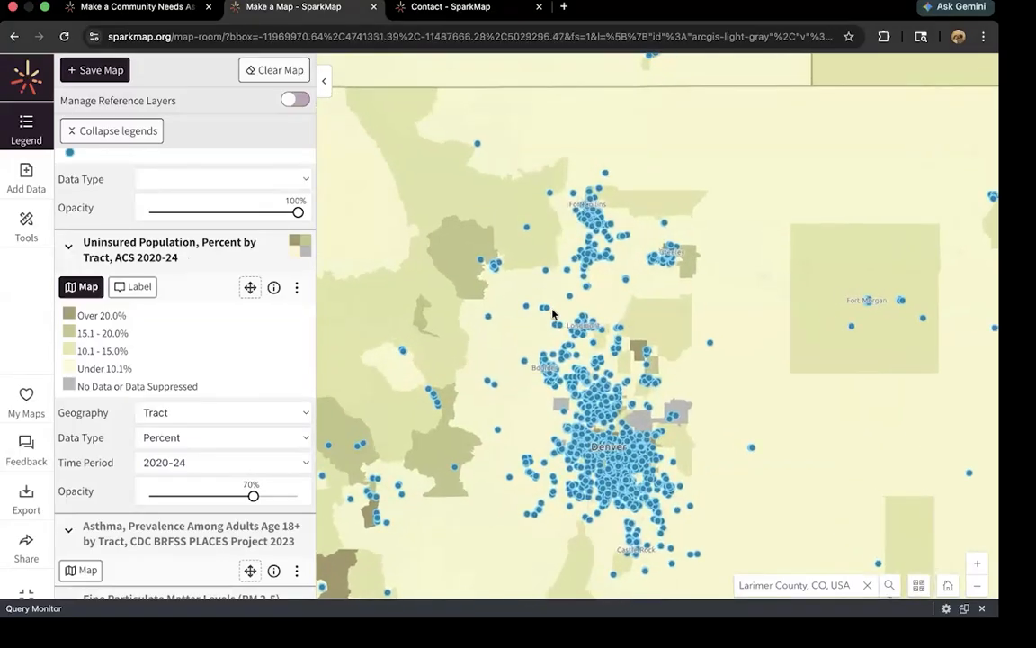
{"action": "scroll", "coordinate": [555, 309], "scroll_direction": "up", "scroll_amount": 1}
{"action": "left_click_drag", "start_coordinate": [555, 308], "coordinate": [620, 293]}
{"action": "scroll", "coordinate": [621, 293], "scroll_direction": "up", "scroll_amount": 1}
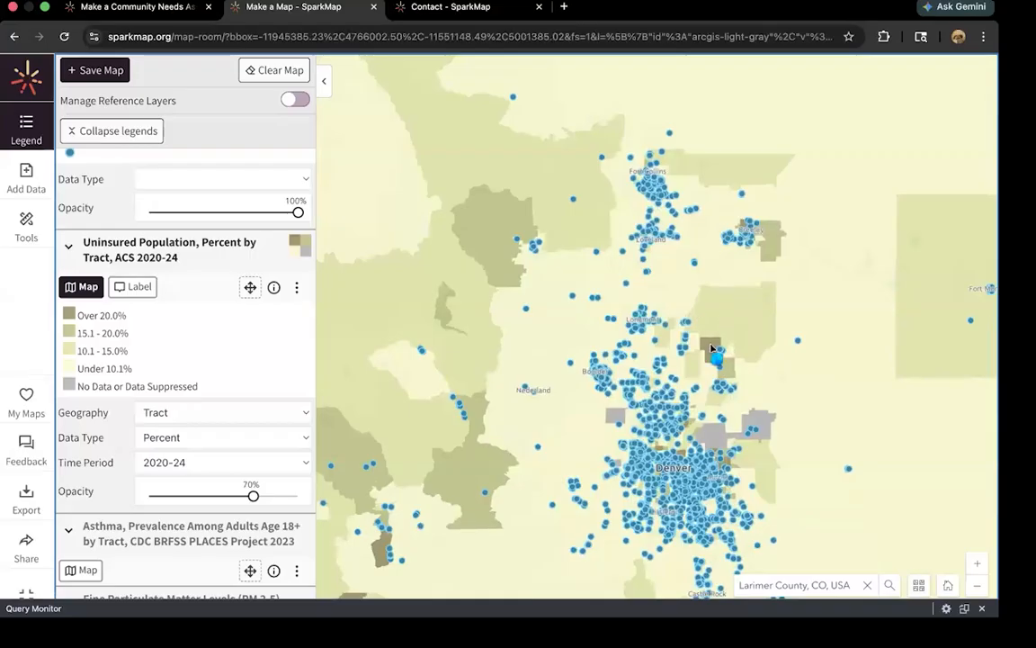
{"action": "left_click", "coordinate": [710, 348]}
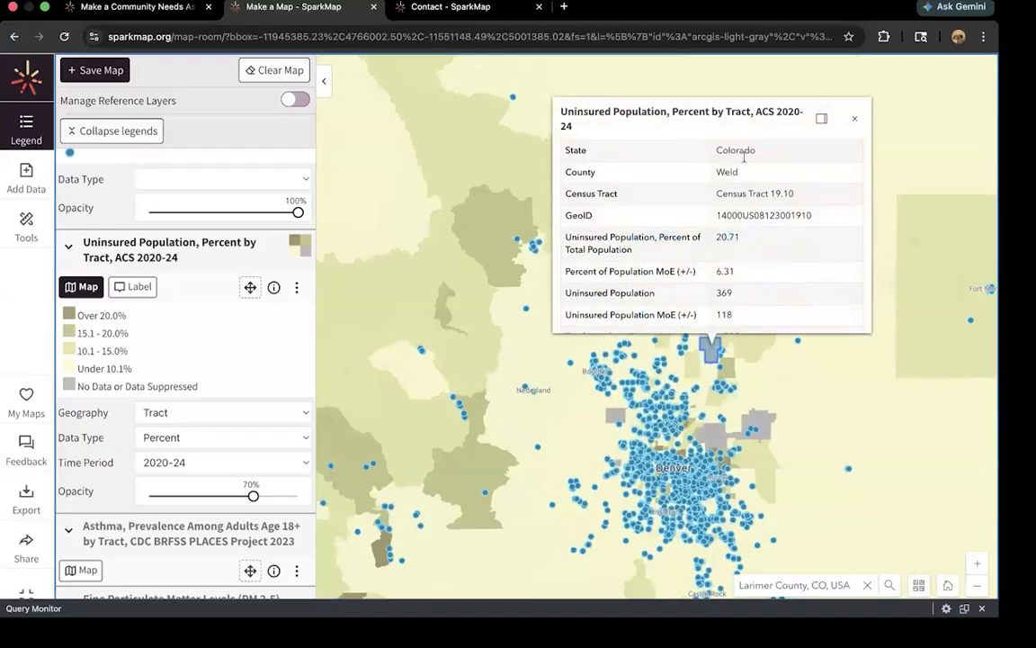
{"action": "left_click_drag", "start_coordinate": [739, 241], "coordinate": [705, 242]}
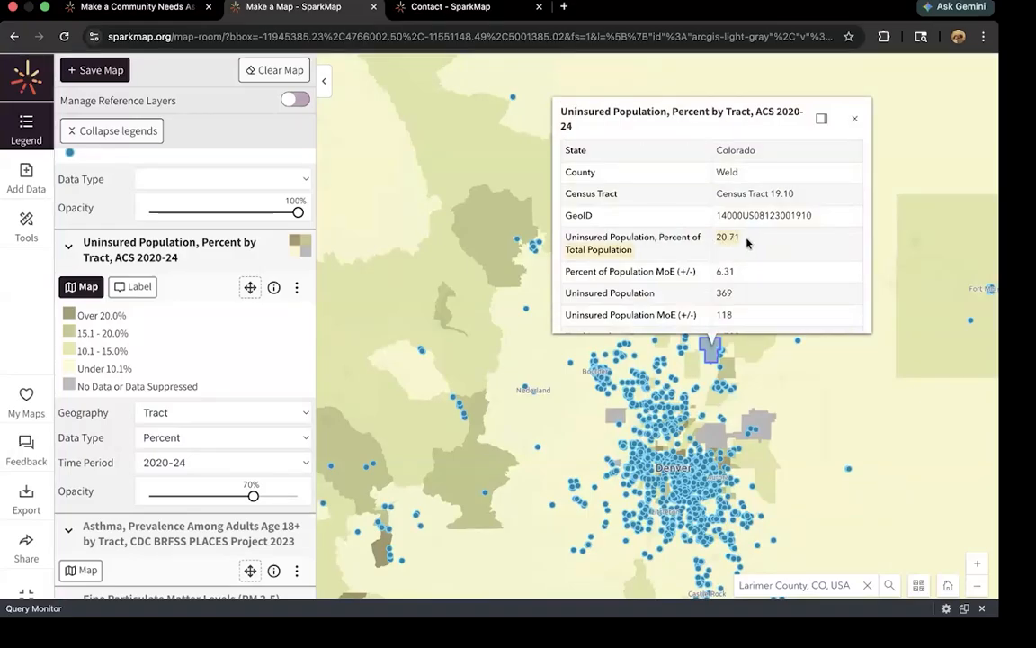
{"action": "scroll", "coordinate": [746, 241], "scroll_direction": "down", "scroll_amount": 2}
{"action": "left_click", "coordinate": [719, 246]}
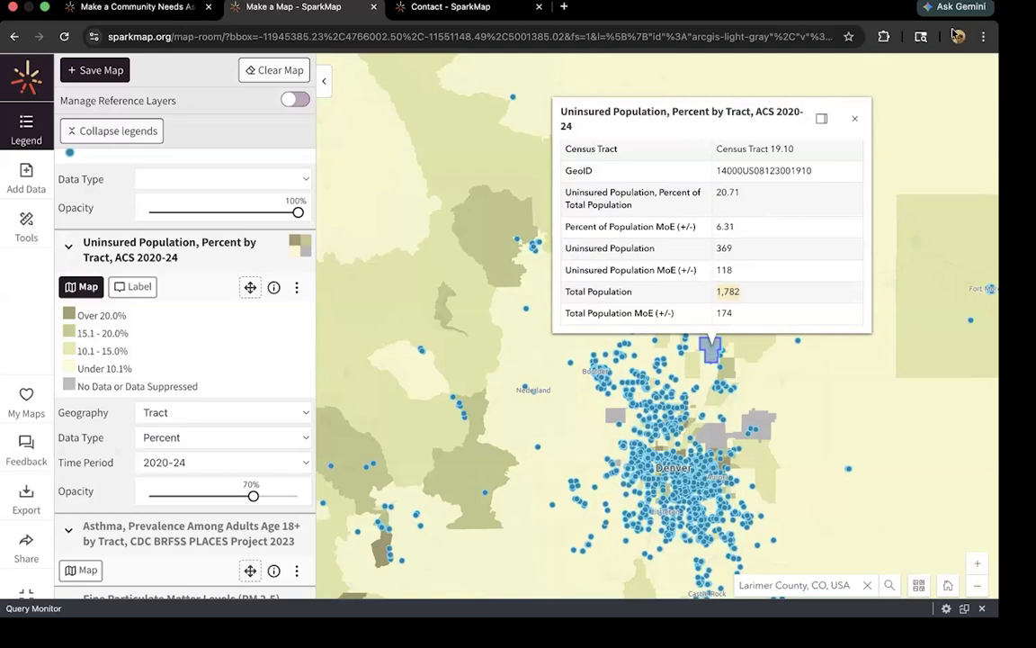
- Set the Uninsured Population layer's data type to Total and turn on its tract labels around Fort Collins and Denver
{"action": "left_click", "coordinate": [236, 437]}
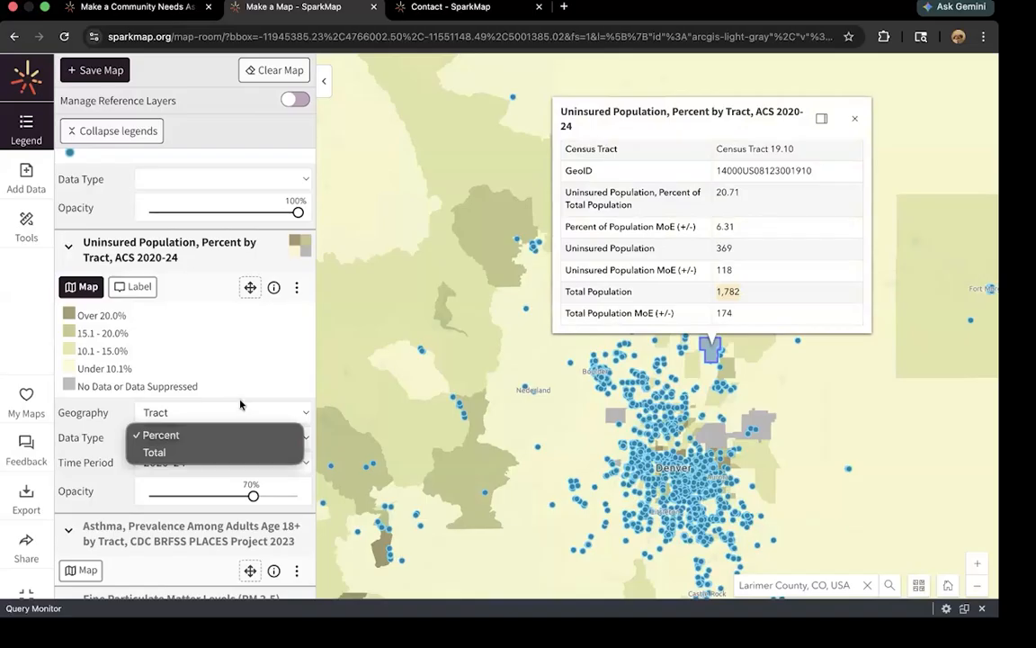
{"action": "left_click", "coordinate": [242, 406]}
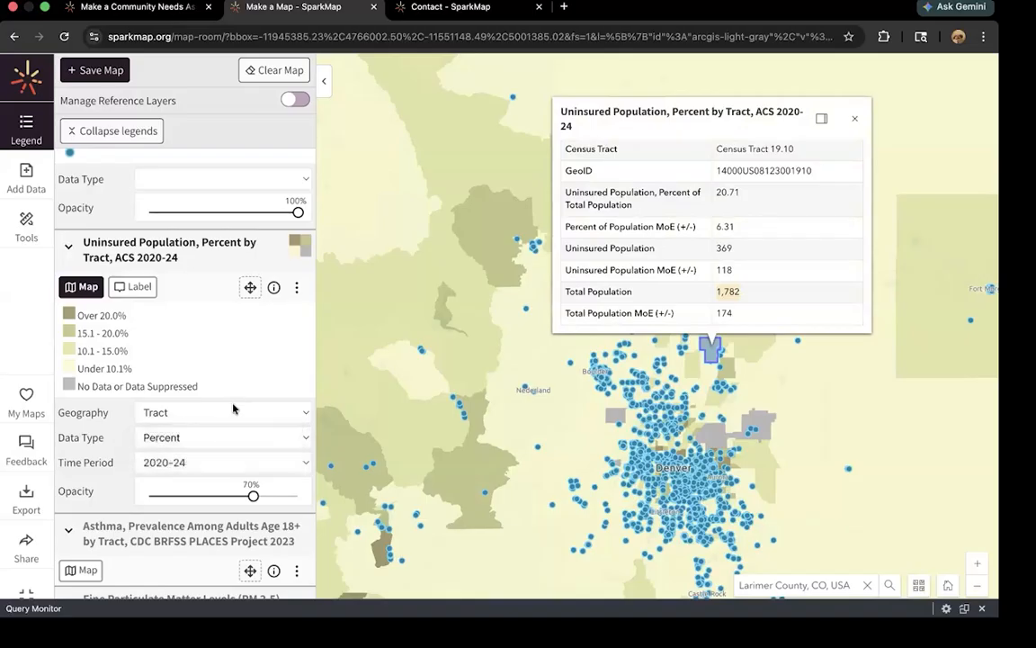
{"action": "left_click", "coordinate": [207, 443]}
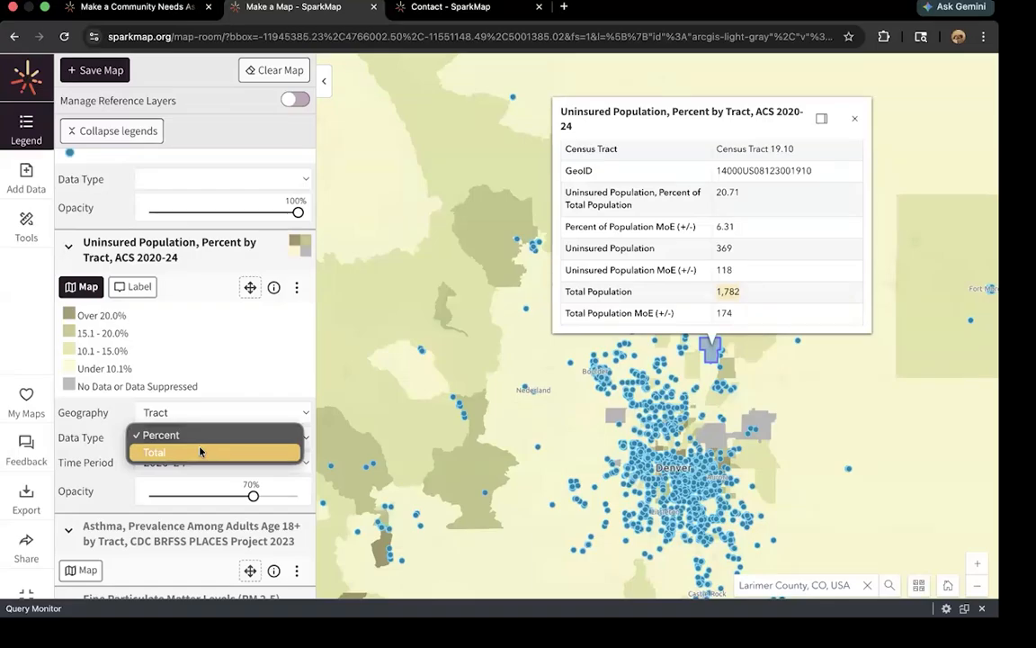
{"action": "left_click", "coordinate": [198, 452]}
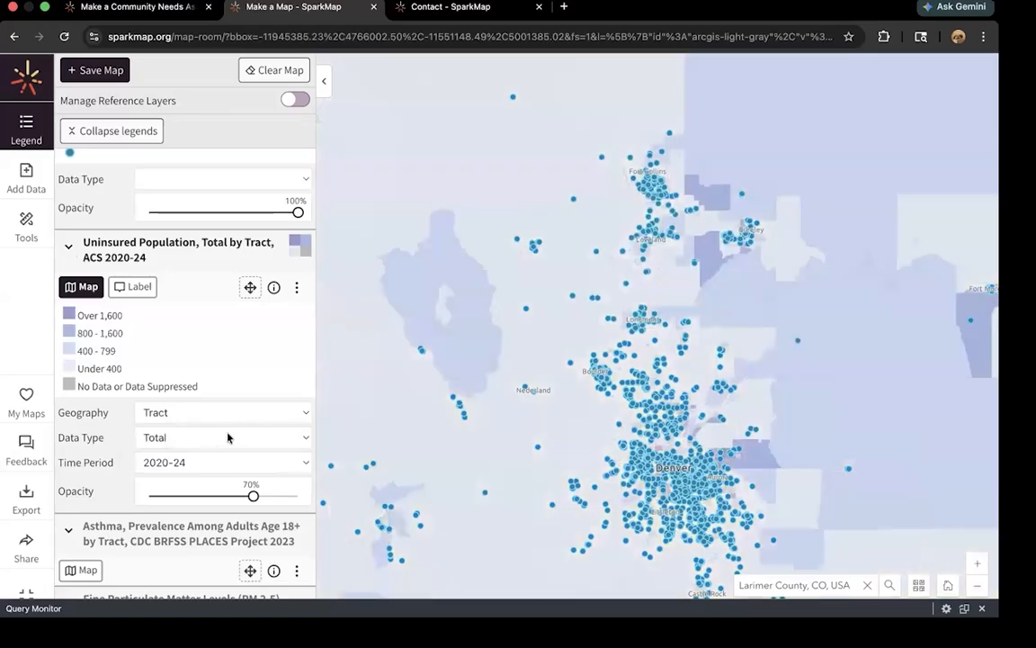
{"action": "left_click", "coordinate": [130, 287]}
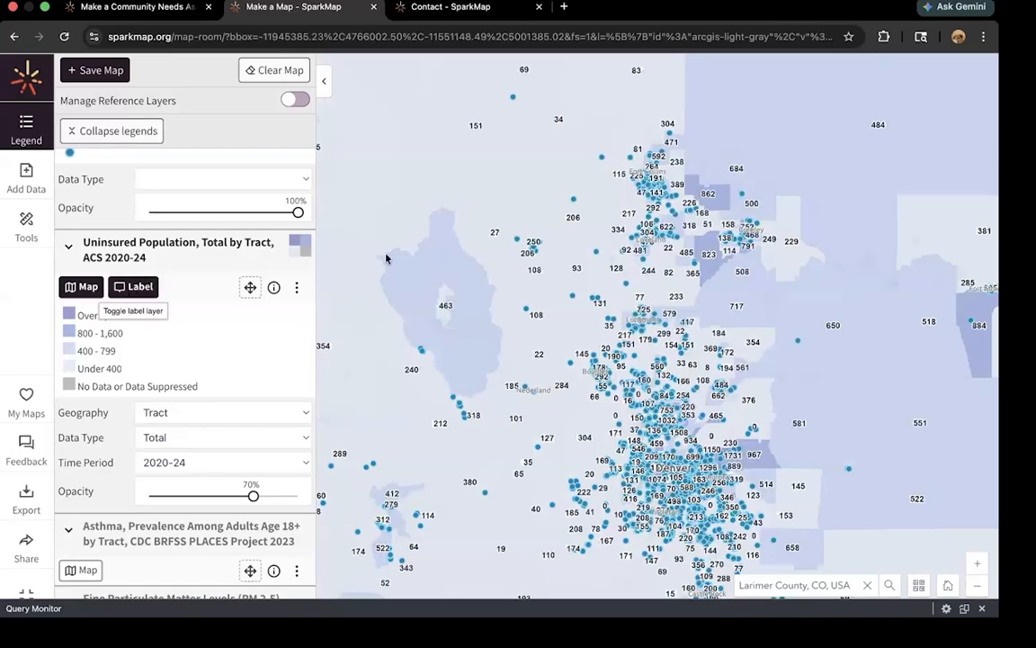
{"action": "left_click_drag", "start_coordinate": [558, 306], "coordinate": [467, 313]}
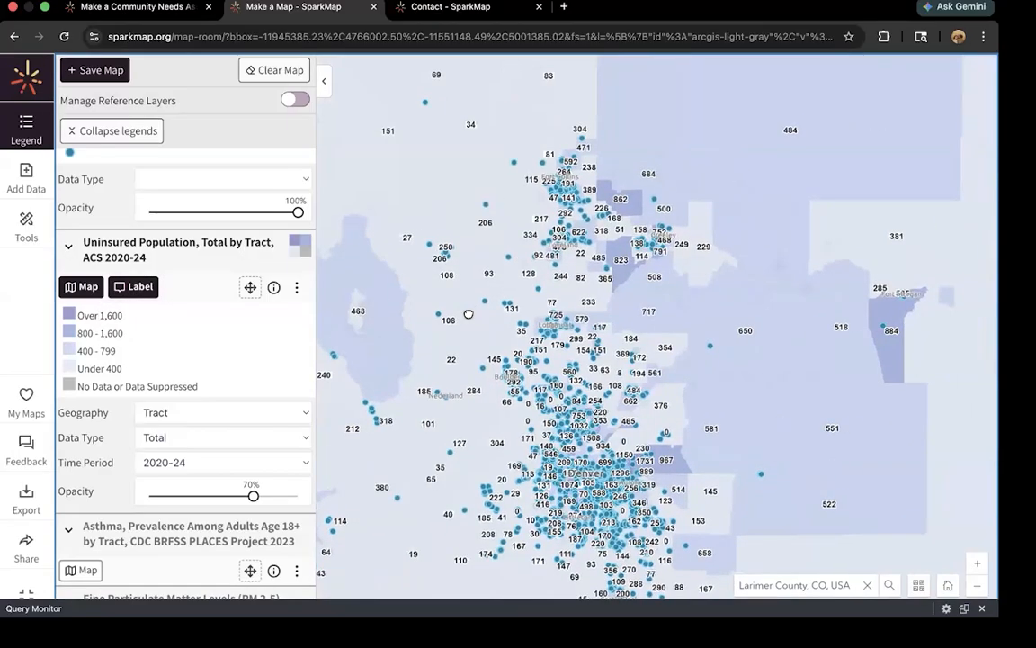
{"action": "scroll", "coordinate": [529, 240], "scroll_direction": "up", "scroll_amount": 1}
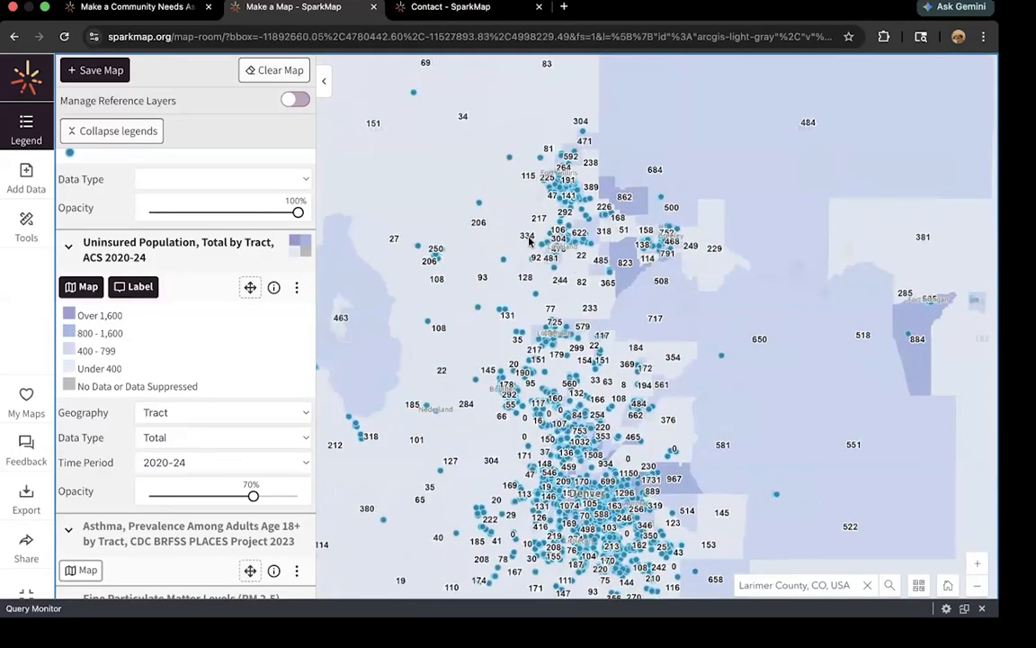
- Copy the share link of the current map around Fort Collins and Denver
{"action": "scroll", "coordinate": [528, 243], "scroll_direction": "up", "scroll_amount": 1}
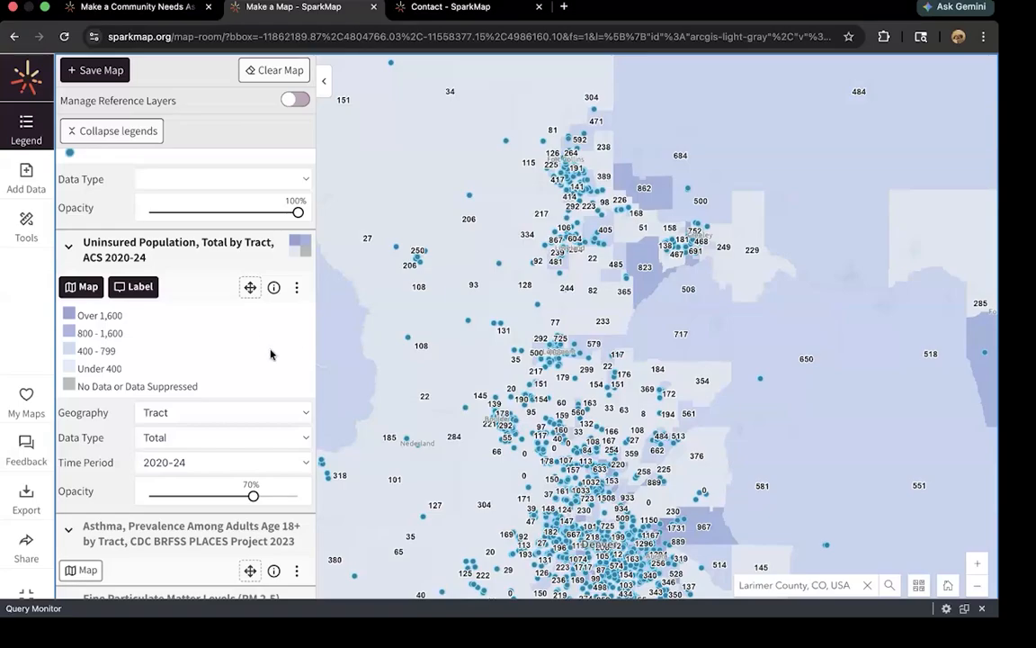
{"action": "left_click", "coordinate": [26, 545]}
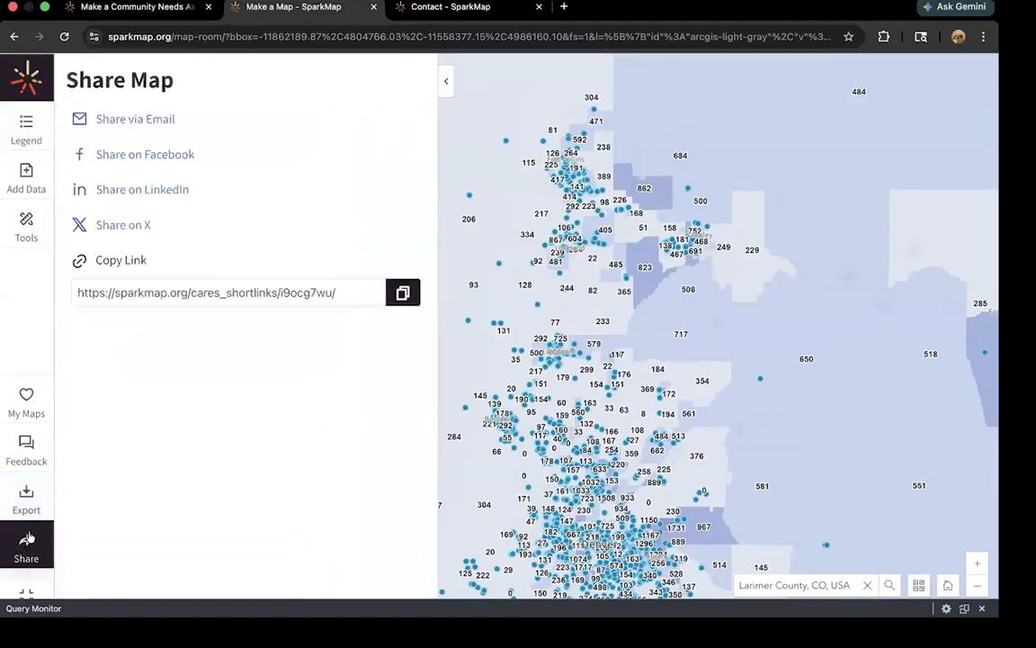
{"action": "left_click", "coordinate": [402, 293]}
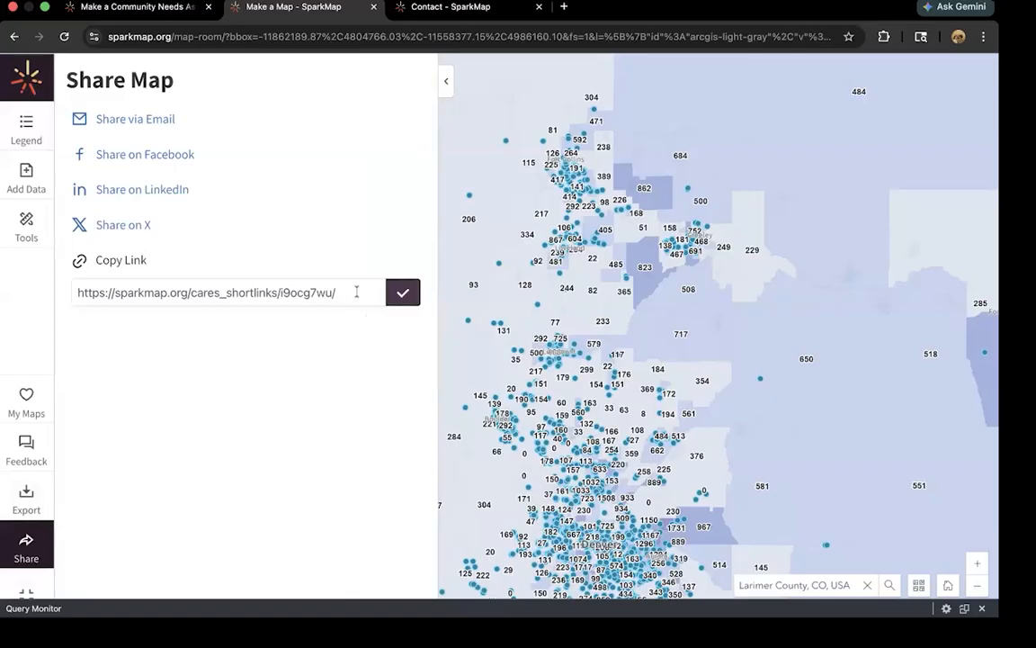
- Review the available export layouts and file formats for the map, keeping Map Only and PDF
{"action": "left_click", "coordinate": [28, 496]}
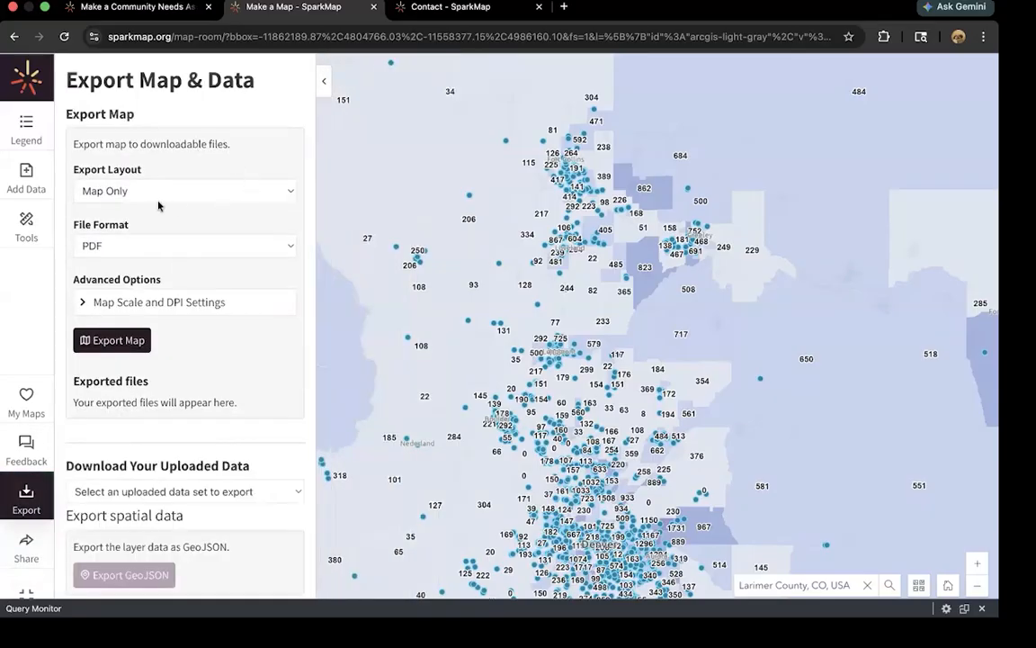
{"action": "left_click", "coordinate": [208, 191]}
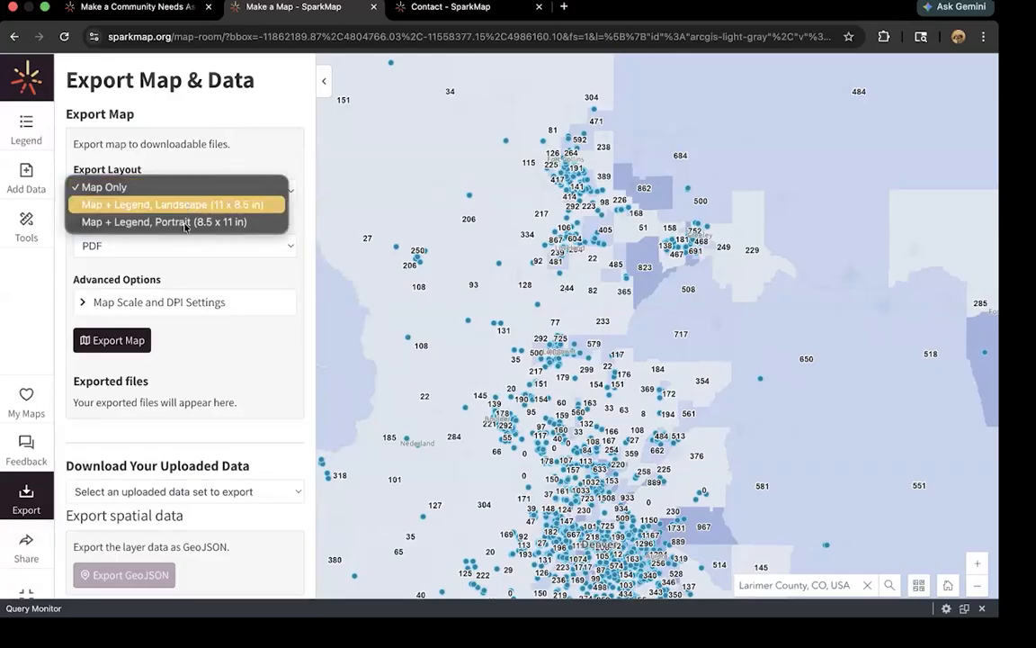
{"action": "left_click", "coordinate": [192, 262]}
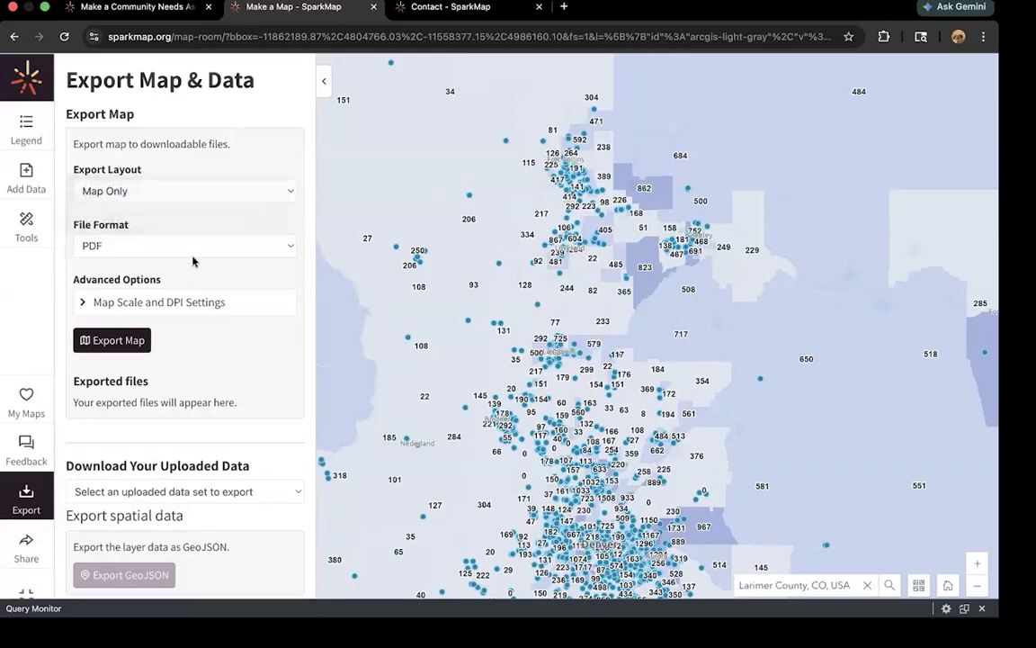
{"action": "left_click", "coordinate": [192, 244]}
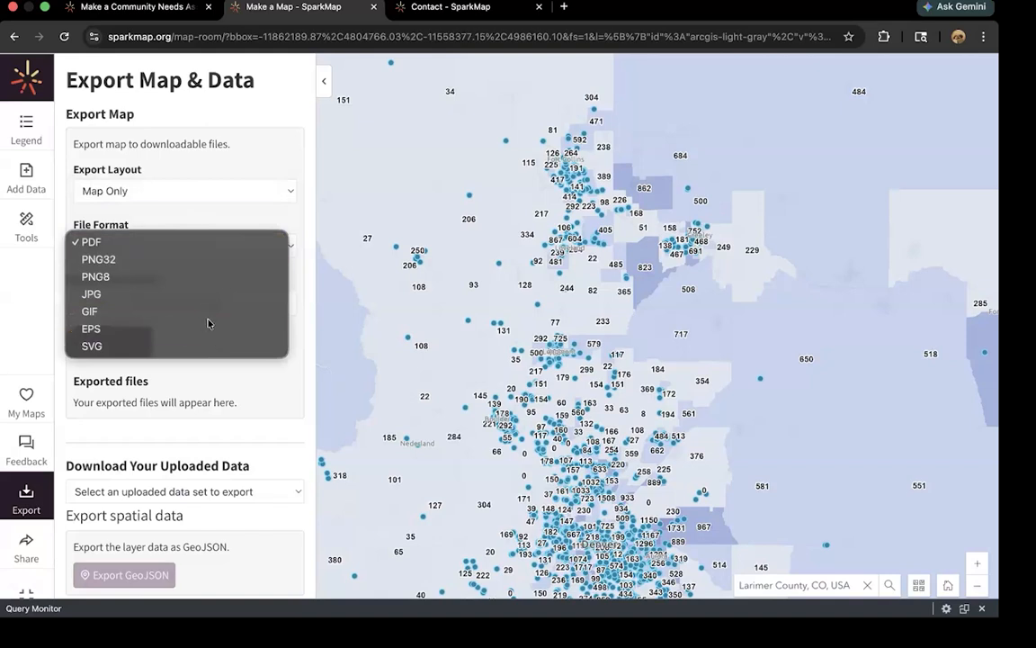
{"action": "left_click", "coordinate": [293, 263]}
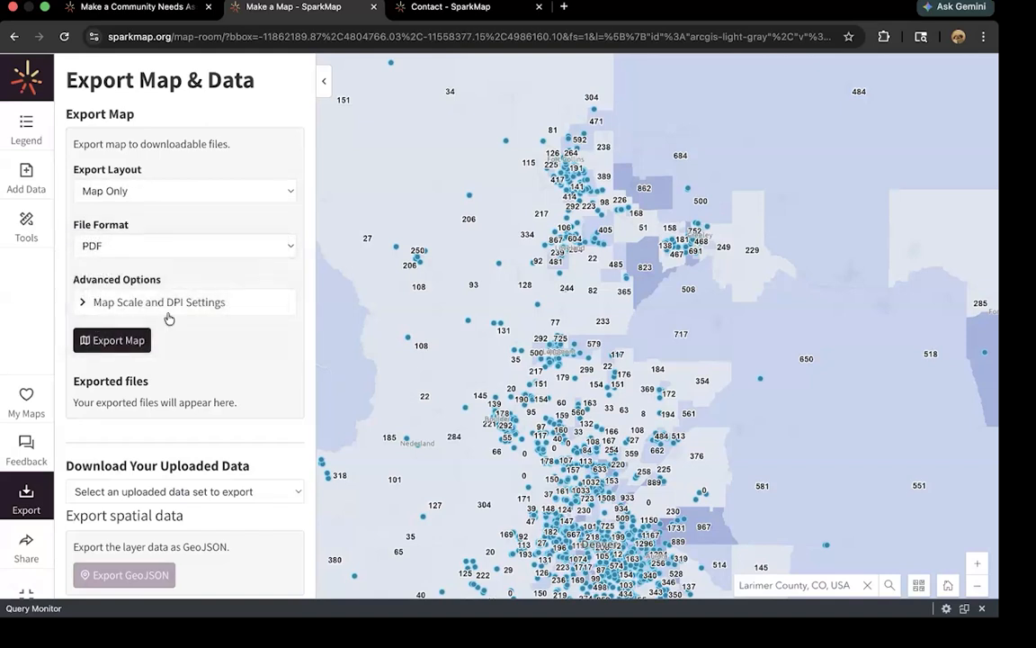
- Show the Asthma prevalence layer on the map and hide the Primary Care Physicians layer
{"action": "left_click", "coordinate": [25, 227]}
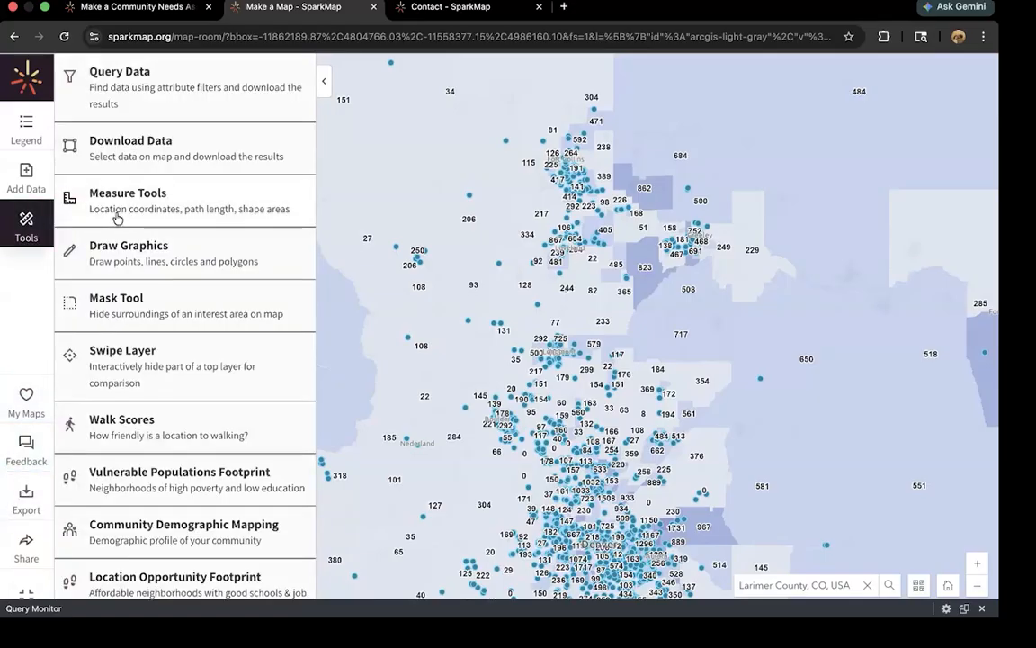
{"action": "left_click", "coordinate": [26, 129]}
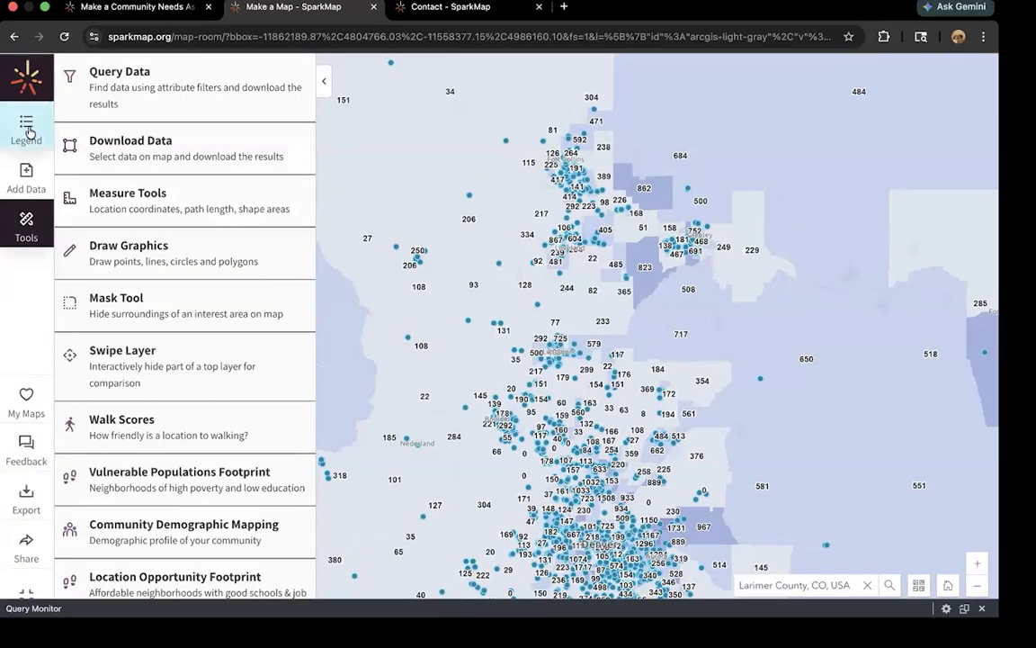
{"action": "scroll", "coordinate": [171, 412], "scroll_direction": "down", "scroll_amount": 5}
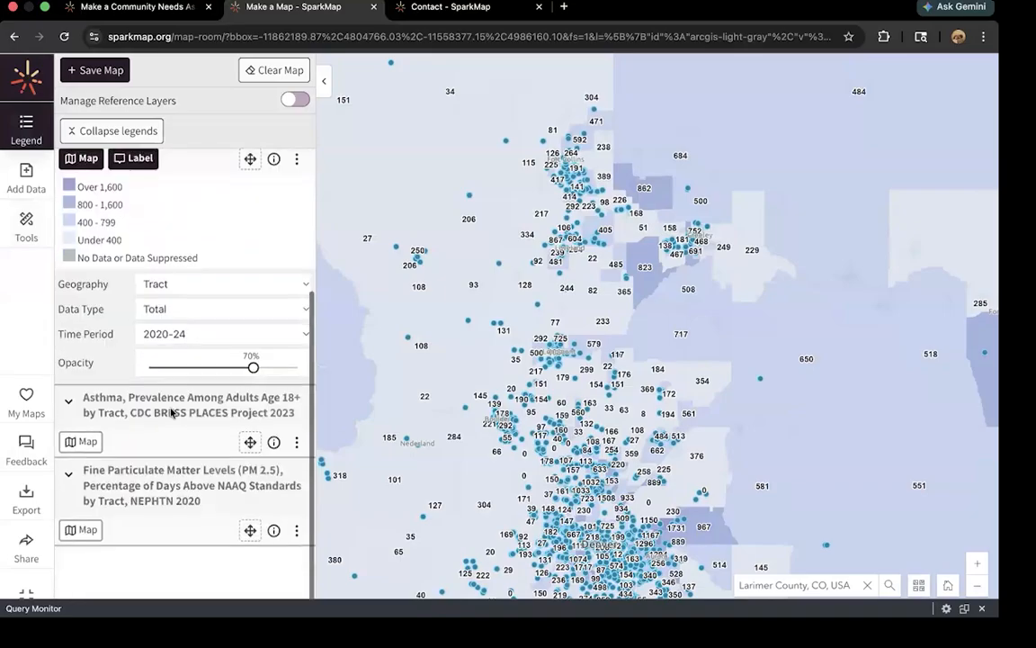
{"action": "left_click", "coordinate": [90, 447]}
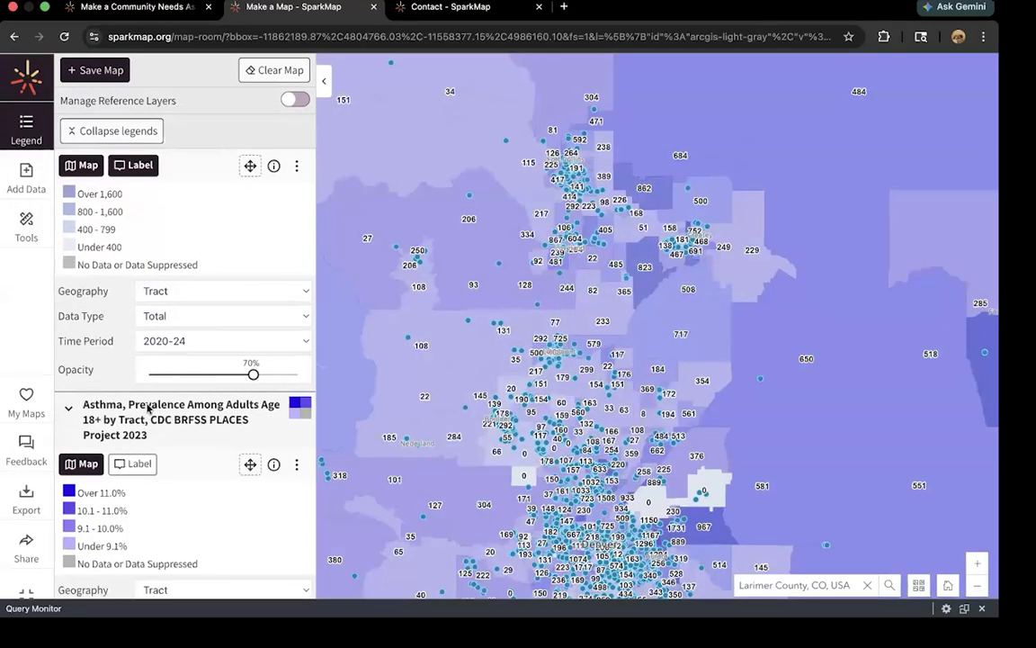
{"action": "scroll", "coordinate": [153, 270], "scroll_direction": "up", "scroll_amount": 2}
{"action": "scroll", "coordinate": [154, 280], "scroll_direction": "up", "scroll_amount": 2}
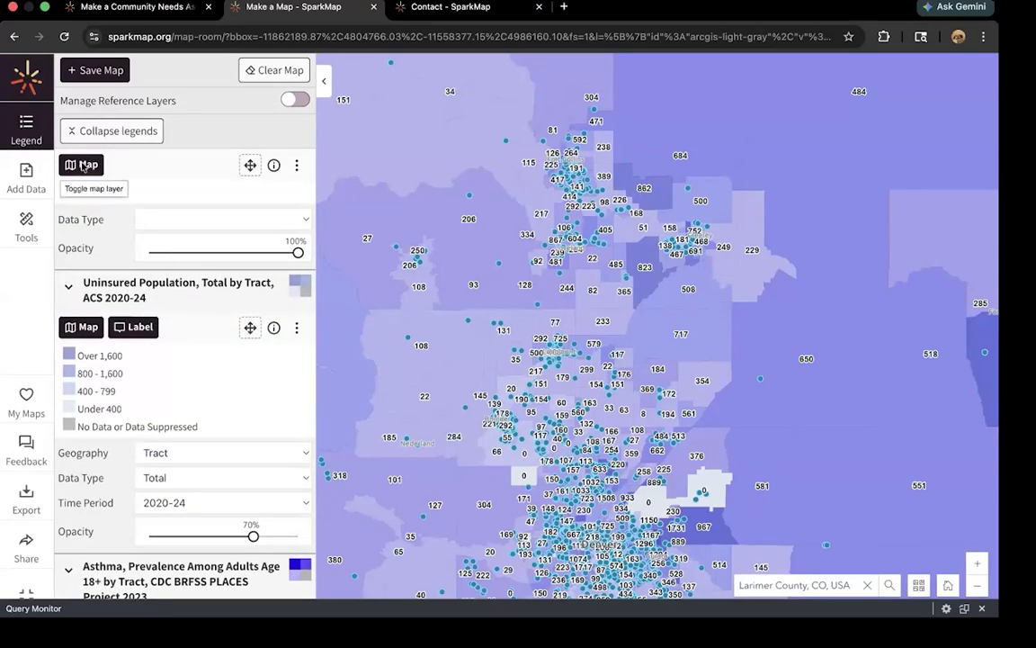
{"action": "left_click", "coordinate": [83, 165]}
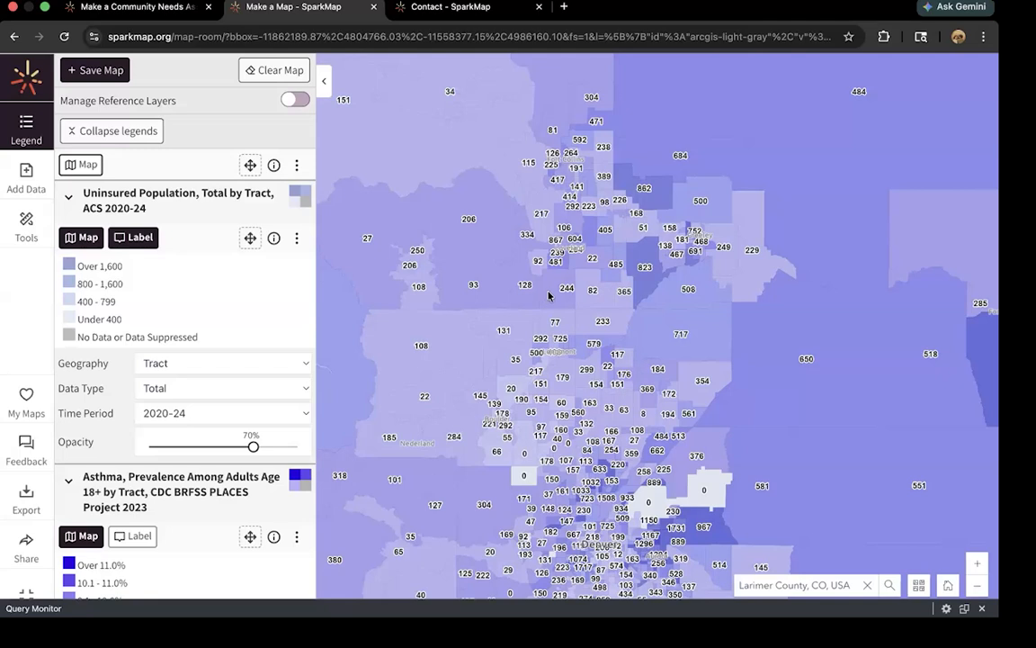
- Start a horizontal Swipe Layer comparison of Uninsured Population against Asthma prevalence and check the layer choices for the first side
{"action": "left_click", "coordinate": [28, 221]}
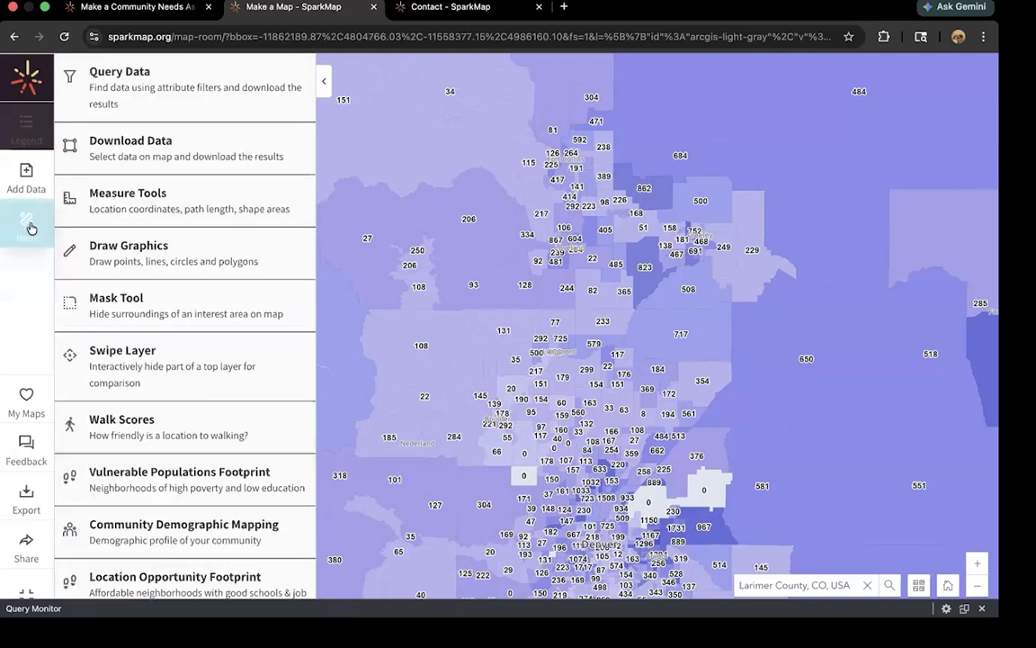
{"action": "left_click", "coordinate": [148, 361]}
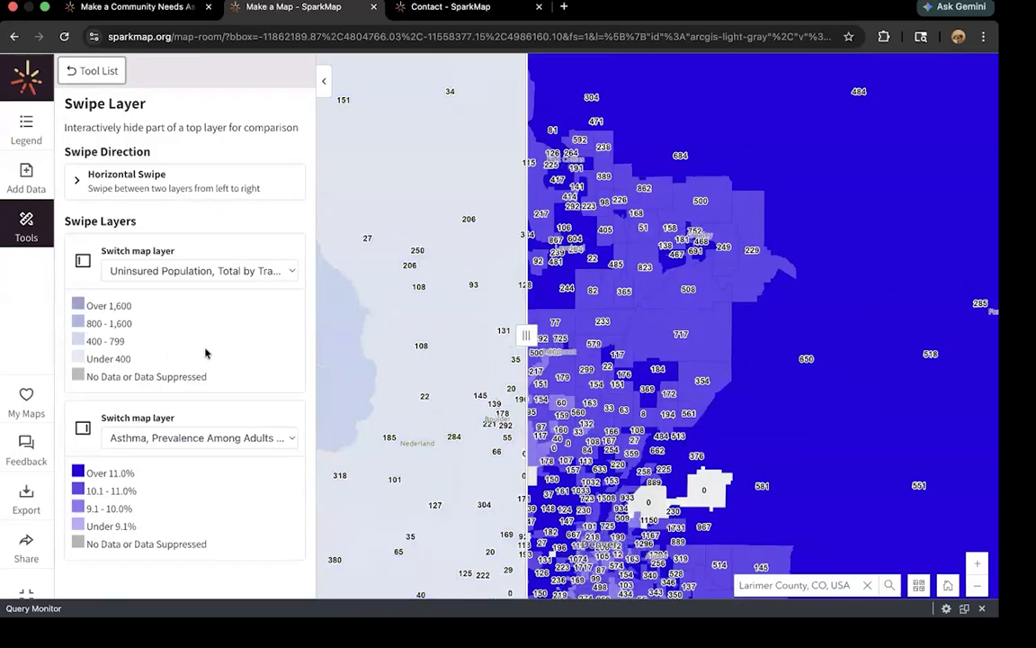
{"action": "left_click", "coordinate": [242, 270]}
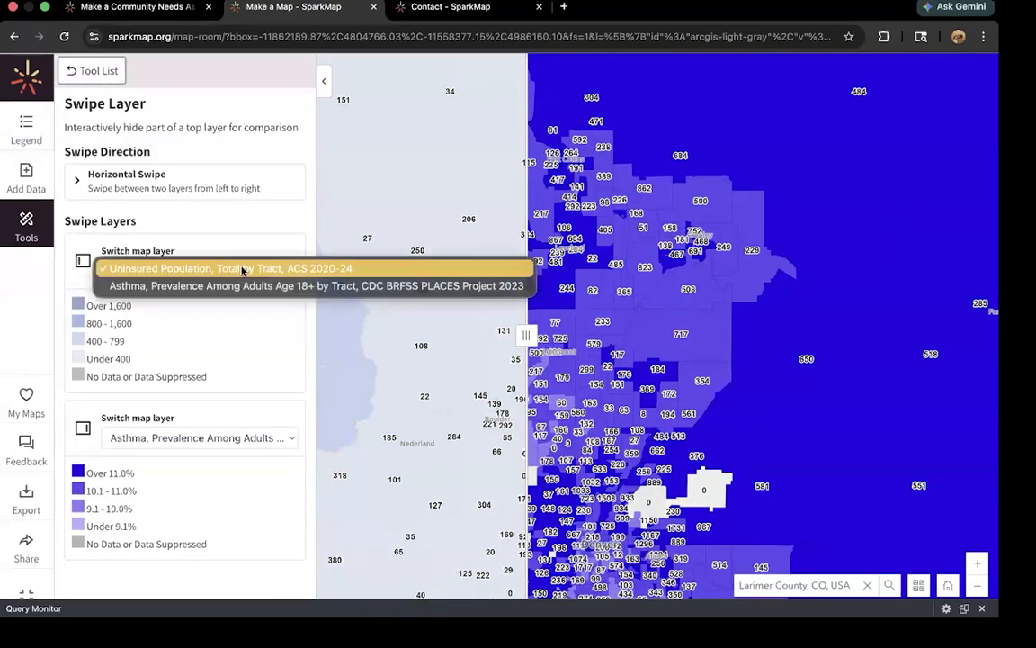
{"action": "left_click", "coordinate": [242, 270]}
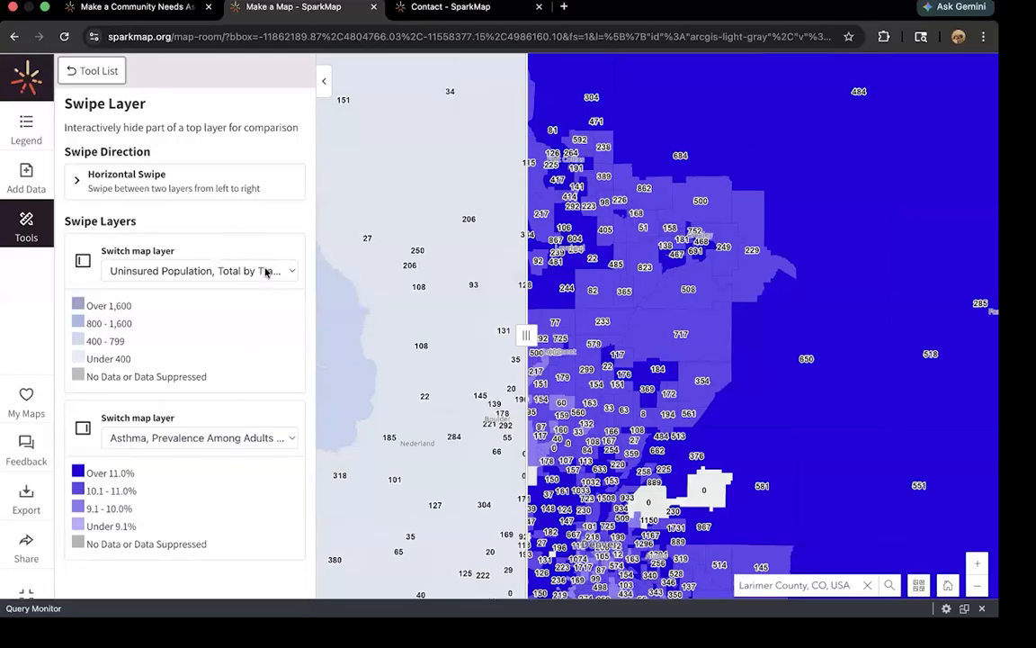
{"action": "left_click", "coordinate": [267, 271]}
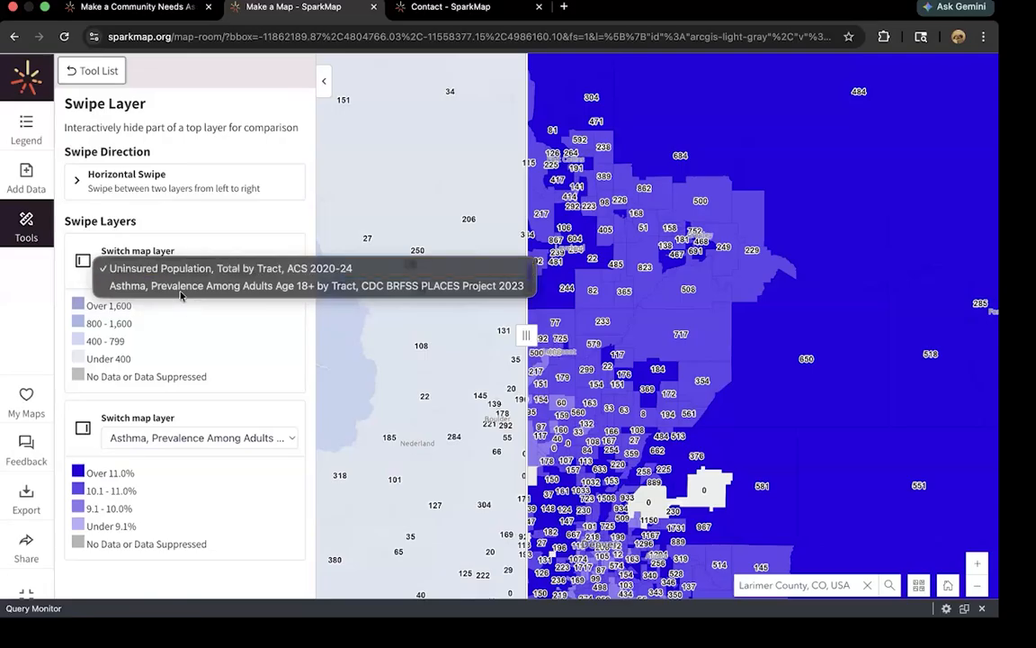
{"action": "left_click", "coordinate": [226, 320]}
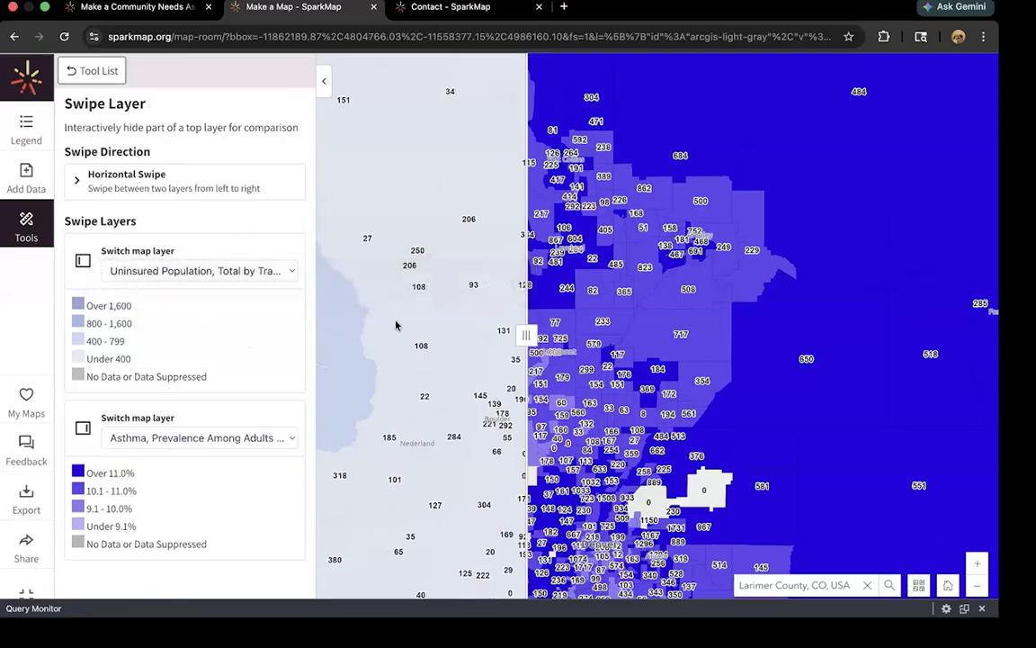
- Compare the two layers by moving the swipe divider back and forth across the map, and leave the Swipe Layer tool
{"action": "left_click_drag", "start_coordinate": [526, 335], "coordinate": [409, 355]}
{"action": "left_click_drag", "start_coordinate": [712, 373], "coordinate": [476, 335]}
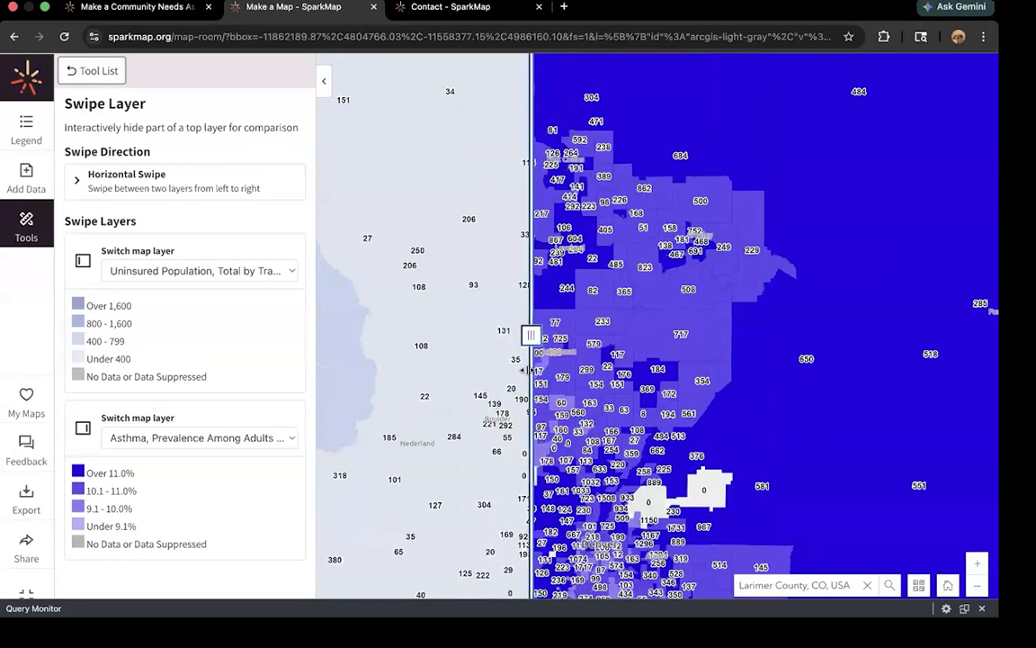
{"action": "left_click", "coordinate": [40, 223]}
{"action": "left_click", "coordinate": [40, 222]}
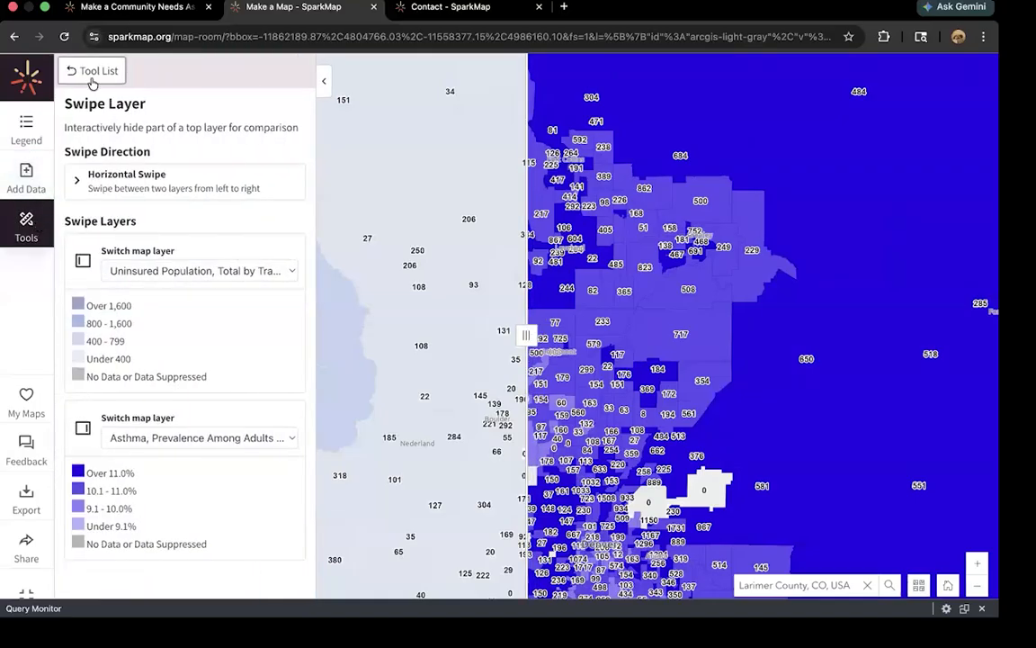
{"action": "left_click", "coordinate": [90, 72]}
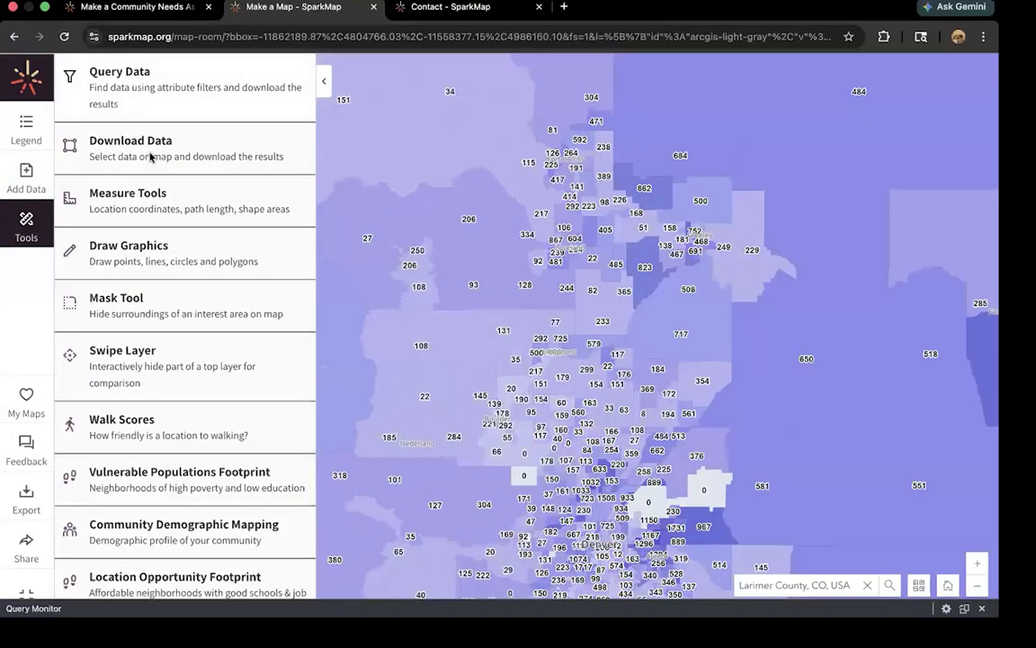
- Start the Mask Tool and set the mask layer's geography to County
{"action": "left_click", "coordinate": [127, 305]}
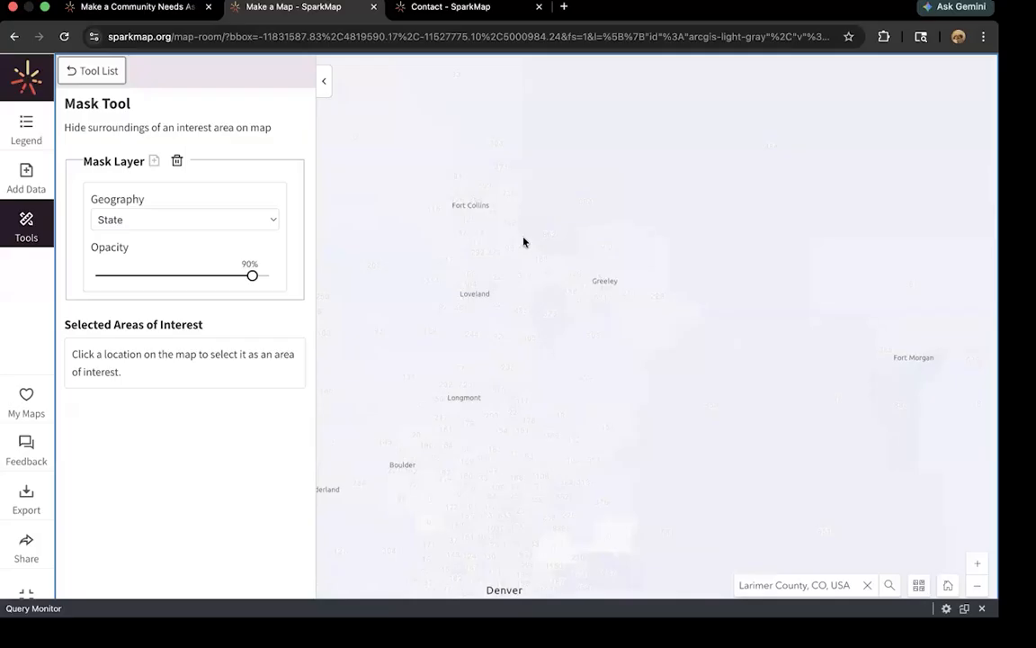
{"action": "left_click", "coordinate": [243, 222]}
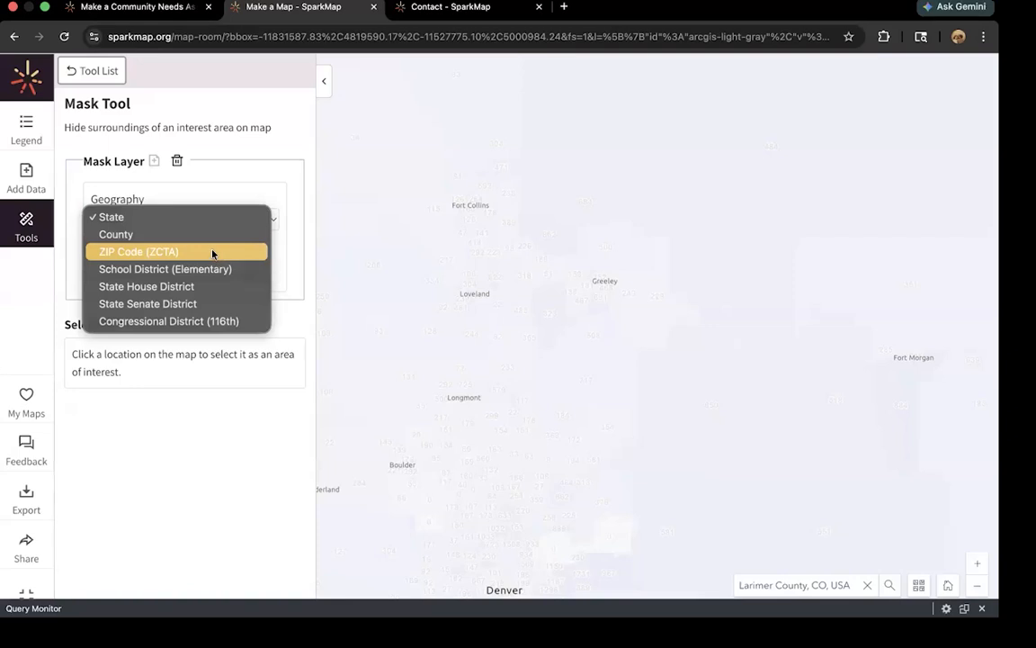
{"action": "left_click", "coordinate": [180, 235]}
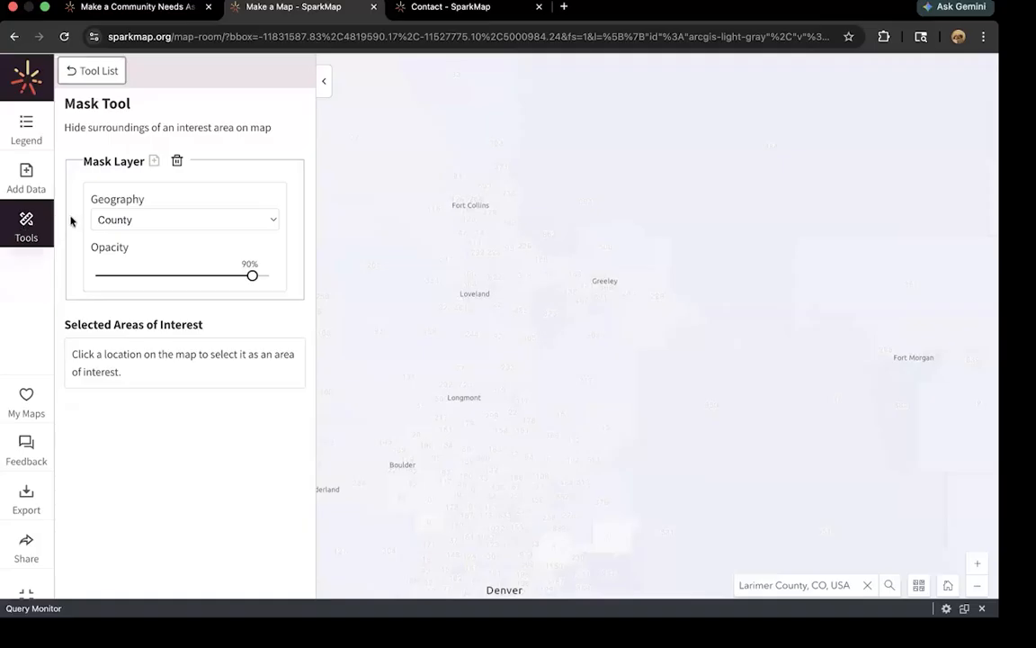
{"action": "left_click", "coordinate": [141, 219]}
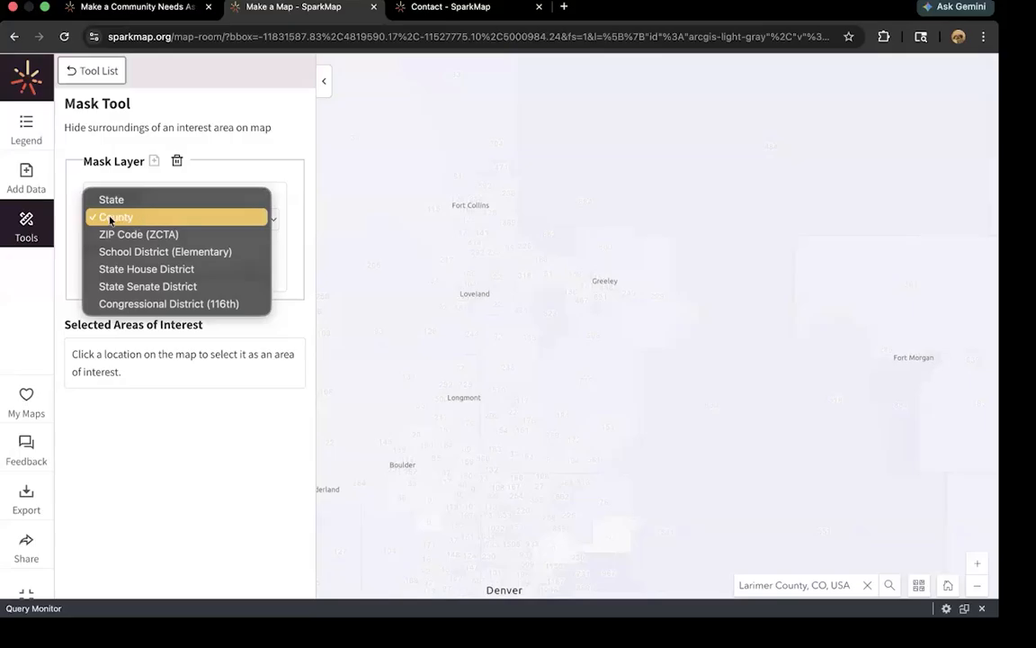
{"action": "left_click", "coordinate": [289, 223]}
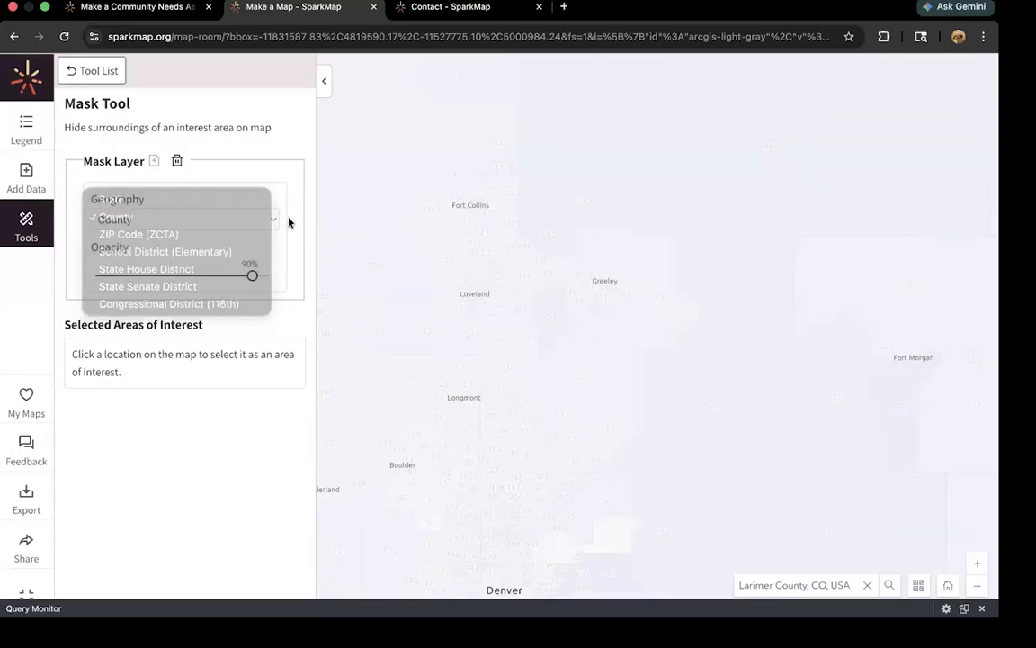
- Select Larimer, Weld and Boulder counties as the mask's areas of interest, and remove Boulder from the selection
{"action": "left_click", "coordinate": [465, 213]}
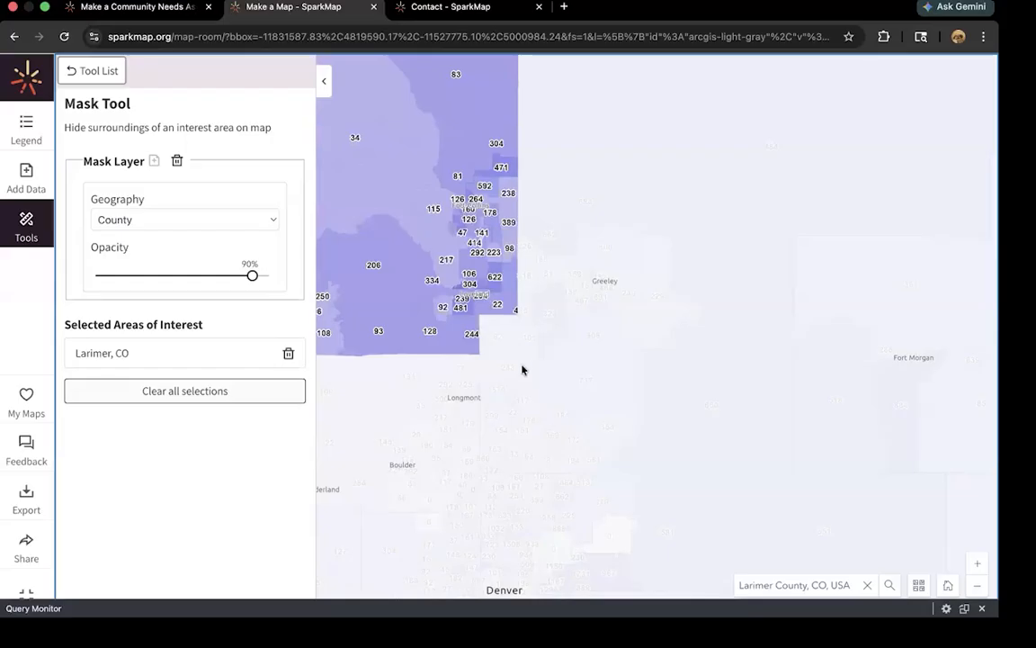
{"action": "left_click", "coordinate": [522, 368]}
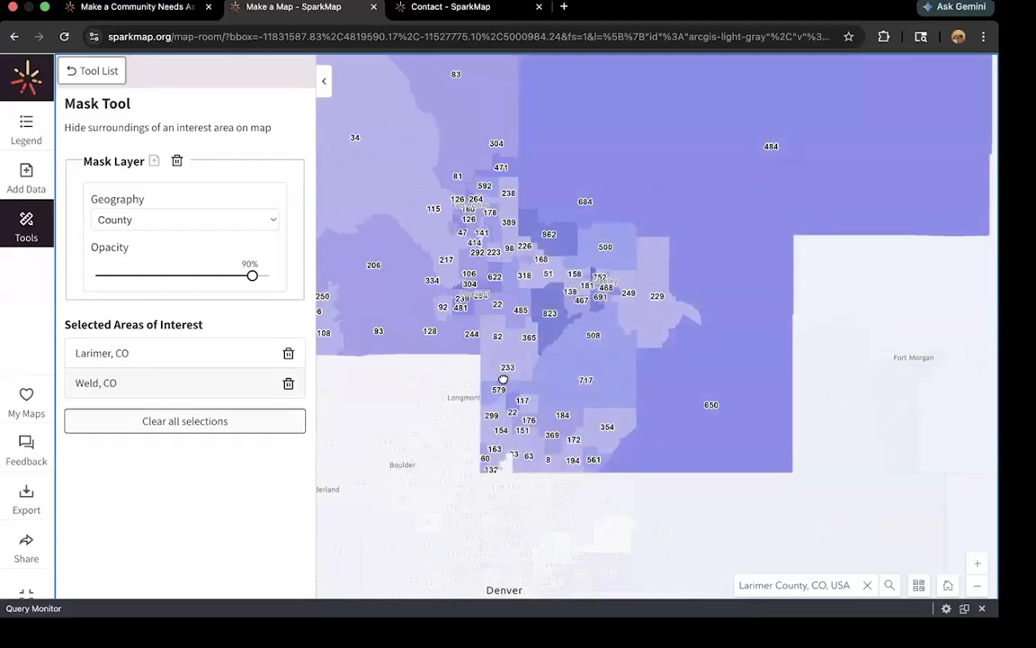
{"action": "left_click", "coordinate": [503, 380]}
{"action": "left_click_drag", "start_coordinate": [467, 325], "coordinate": [508, 298]}
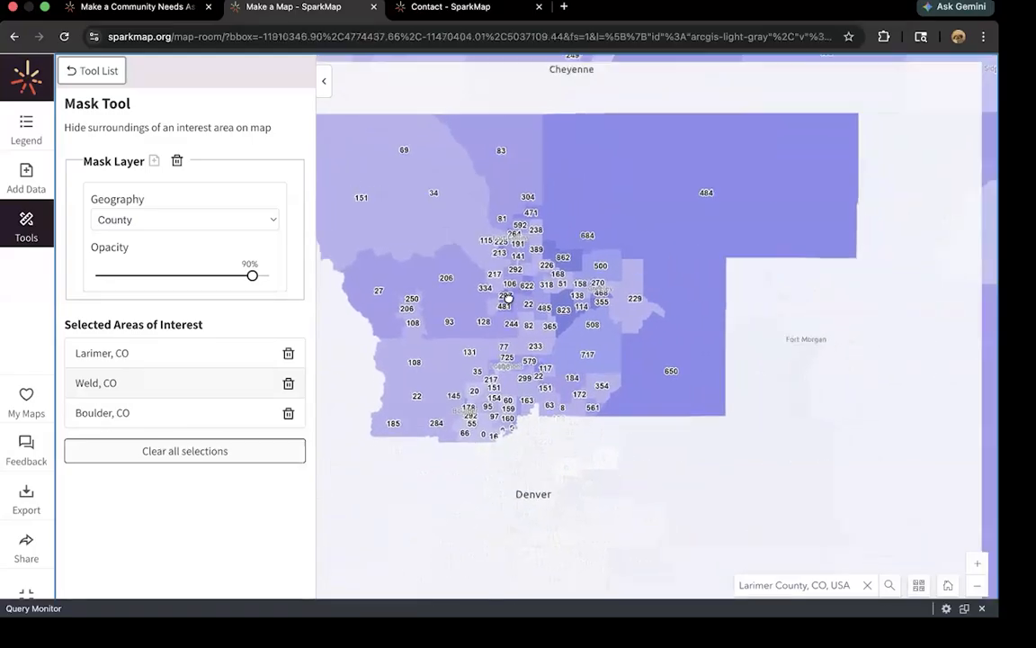
{"action": "scroll", "coordinate": [508, 298], "scroll_direction": "down", "scroll_amount": 1}
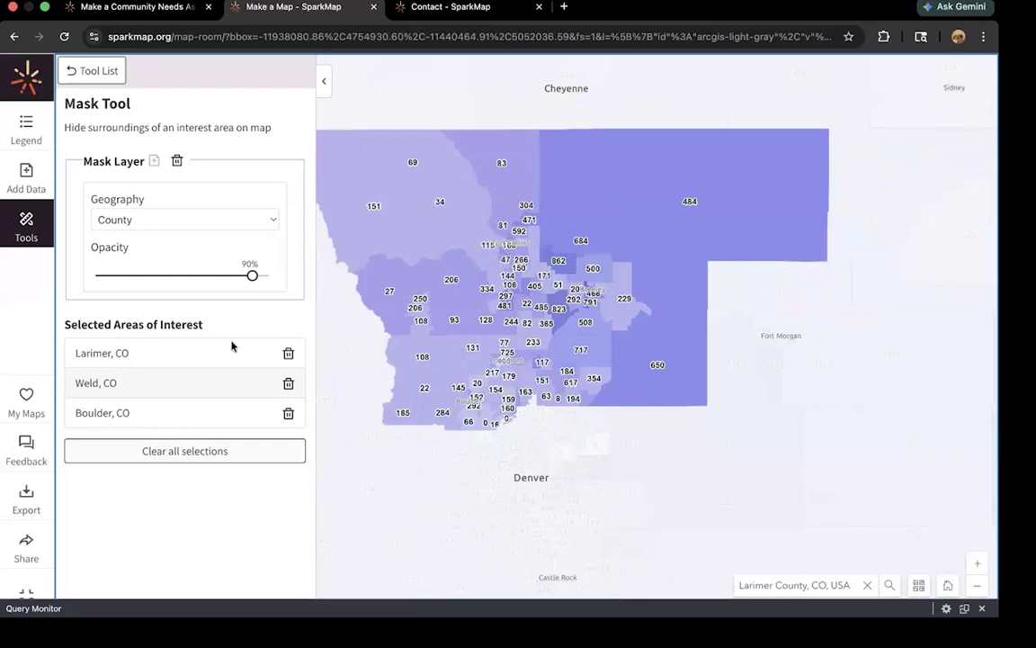
{"action": "left_click", "coordinate": [288, 413]}
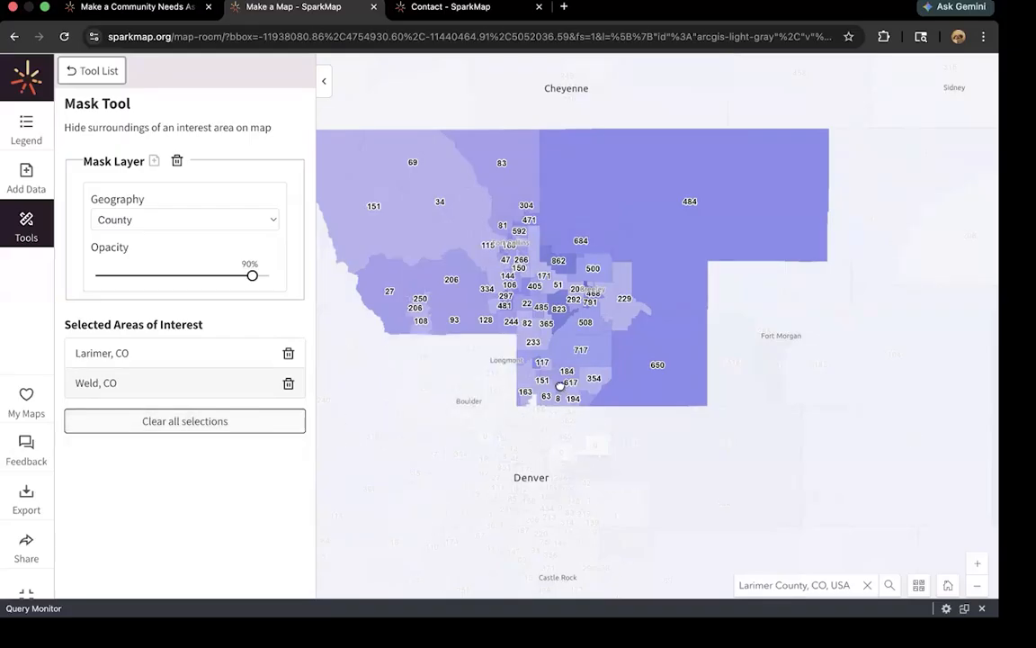
{"action": "scroll", "coordinate": [560, 385], "scroll_direction": "down", "scroll_amount": 1}
- Hide the Mask Layer from the legend and show it again
{"action": "left_click", "coordinate": [30, 130]}
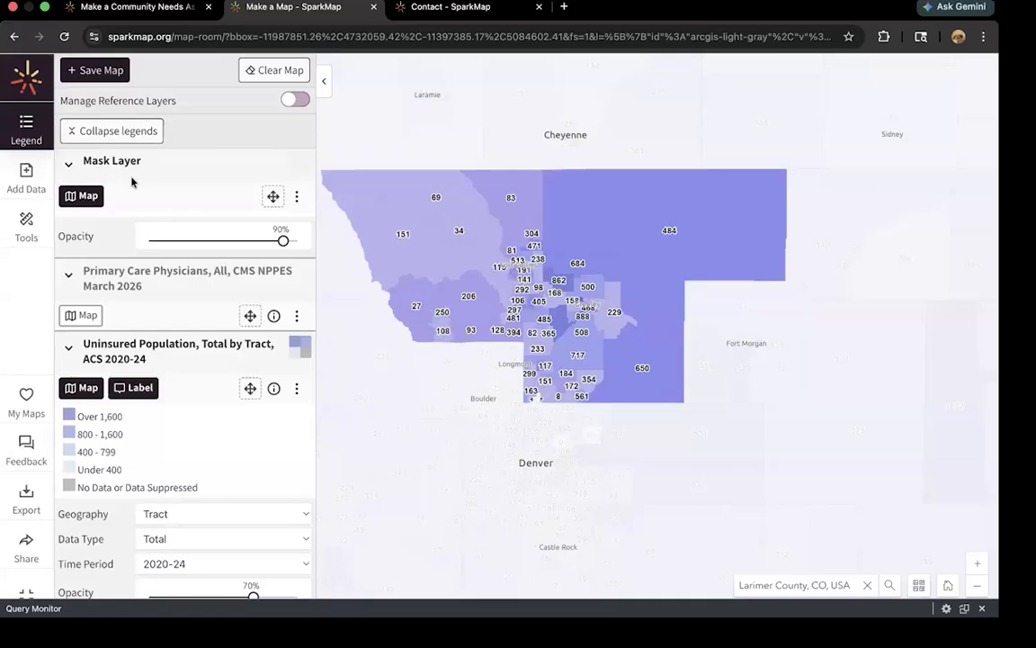
{"action": "left_click", "coordinate": [91, 196]}
{"action": "left_click", "coordinate": [91, 196]}
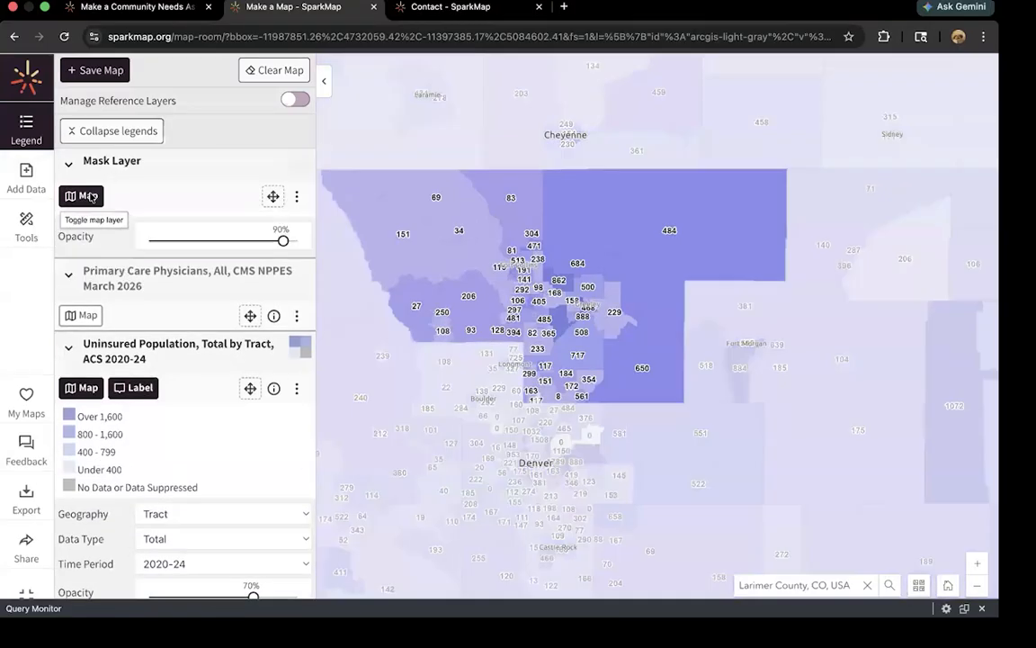
- Turn off the labels of the Uninsured Population layer and leave the Mask Tool for the list of map tools
{"action": "left_click", "coordinate": [135, 387]}
{"action": "left_click_drag", "start_coordinate": [665, 248], "coordinate": [634, 278]}
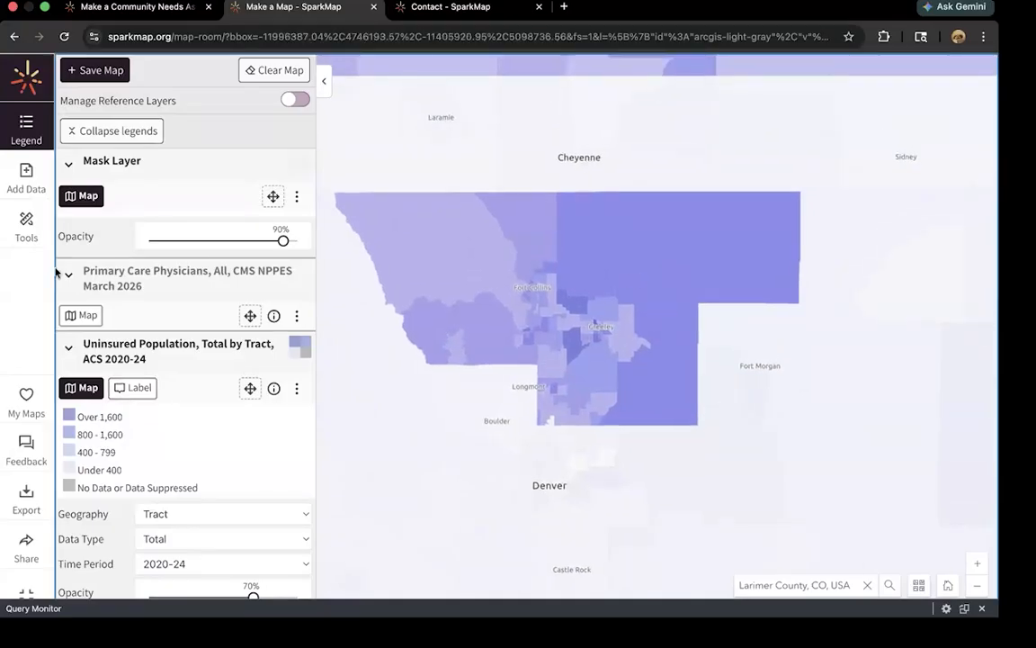
{"action": "left_click", "coordinate": [26, 223]}
{"action": "left_click", "coordinate": [90, 72]}
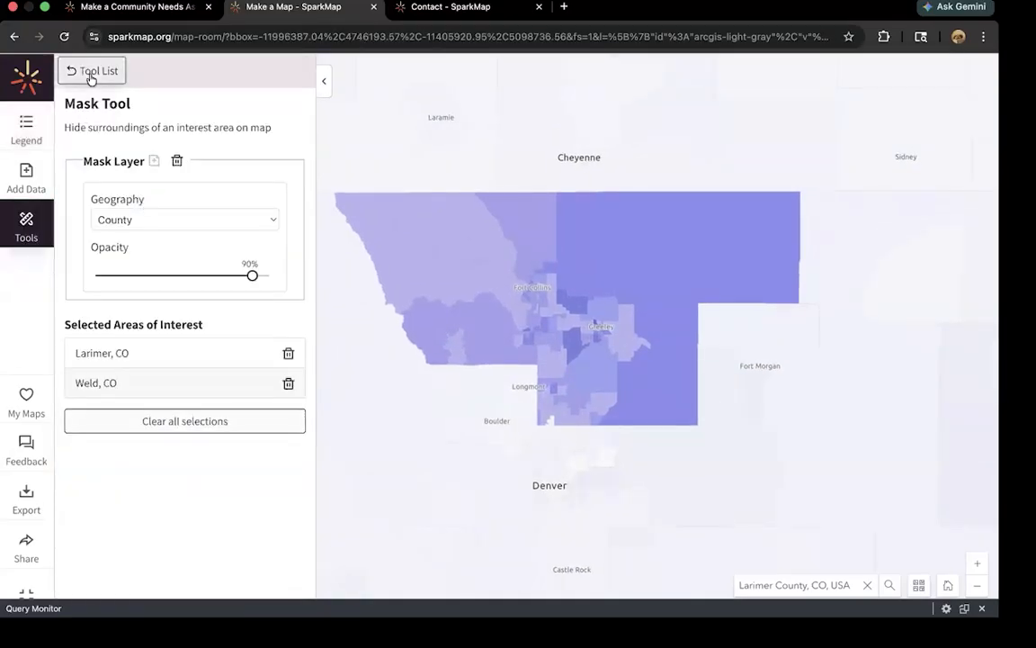
- Add the Vulnerable Populations Footprint from the map tools and set its Population Below Poverty Level threshold to 36%
{"action": "scroll", "coordinate": [171, 288], "scroll_direction": "down", "scroll_amount": 3}
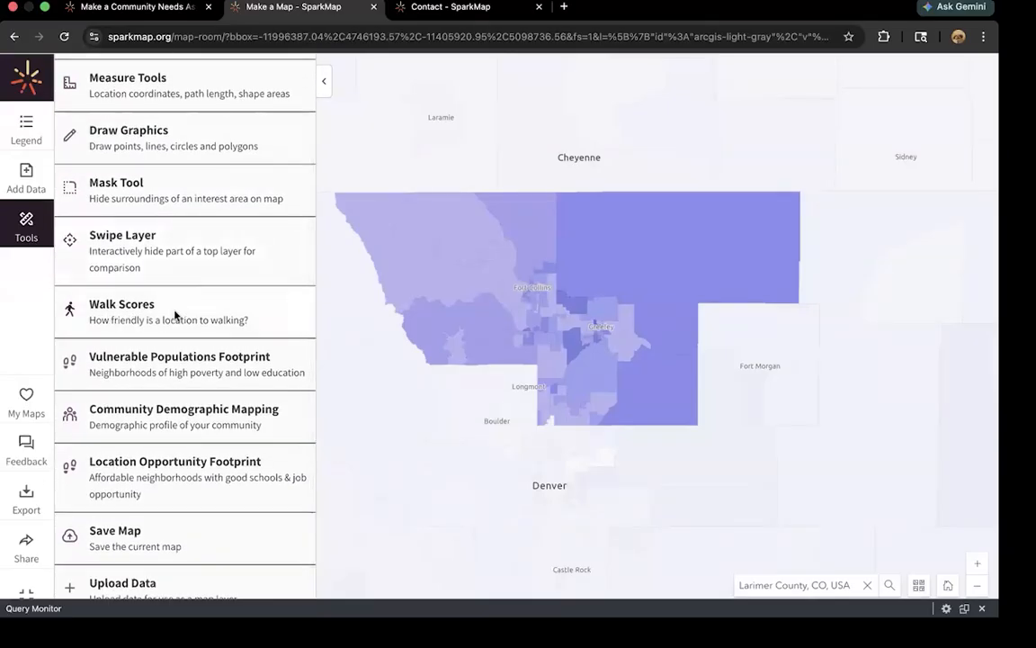
{"action": "scroll", "coordinate": [179, 308], "scroll_direction": "up", "scroll_amount": 2}
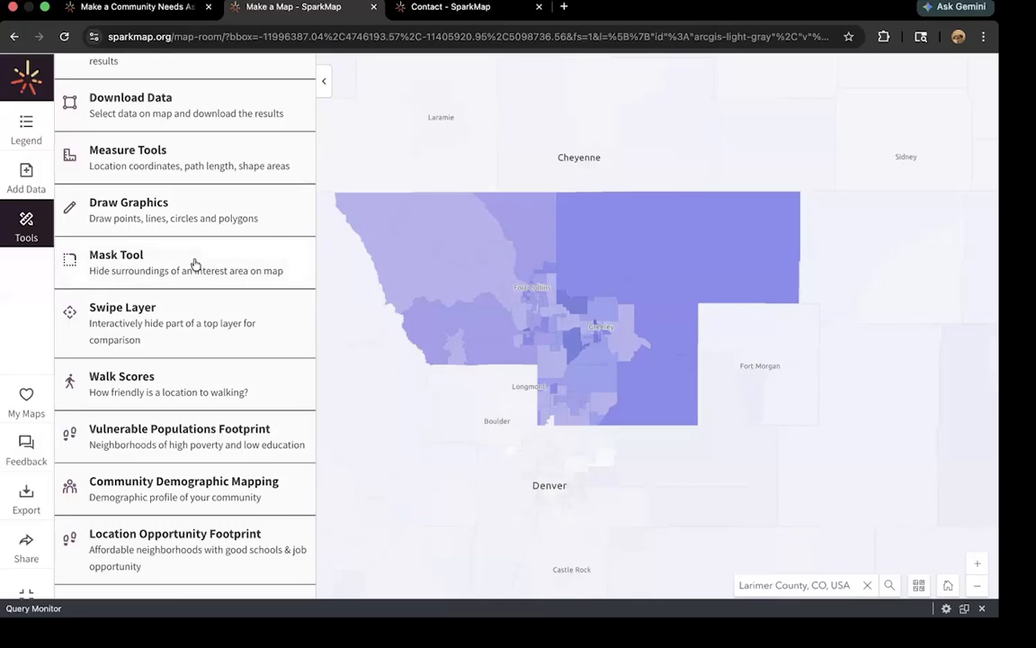
{"action": "scroll", "coordinate": [195, 266], "scroll_direction": "up", "scroll_amount": 1}
{"action": "scroll", "coordinate": [194, 268], "scroll_direction": "down", "scroll_amount": 2}
{"action": "scroll", "coordinate": [176, 387], "scroll_direction": "down", "scroll_amount": 1}
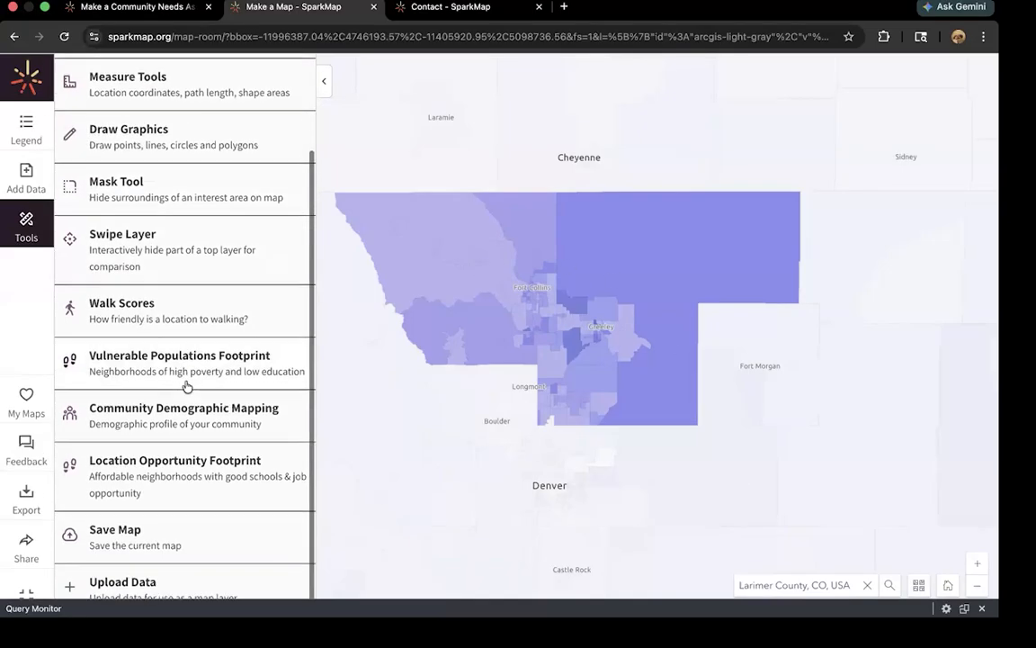
{"action": "left_click", "coordinate": [162, 370]}
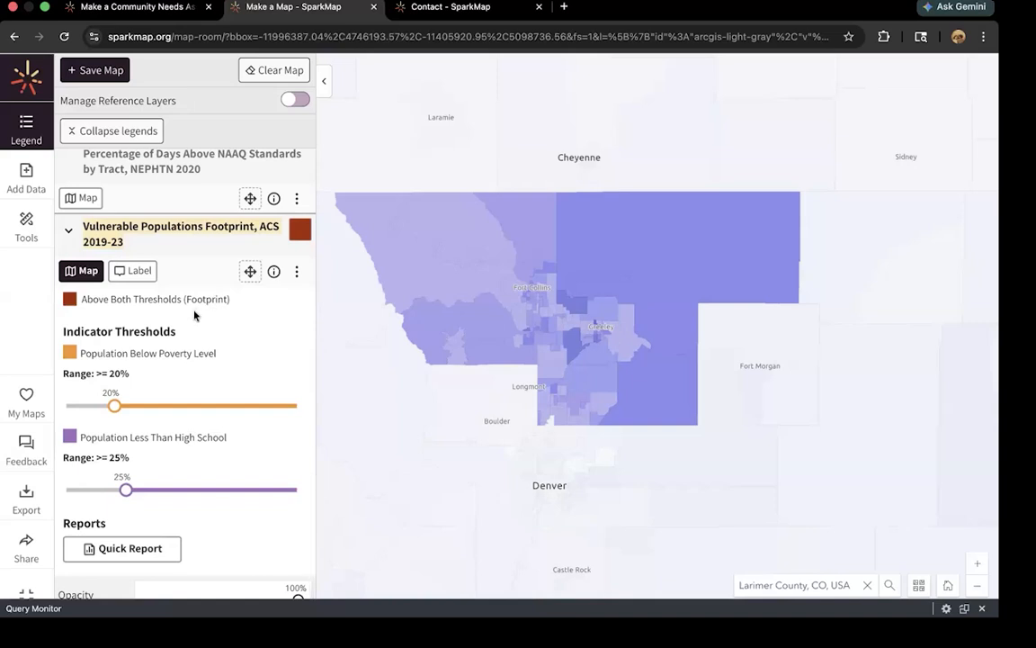
{"action": "left_click_drag", "start_coordinate": [114, 406], "coordinate": [150, 404]}
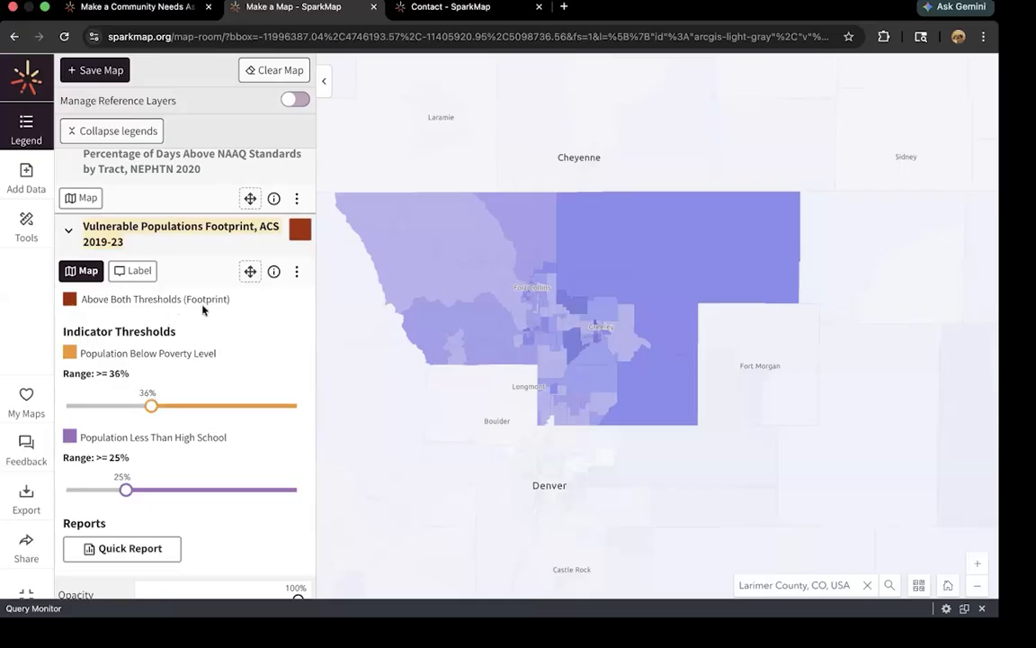
- Remove the Vulnerable Populations Footprint layer from the map
{"action": "scroll", "coordinate": [175, 288], "scroll_direction": "up", "scroll_amount": 1}
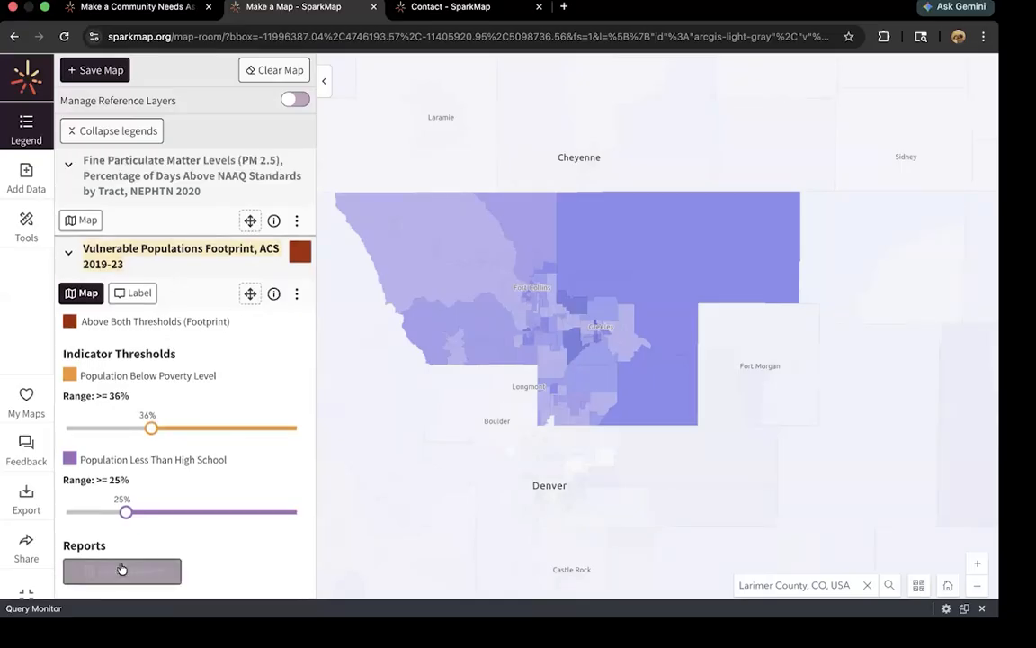
{"action": "left_click", "coordinate": [297, 292]}
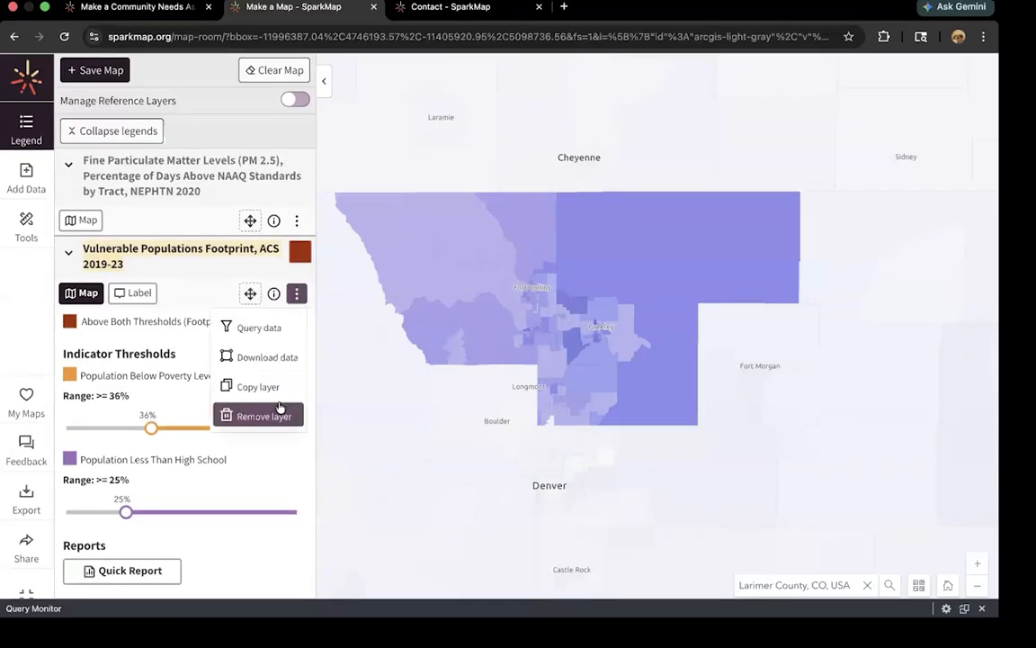
{"action": "left_click", "coordinate": [261, 413]}
- Hide the Mask Layer on the map and exit the full-screen Map Room view
{"action": "scroll", "coordinate": [205, 324], "scroll_direction": "up", "scroll_amount": 5}
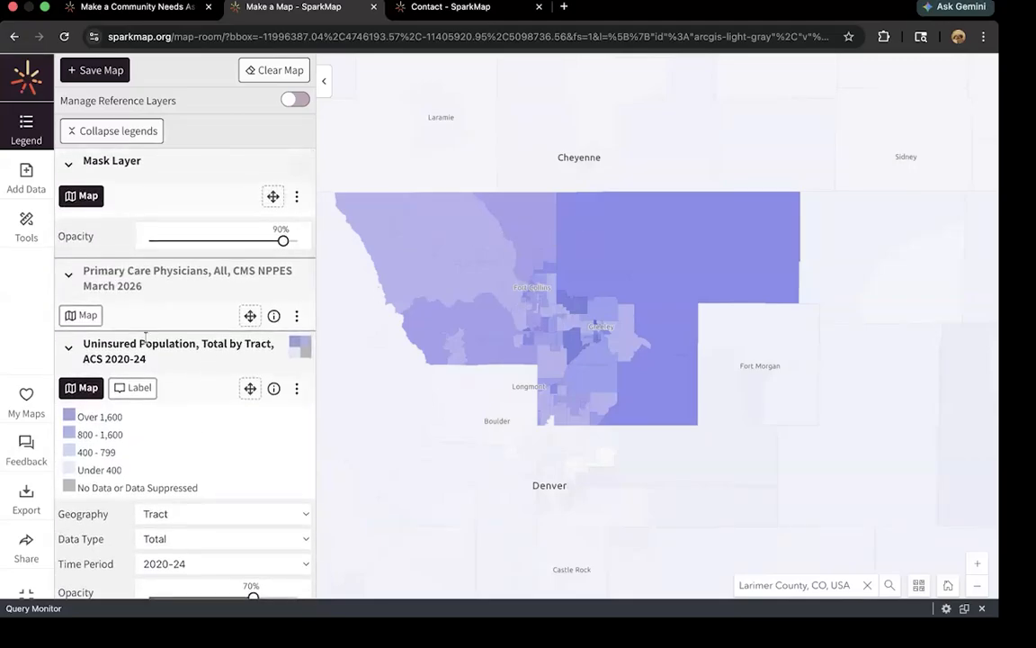
{"action": "scroll", "coordinate": [145, 336], "scroll_direction": "down", "scroll_amount": 5}
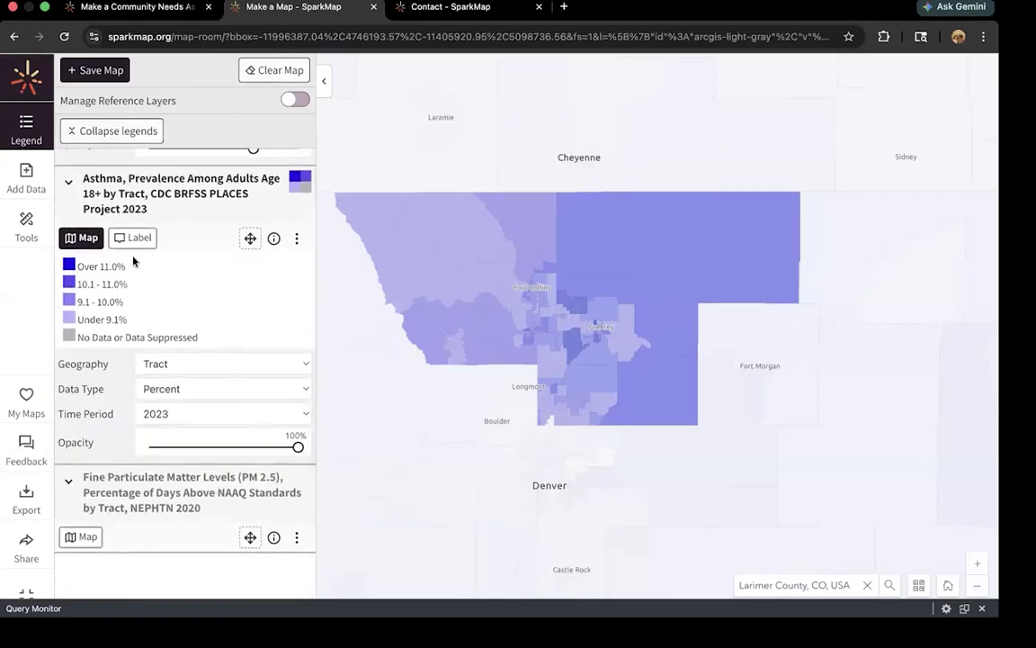
{"action": "scroll", "coordinate": [133, 261], "scroll_direction": "up", "scroll_amount": 5}
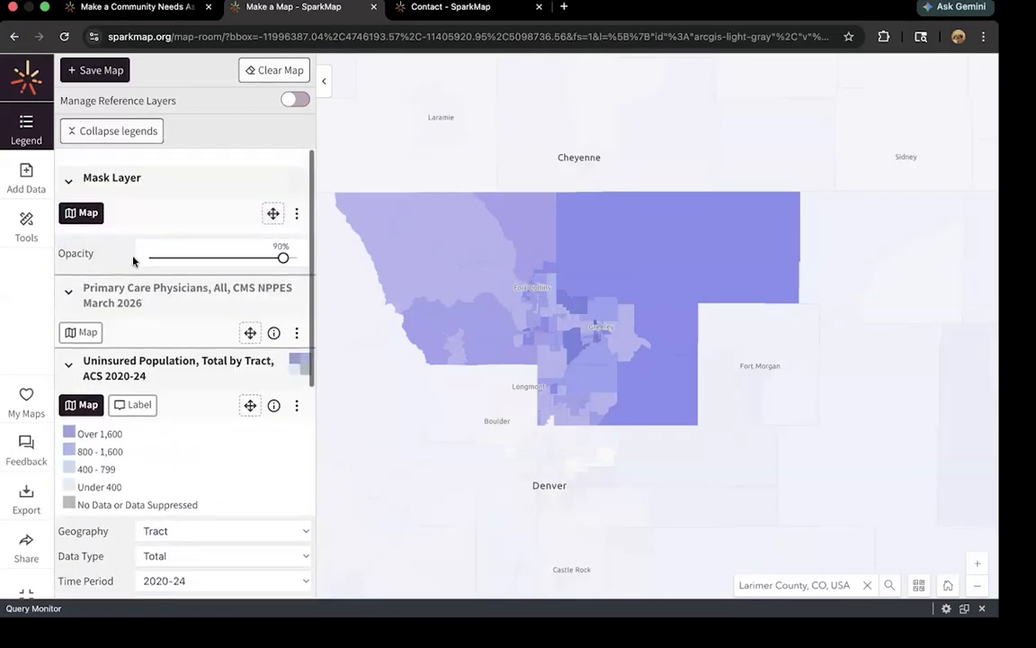
{"action": "left_click", "coordinate": [91, 197]}
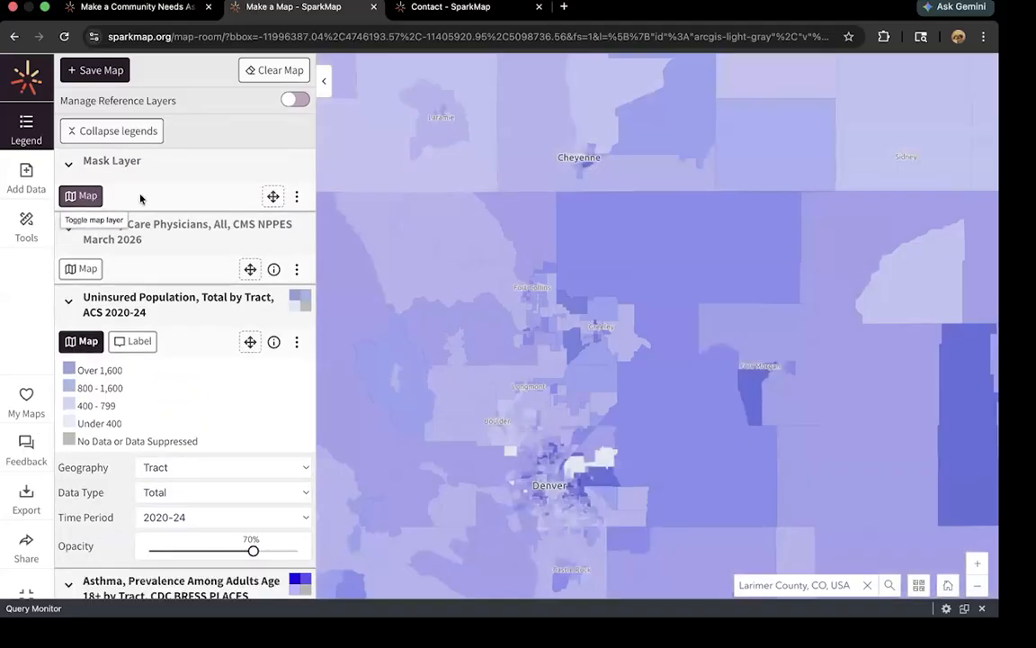
{"action": "left_click", "coordinate": [36, 91]}
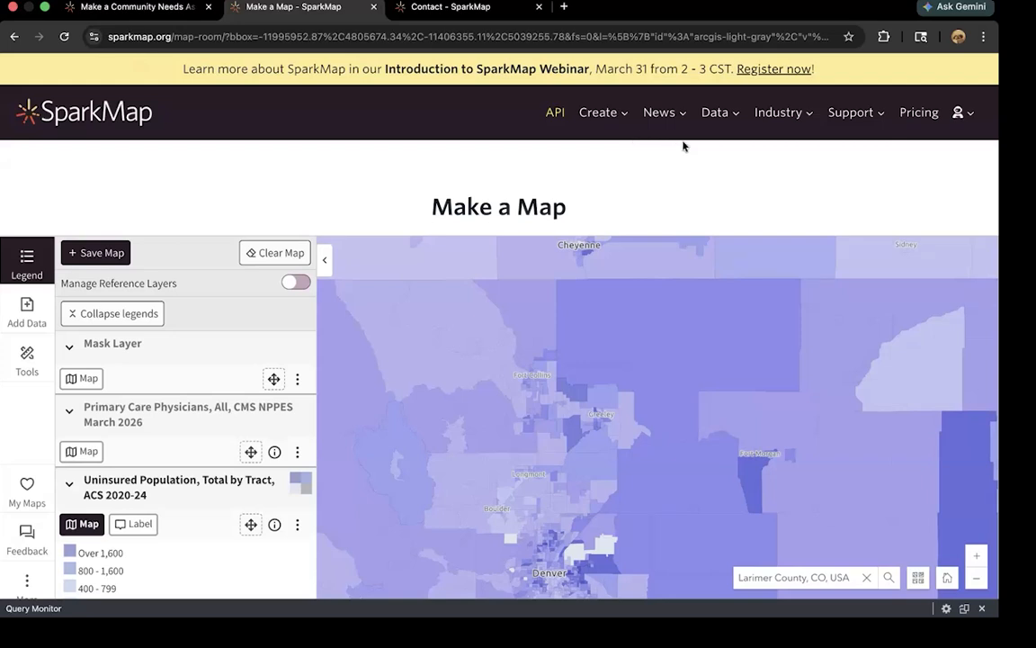
- Open the Community Needs Assessment Indicator List and review its indicator table and subscription-level options
{"action": "mouse_move", "coordinate": [717, 116]}
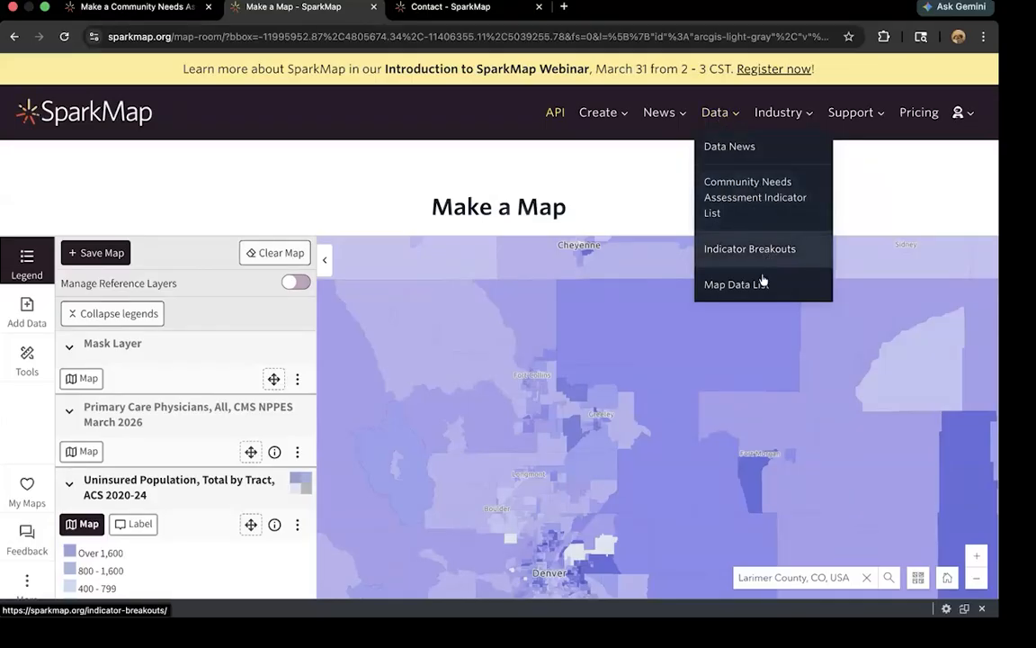
{"action": "left_click", "coordinate": [749, 190]}
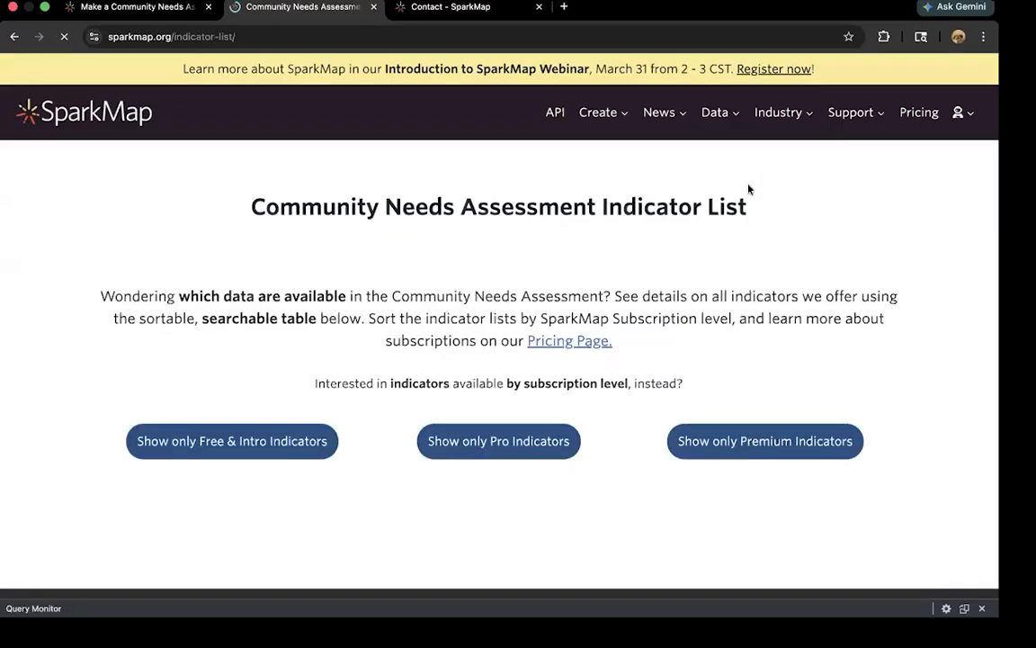
{"action": "scroll", "coordinate": [530, 337], "scroll_direction": "down", "scroll_amount": 3}
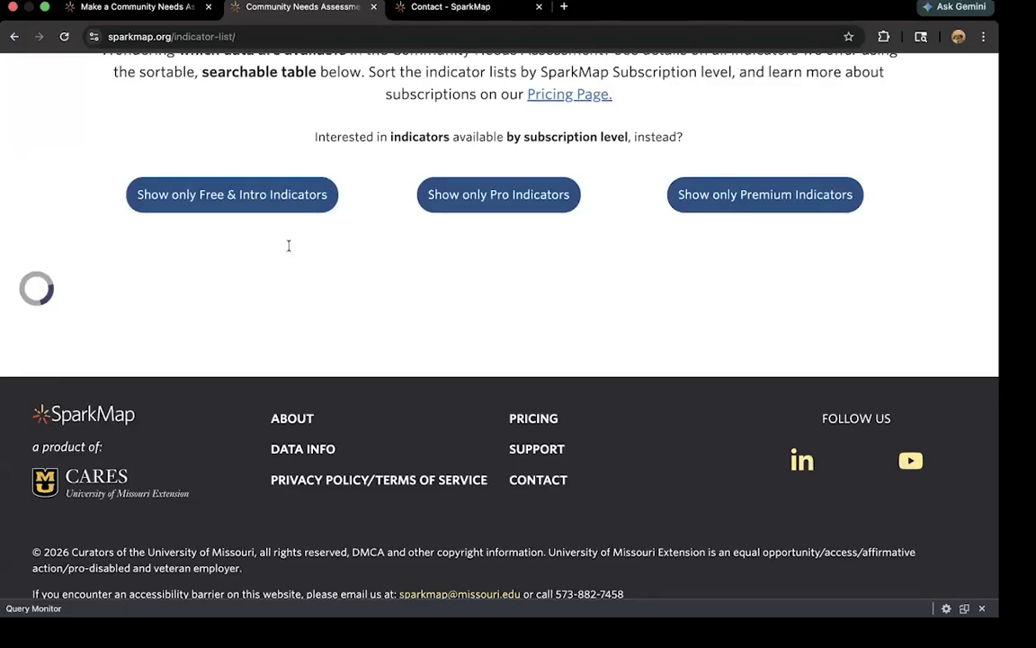
{"action": "scroll", "coordinate": [289, 290], "scroll_direction": "down", "scroll_amount": 1}
{"action": "scroll", "coordinate": [263, 163], "scroll_direction": "up", "scroll_amount": 1}
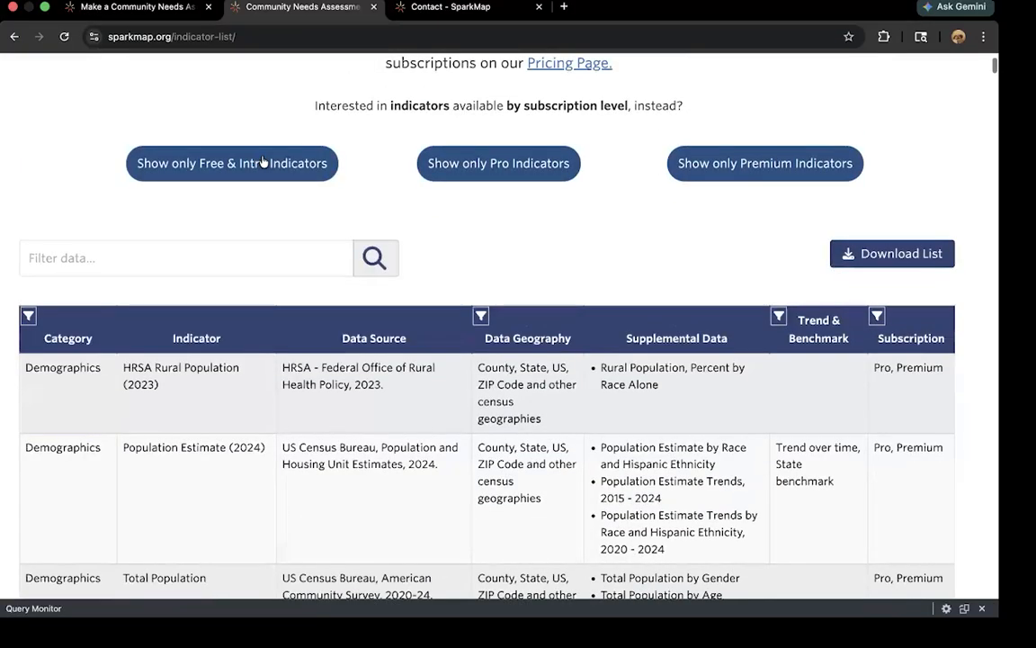
{"action": "left_click", "coordinate": [261, 171]}
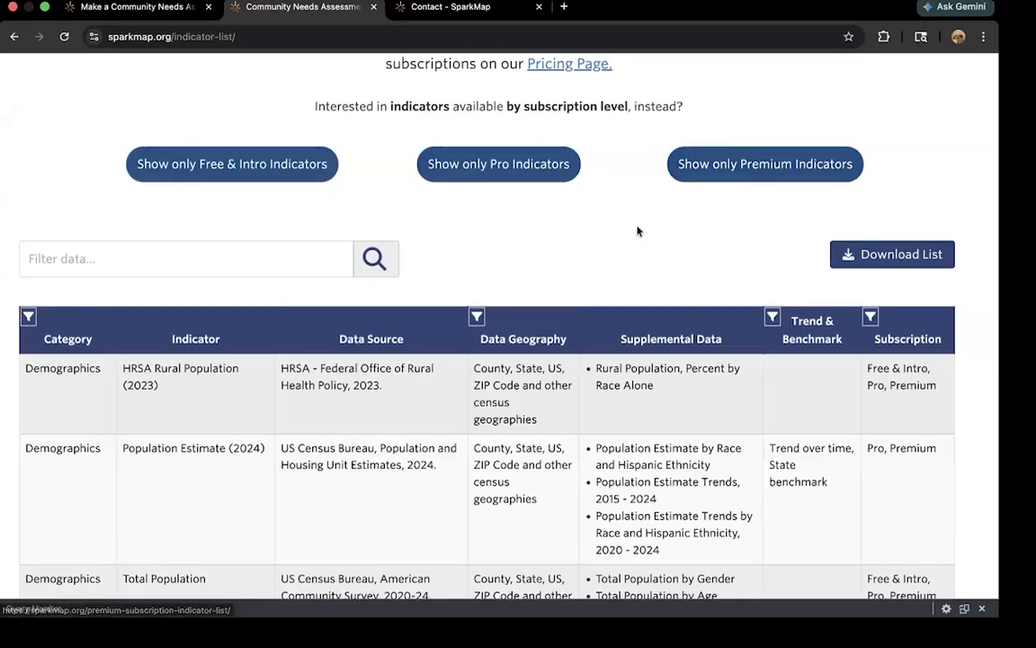
- Open the Data News page and look through the recent data update announcements
{"action": "scroll", "coordinate": [638, 225], "scroll_direction": "up", "scroll_amount": 3}
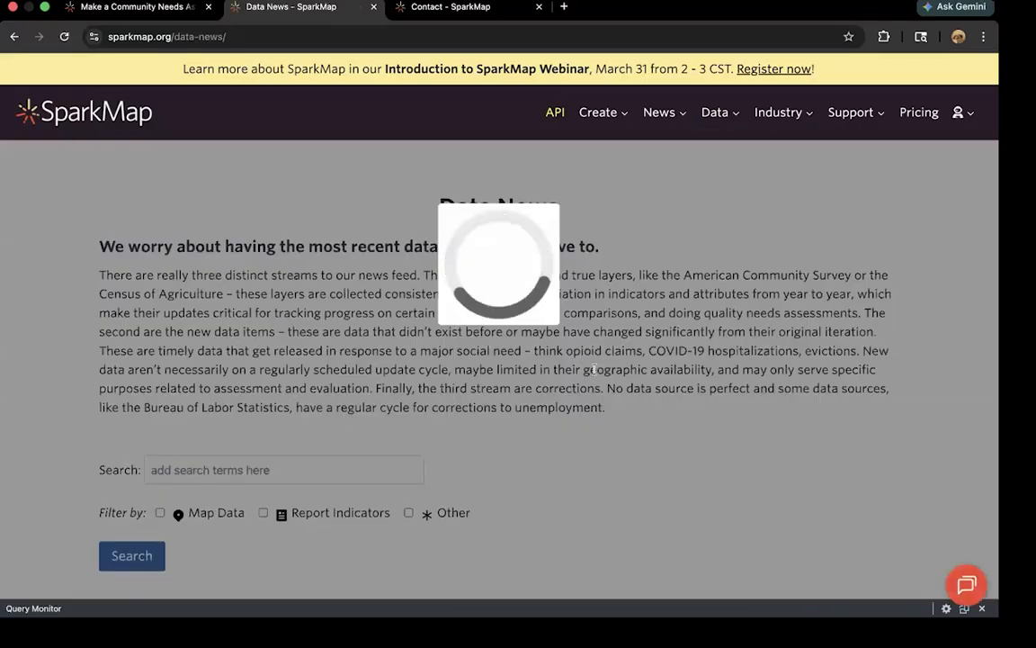
{"action": "scroll", "coordinate": [594, 370], "scroll_direction": "down", "scroll_amount": 4}
{"action": "scroll", "coordinate": [594, 371], "scroll_direction": "down", "scroll_amount": 3}
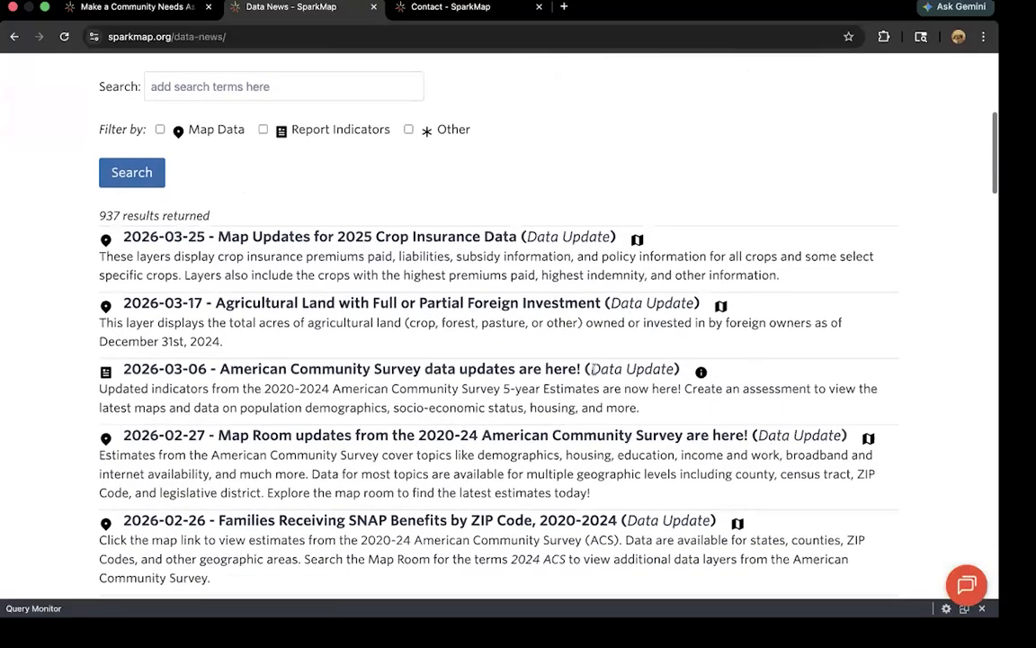
{"action": "scroll", "coordinate": [594, 369], "scroll_direction": "down", "scroll_amount": 1}
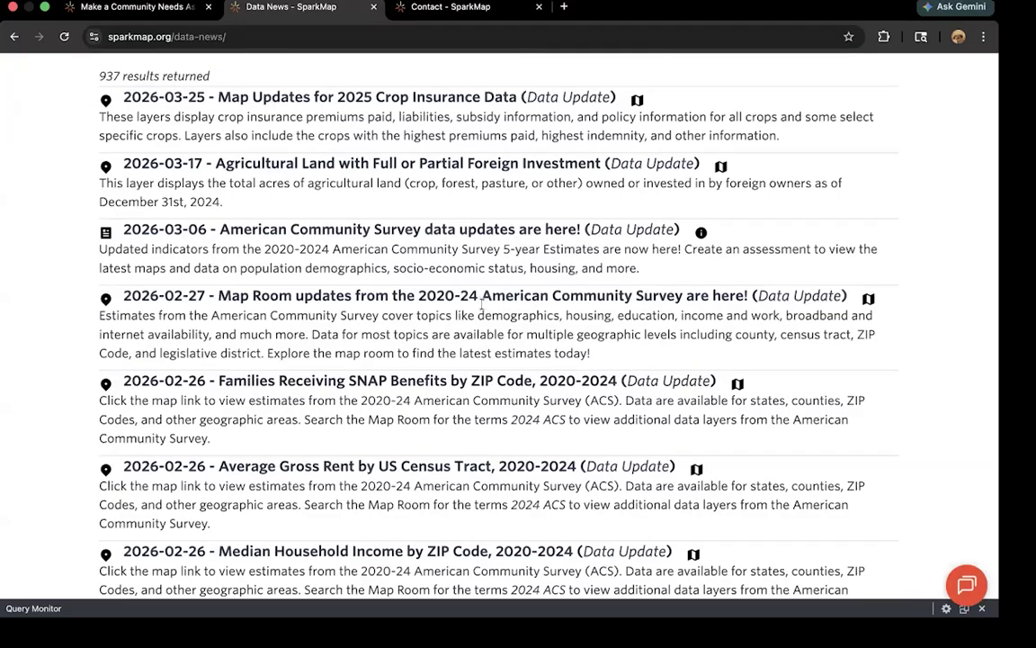
{"action": "scroll", "coordinate": [506, 293], "scroll_direction": "up", "scroll_amount": 1}
{"action": "scroll", "coordinate": [548, 303], "scroll_direction": "up", "scroll_amount": 2}
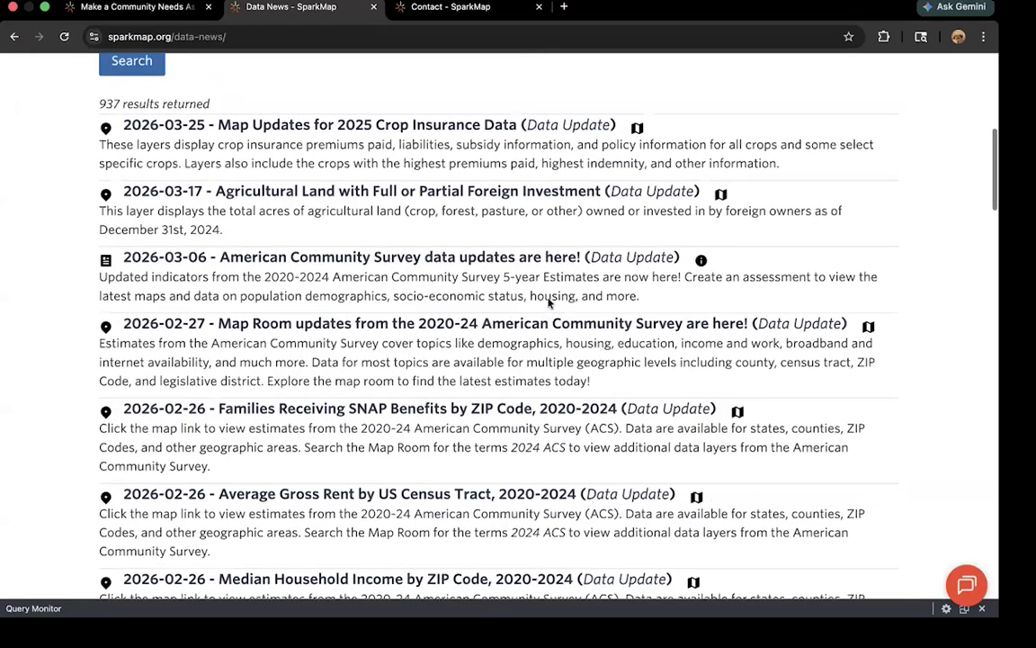
{"action": "scroll", "coordinate": [548, 304], "scroll_direction": "up", "scroll_amount": 10}
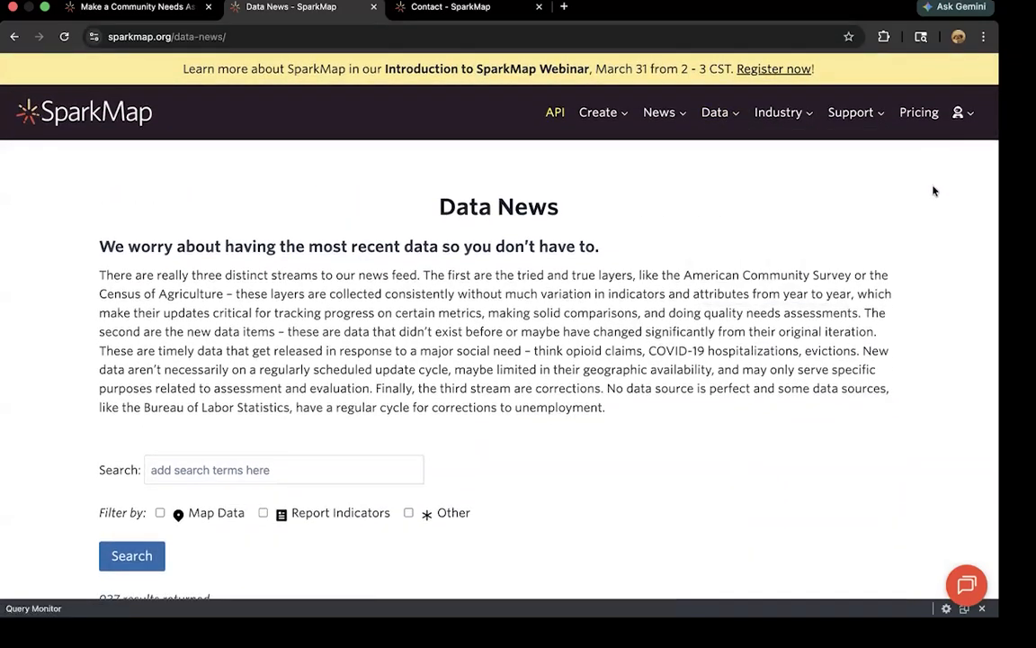
- Open the Support tutorial on how to build a Community Needs Assessment and look over it and the list of tutorials
{"action": "left_click", "coordinate": [859, 111]}
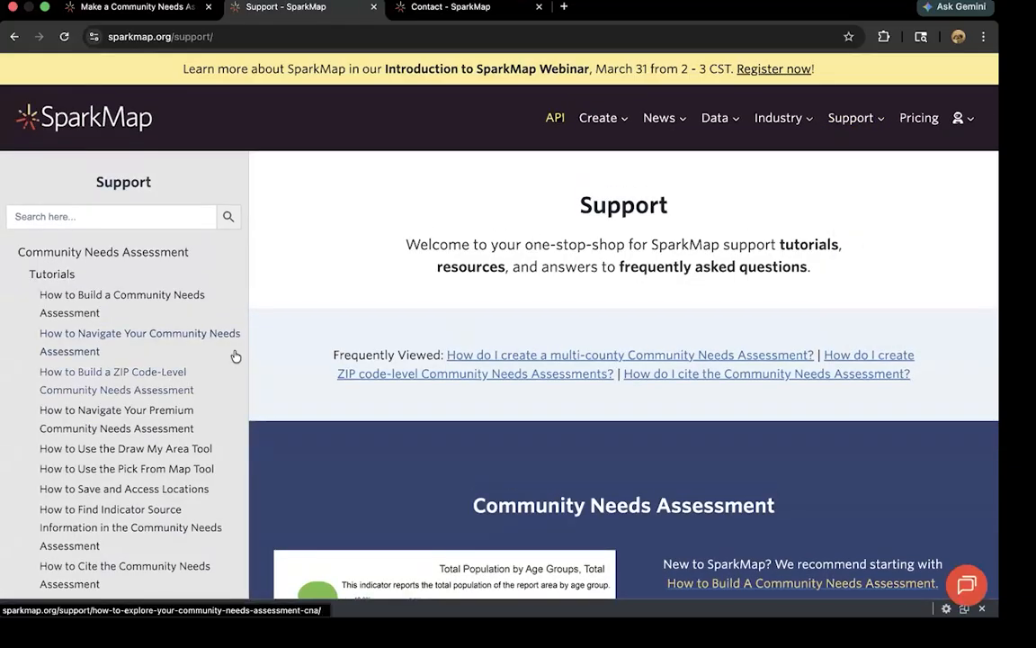
{"action": "left_click", "coordinate": [152, 298]}
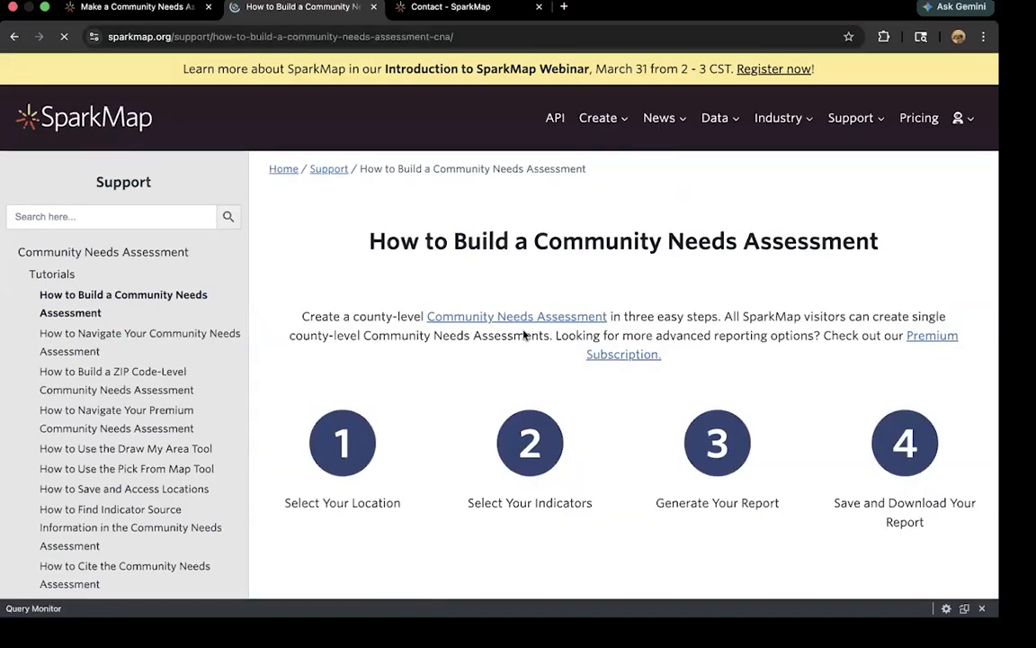
{"action": "scroll", "coordinate": [523, 336], "scroll_direction": "down", "scroll_amount": 5}
{"action": "scroll", "coordinate": [523, 334], "scroll_direction": "down", "scroll_amount": 8}
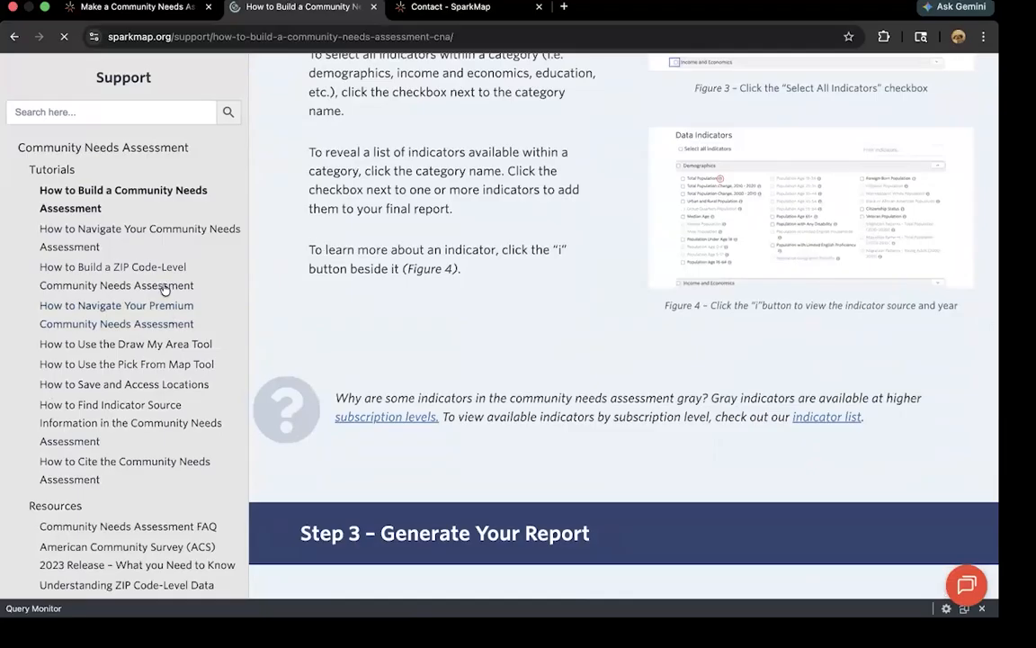
{"action": "scroll", "coordinate": [168, 306], "scroll_direction": "down", "scroll_amount": 5}
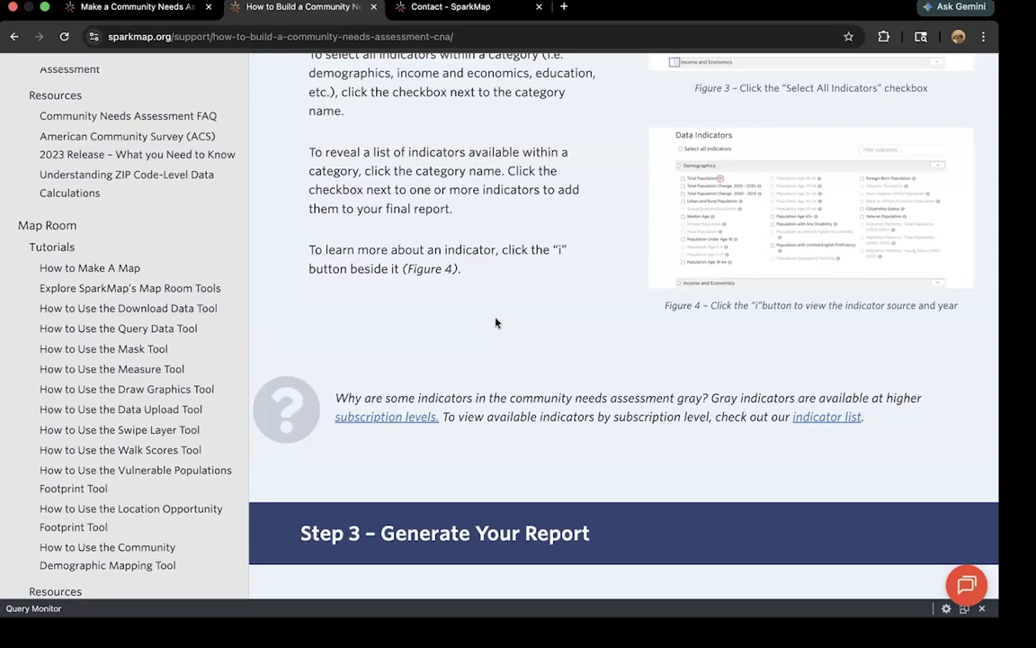
{"action": "scroll", "coordinate": [535, 227], "scroll_direction": "up", "scroll_amount": 7}
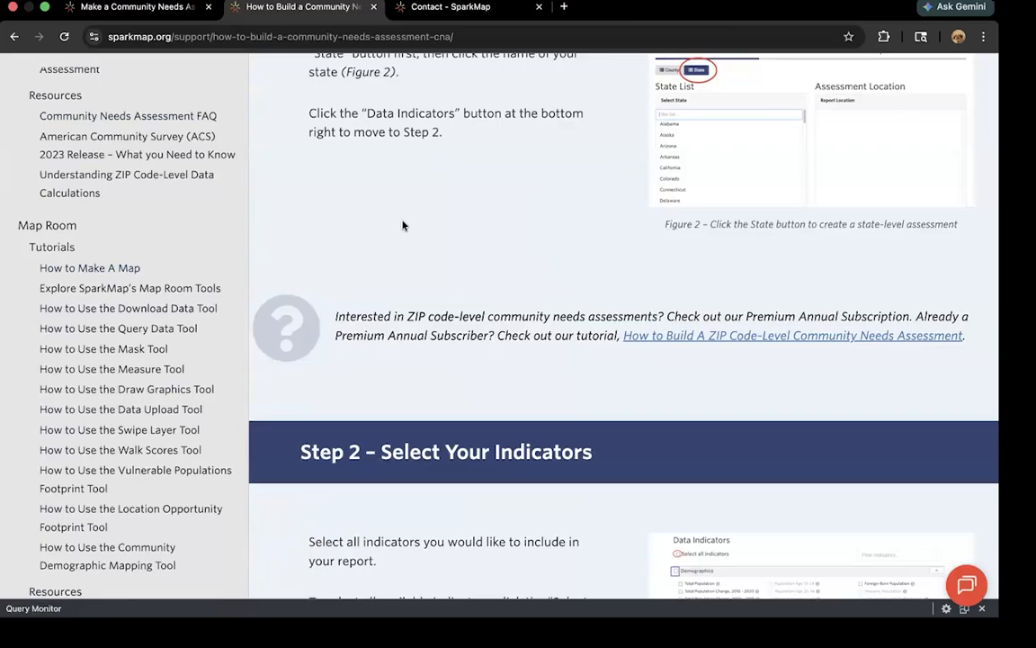
{"action": "scroll", "coordinate": [403, 226], "scroll_direction": "up", "scroll_amount": 10}
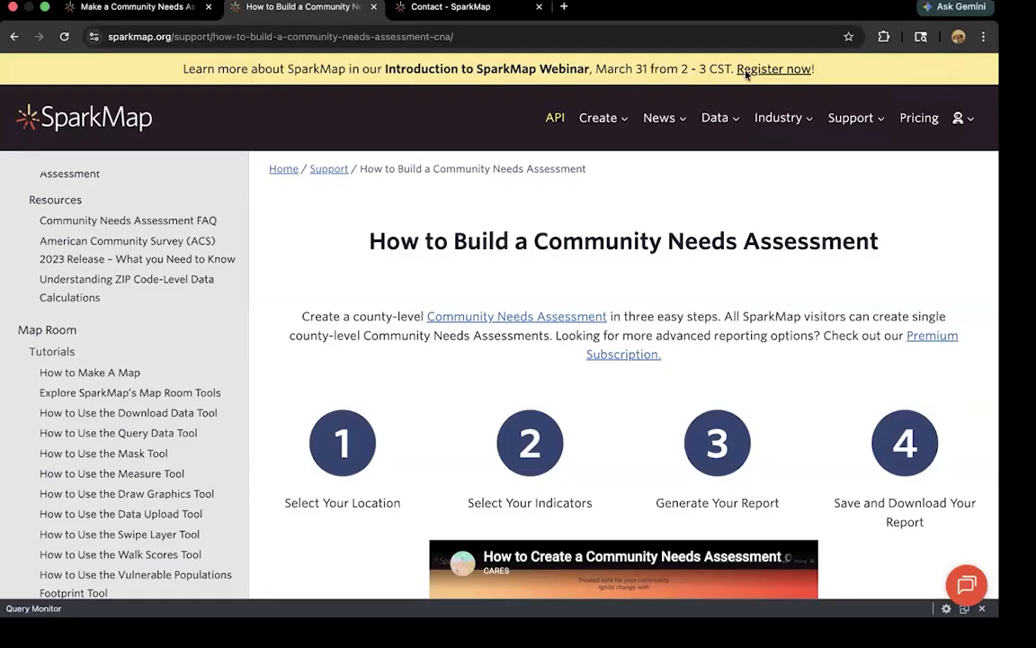
- Look through the saved maps and reports in My Projects, and return to the open Community Needs Assessment report
{"action": "mouse_move", "coordinate": [961, 120]}
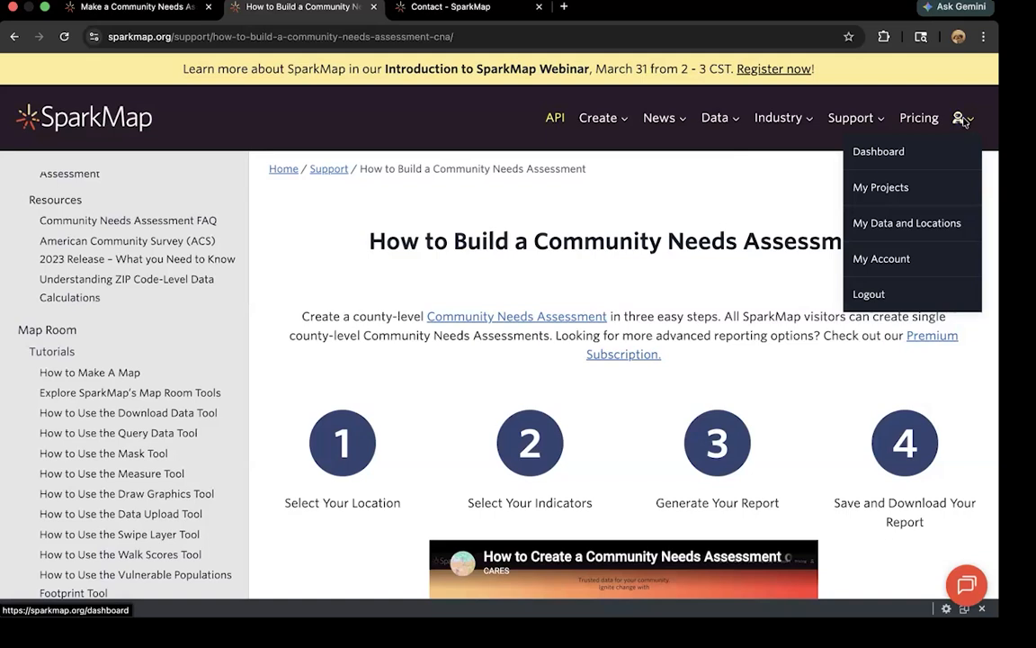
{"action": "left_click", "coordinate": [918, 186]}
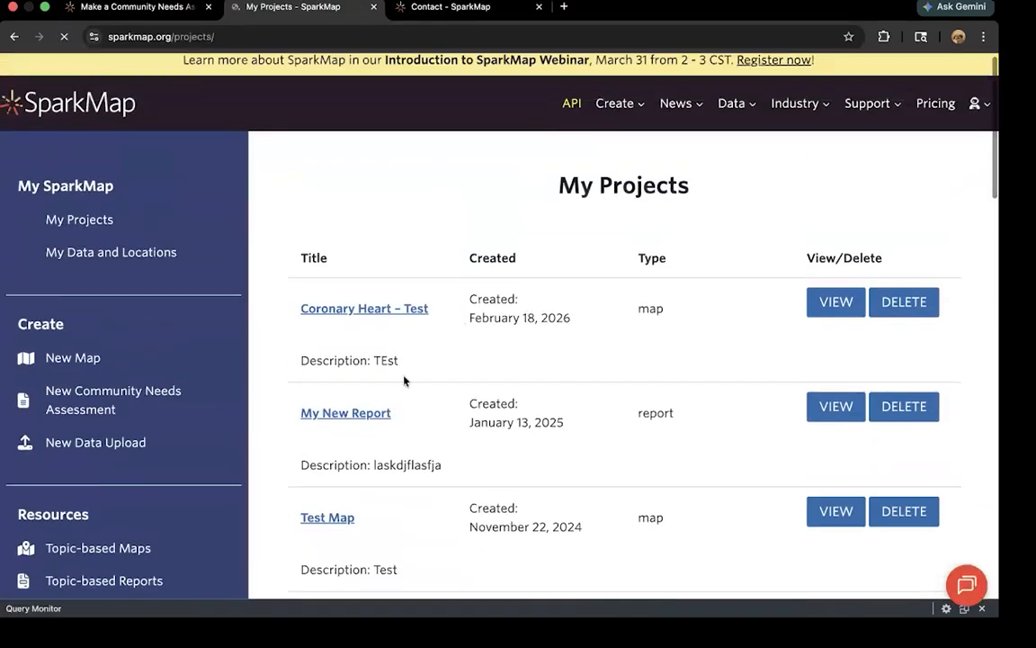
{"action": "scroll", "coordinate": [394, 405], "scroll_direction": "down", "scroll_amount": 4}
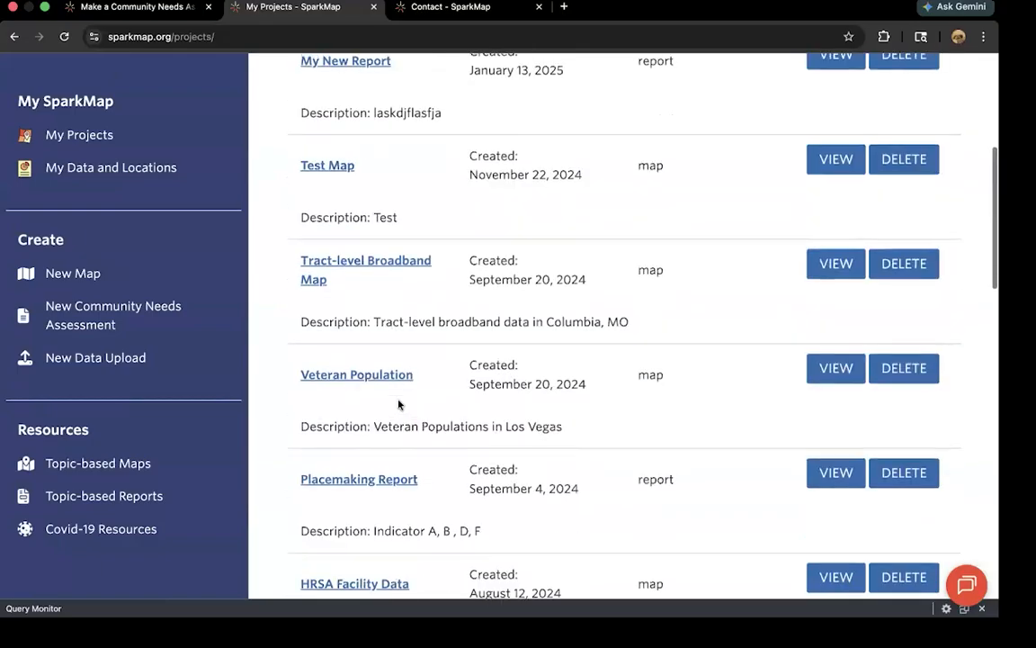
{"action": "scroll", "coordinate": [399, 404], "scroll_direction": "up", "scroll_amount": 2}
{"action": "scroll", "coordinate": [398, 405], "scroll_direction": "up", "scroll_amount": 5}
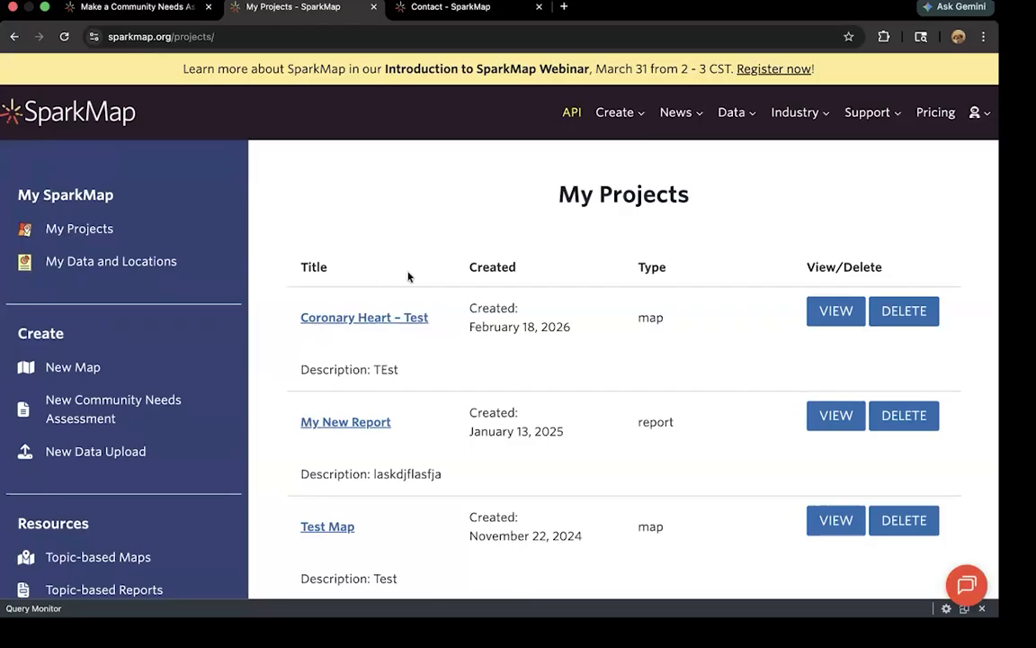
{"action": "left_click", "coordinate": [135, 7]}
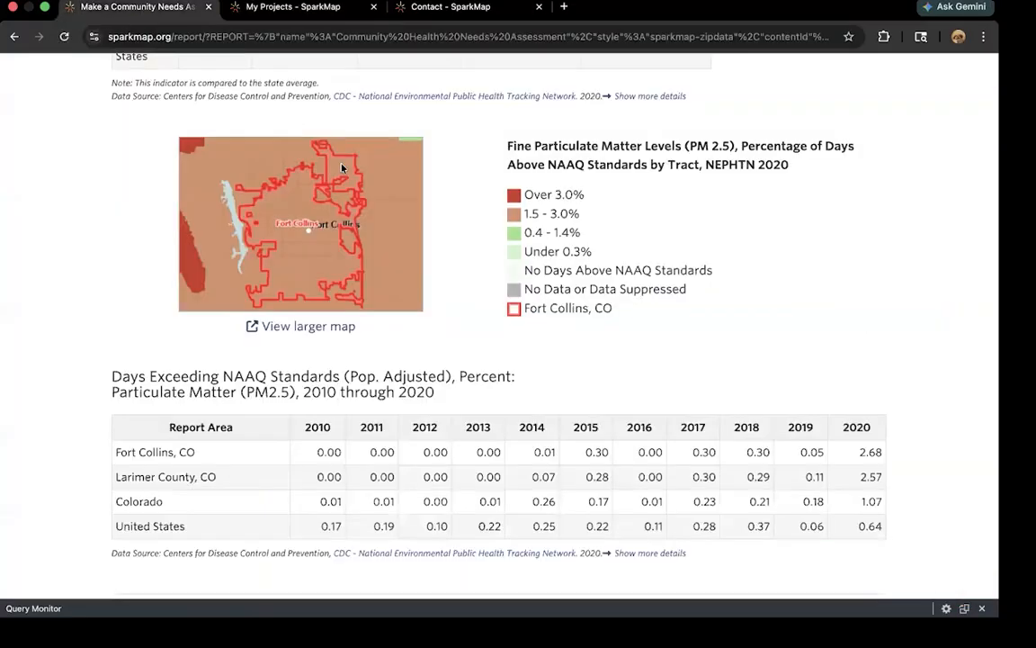
- Open the Save Report form for the Community Health Needs Assessment, look over its name and description fields, and close it without saving
{"action": "scroll", "coordinate": [342, 168], "scroll_direction": "up", "scroll_amount": 15}
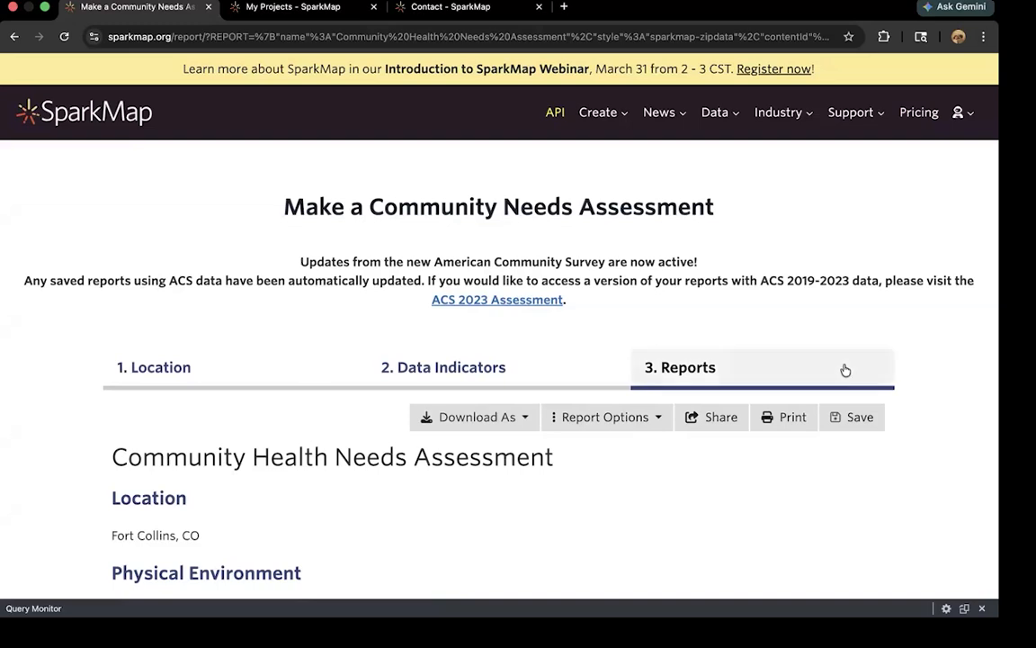
{"action": "left_click", "coordinate": [851, 419]}
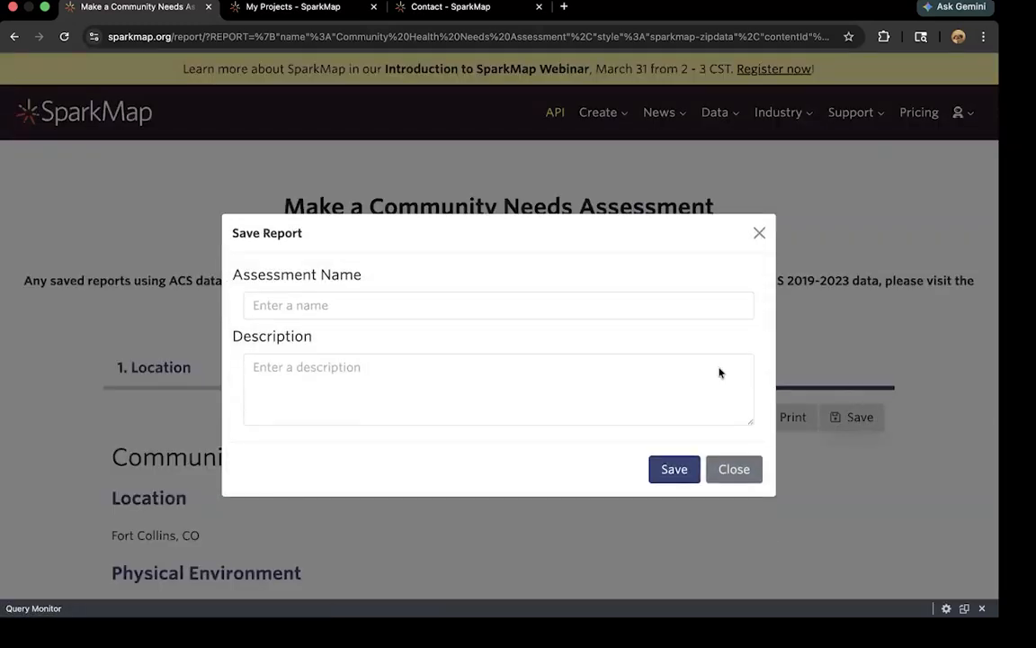
{"action": "left_click", "coordinate": [342, 302]}
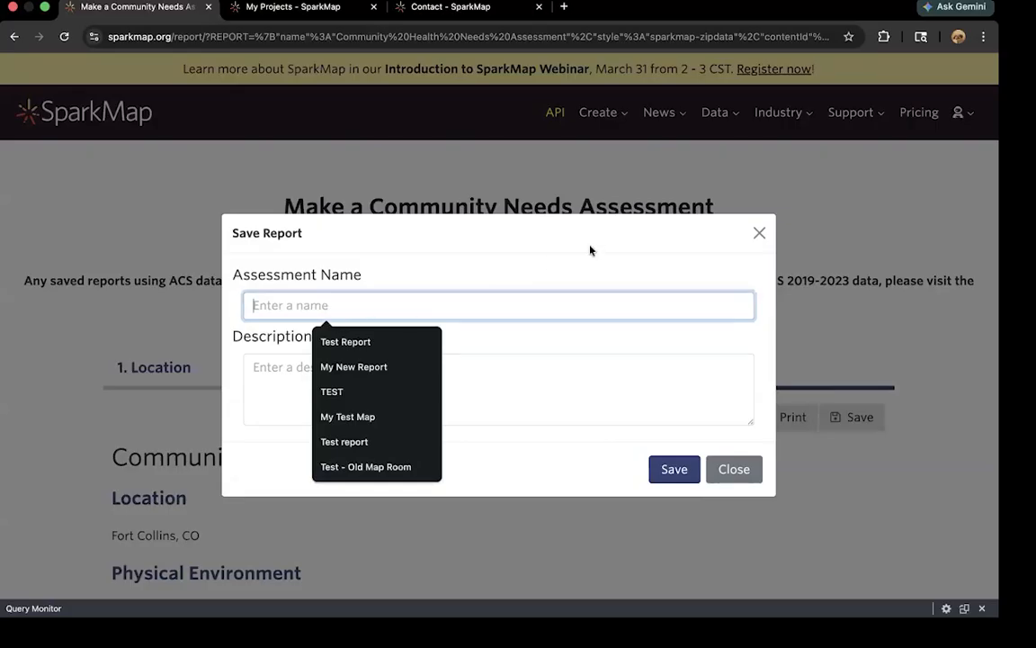
{"action": "left_click", "coordinate": [451, 265]}
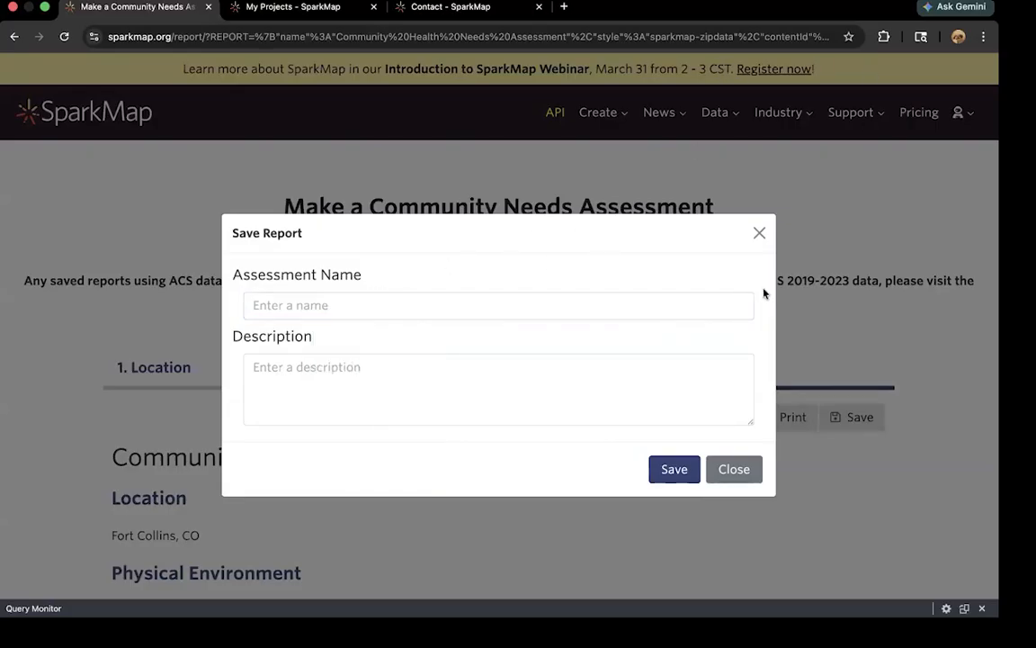
{"action": "left_click", "coordinate": [759, 233]}
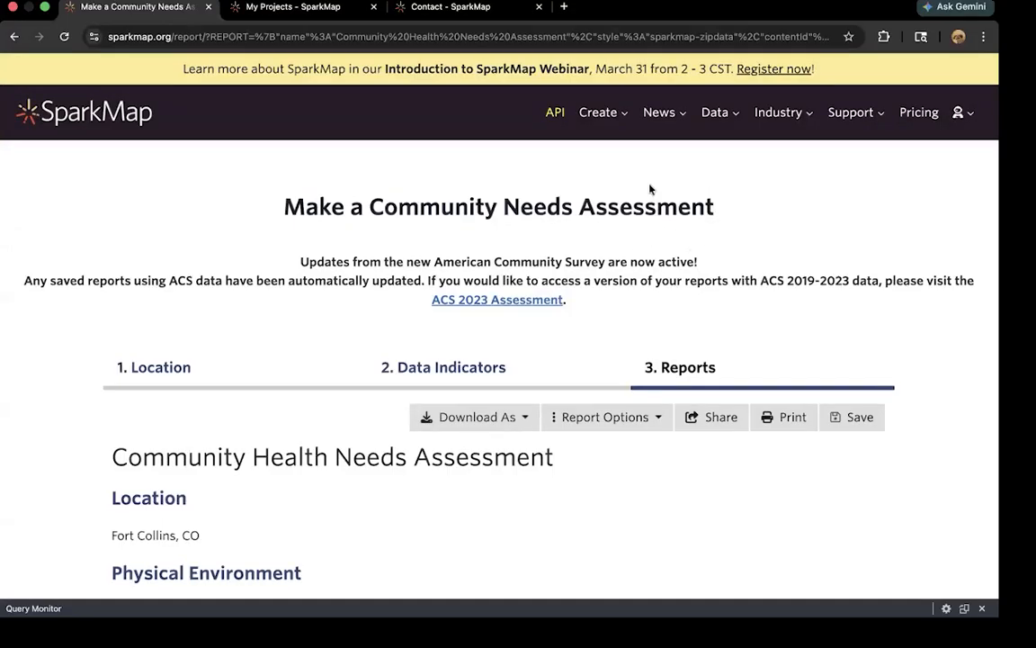
- Go from My Projects to the Map Room and open the saved maps in My Maps
{"action": "mouse_move", "coordinate": [611, 133]}
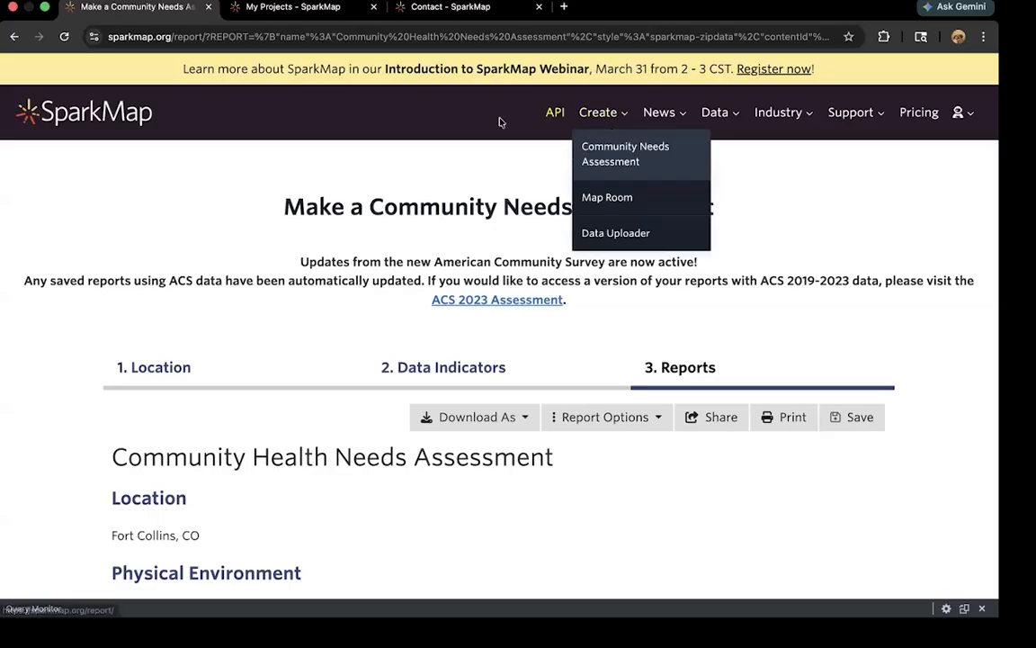
{"action": "left_click", "coordinate": [330, 8]}
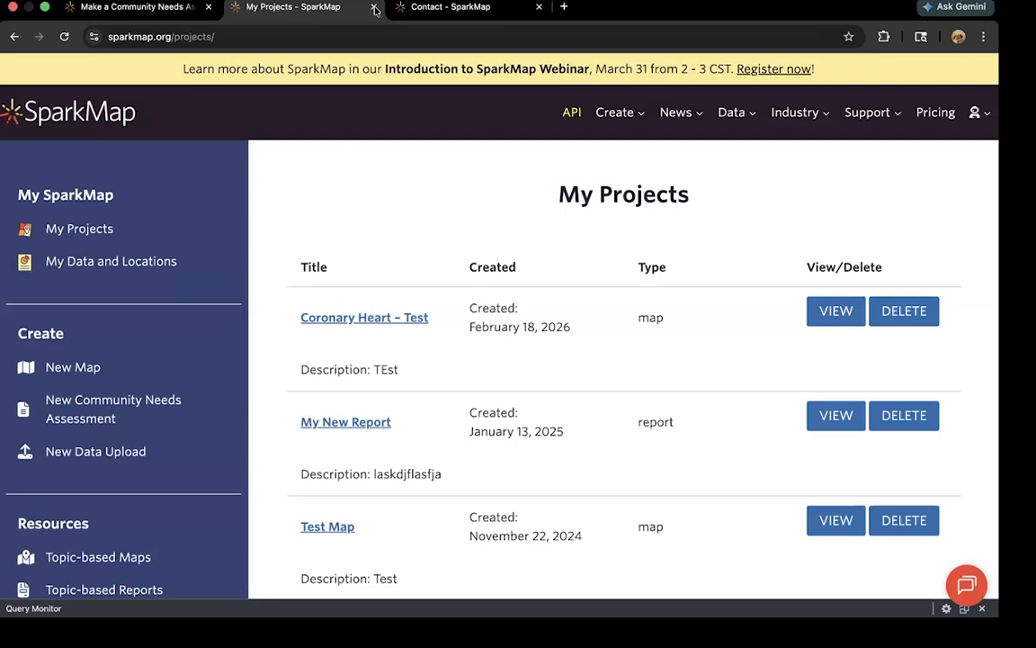
{"action": "mouse_move", "coordinate": [619, 117]}
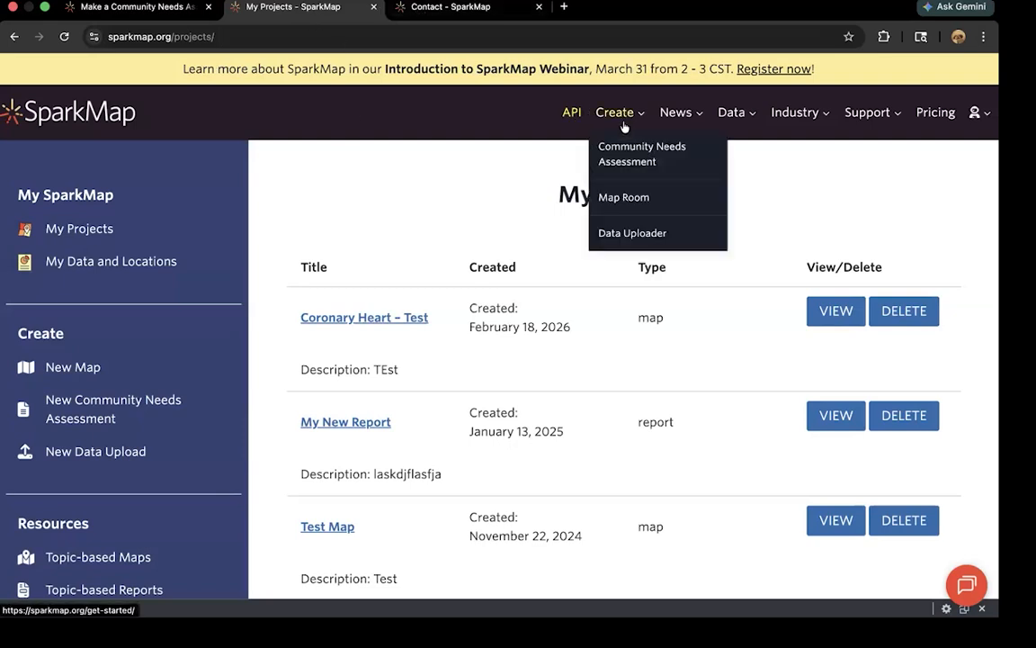
{"action": "left_click", "coordinate": [623, 198]}
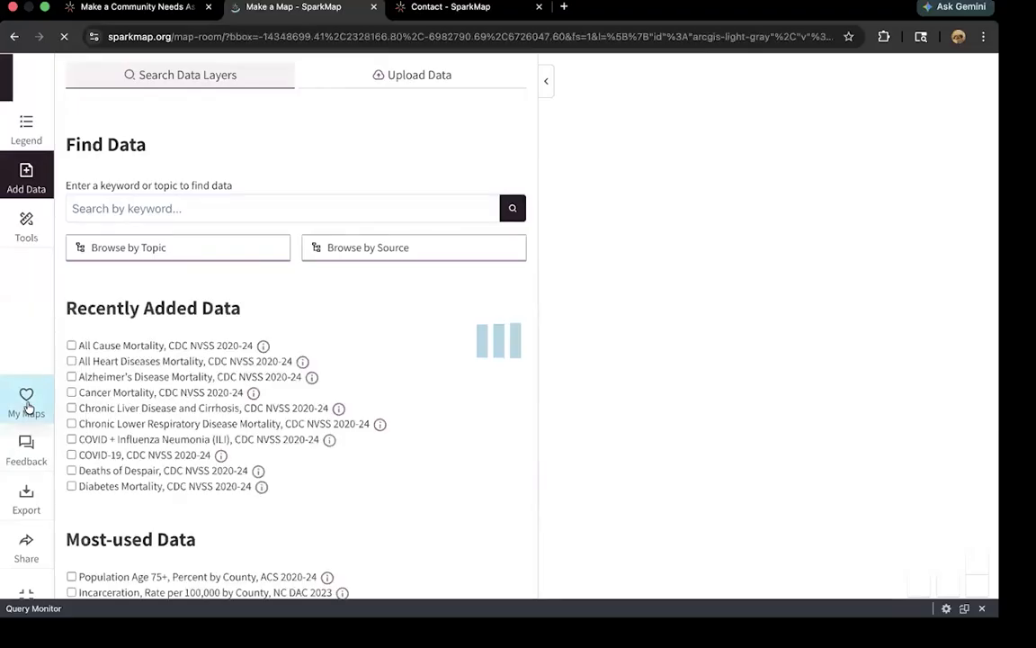
{"action": "left_click", "coordinate": [72, 346]}
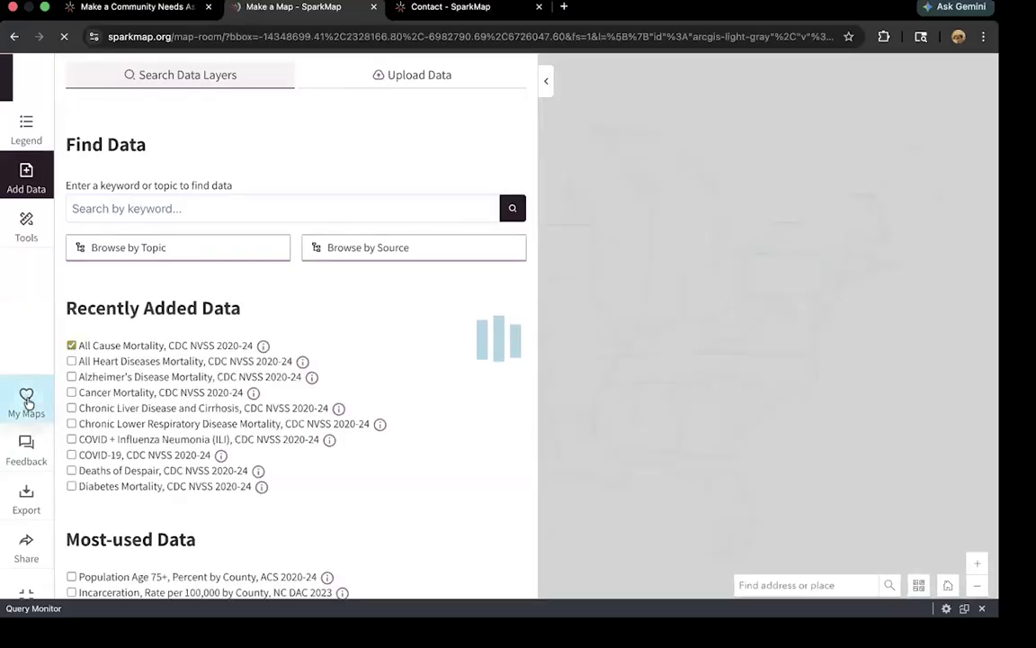
{"action": "left_click", "coordinate": [27, 402]}
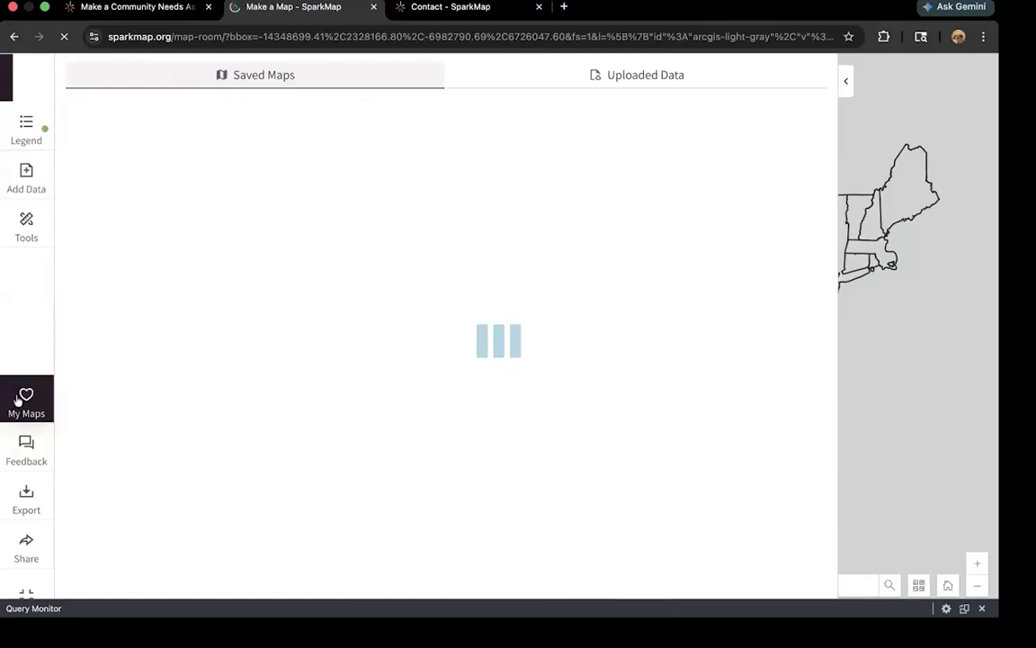